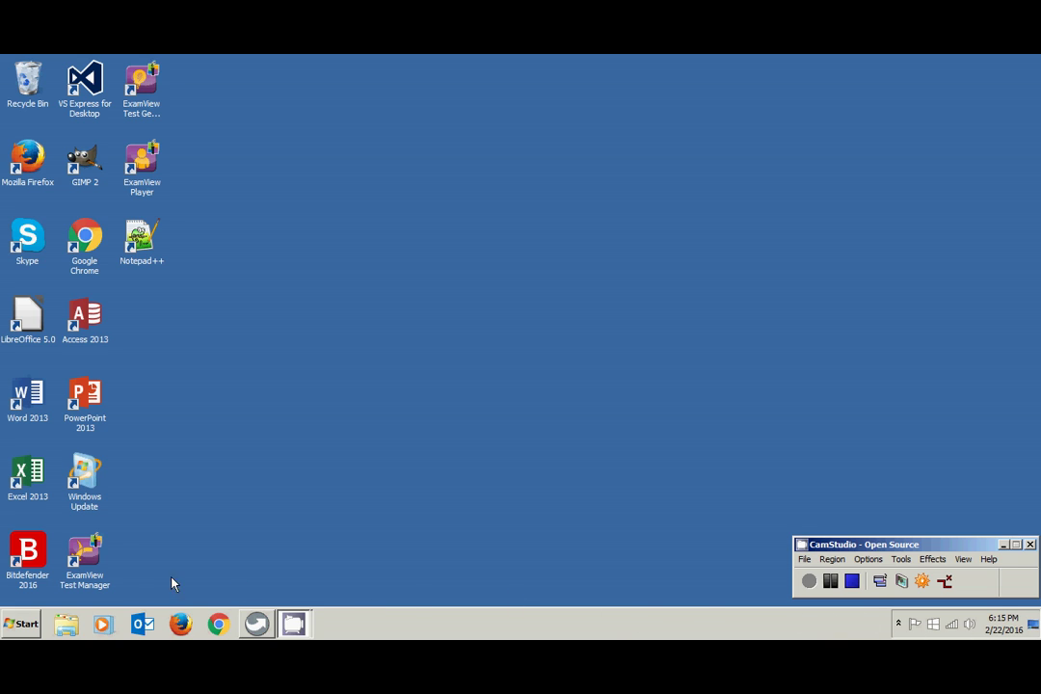
- In Explorer's Documents library, add a new folder named BCIS1305
left_click(65, 626)
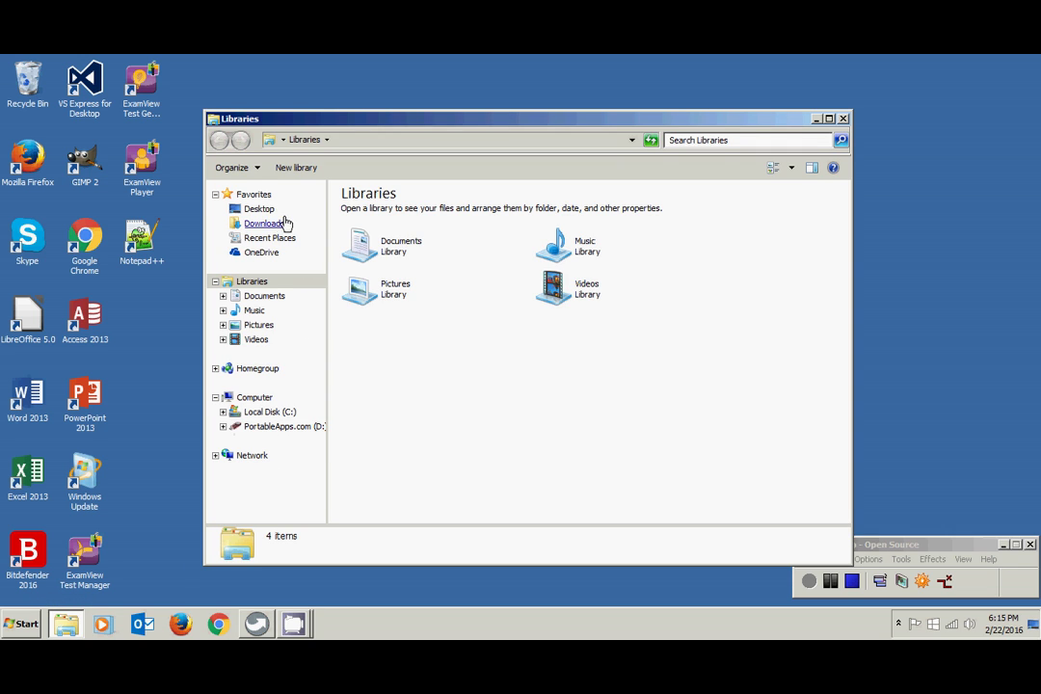
left_click(262, 299)
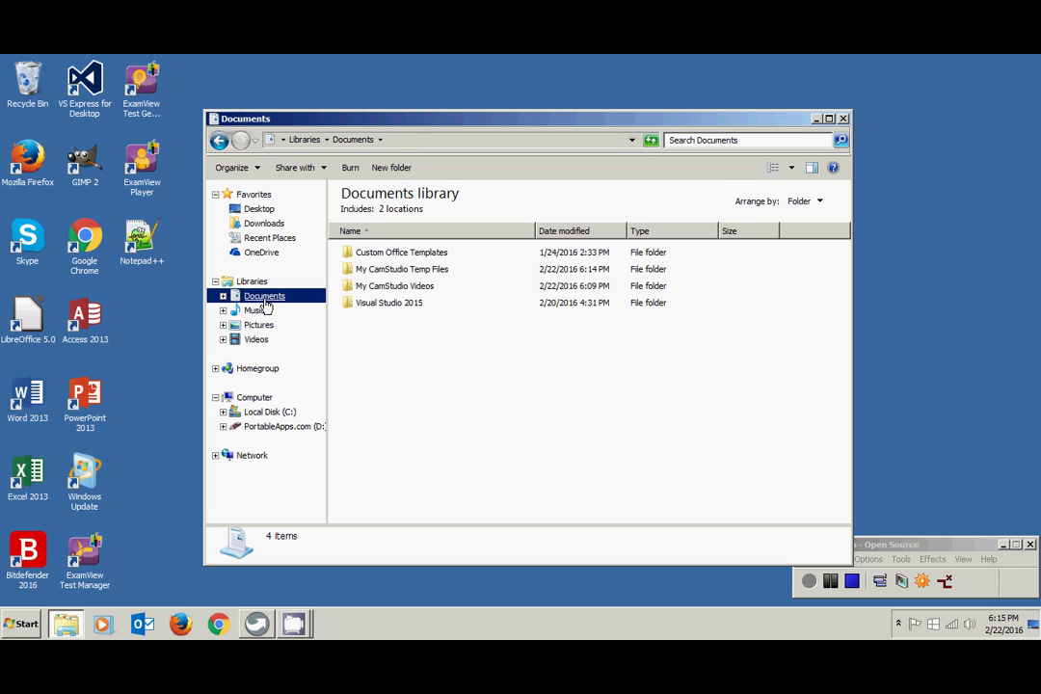
right_click(369, 340)
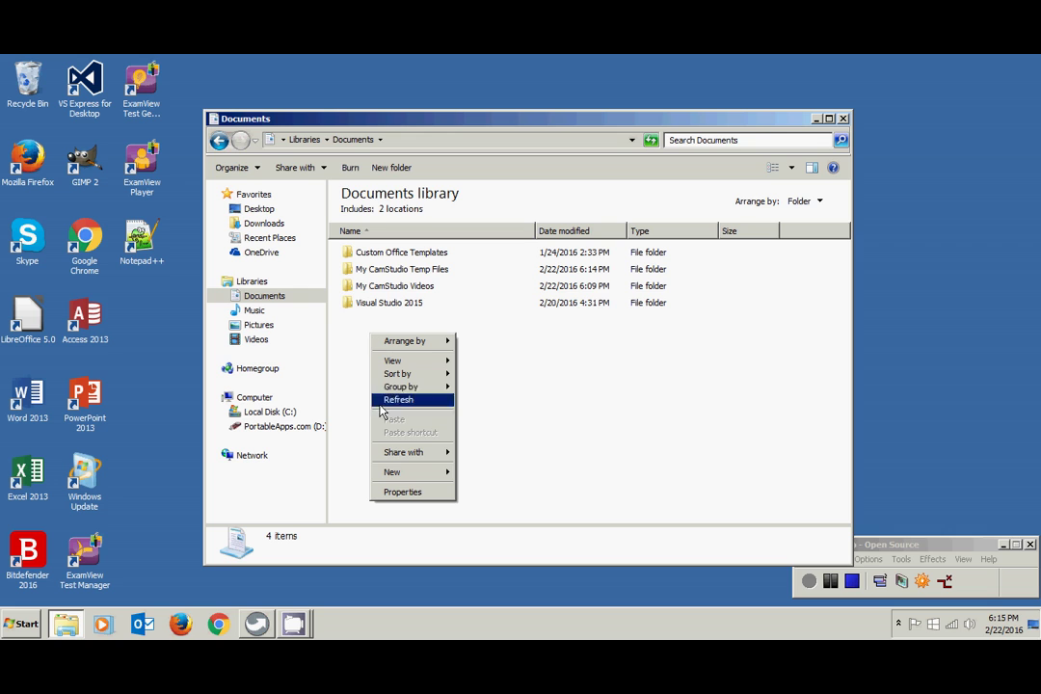
mouse_move(400, 473)
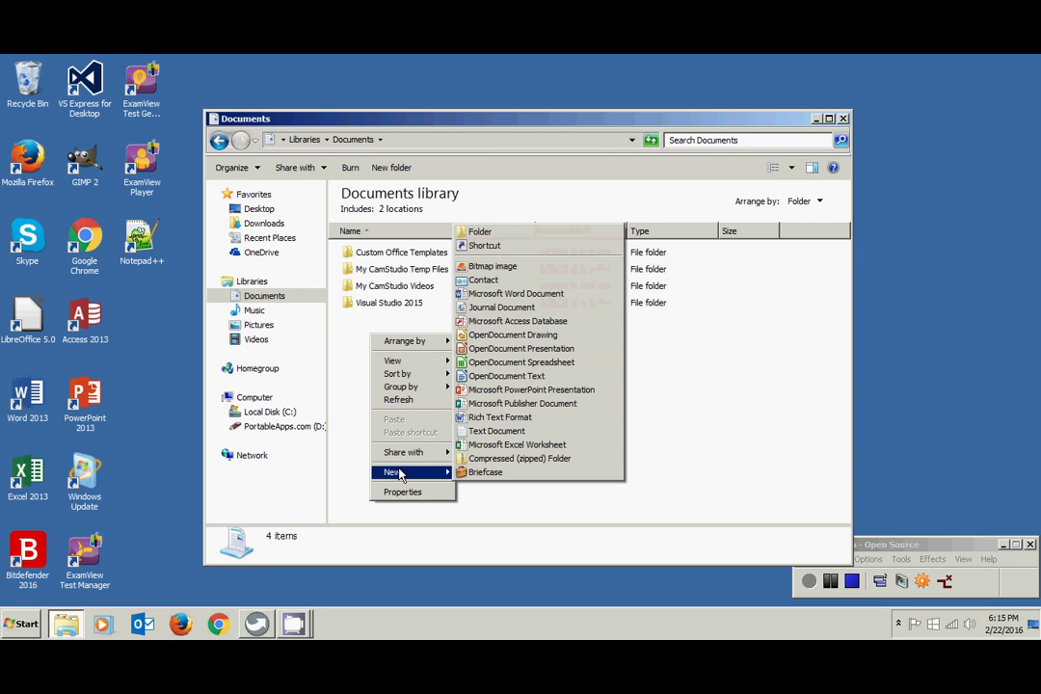
left_click(494, 234)
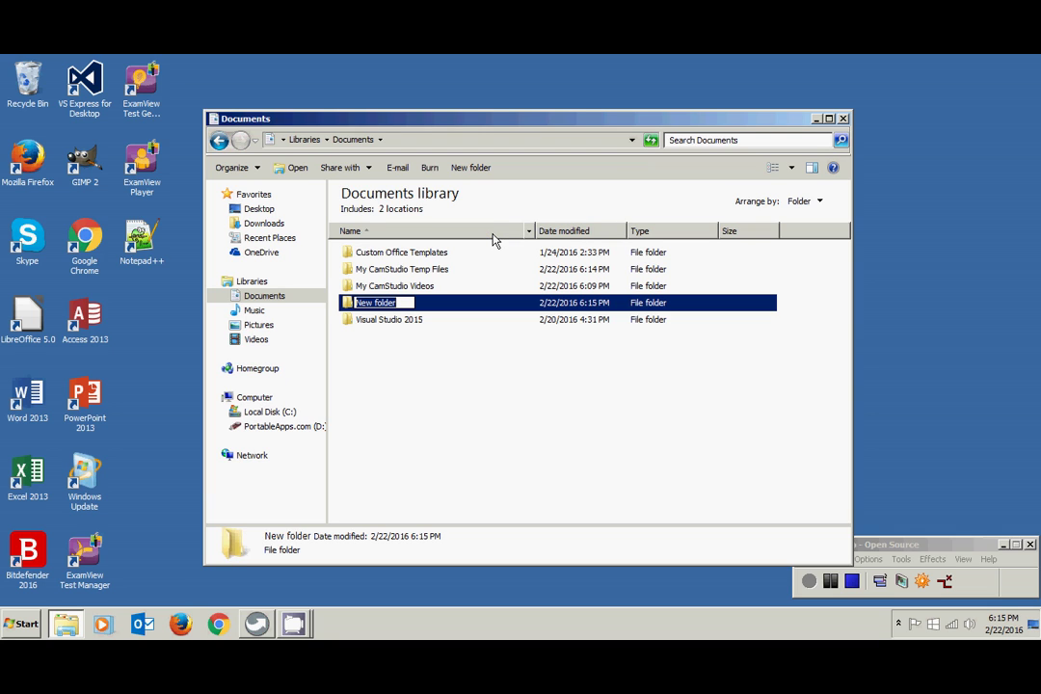
type("BCIS")
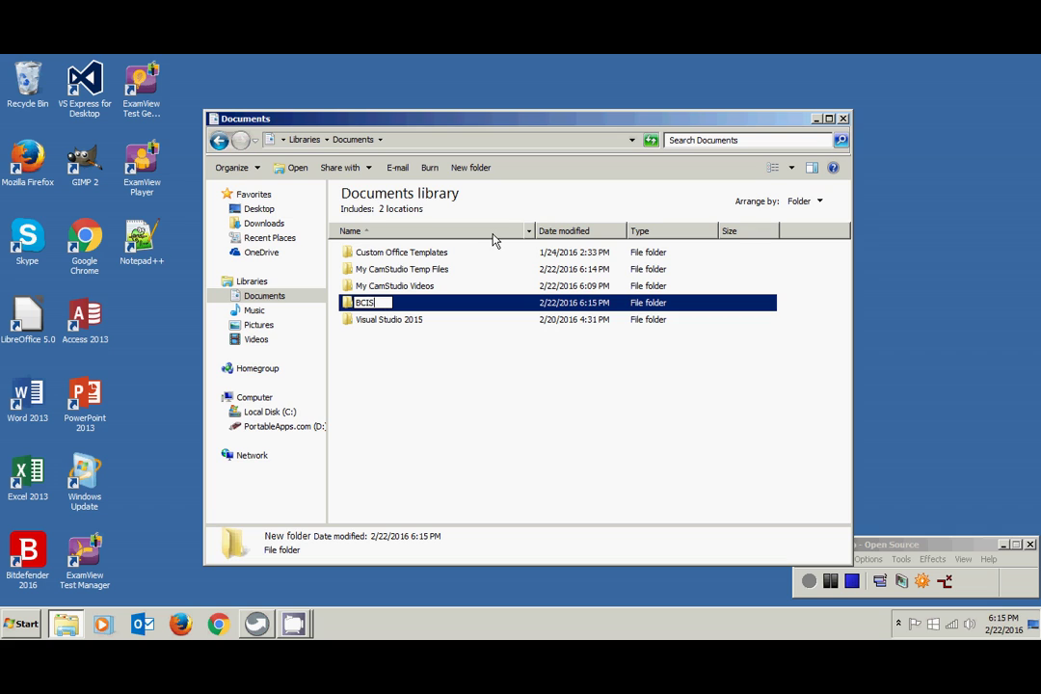
type("1305")
key("Return")
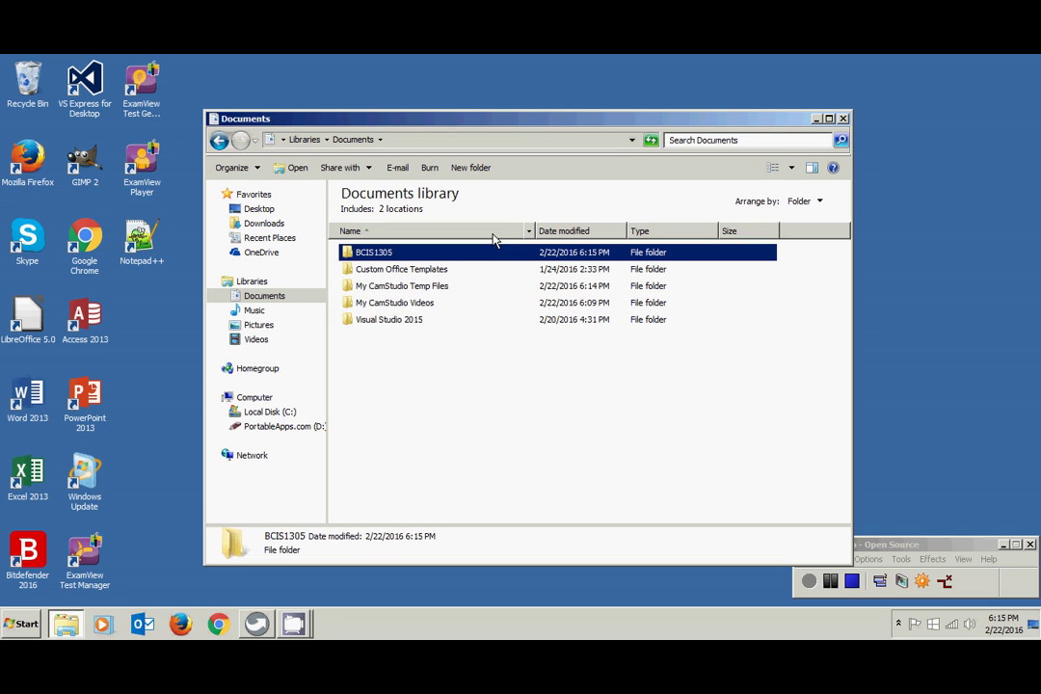
- Open BCIS1305 and create the Access and Excel subfolders
double_click(392, 256)
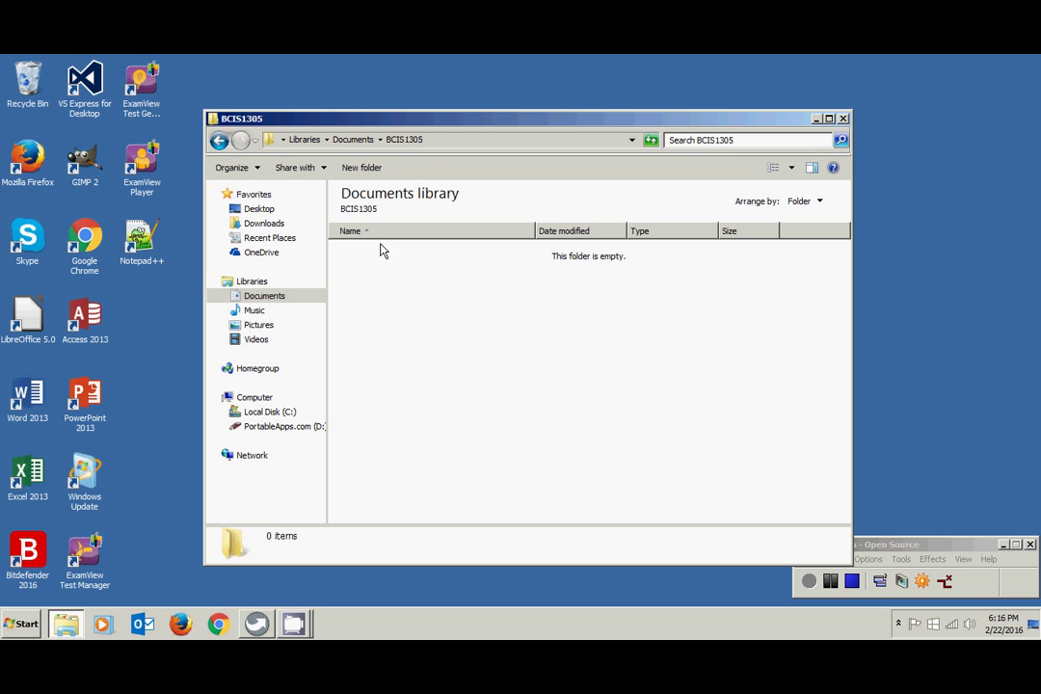
right_click(382, 254)
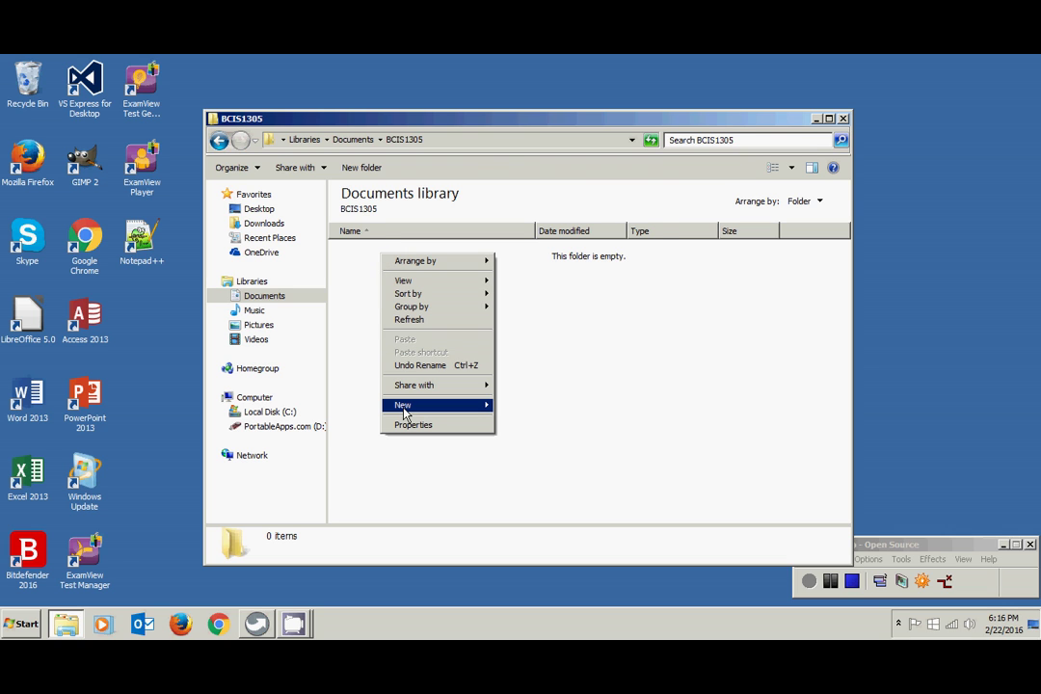
mouse_move(402, 406)
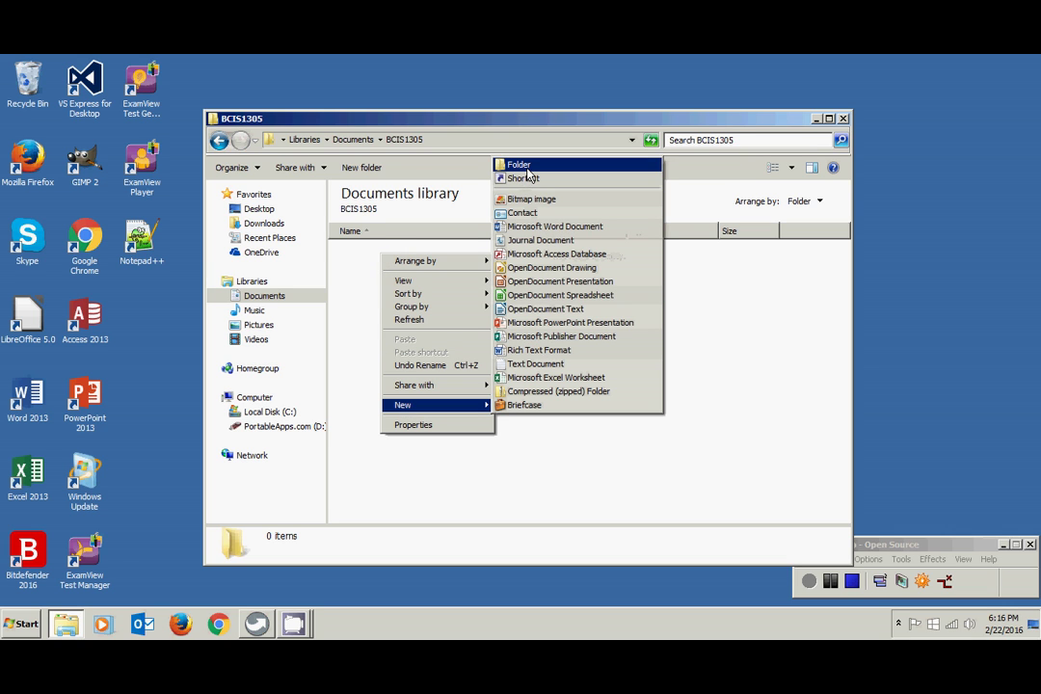
left_click(527, 168)
type("Ac")
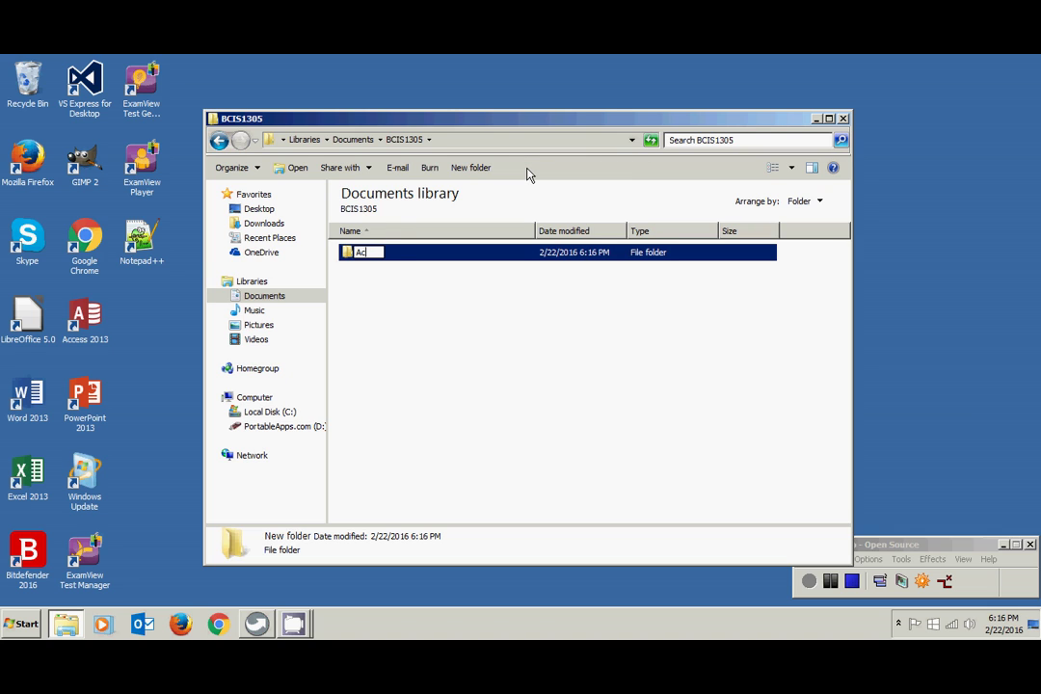
type("cess")
key("Return")
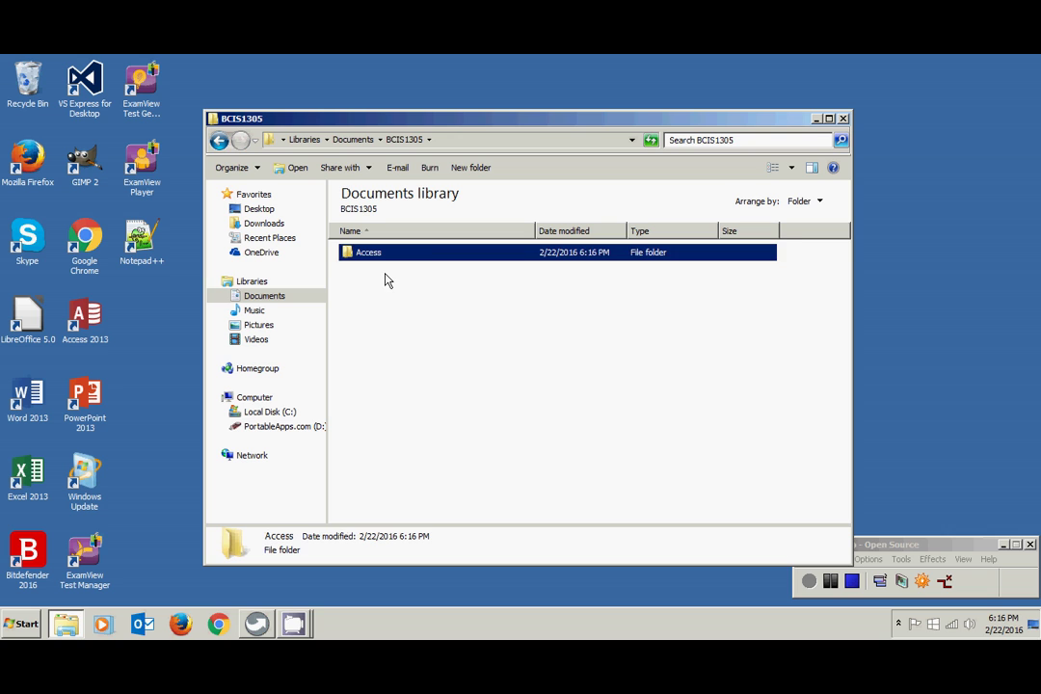
right_click(385, 276)
mouse_move(404, 427)
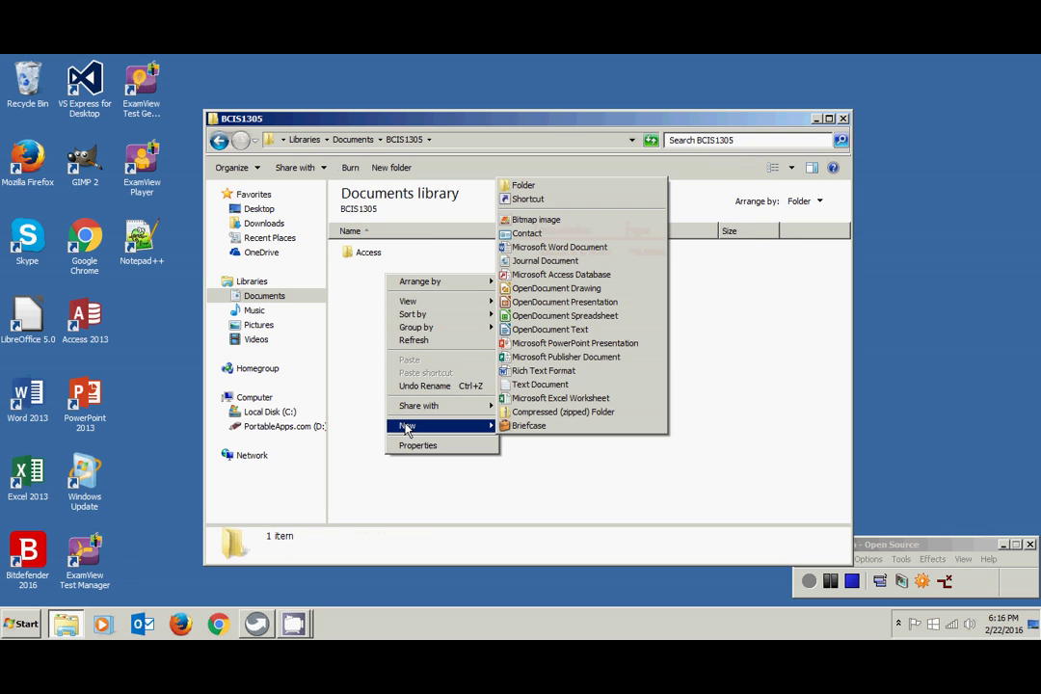
left_click(525, 185)
type("Excel")
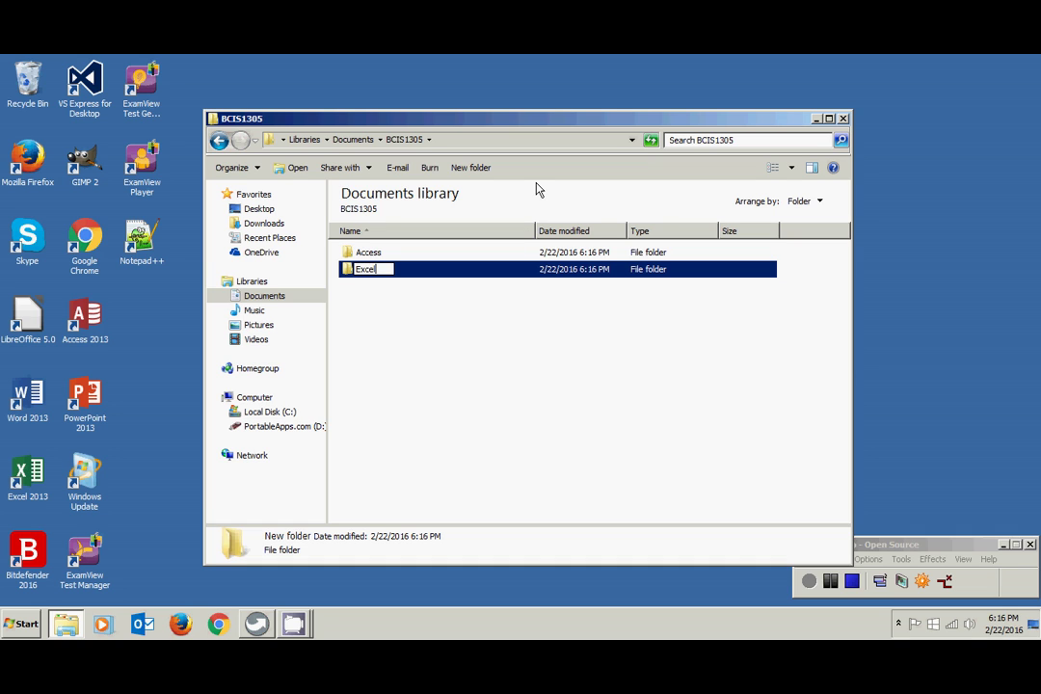
key("Return")
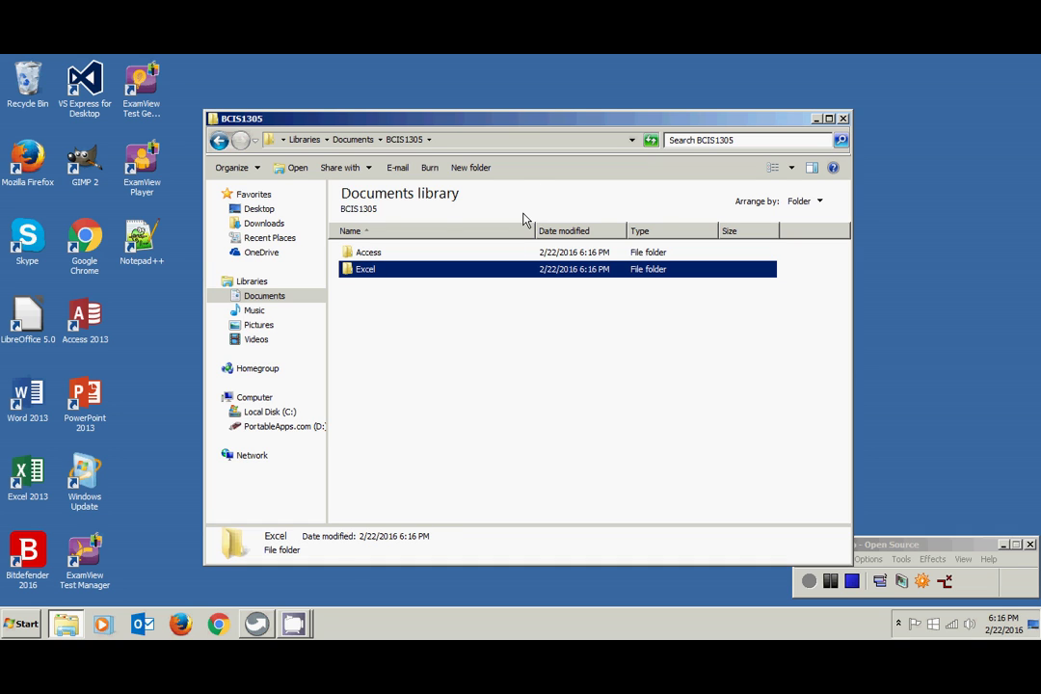
- Add the Powerpoint and Word subfolders inside BCIS1305
right_click(357, 302)
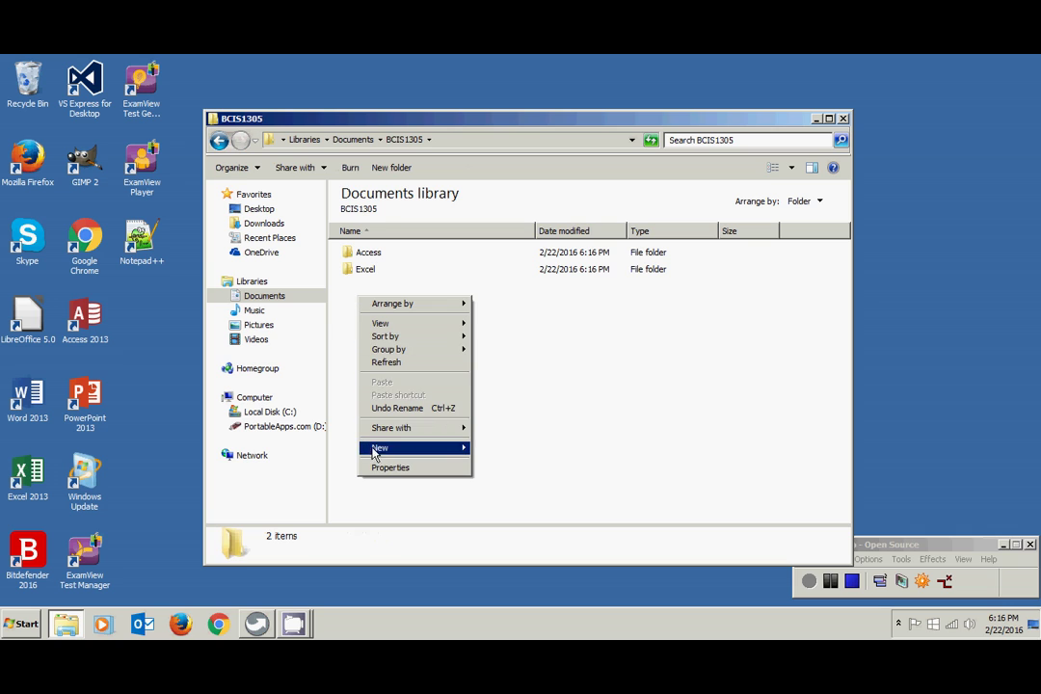
mouse_move(379, 449)
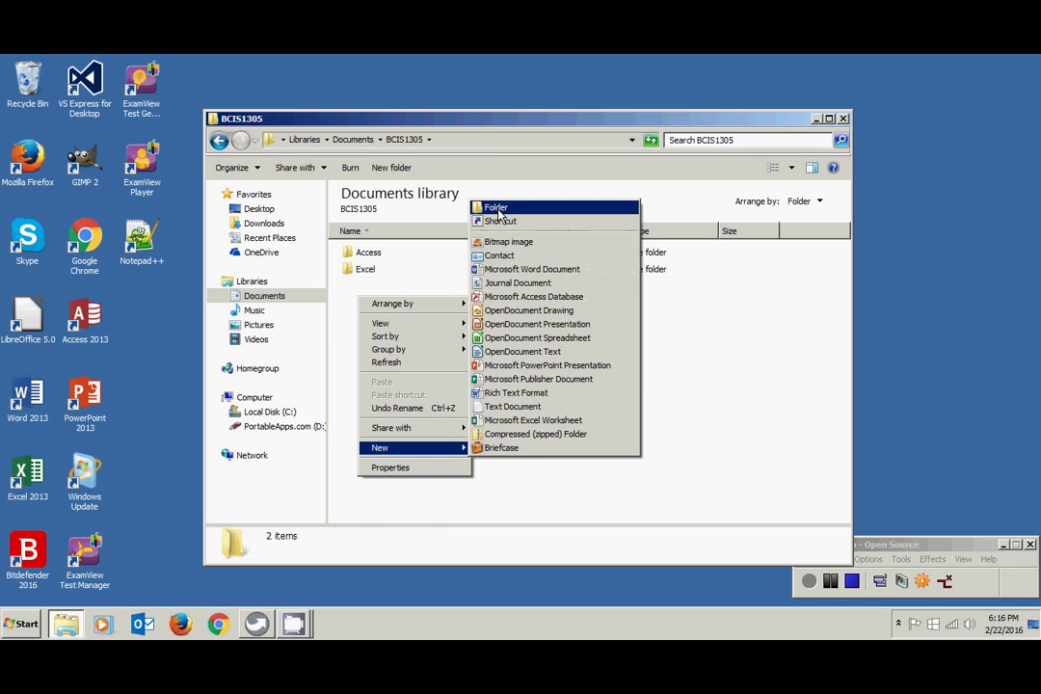
left_click(494, 207)
type("Powerp")
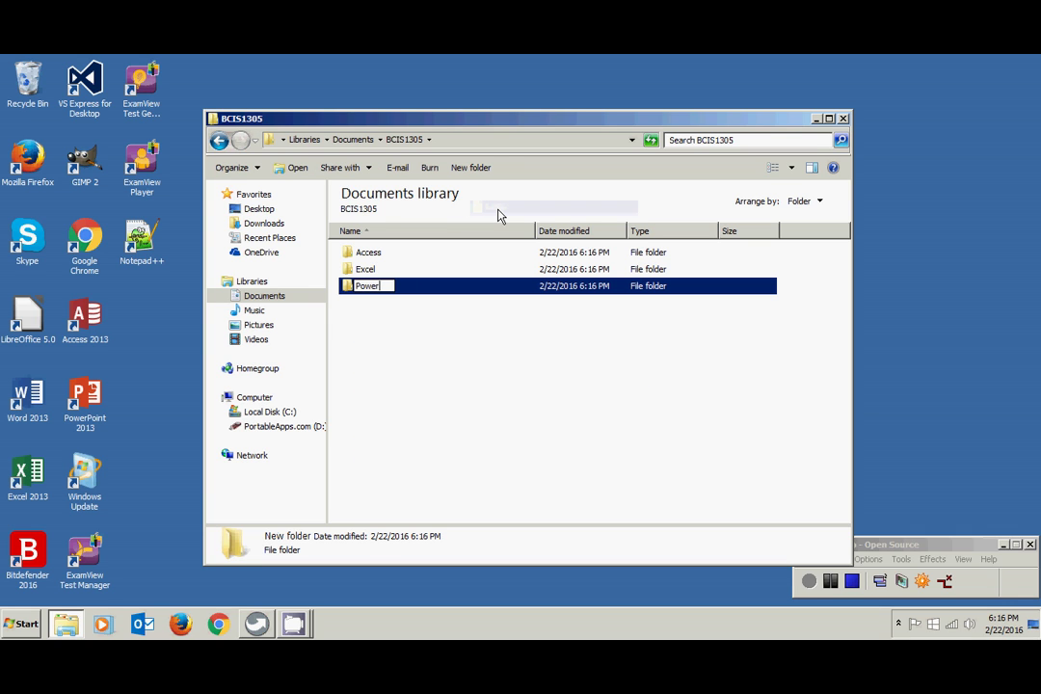
type("oint")
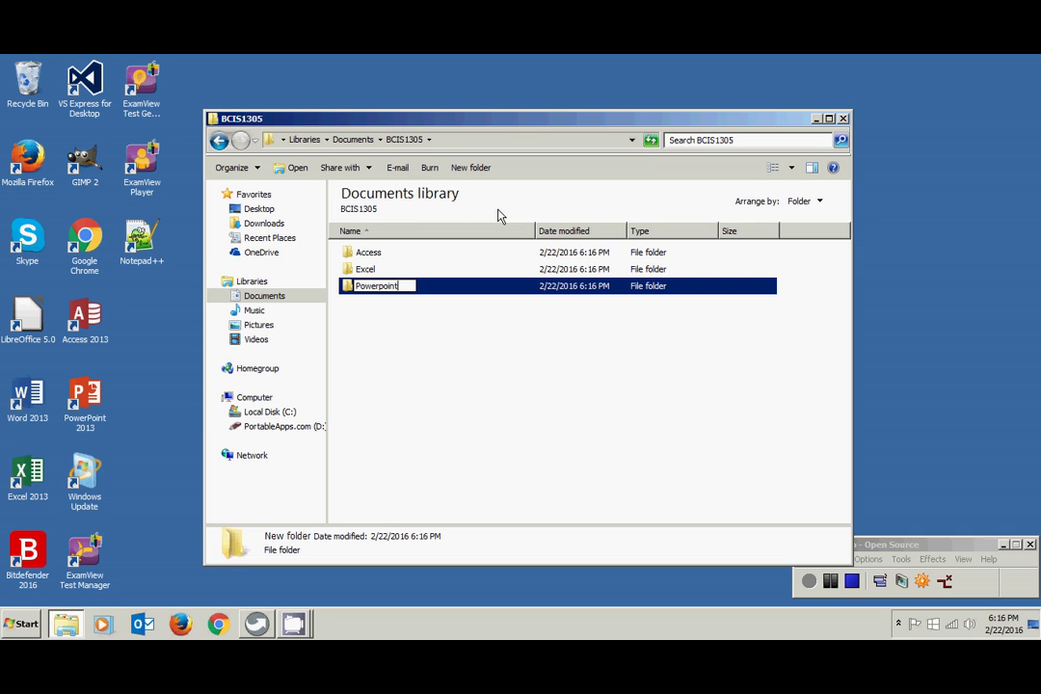
key("Return")
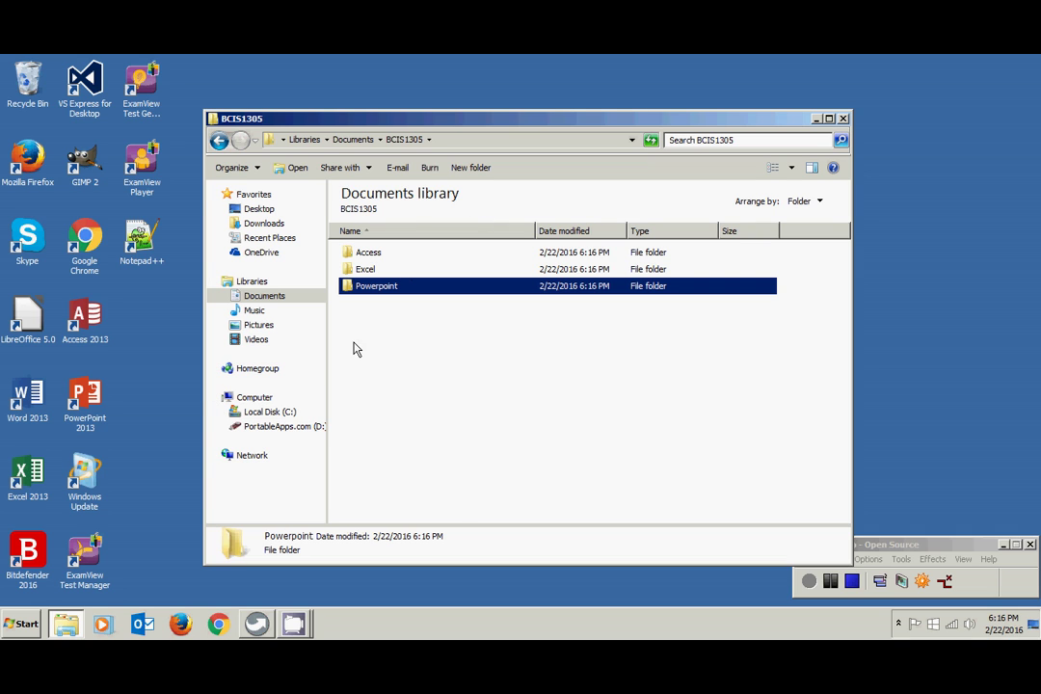
right_click(350, 327)
mouse_move(391, 478)
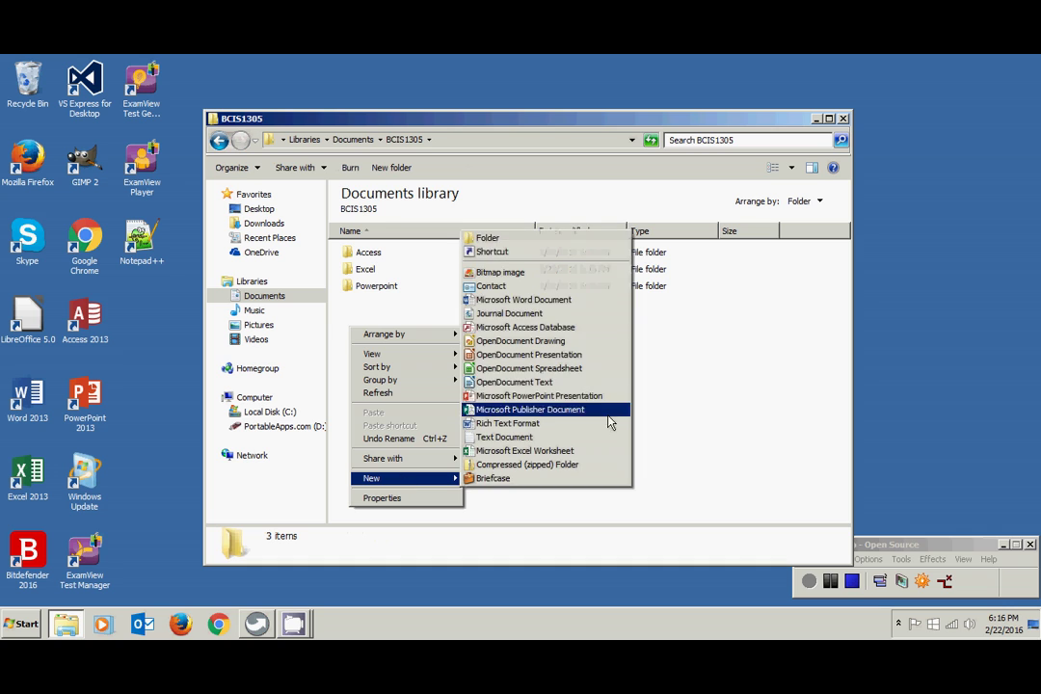
left_click(584, 240)
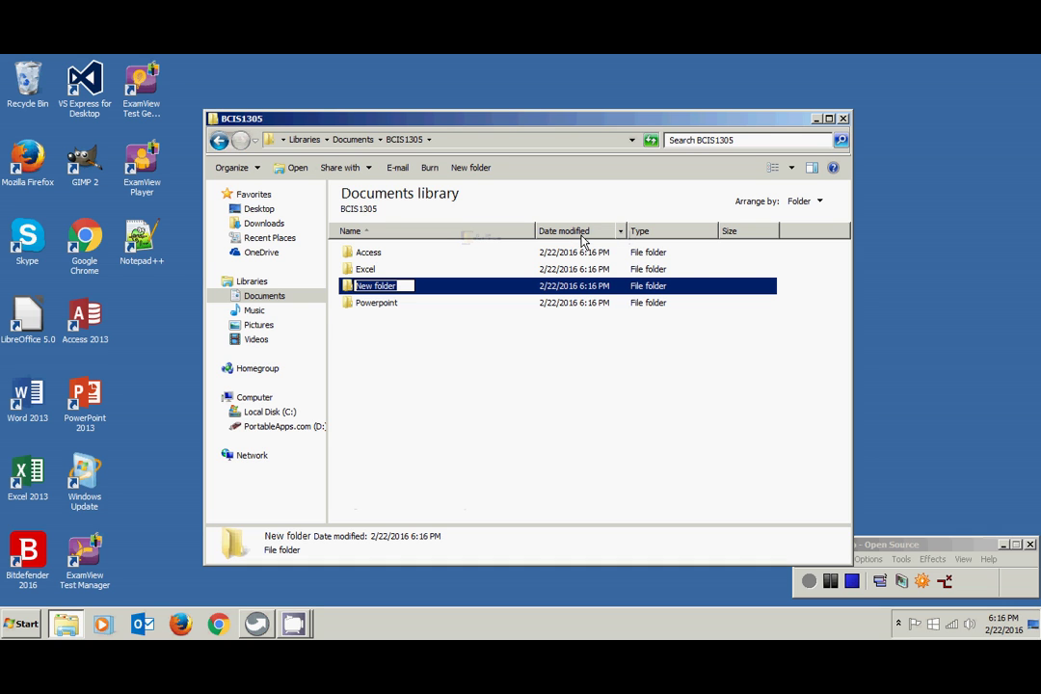
type("Word")
key("Return")
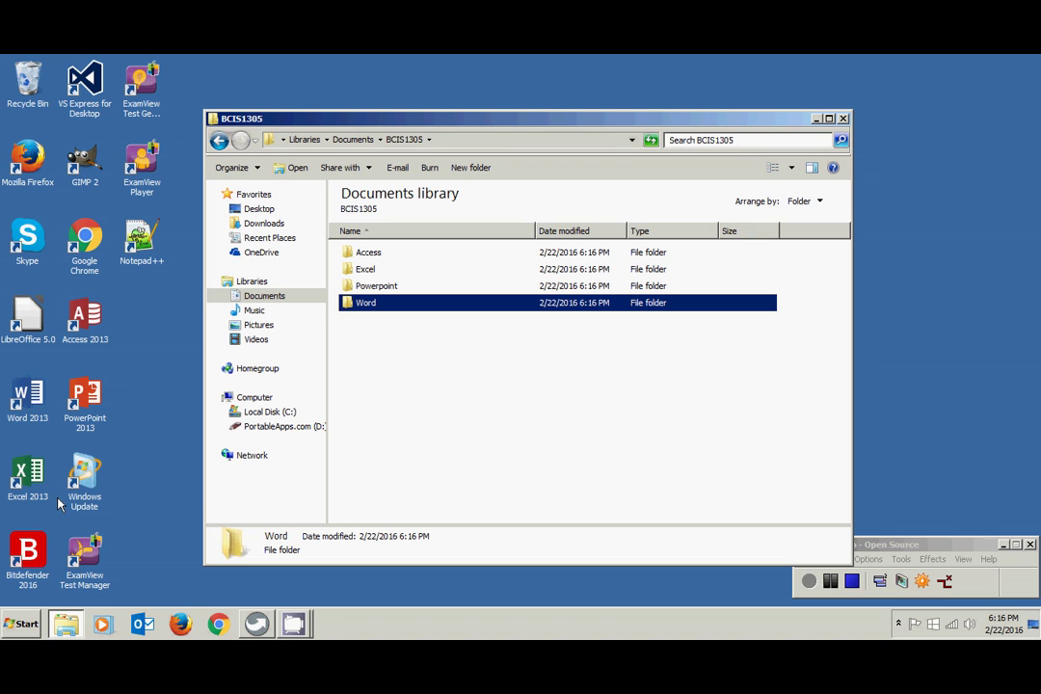
- Launch Word 2013 from All Programs > Microsoft Office 2013 and start a blank document
left_click(24, 625)
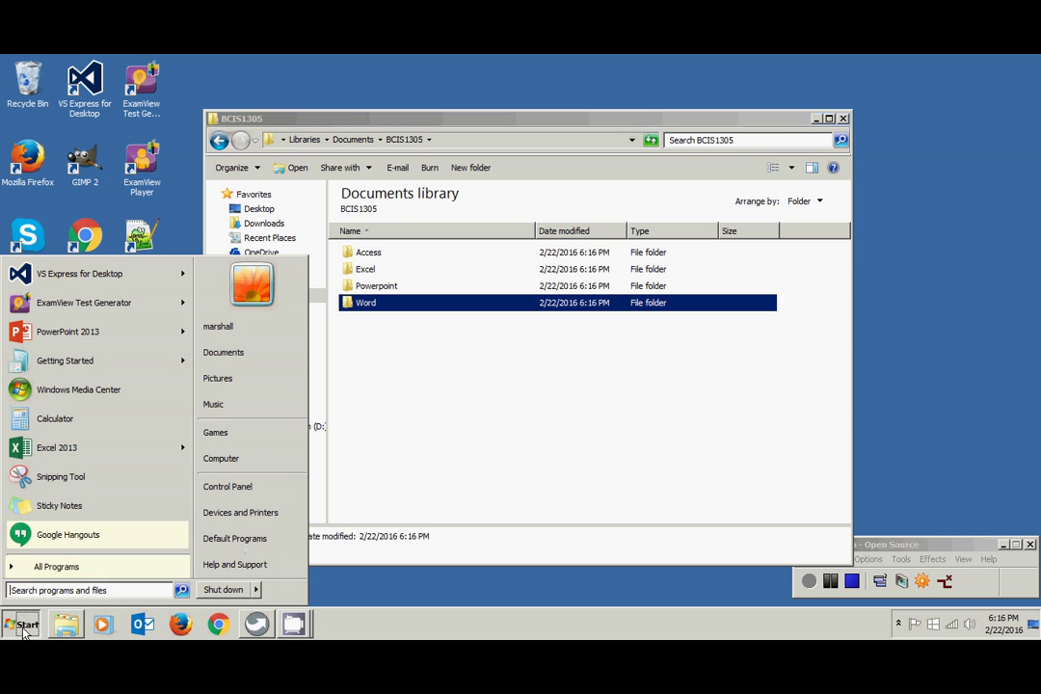
left_click(37, 569)
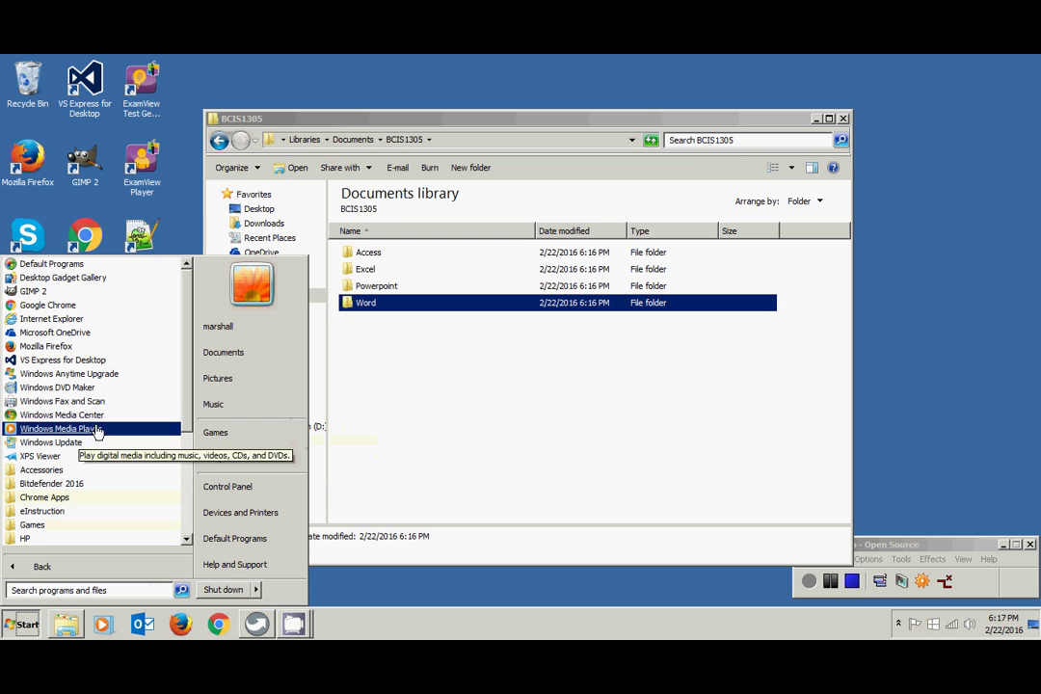
left_click_drag(189, 416, 186, 470)
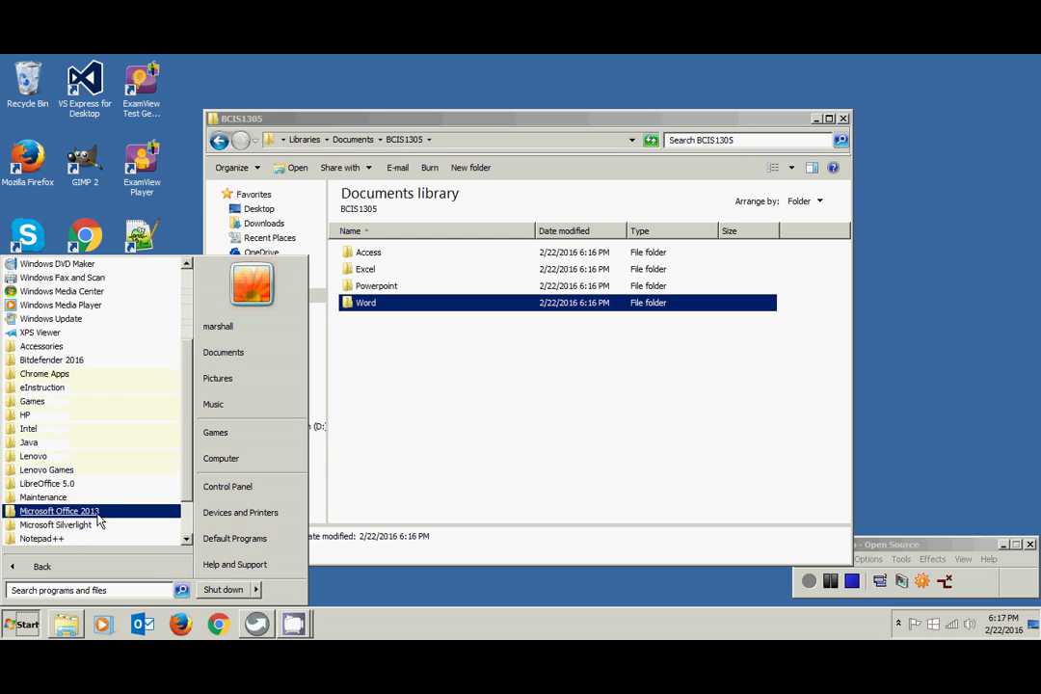
left_click(68, 511)
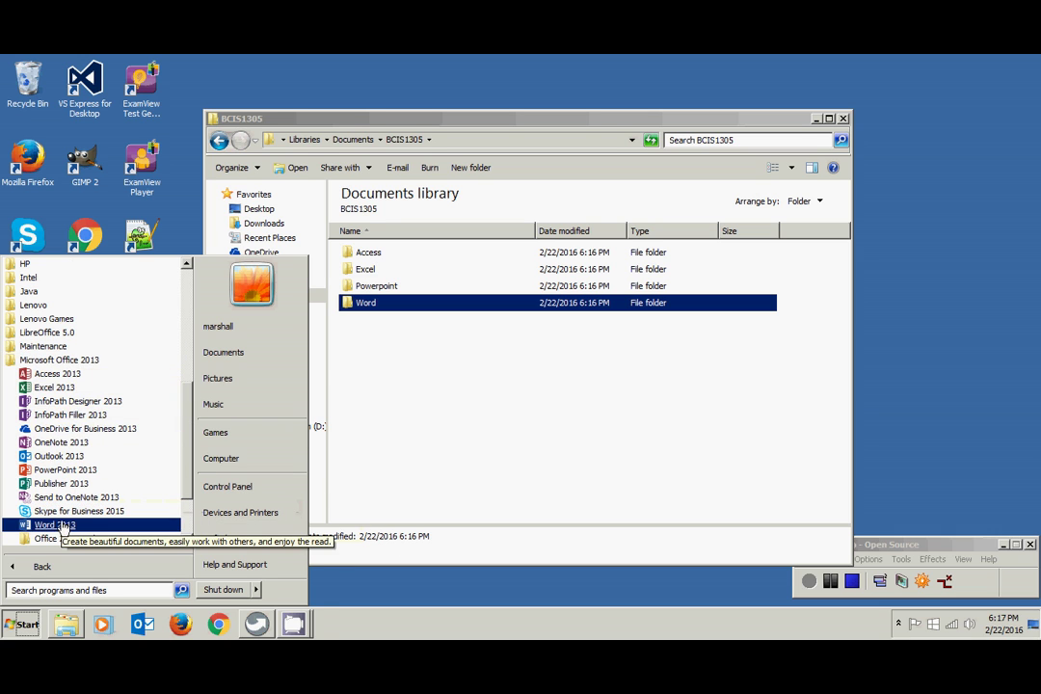
left_click(55, 525)
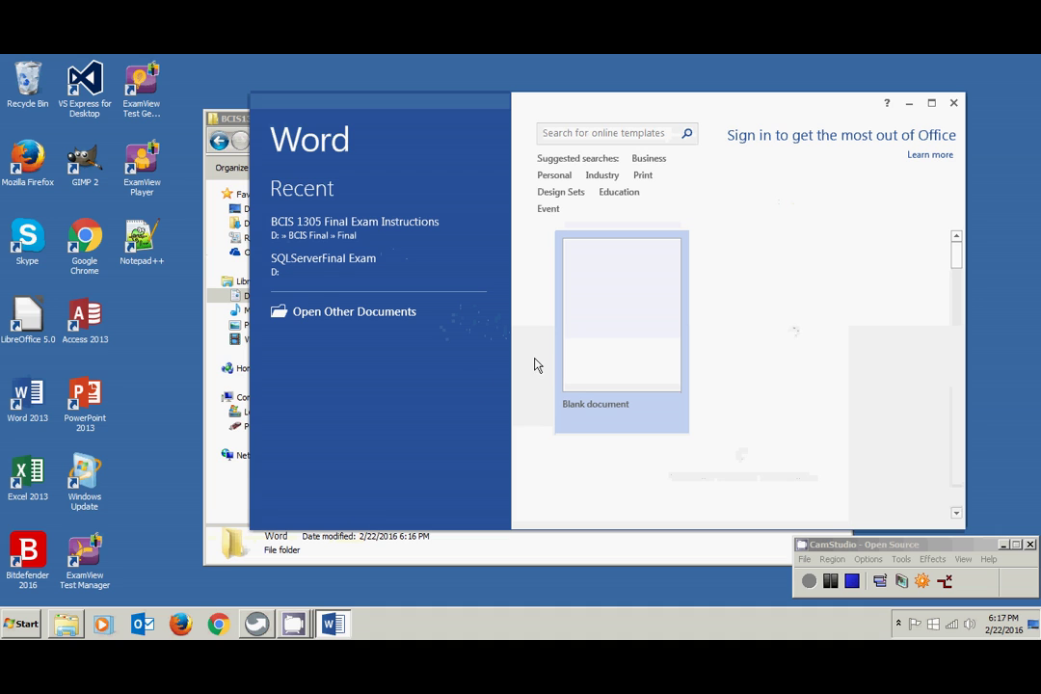
left_click(605, 306)
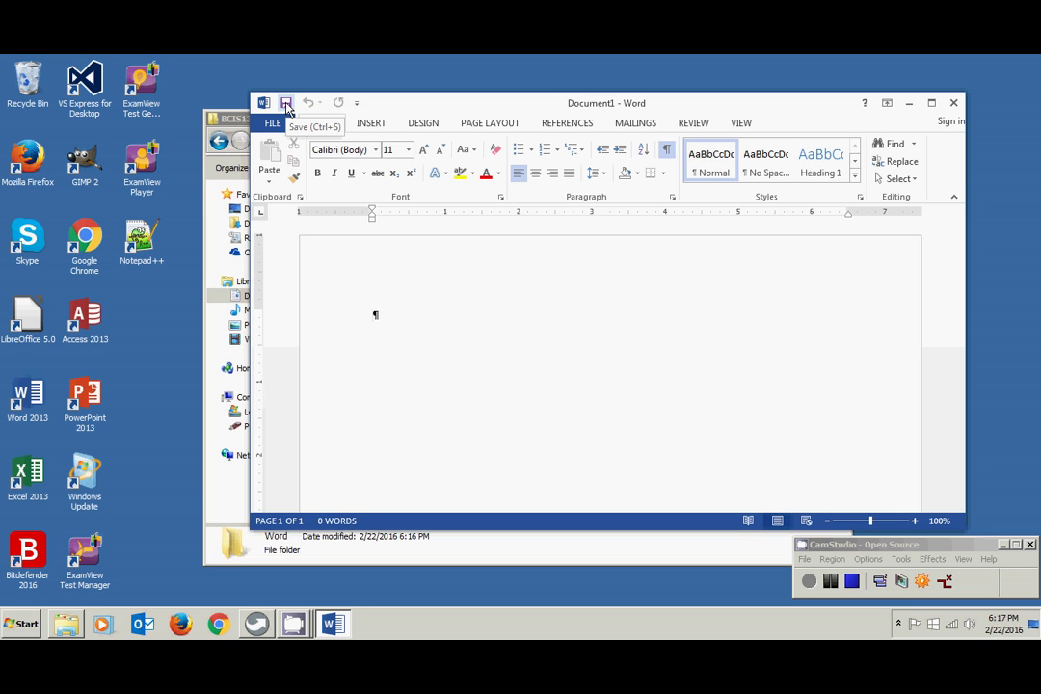
- Open Word's Save As dialog for Computer, showing the Documents library with Doc1 proposed
left_click(274, 123)
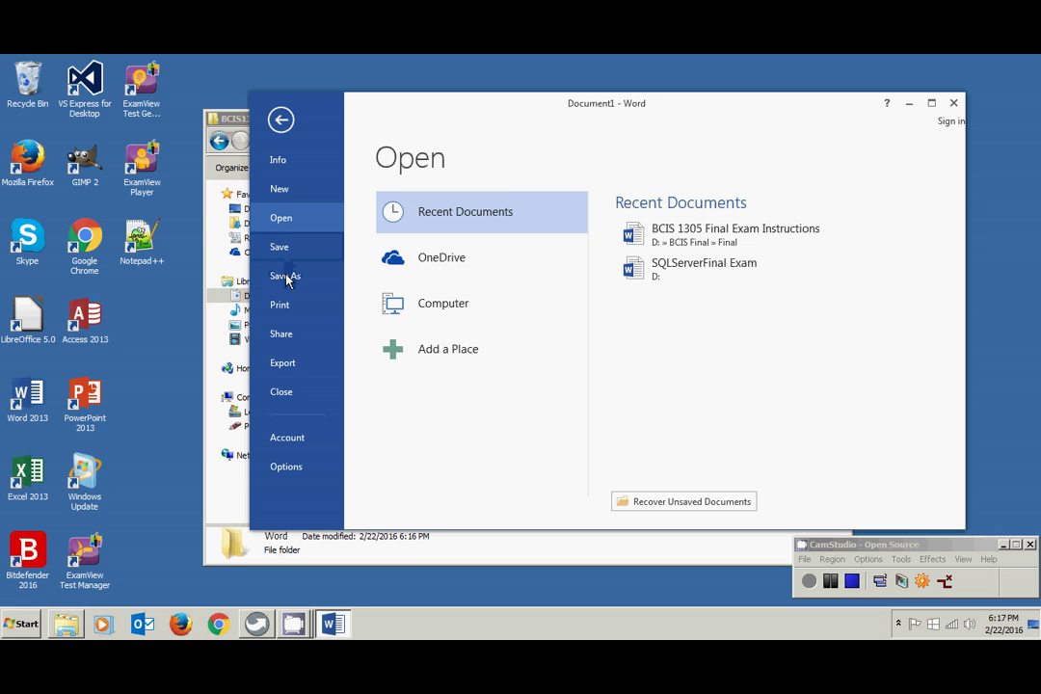
left_click(281, 120)
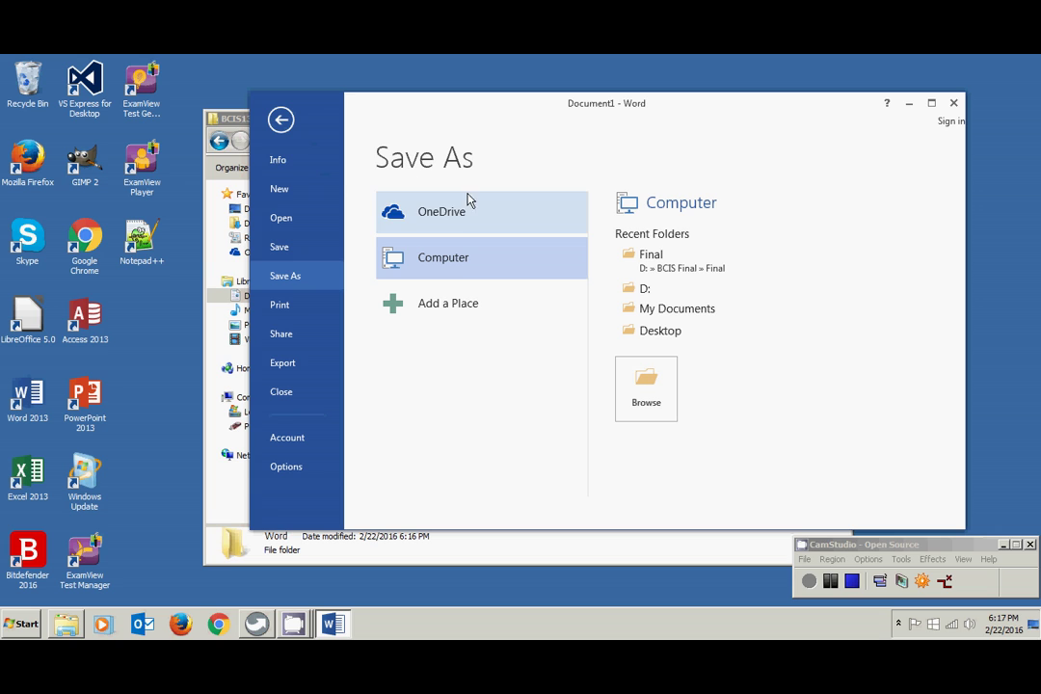
double_click(455, 260)
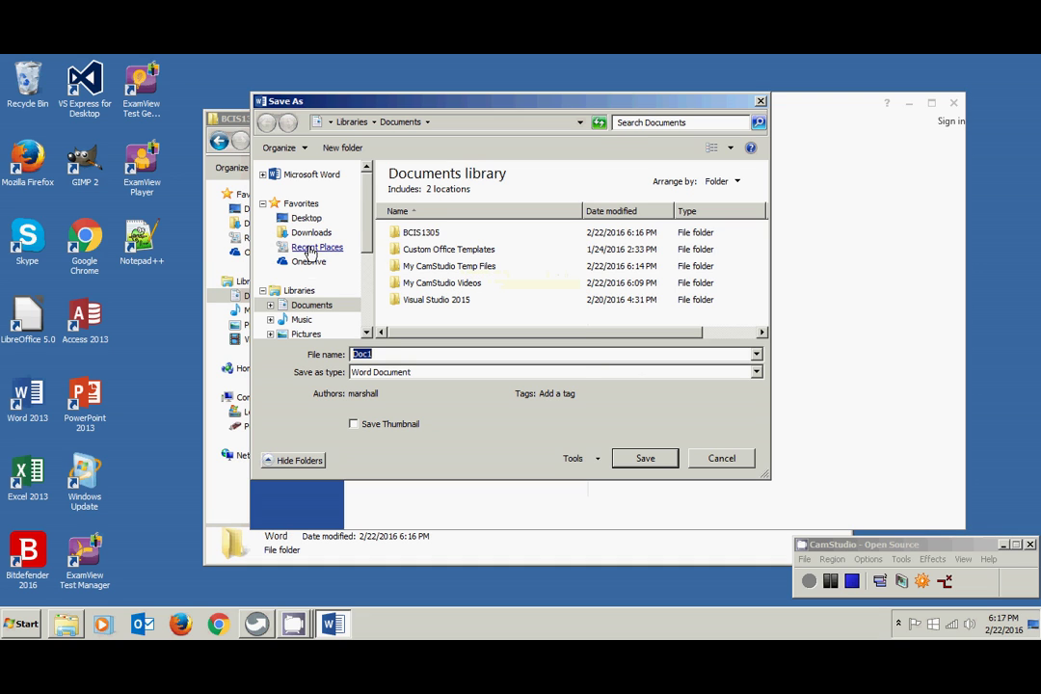
- Save the document as WordTest in Documents\BCIS1305\Word
left_click(312, 306)
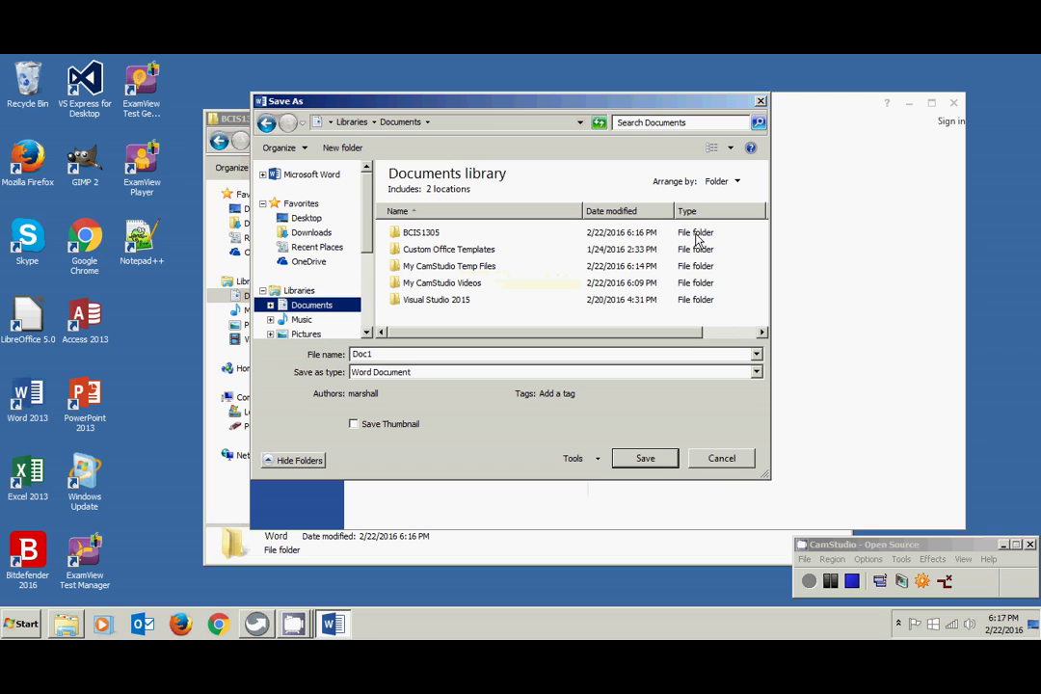
double_click(420, 233)
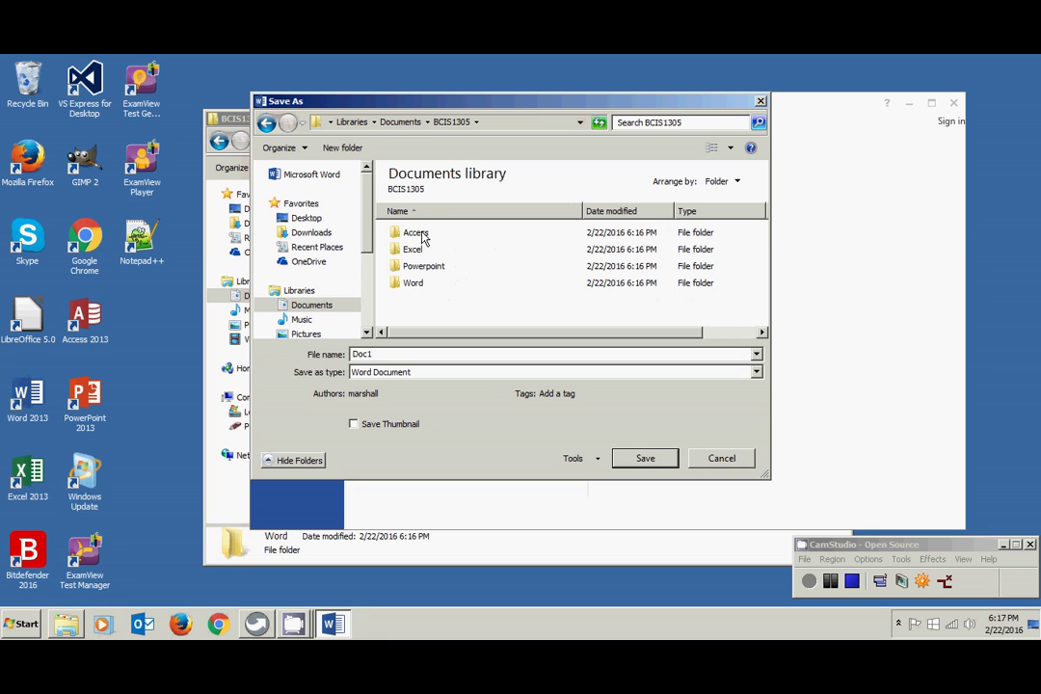
double_click(412, 284)
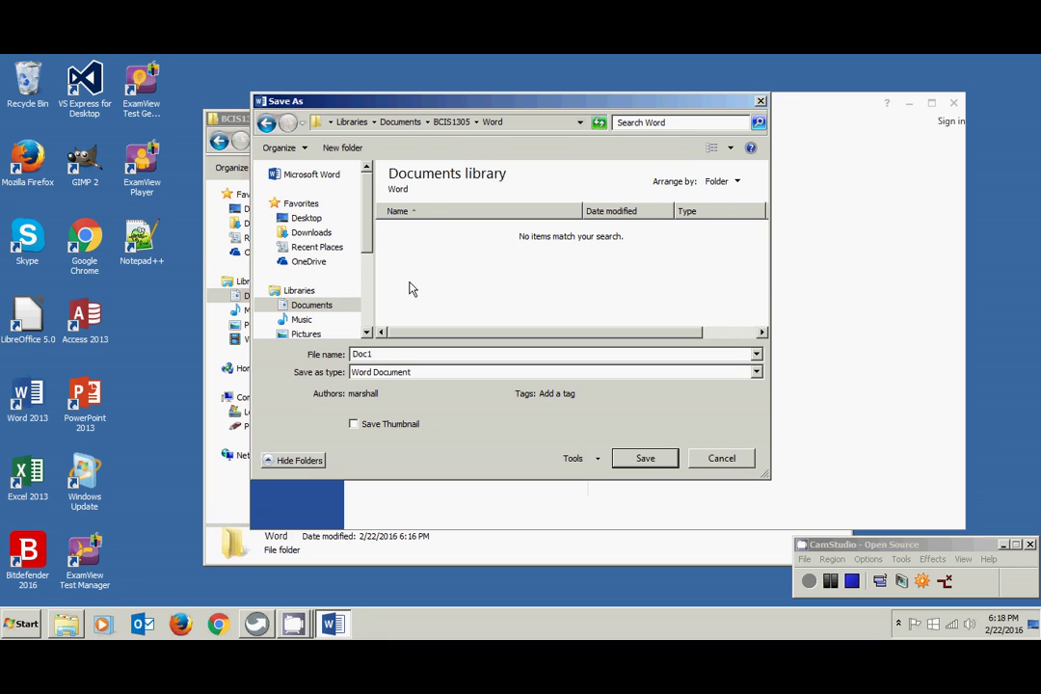
double_click(354, 353)
type("WordTest")
left_click(646, 459)
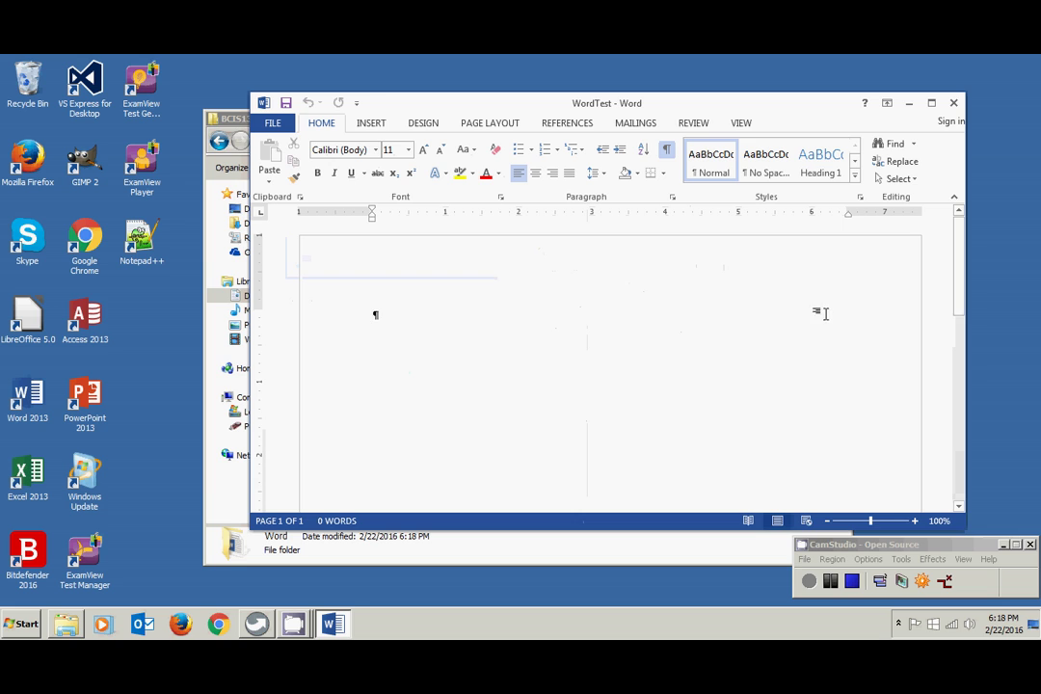
- Close Word, check that WordTest is in the Word folder, then return to BCIS1305
left_click(954, 102)
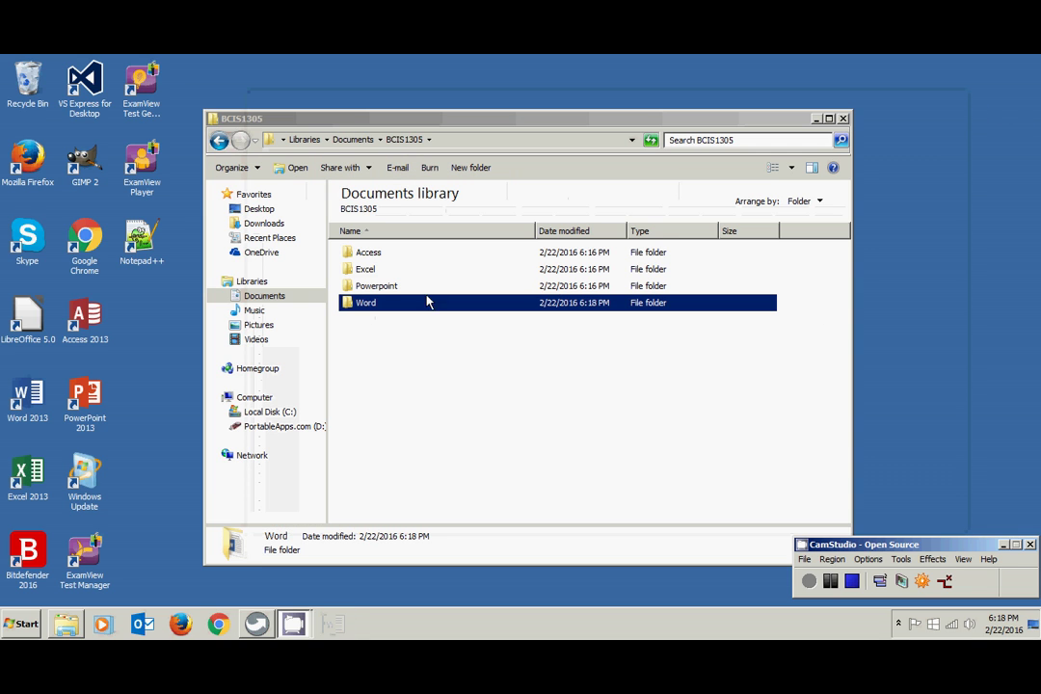
double_click(365, 303)
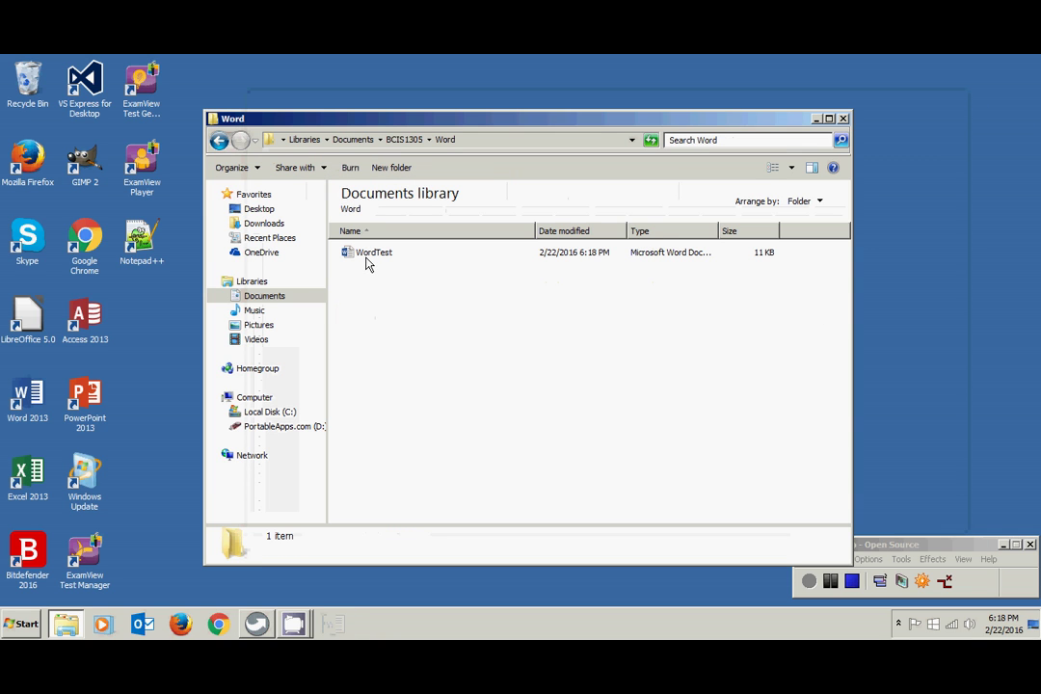
left_click(218, 141)
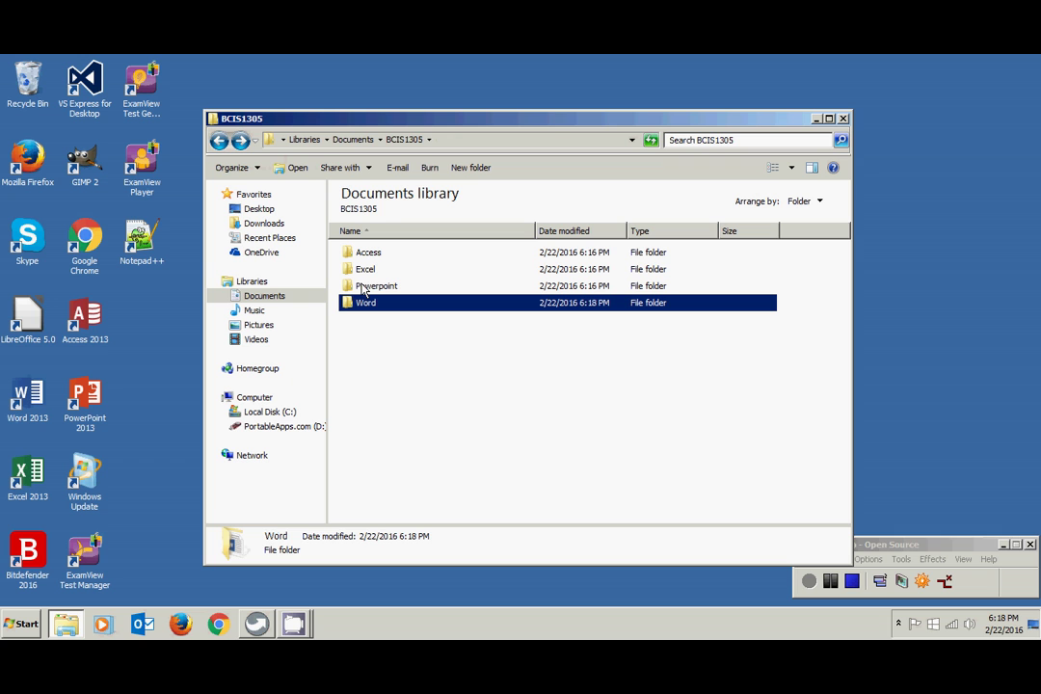
- Launch PowerPoint 2013 with a blank presentation and open Save As for Computer
double_click(87, 394)
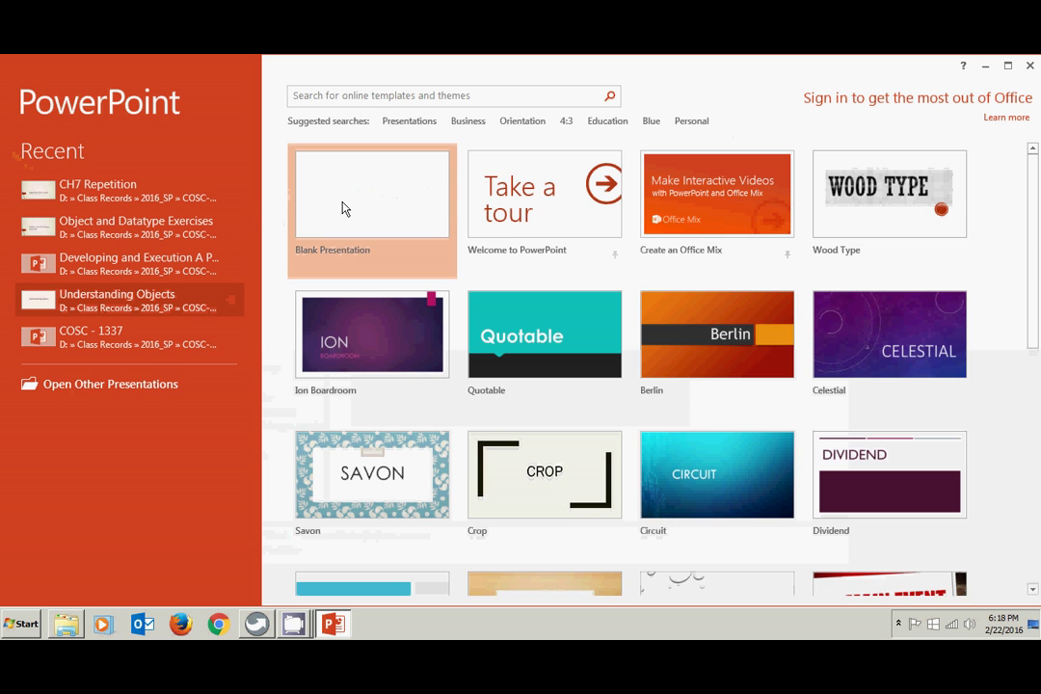
left_click(344, 209)
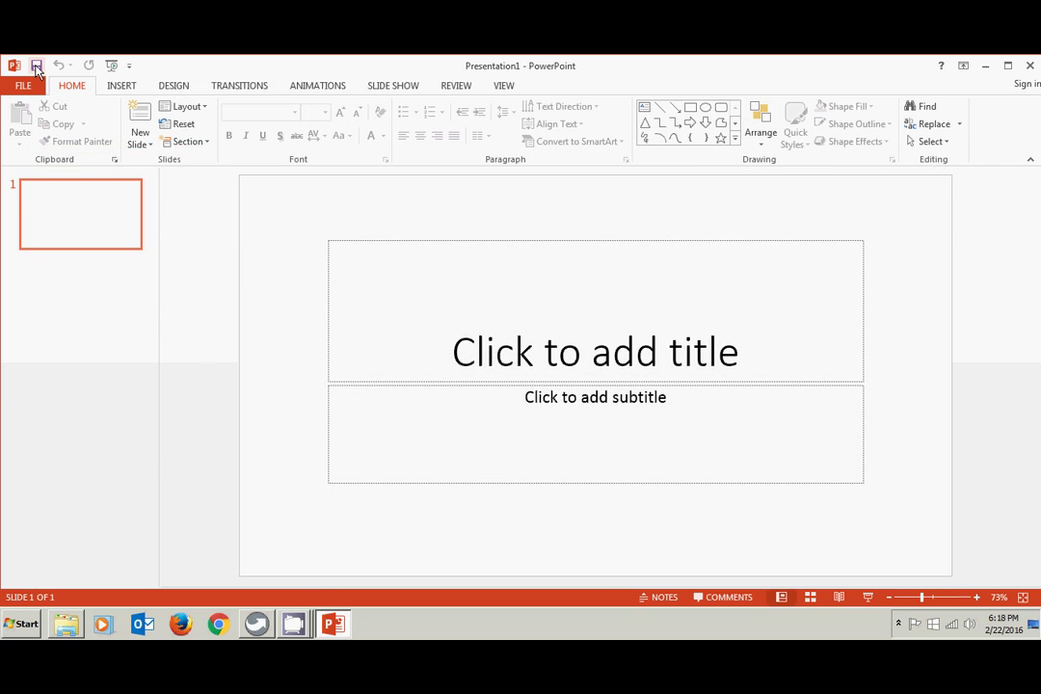
left_click(36, 68)
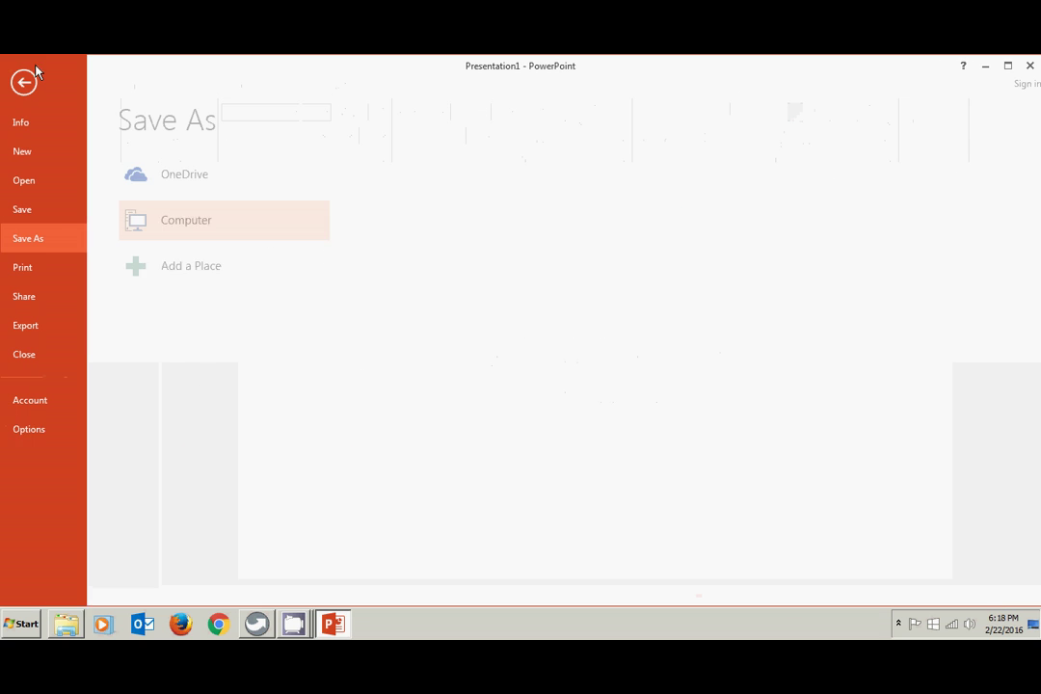
left_click(175, 229)
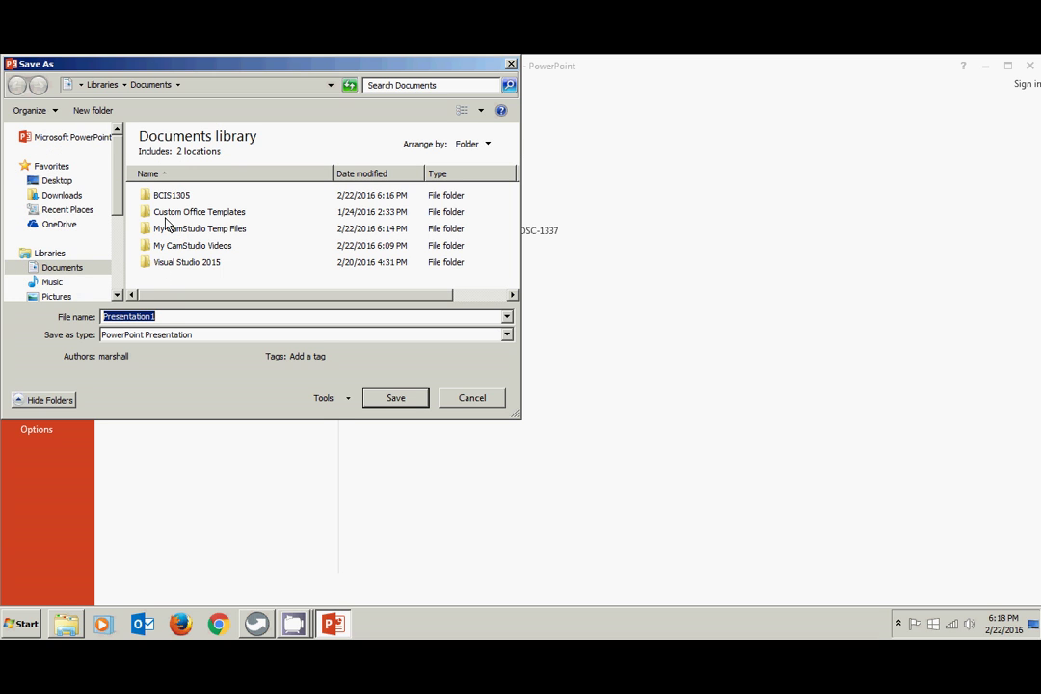
- Save it as Powerpoint Test in BCIS1305\Powerpoint, then close PowerPoint
double_click(171, 196)
left_click(172, 233)
double_click(172, 232)
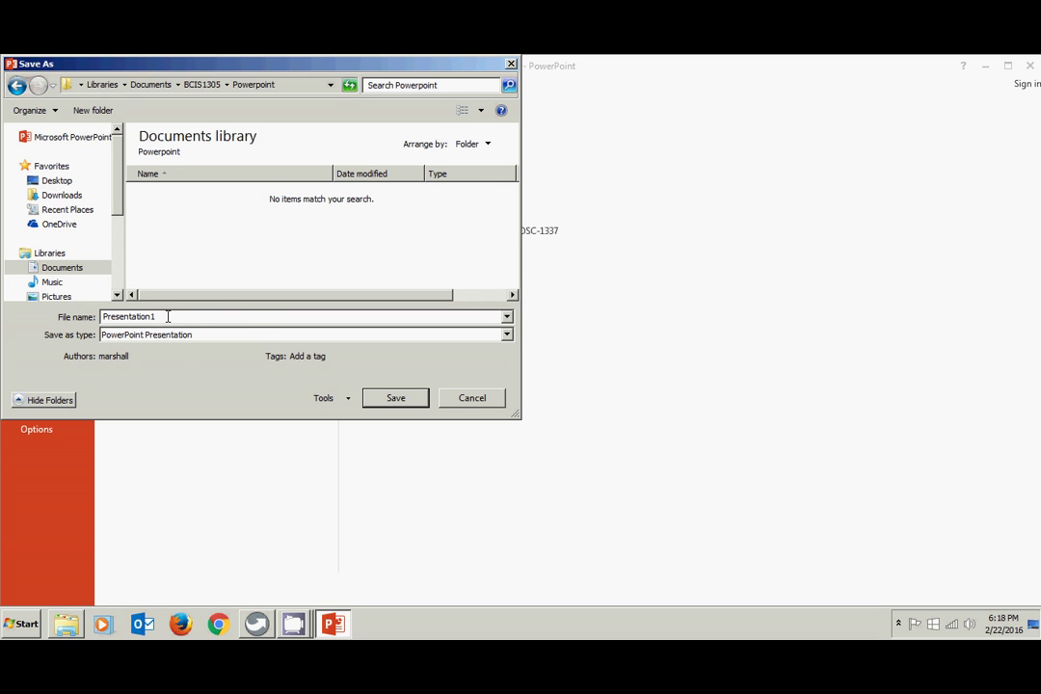
left_click_drag(166, 317, 104, 319)
key("BackSpace")
type("Powerpoi")
left_click(395, 399)
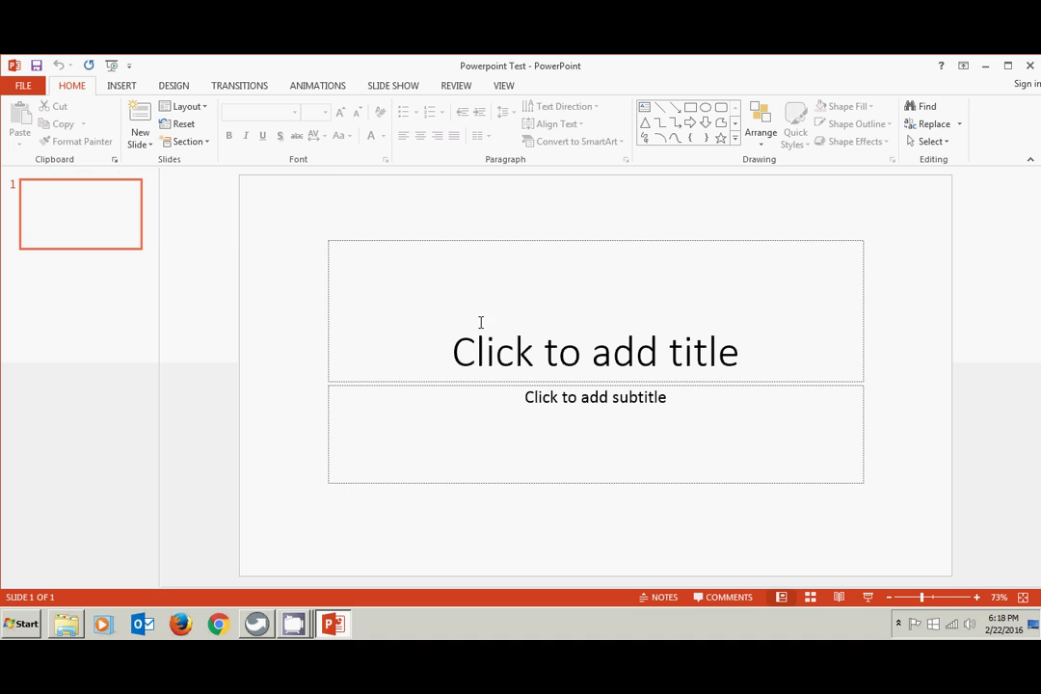
left_click(1030, 65)
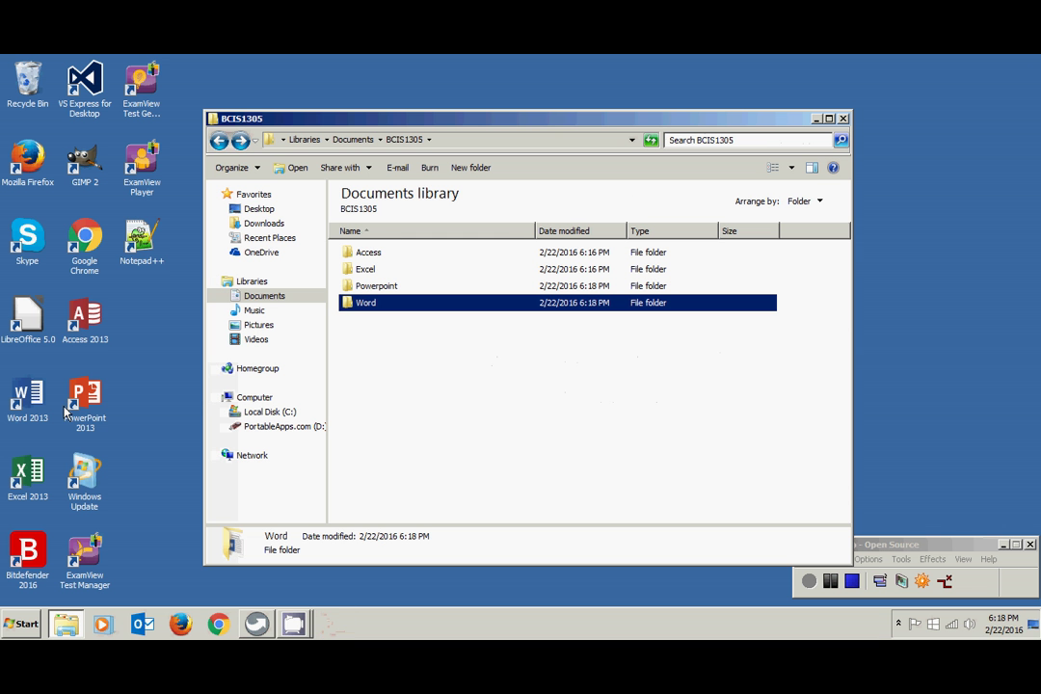
- Launch Excel 2013 with a blank workbook and choose to save it on Computer
left_click(29, 477)
double_click(29, 478)
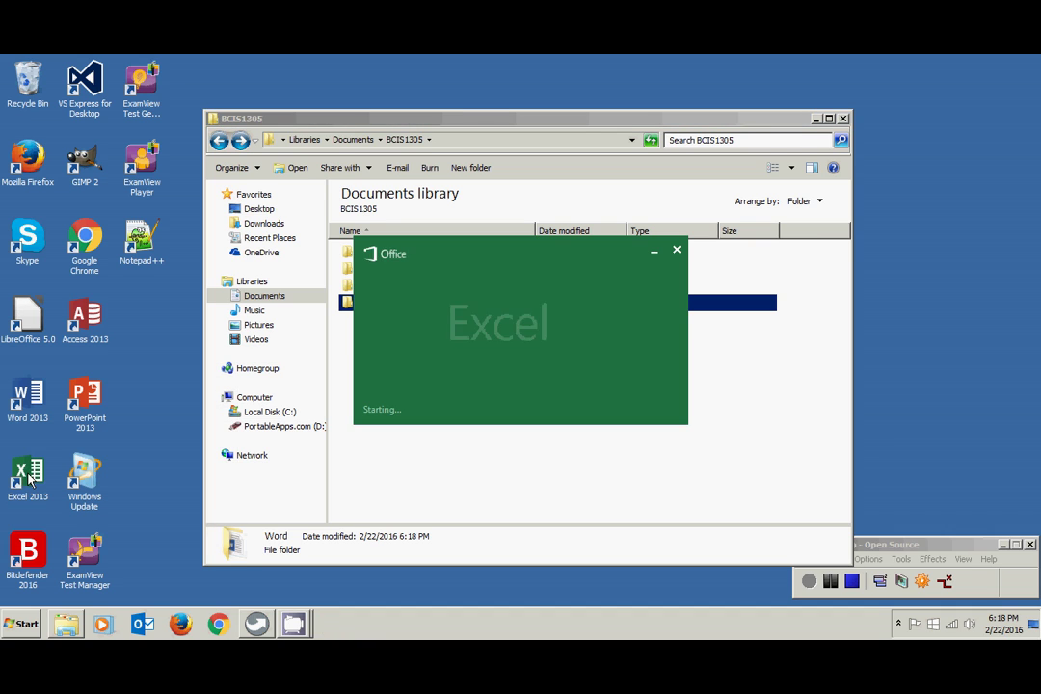
left_click(364, 233)
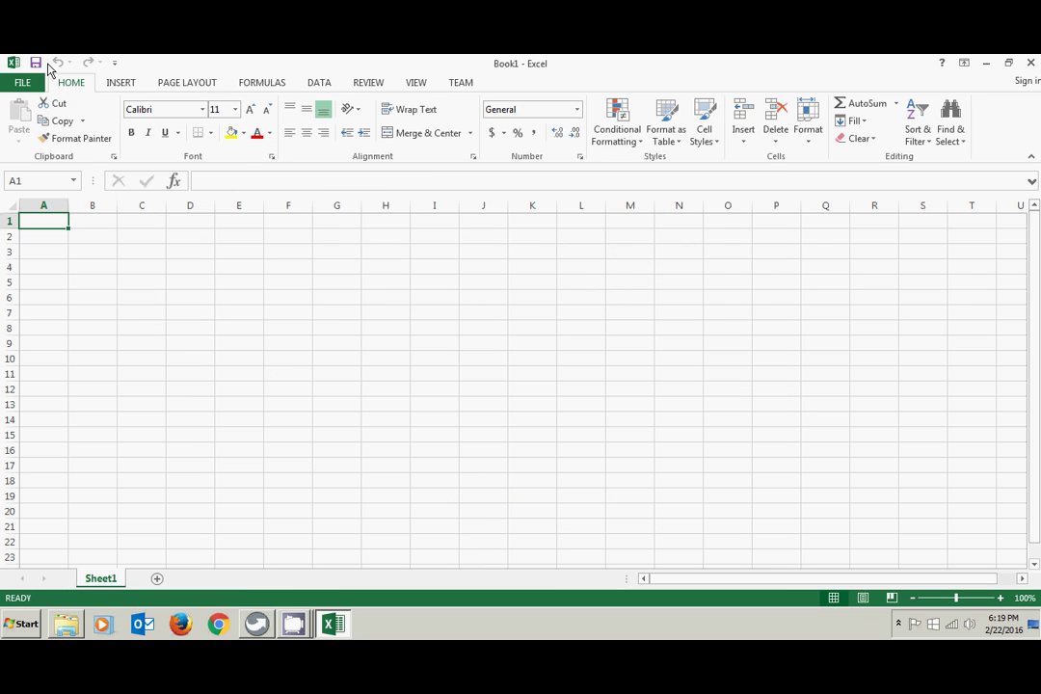
left_click(36, 62)
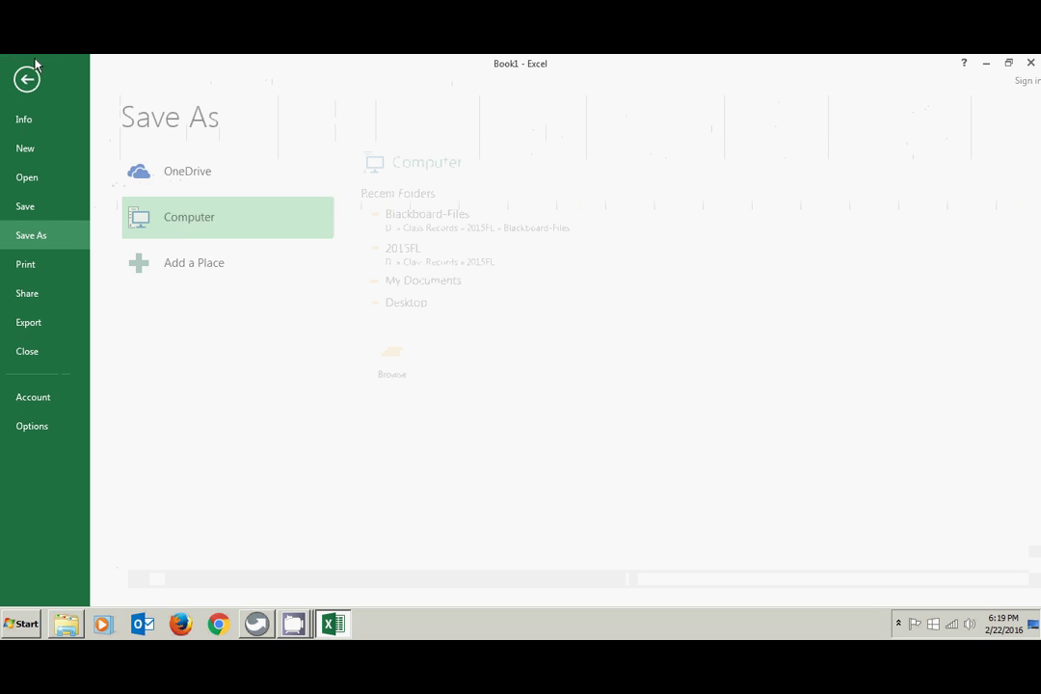
left_click(174, 225)
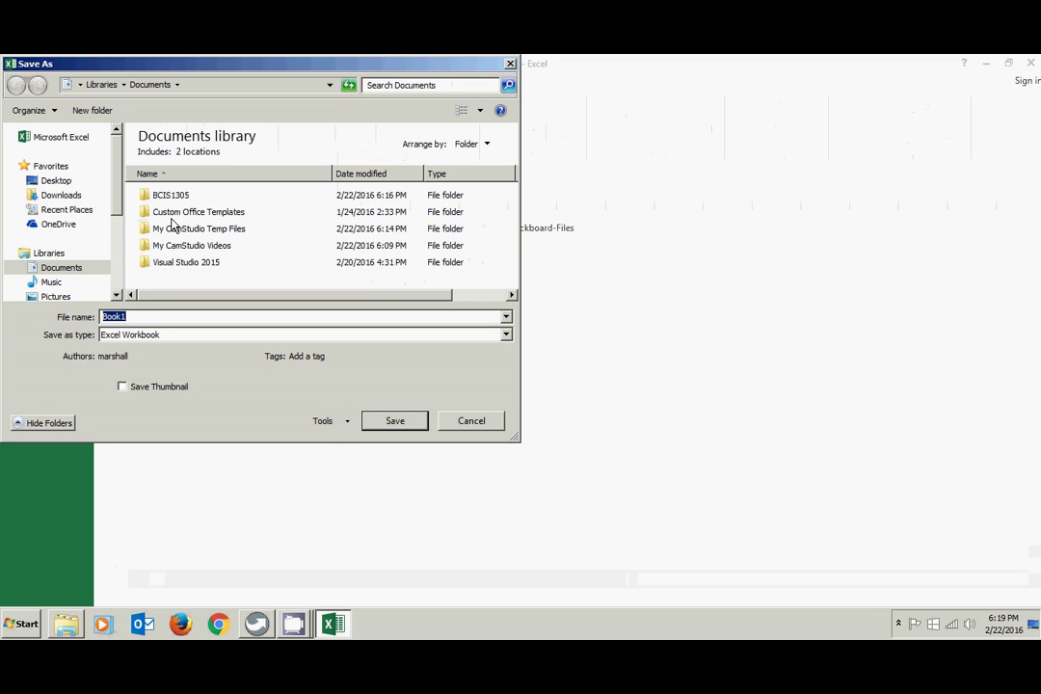
- Save the workbook as Excel Test in BCIS1305\Excel, then close Excel
double_click(171, 196)
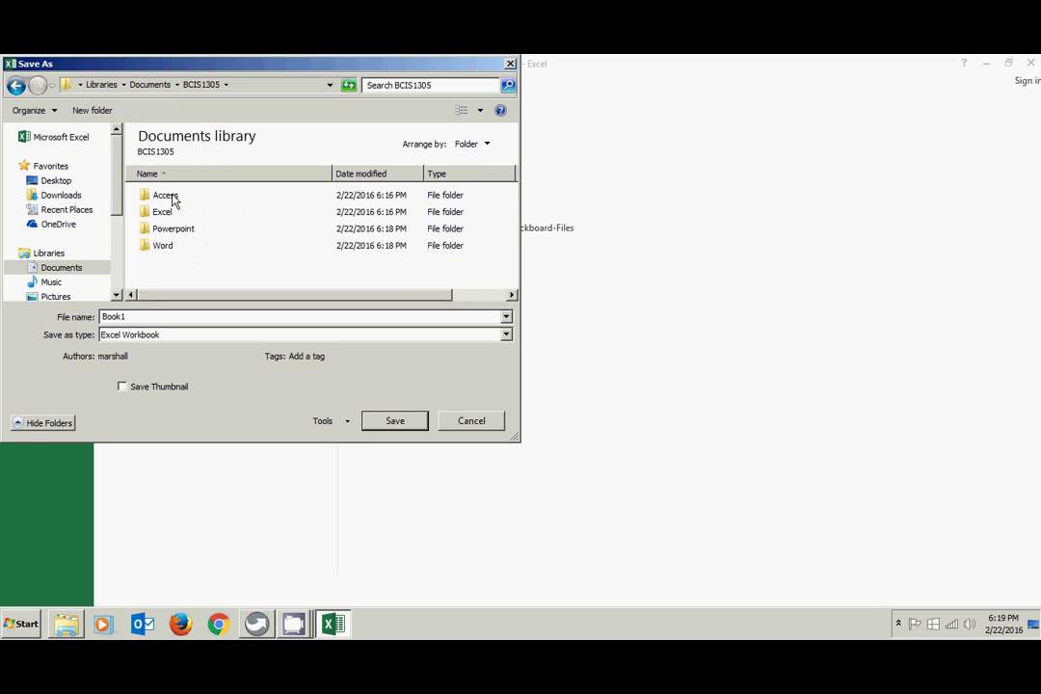
double_click(165, 213)
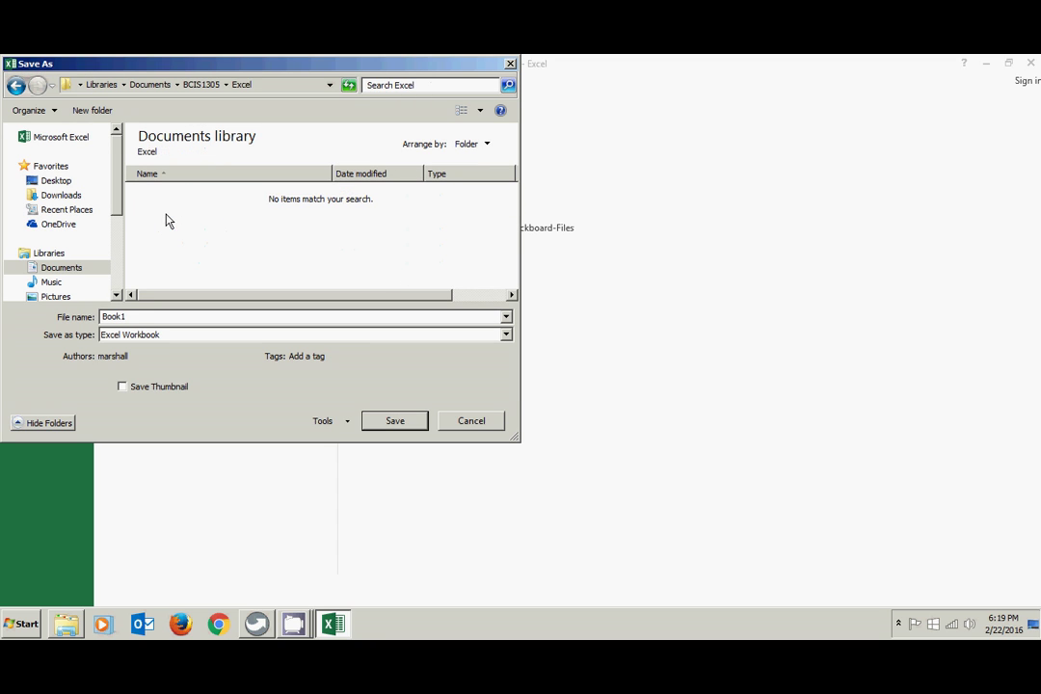
double_click(134, 316)
type("Excel Test")
left_click(393, 421)
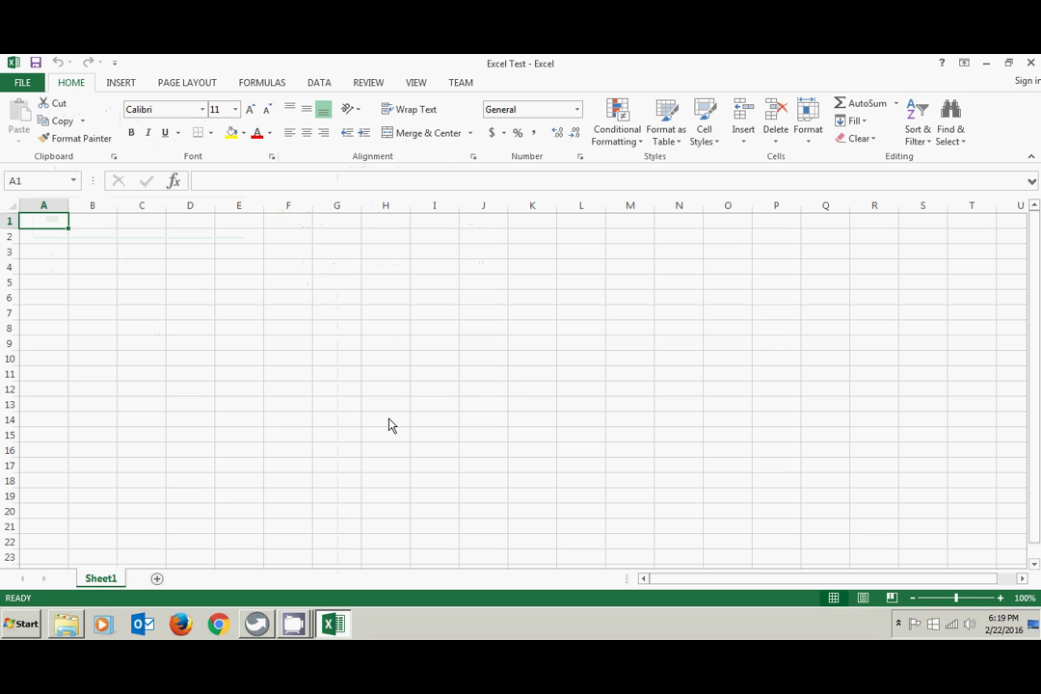
left_click(1030, 64)
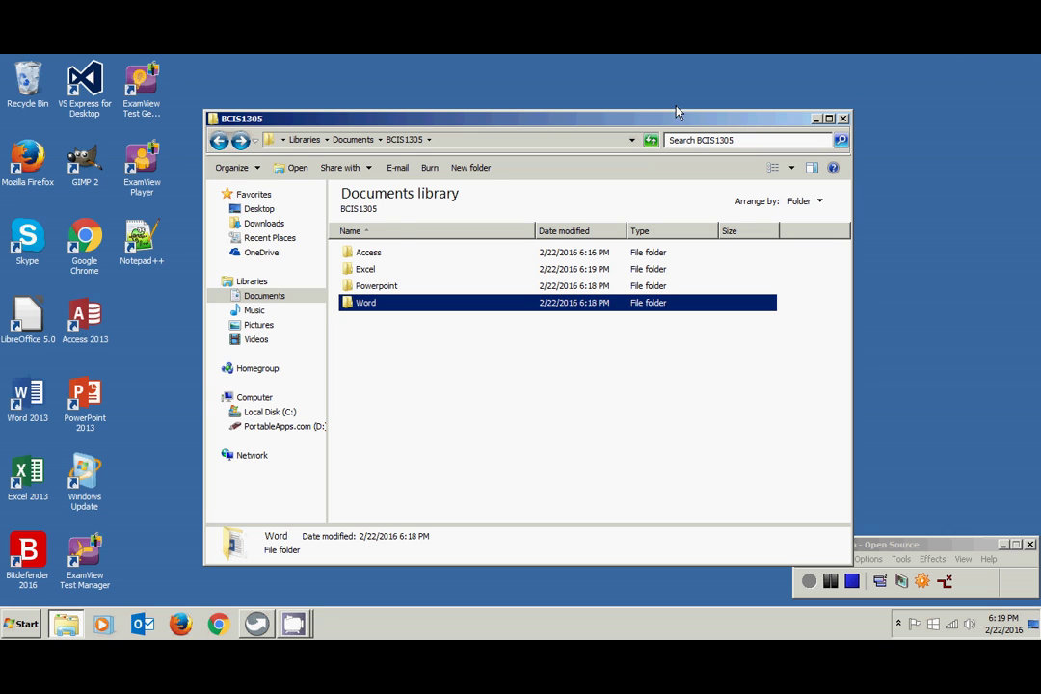
- Launch Access 2013, pick Blank desktop database, and enter Access Test as its file name
double_click(84, 323)
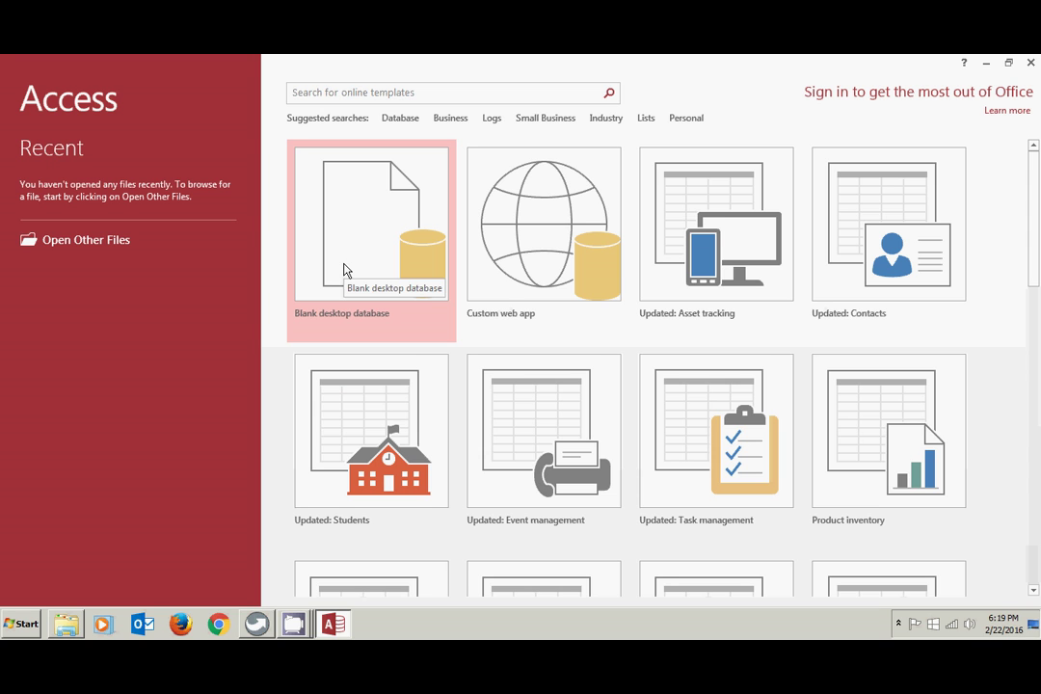
left_click(344, 270)
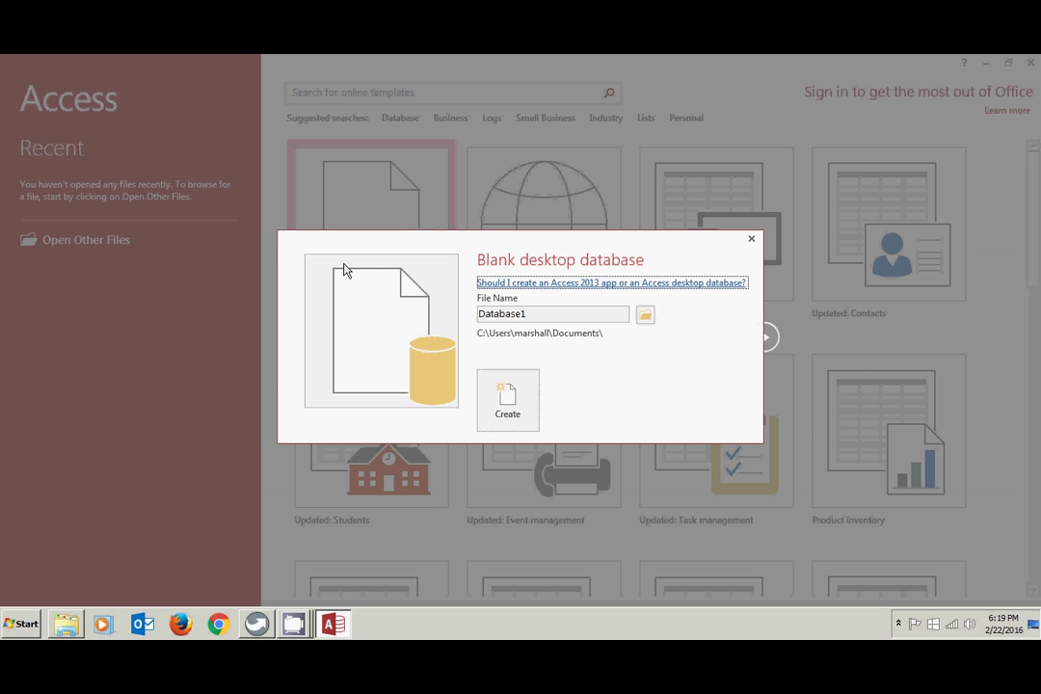
double_click(540, 315)
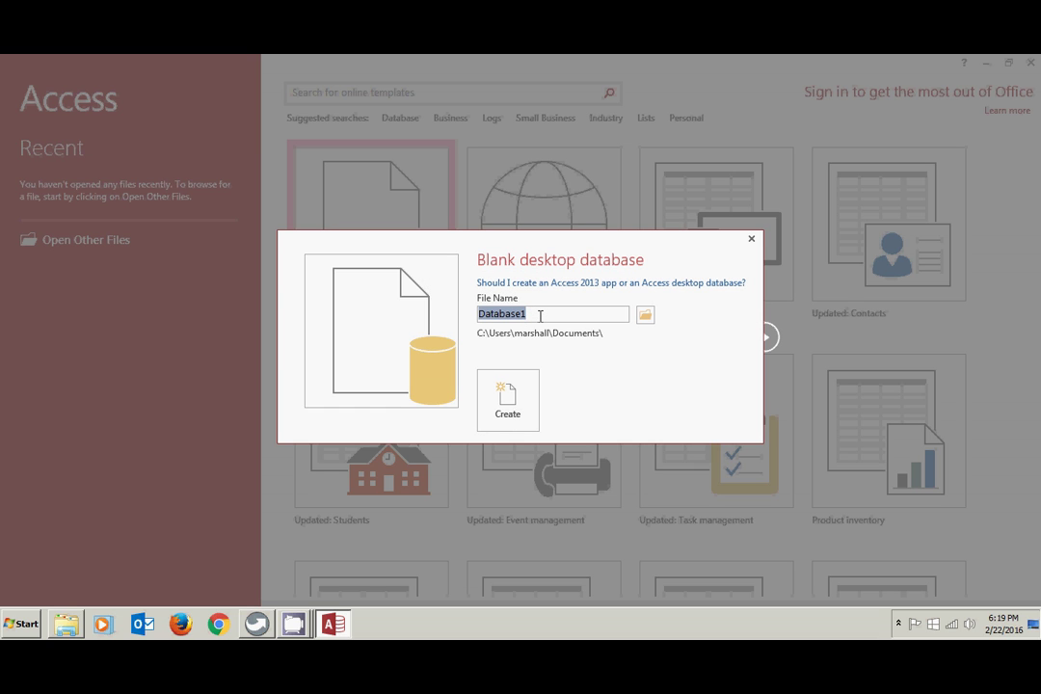
type("Access Test")
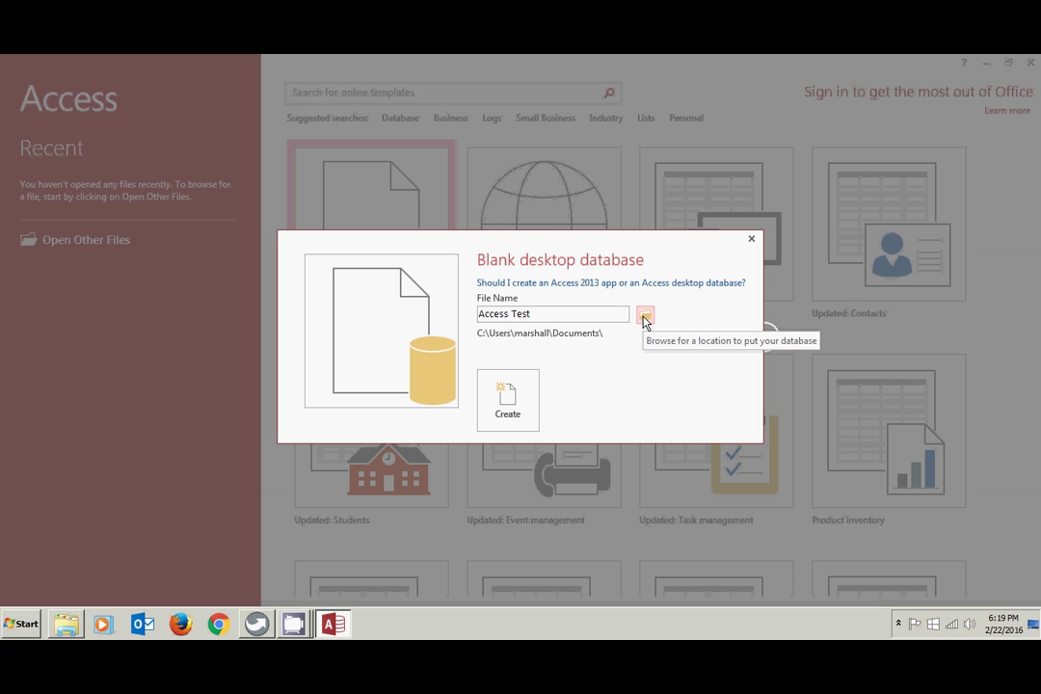
- Set the database location to BCIS1305\Access, create Access Test, and close Access
left_click(645, 322)
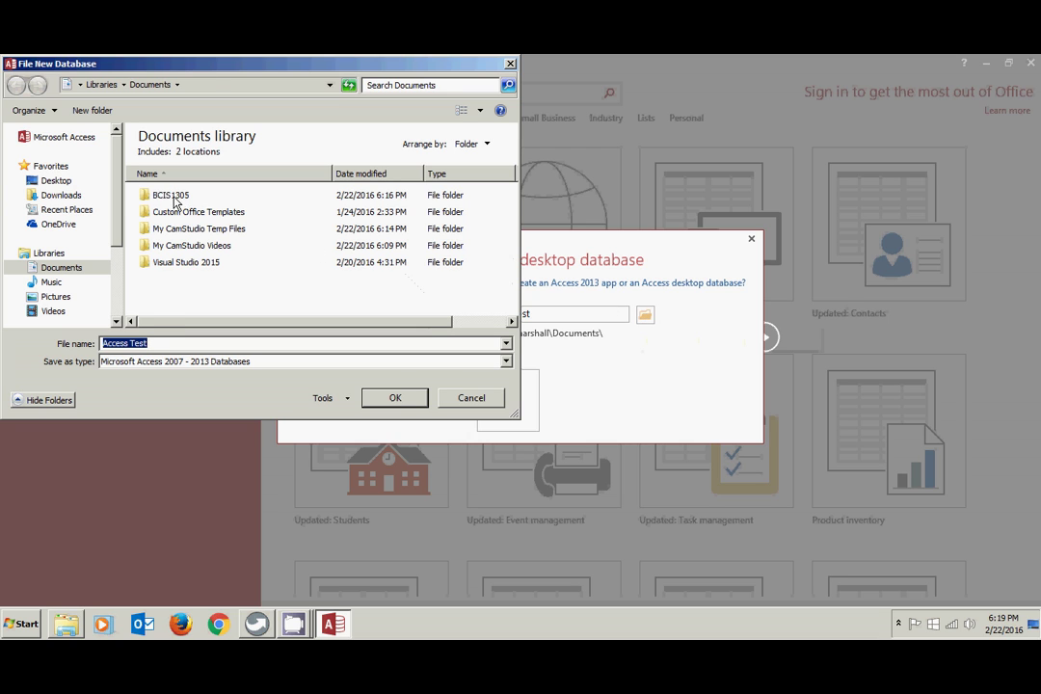
double_click(175, 197)
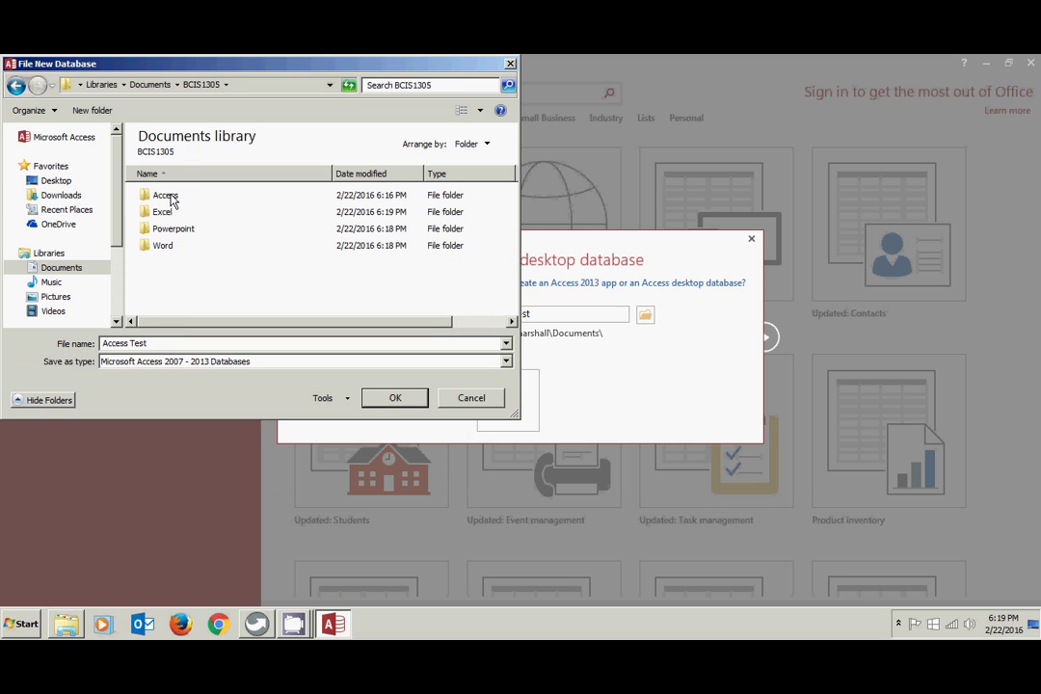
double_click(170, 198)
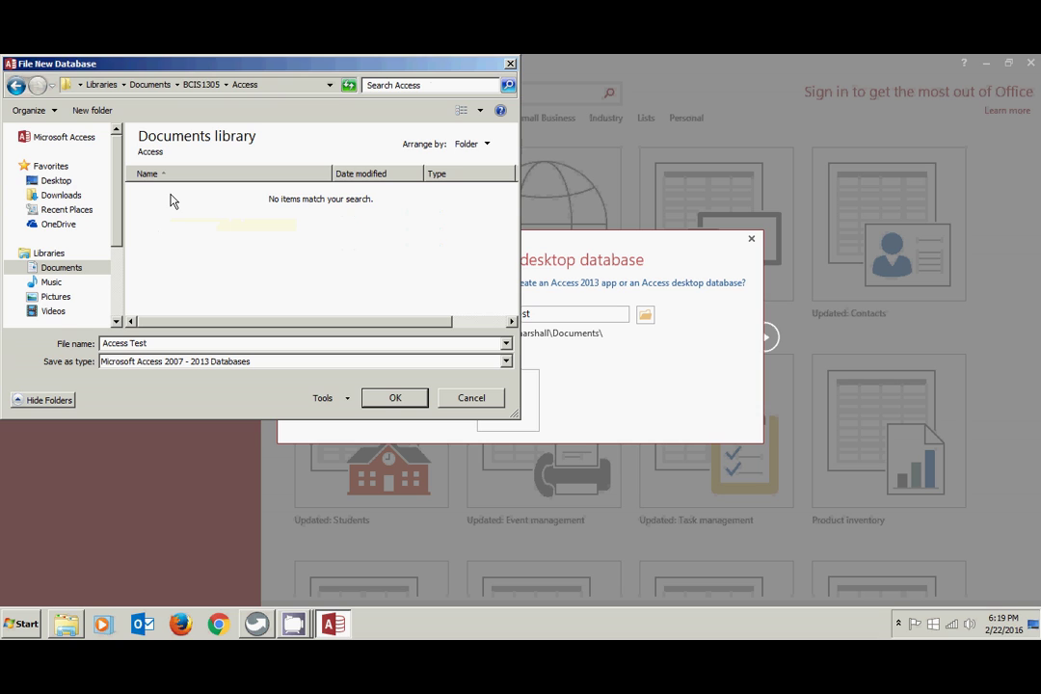
left_click(394, 403)
left_click(394, 401)
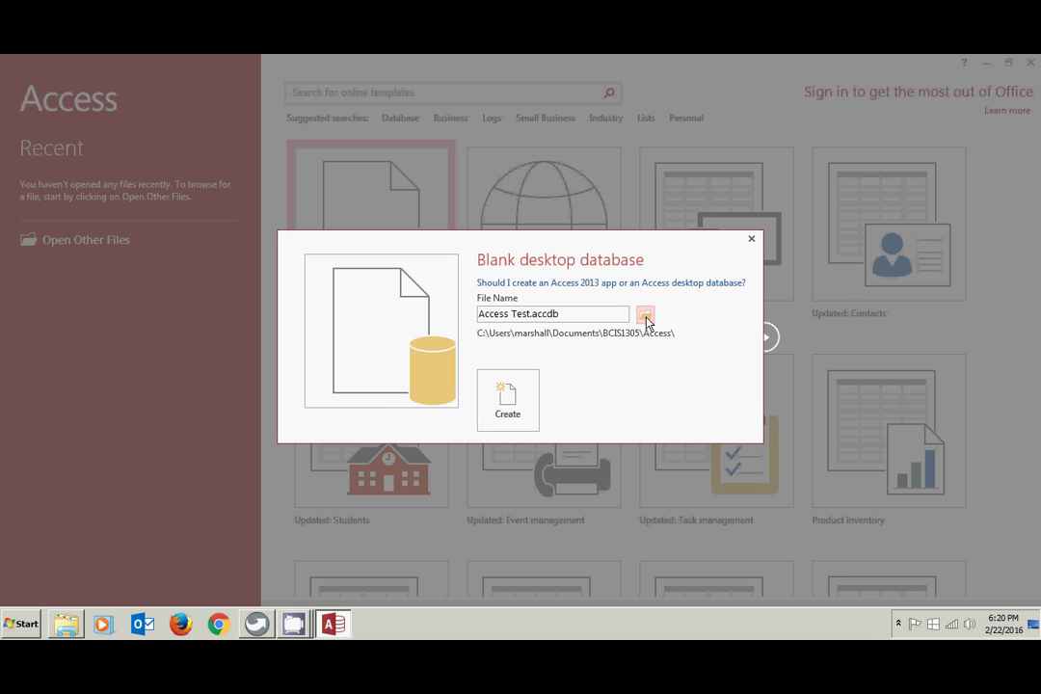
left_click(503, 400)
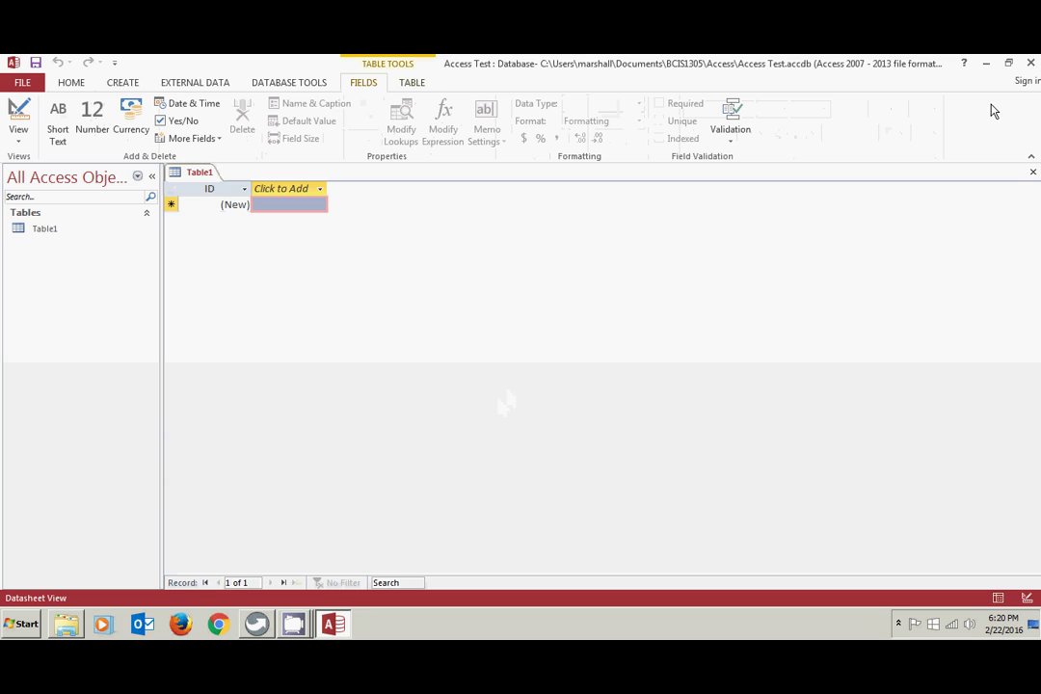
left_click(1032, 63)
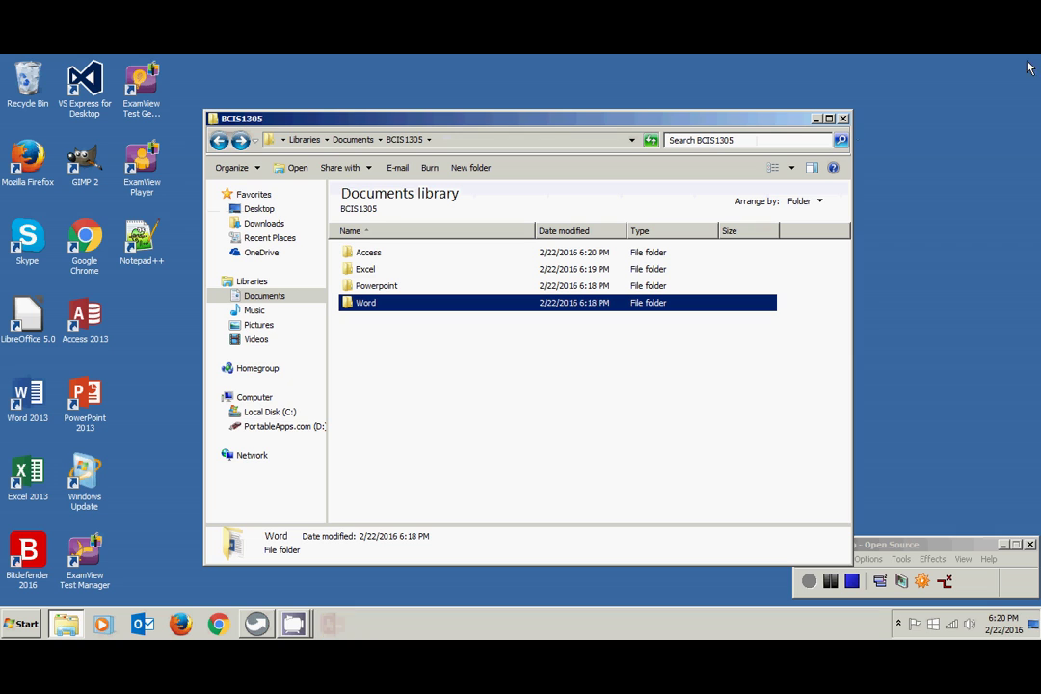
double_click(367, 254)
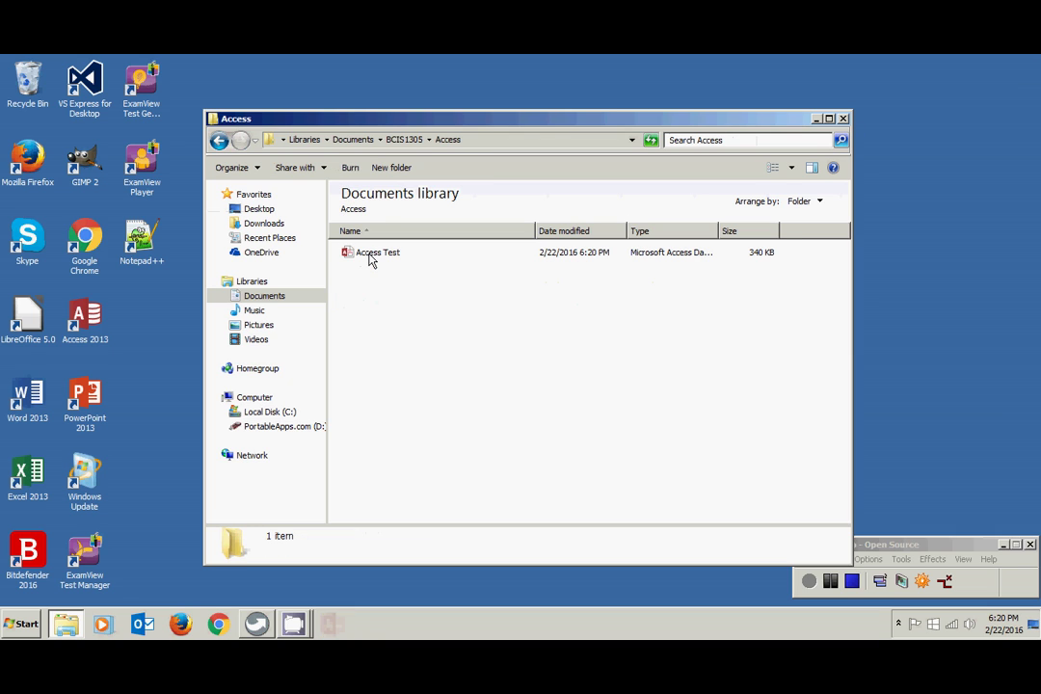
left_click(220, 141)
left_click(364, 270)
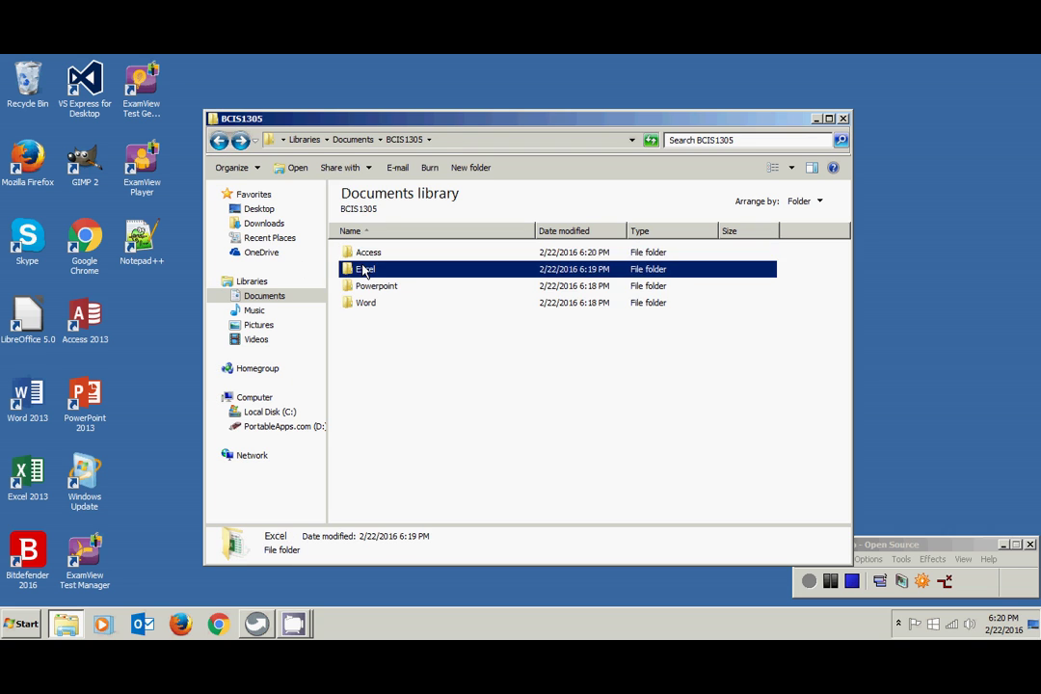
double_click(365, 270)
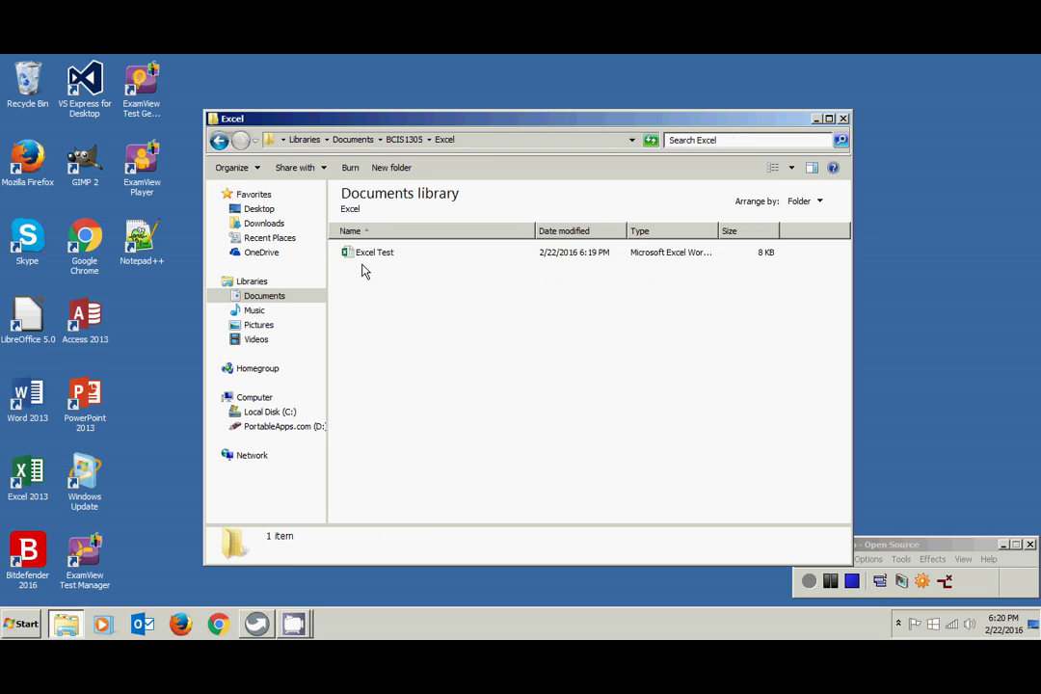
left_click(219, 141)
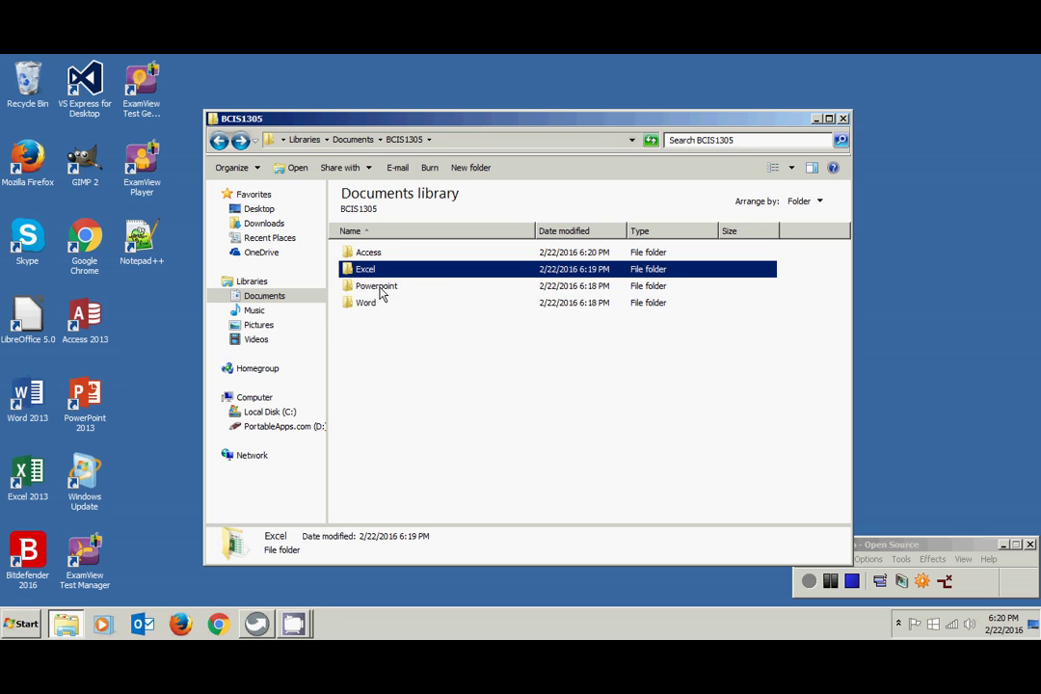
double_click(376, 286)
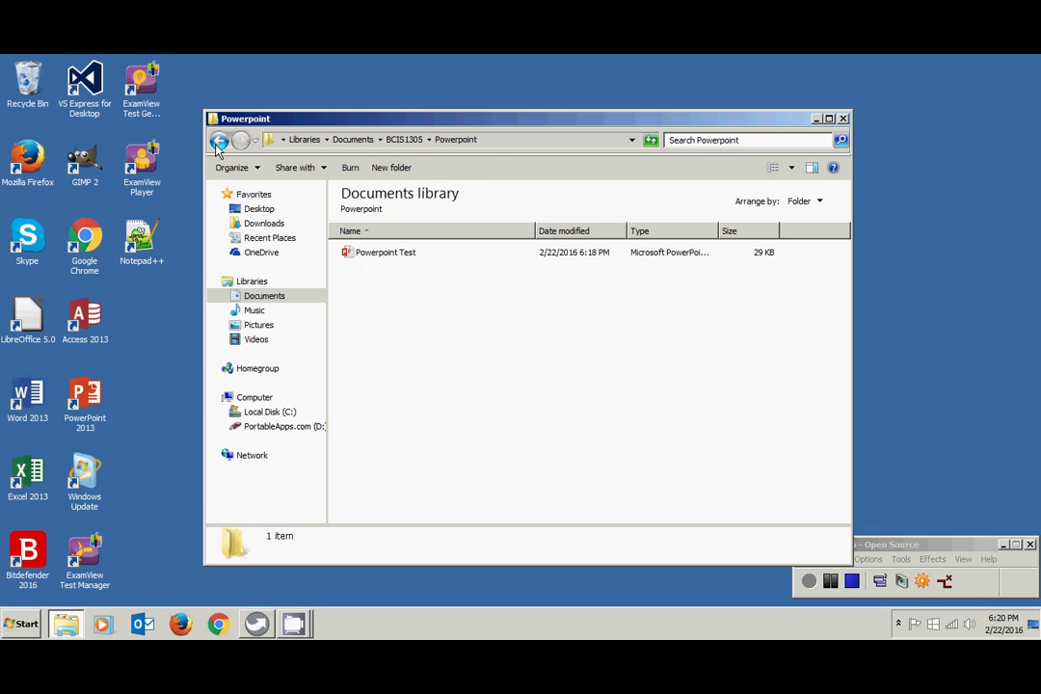
left_click(219, 142)
double_click(376, 305)
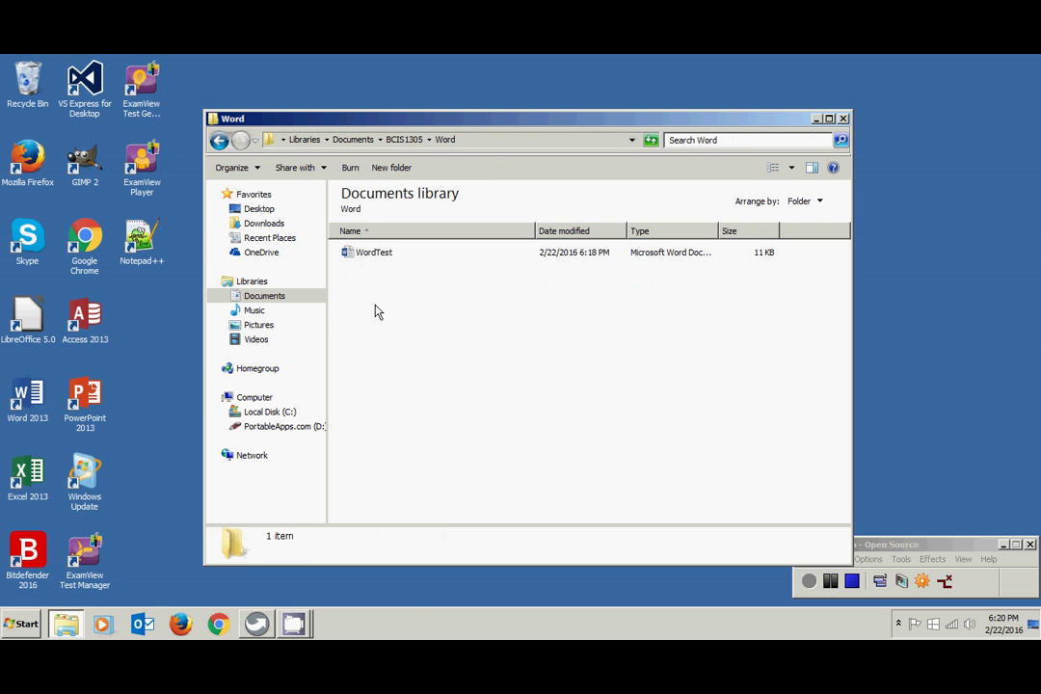
left_click(218, 140)
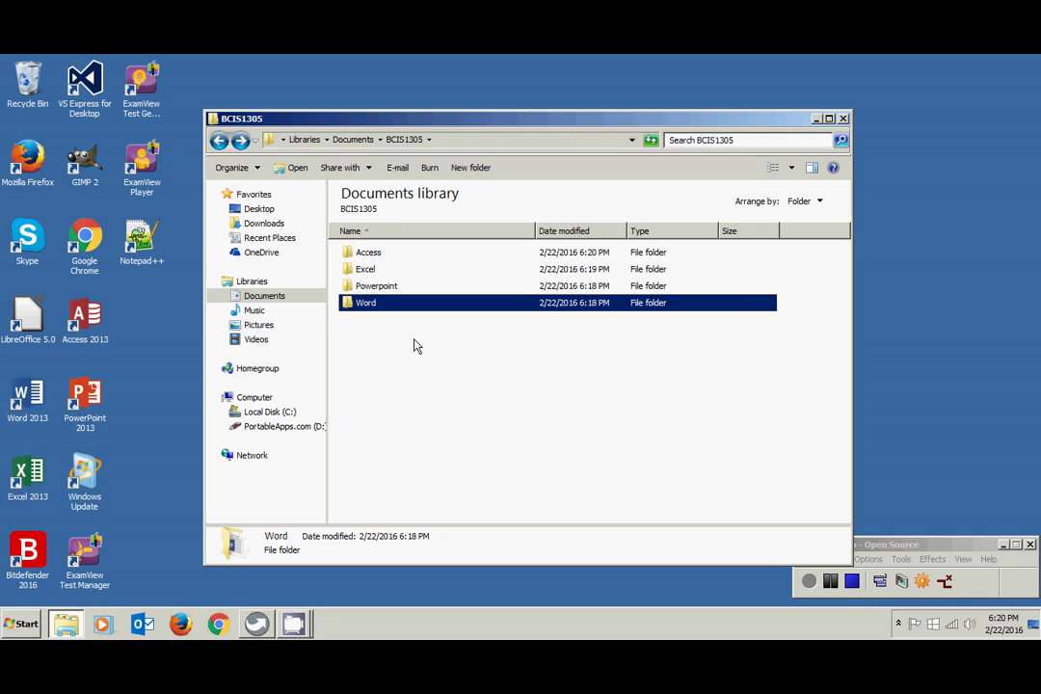
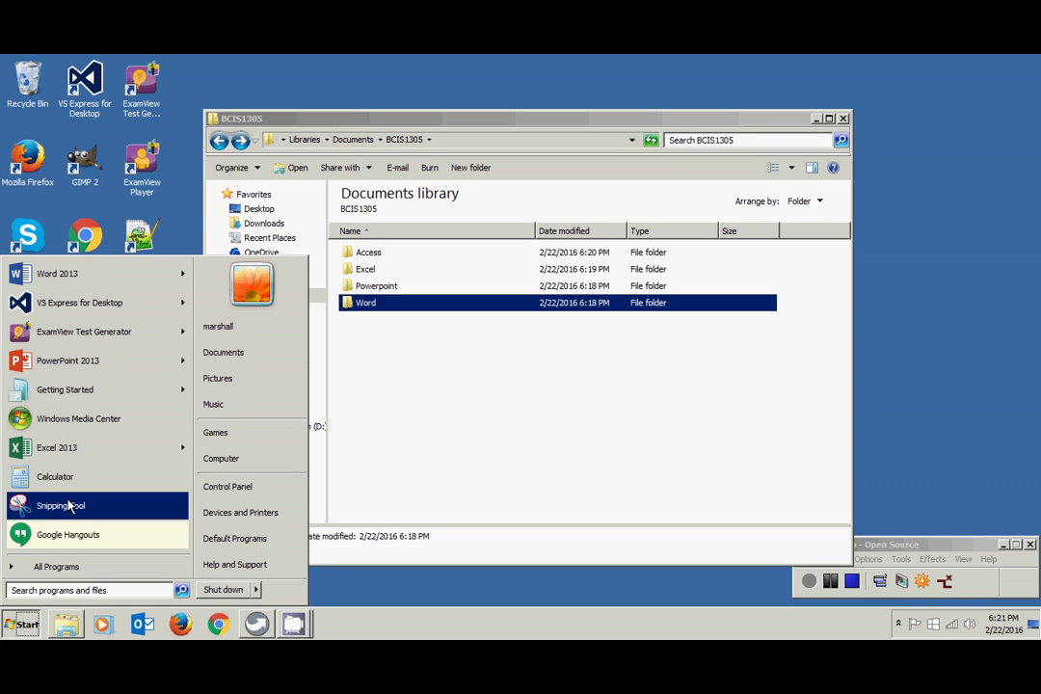
- Launch Snipping Tool from the Start Menu's Accessories folder
left_click(58, 567)
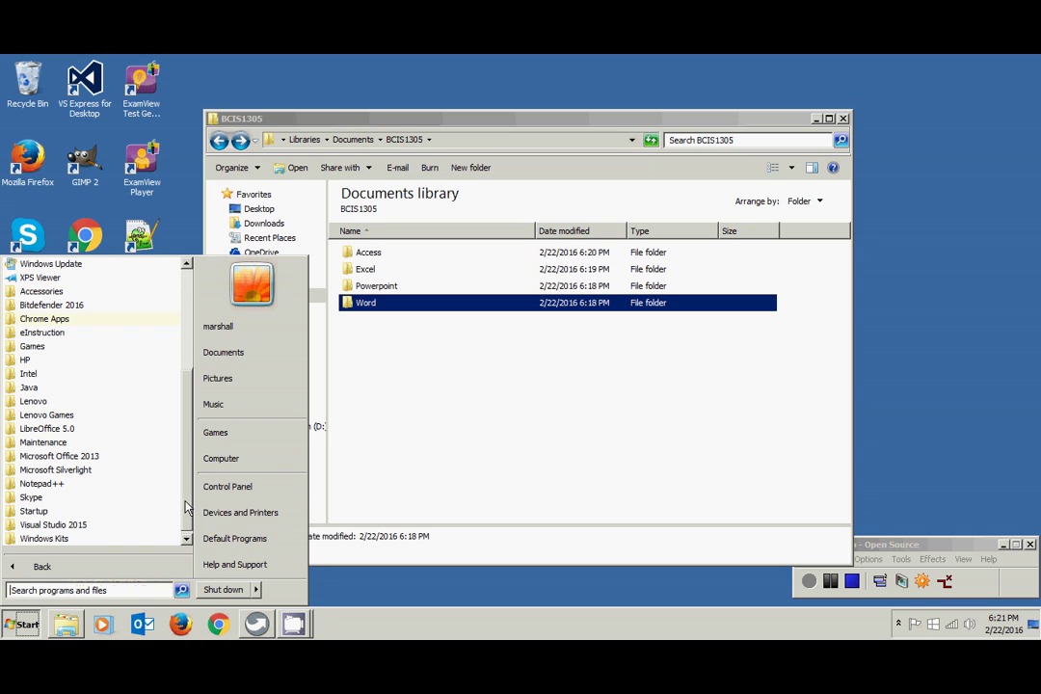
scroll(188, 508, "up", 2)
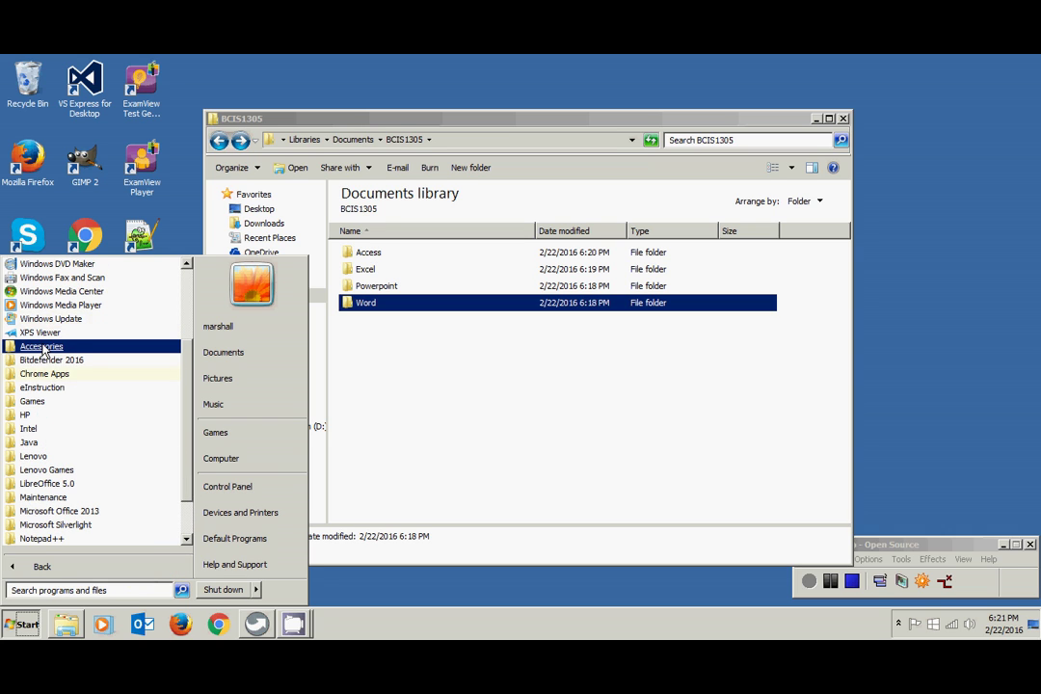
left_click(42, 348)
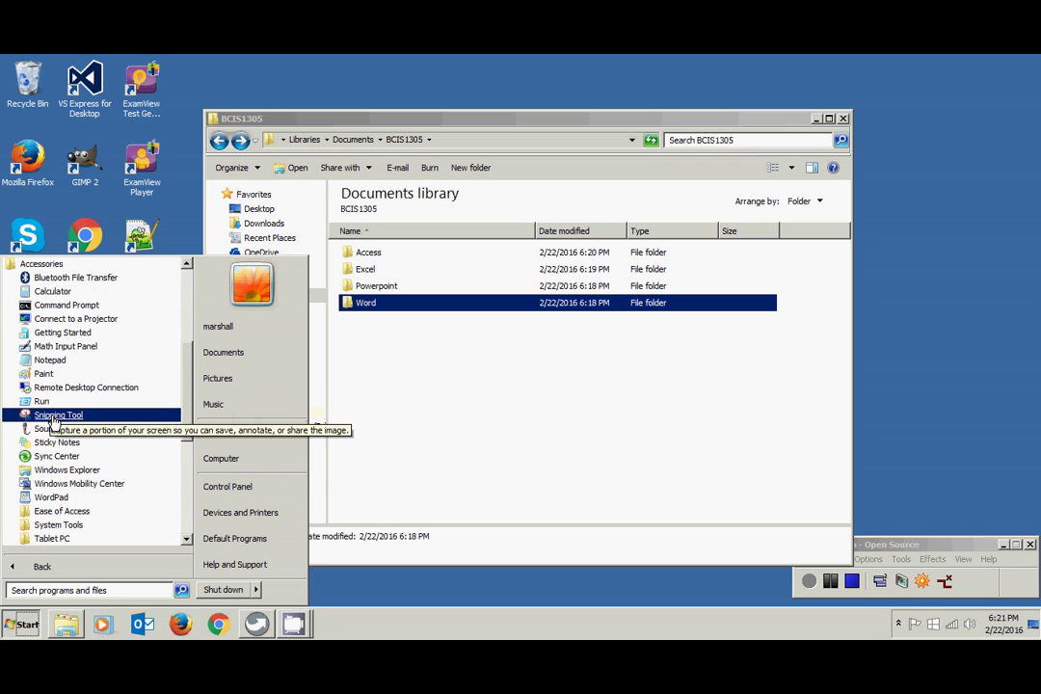
left_click(52, 418)
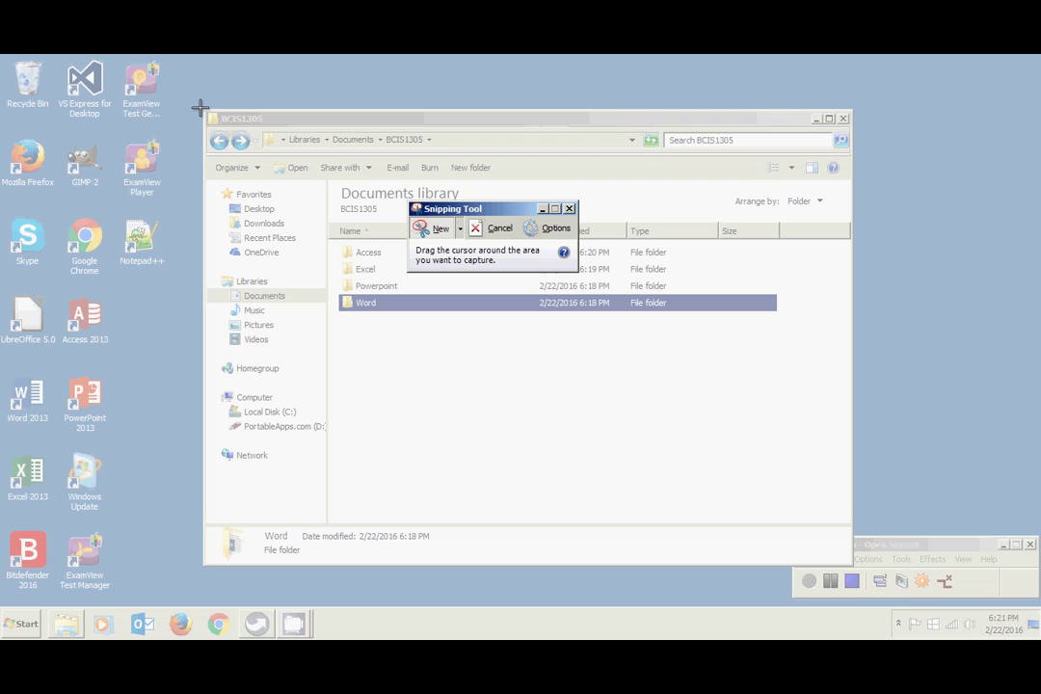
- Snip the BCIS1305 Explorer window showing the Access, Excel, Powerpoint and Word folders
left_click_drag(200, 108, 855, 566)
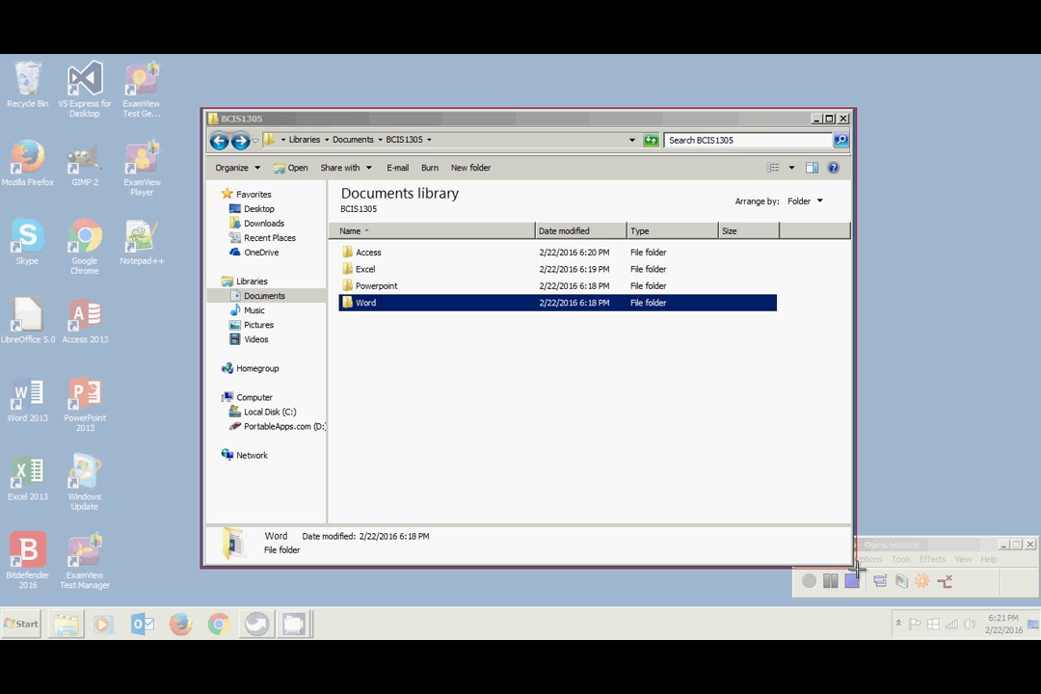
left_click_drag(855, 569, 856, 569)
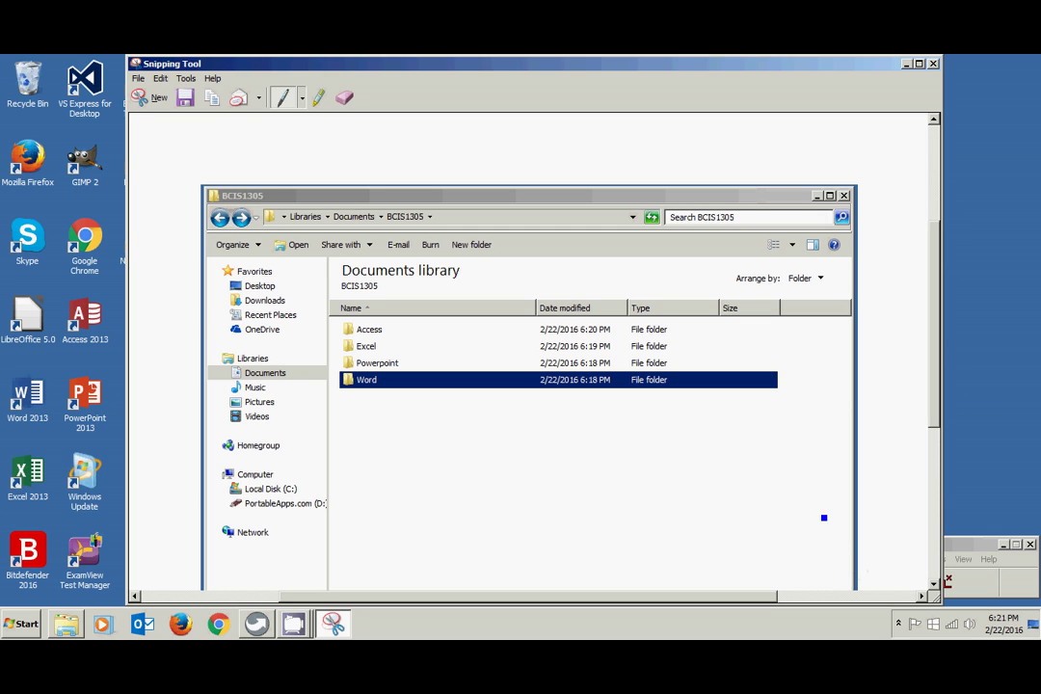
left_click(138, 79)
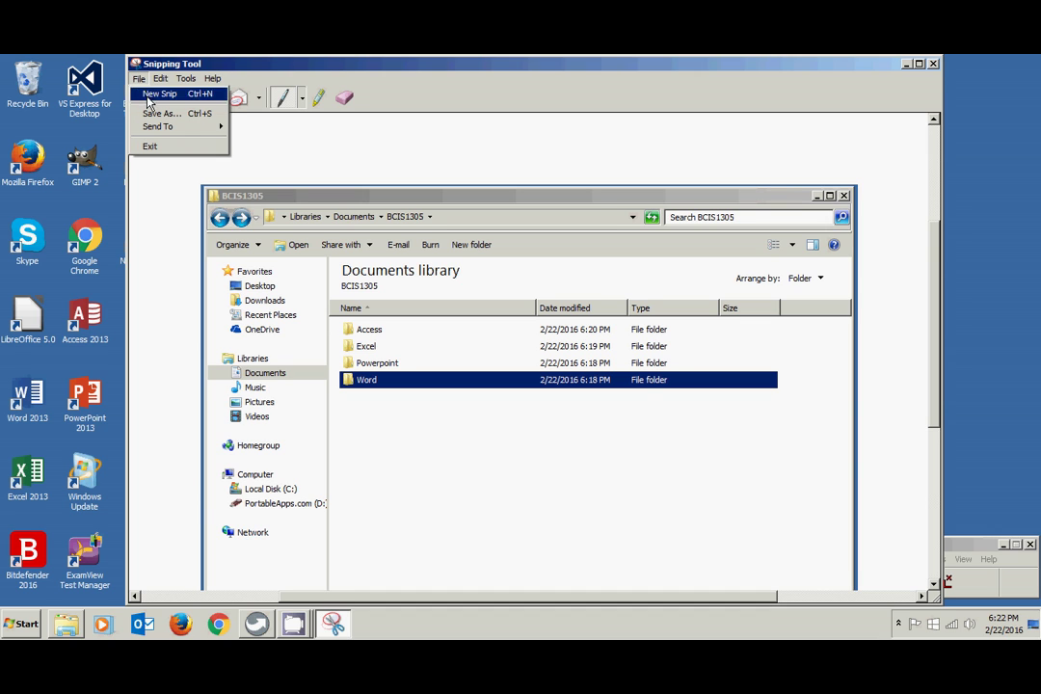
- Save the snip as PNG 'Snip of Windows Explorer' in Documents > BCIS1305
left_click(155, 113)
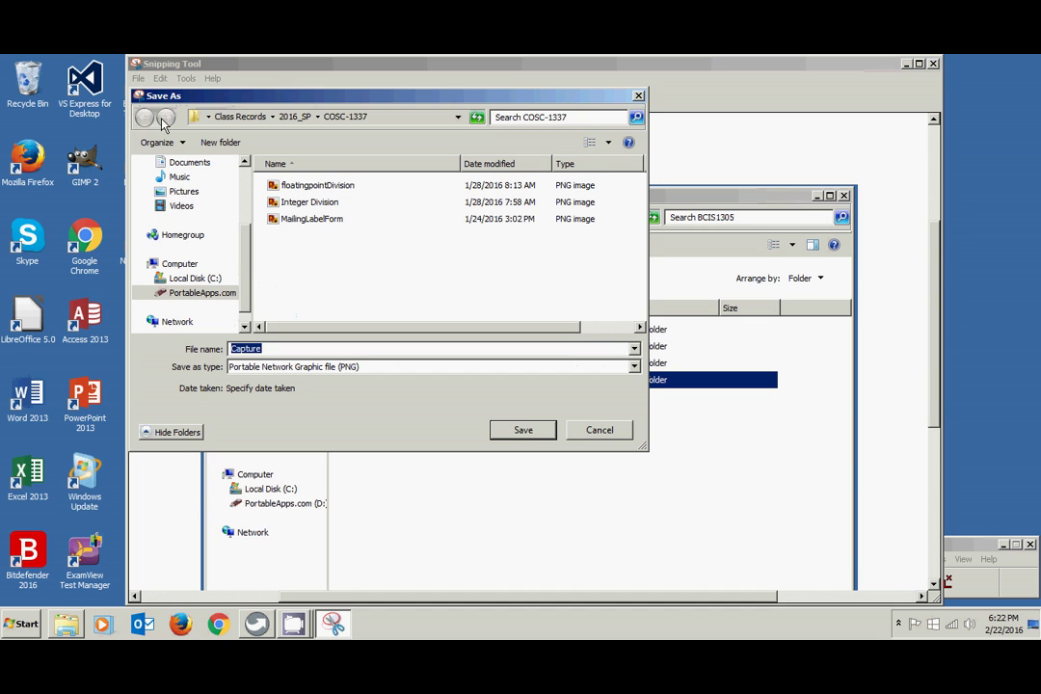
scroll(241, 273, "up", 1)
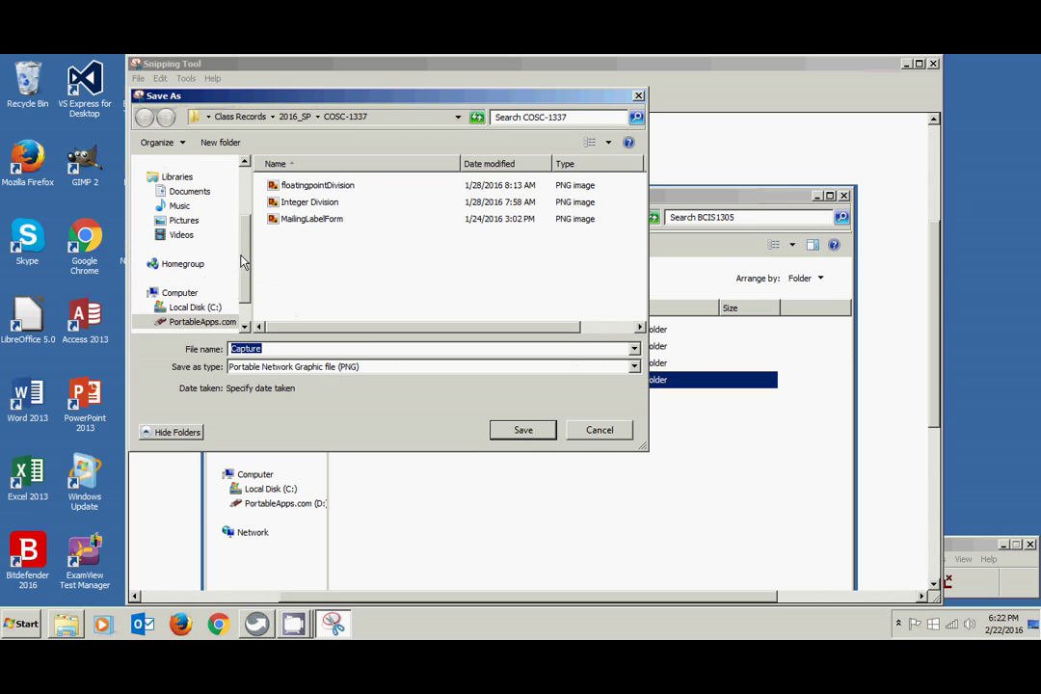
left_click(199, 193)
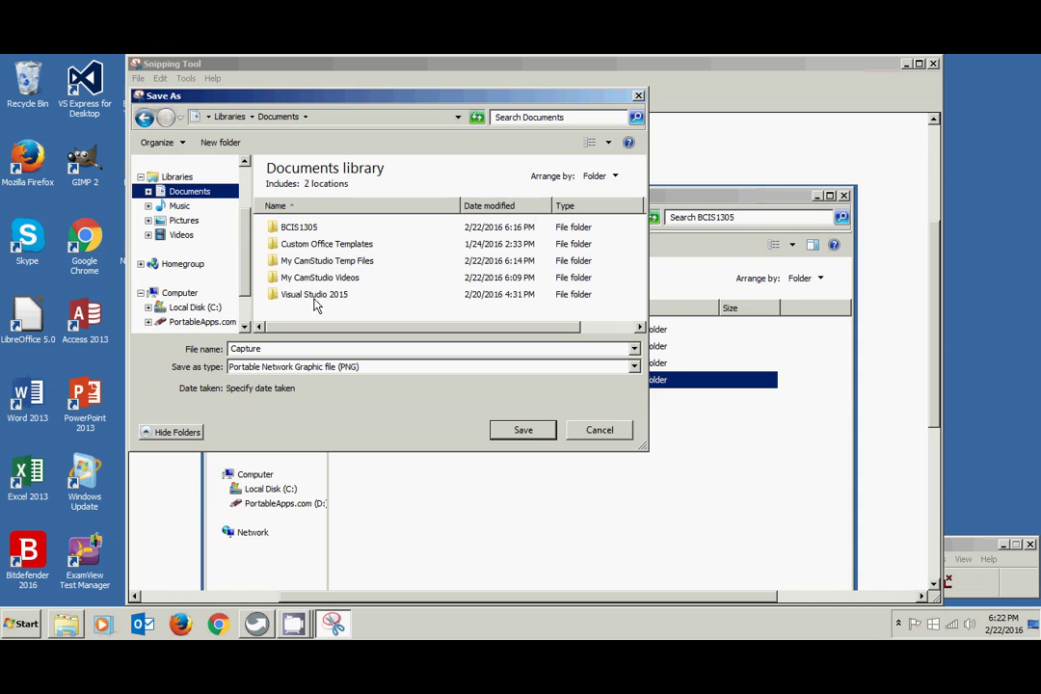
double_click(309, 232)
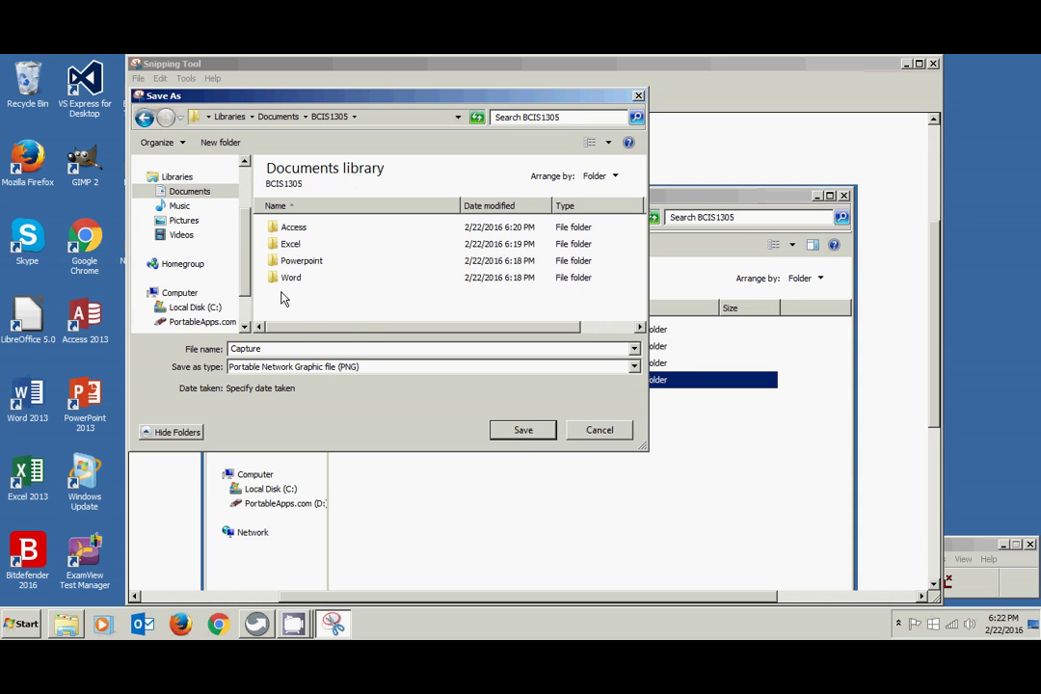
double_click(270, 349)
type("Snip of Windows Explorer")
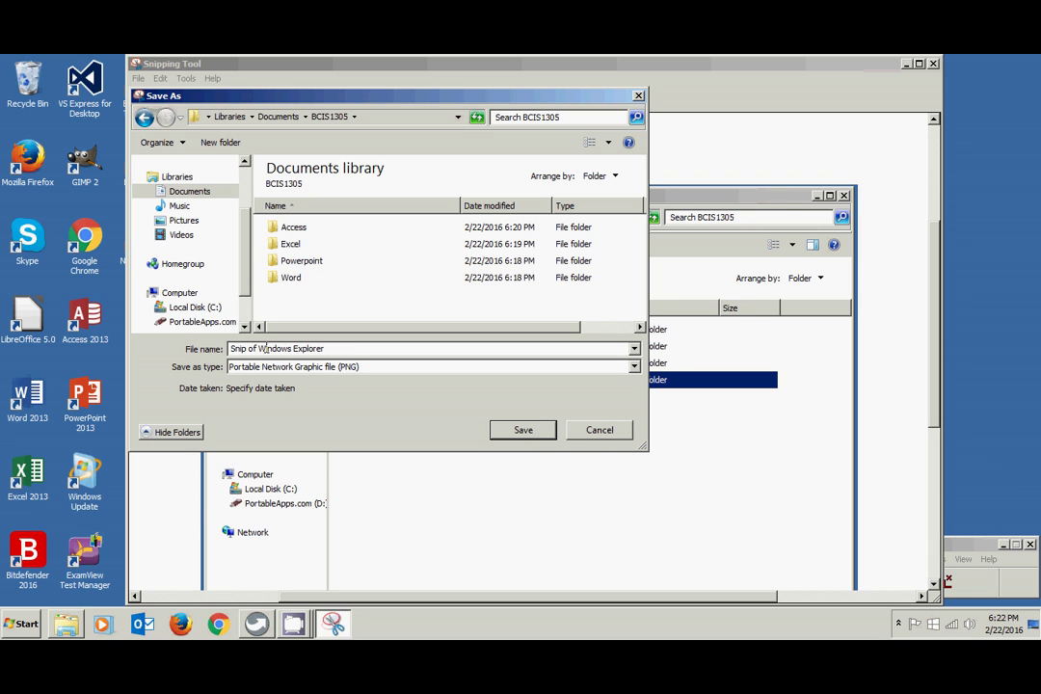
left_click(528, 433)
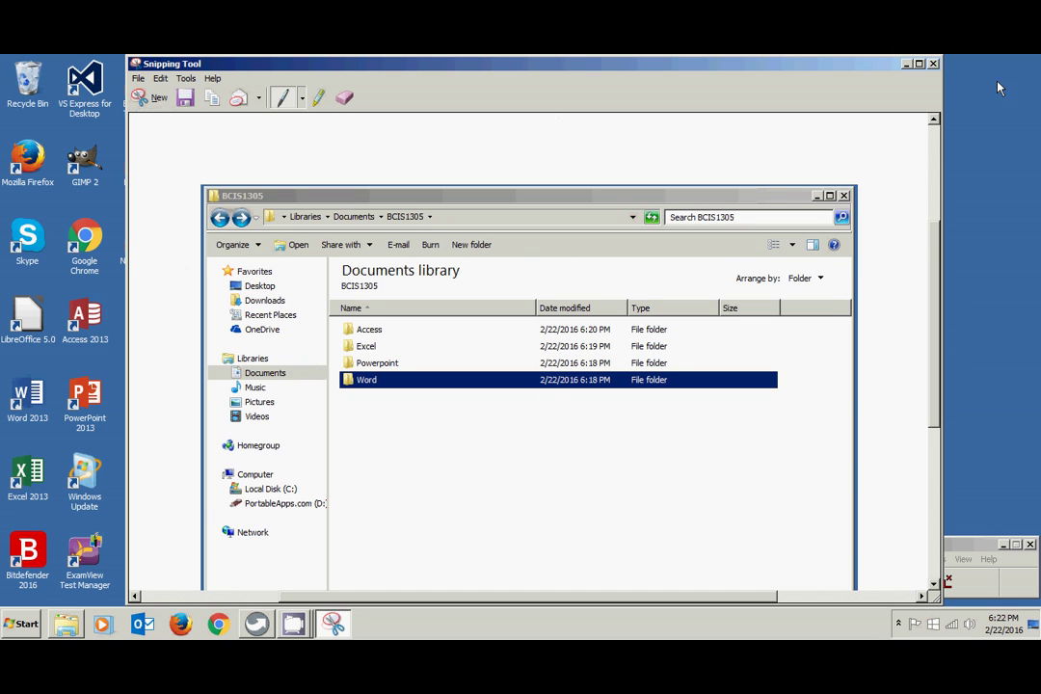
- Close Snipping Tool, preview the saved PNG in Photo Viewer, then bring up Firefox
left_click(934, 64)
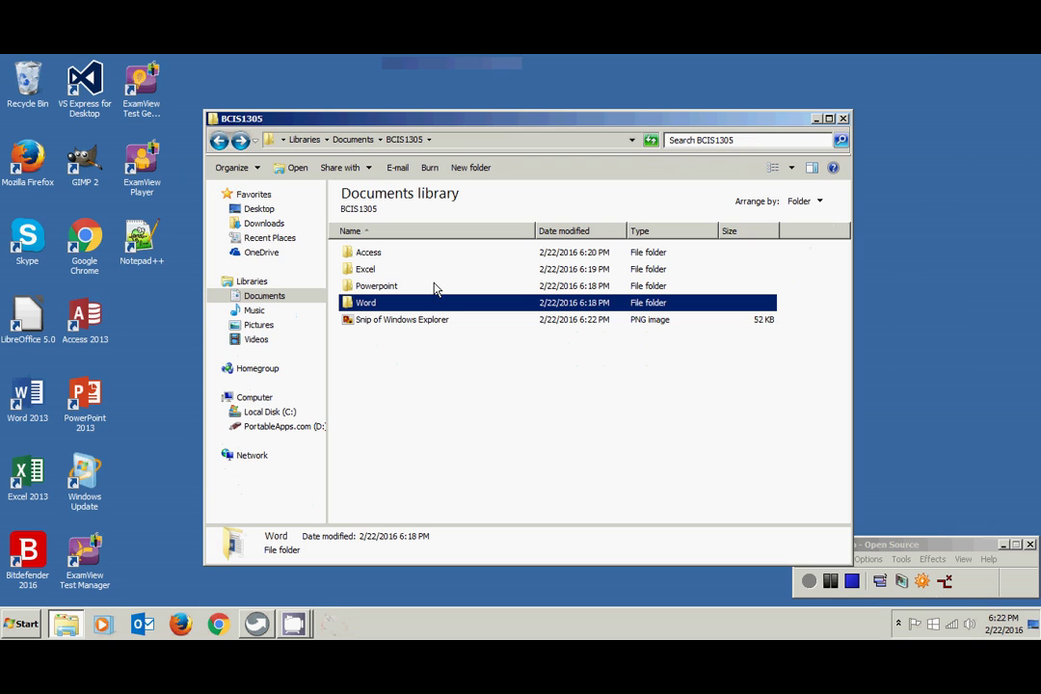
double_click(370, 322)
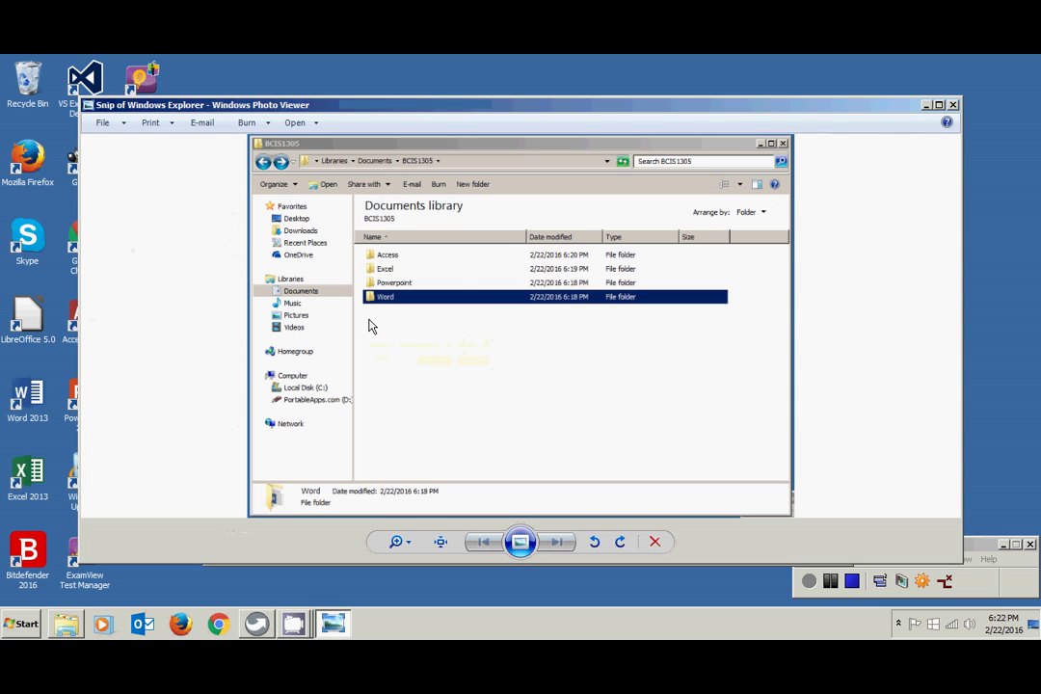
left_click(952, 105)
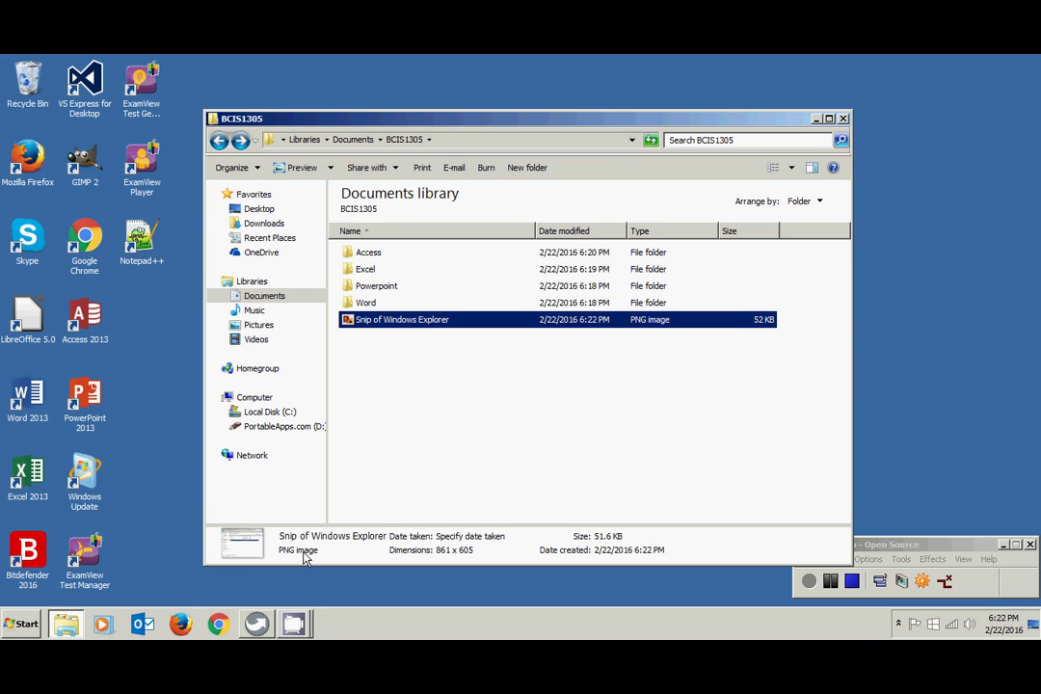
left_click(183, 627)
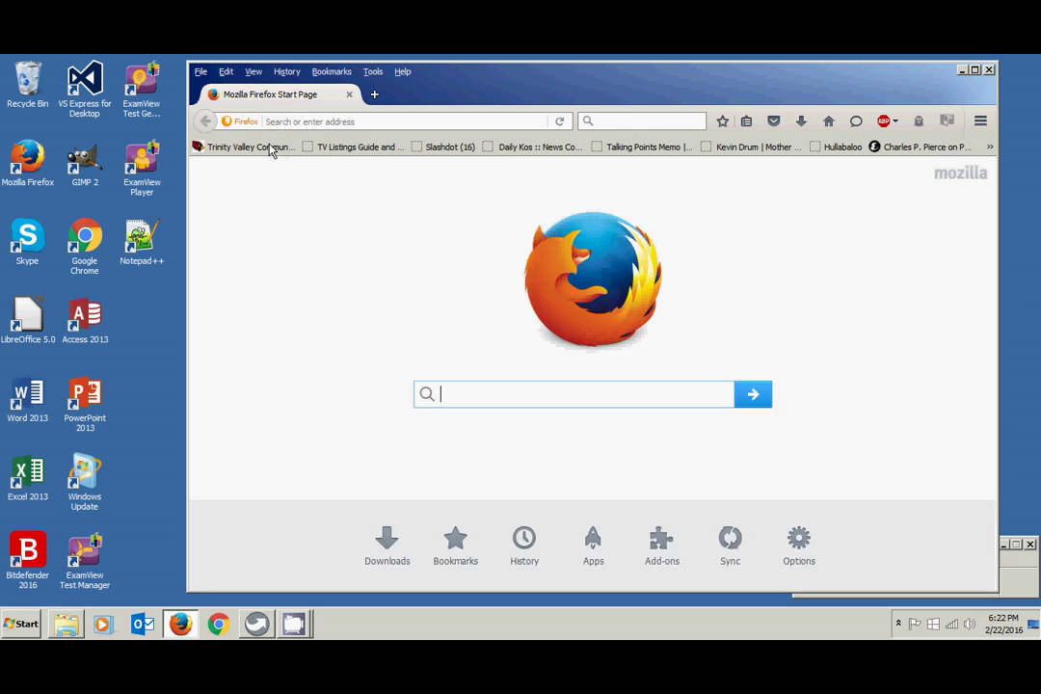
- Sign in to Cardinal Mail from the Trinity Valley site with the account user name and password
left_click(268, 151)
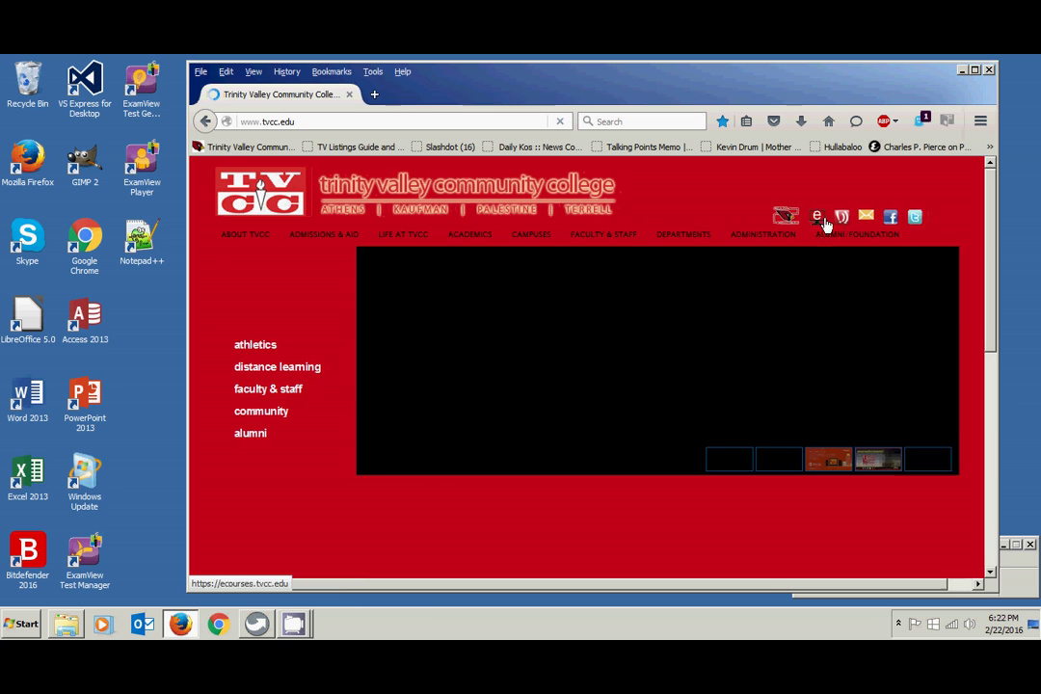
left_click(866, 218)
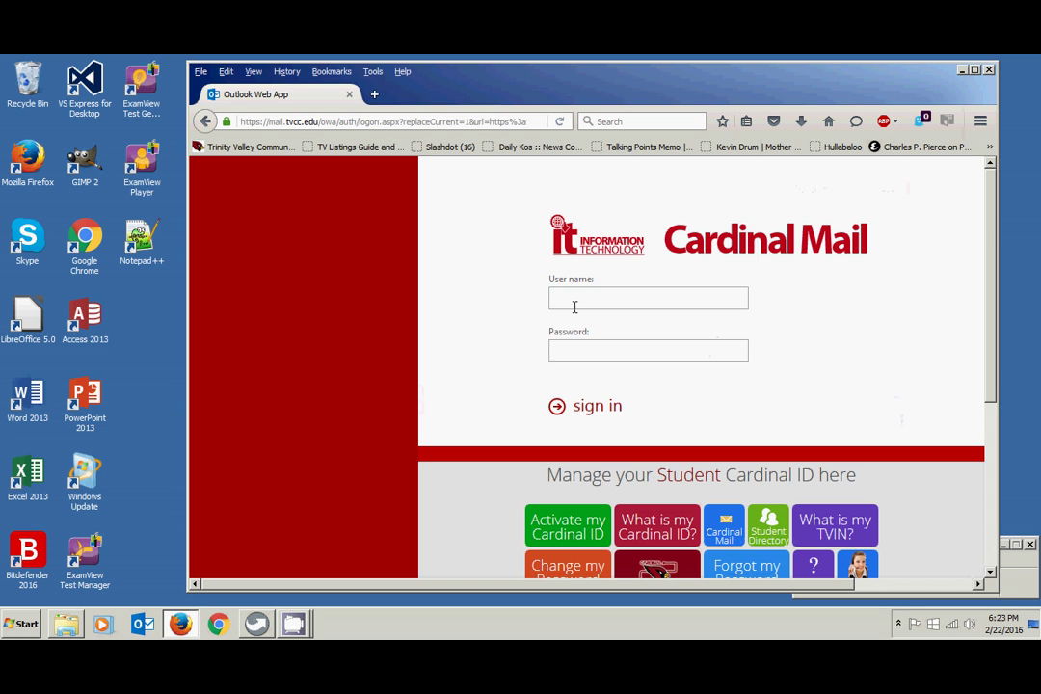
left_click(576, 296)
type("•••••••••••")
key("Return")
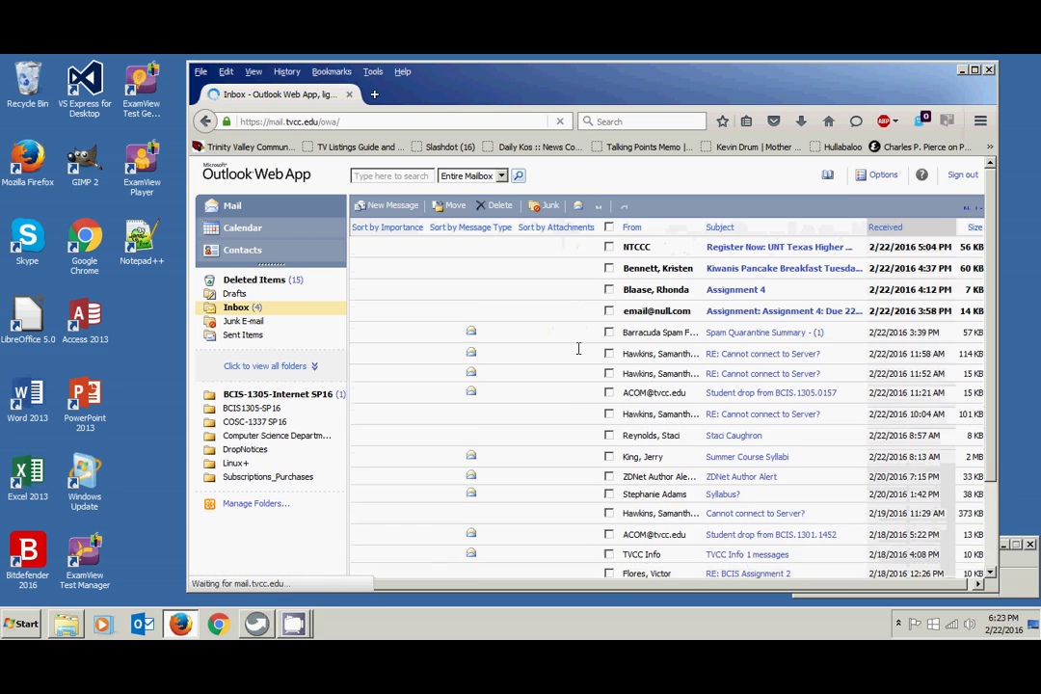
- Address a new message to your college e-mail, subject 'Snip of Folders', body 'See attached.'
left_click(374, 208)
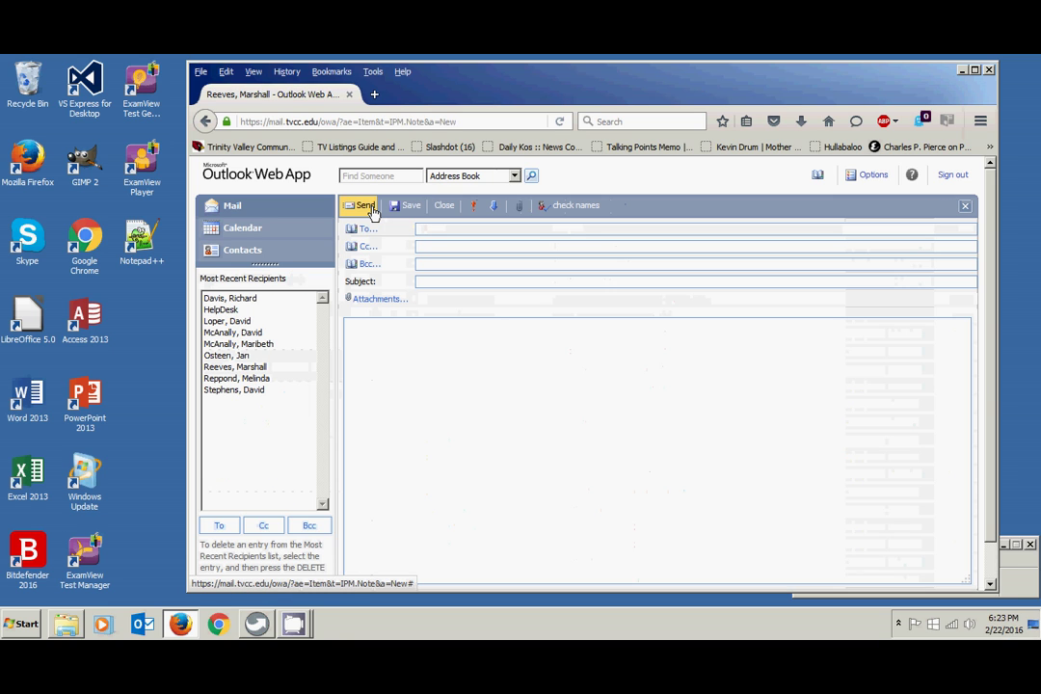
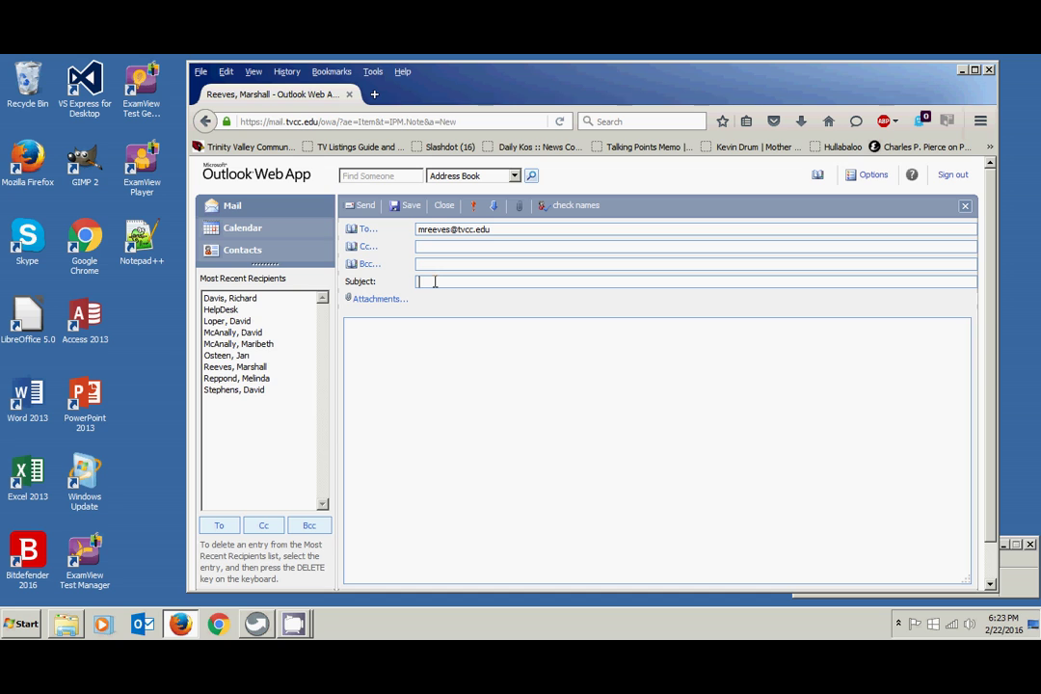
type("Snip of Folders")
left_click(369, 339)
type("See attached")
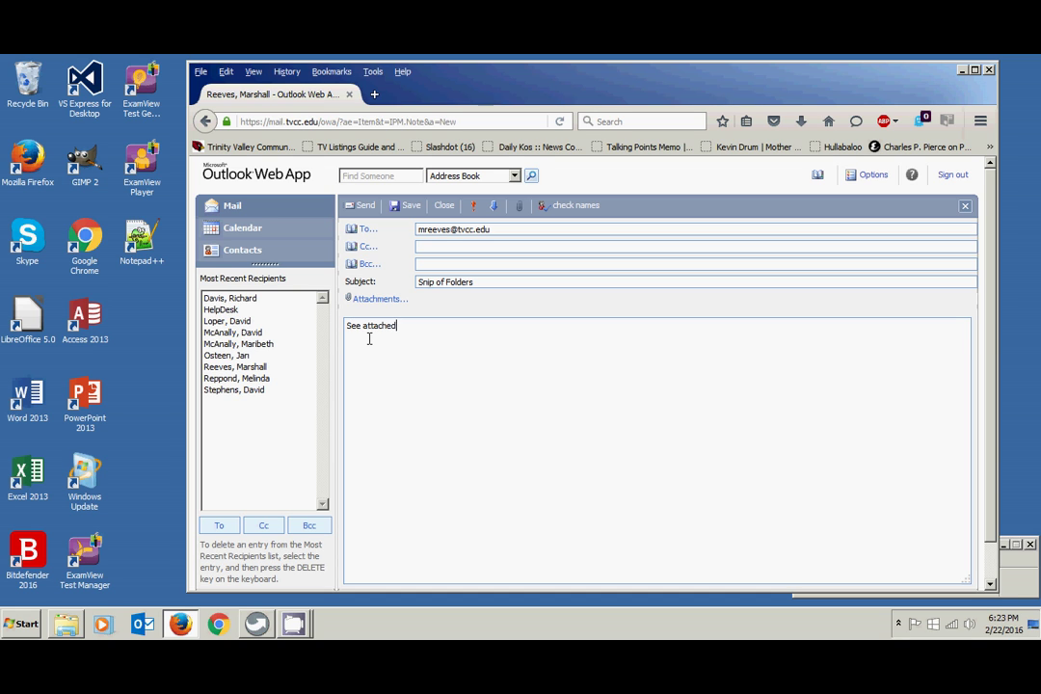
type(".")
- Attach Snip of Windows Explorer.PNG from Documents > BCIS1305 to the message
left_click(520, 208)
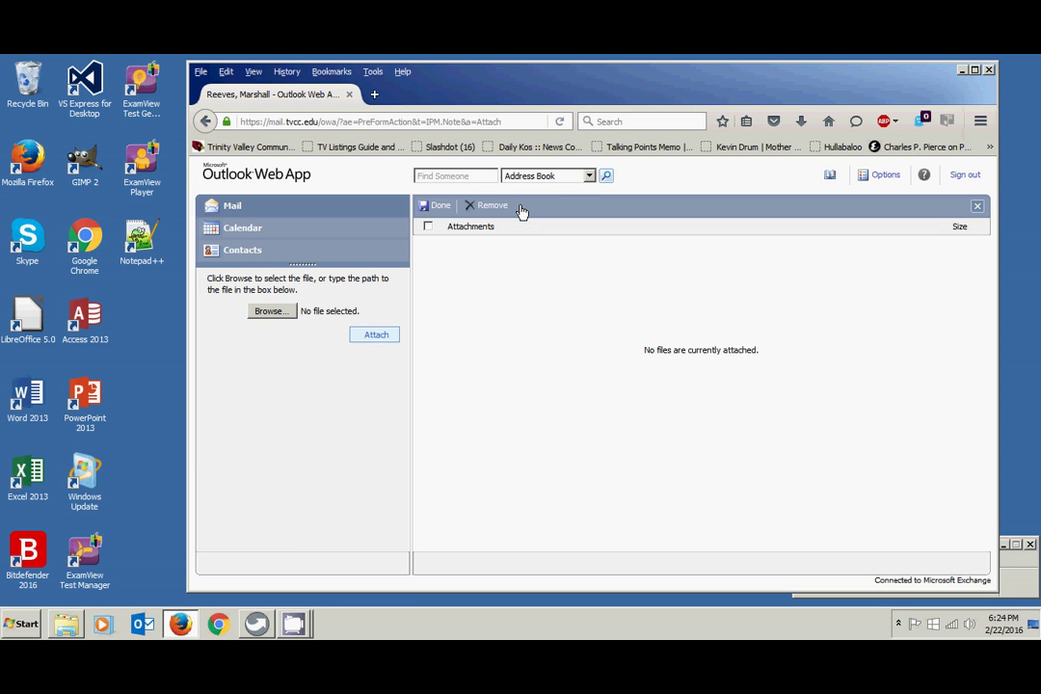
left_click(274, 315)
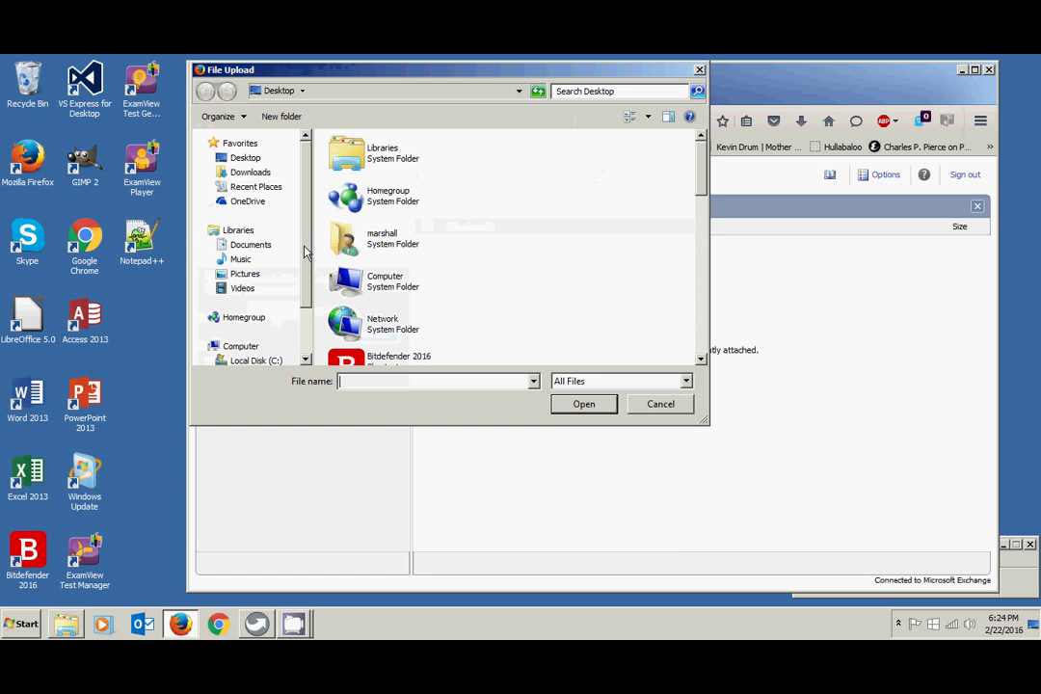
left_click(250, 245)
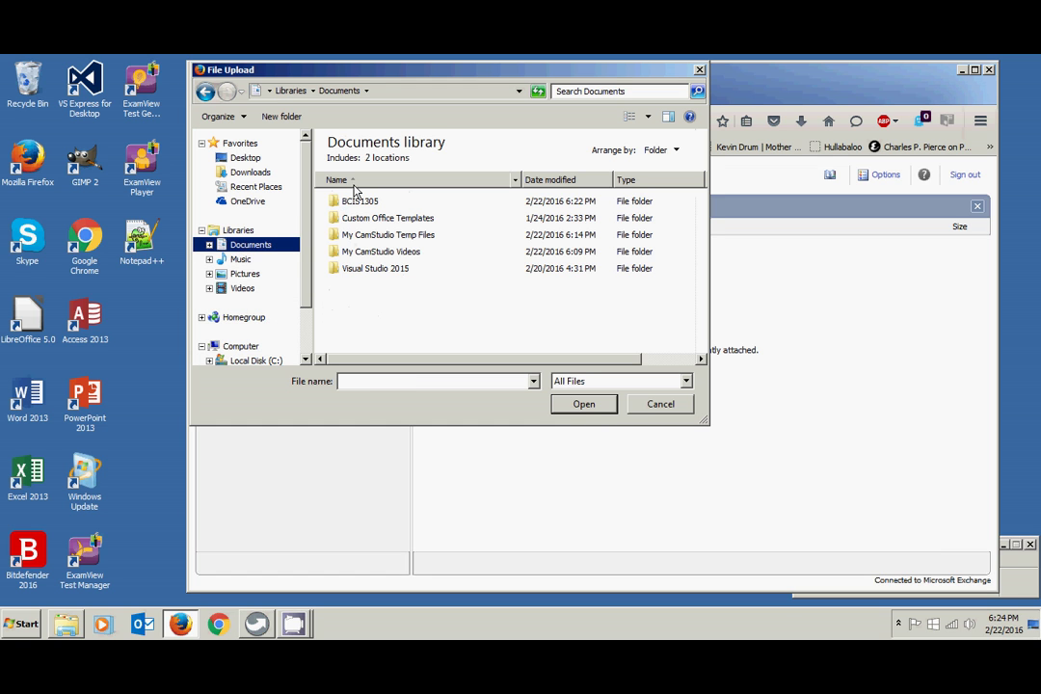
double_click(356, 202)
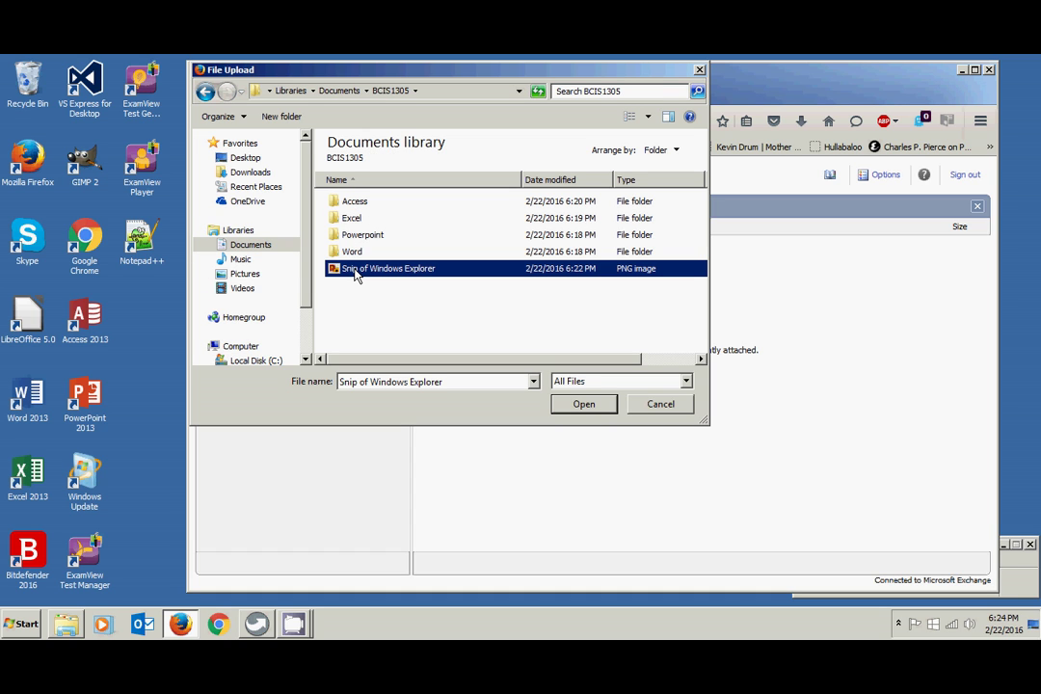
left_click(583, 405)
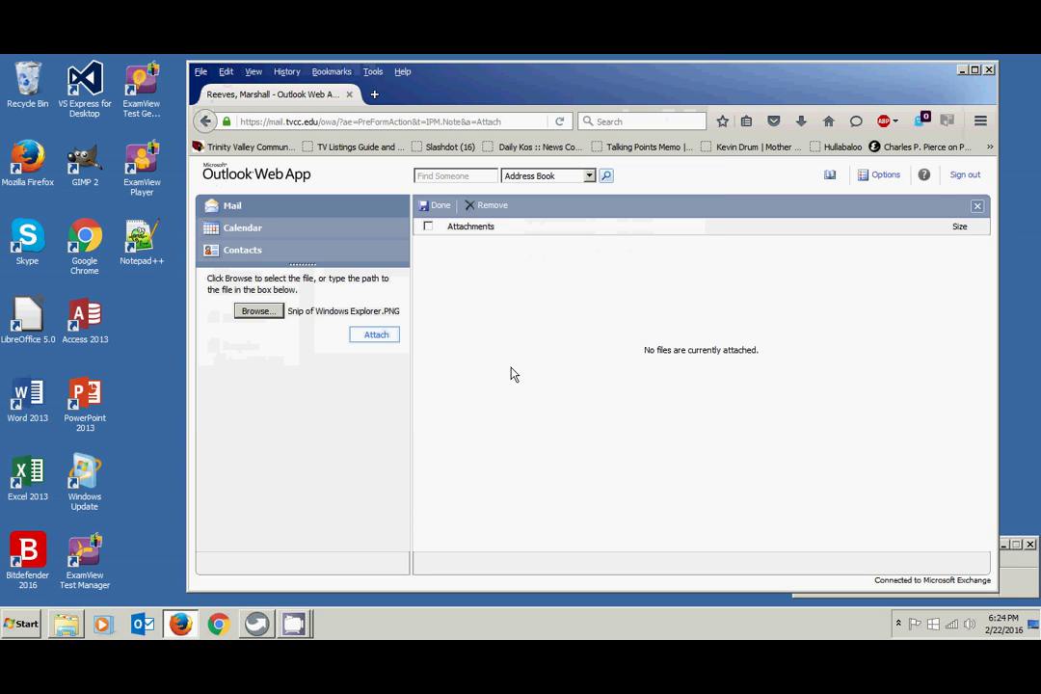
left_click(378, 335)
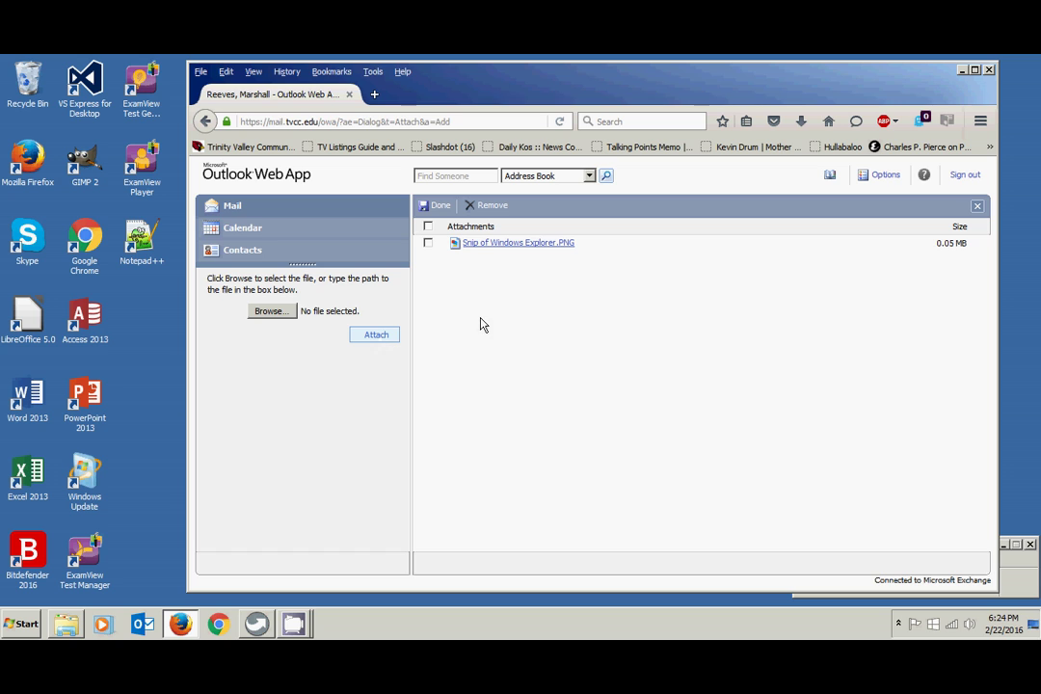
- Check the attached image, cancel the download prompt, and send the Snip of Folders message
left_click(439, 208)
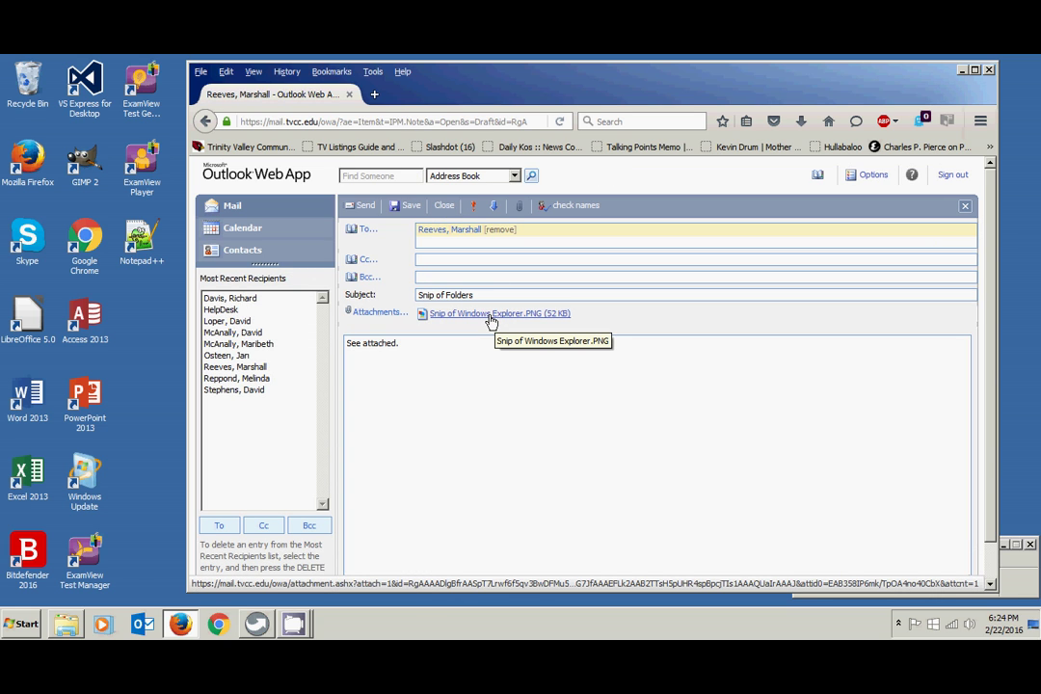
left_click(491, 318)
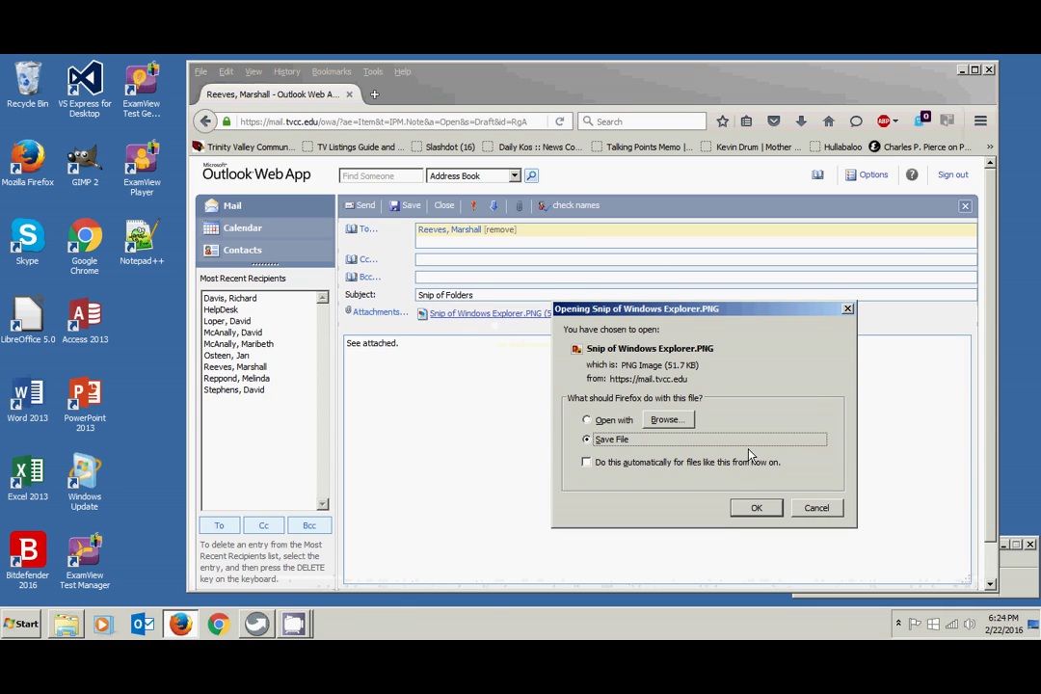
left_click(812, 508)
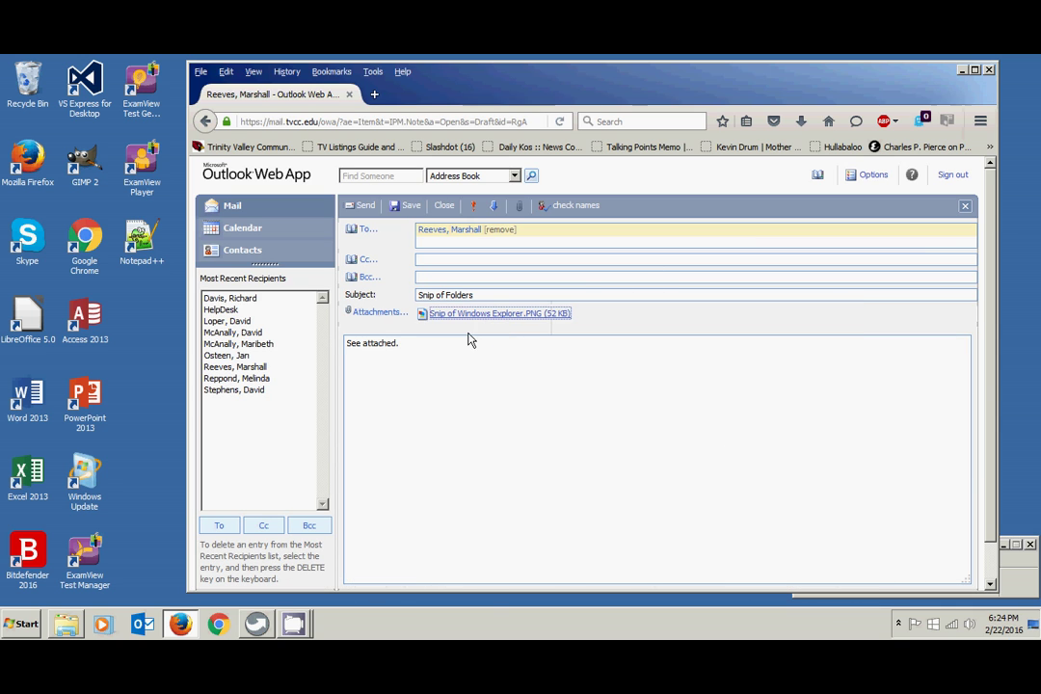
left_click(364, 207)
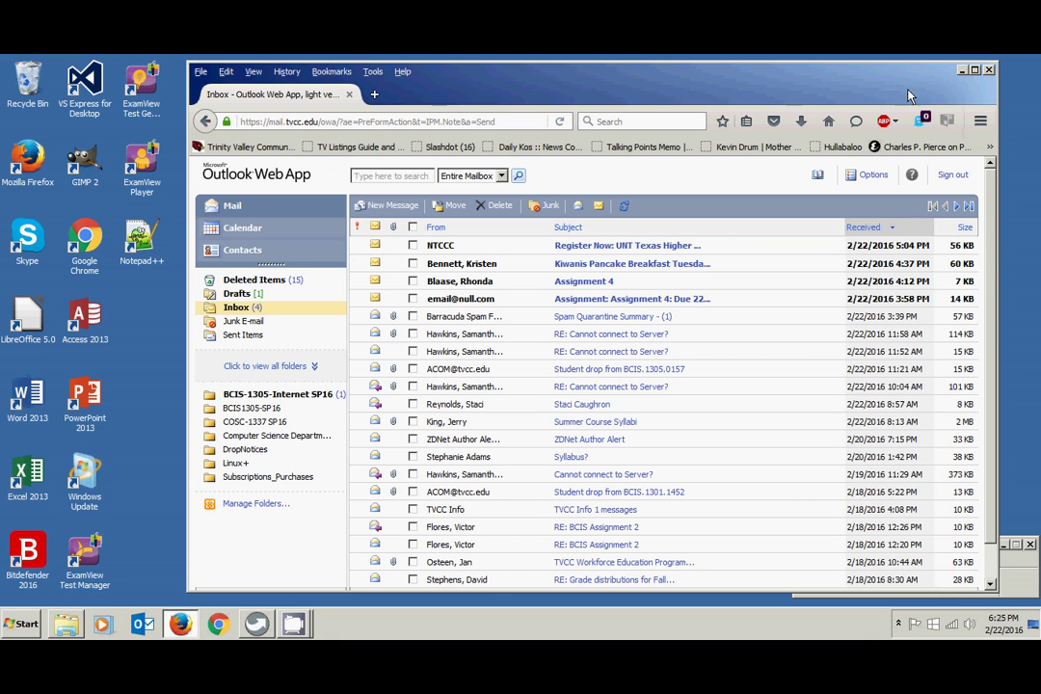
- Sign out of Outlook Web App once the Inbox reloads
left_click(953, 178)
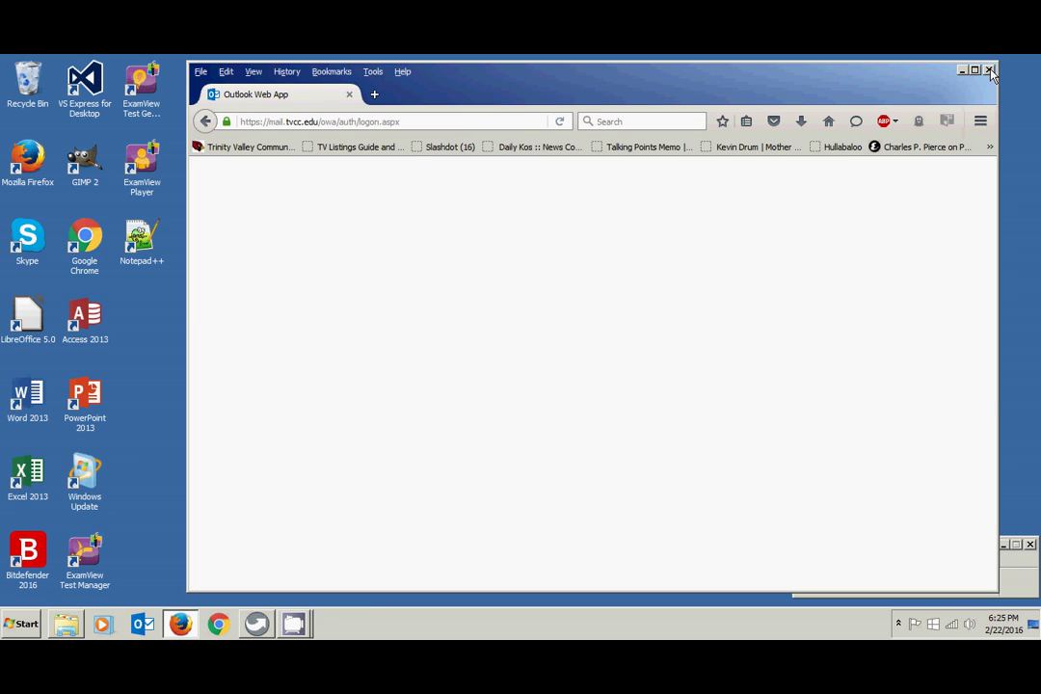
- Close Firefox and the BCIS1305 Explorer window
left_click(990, 70)
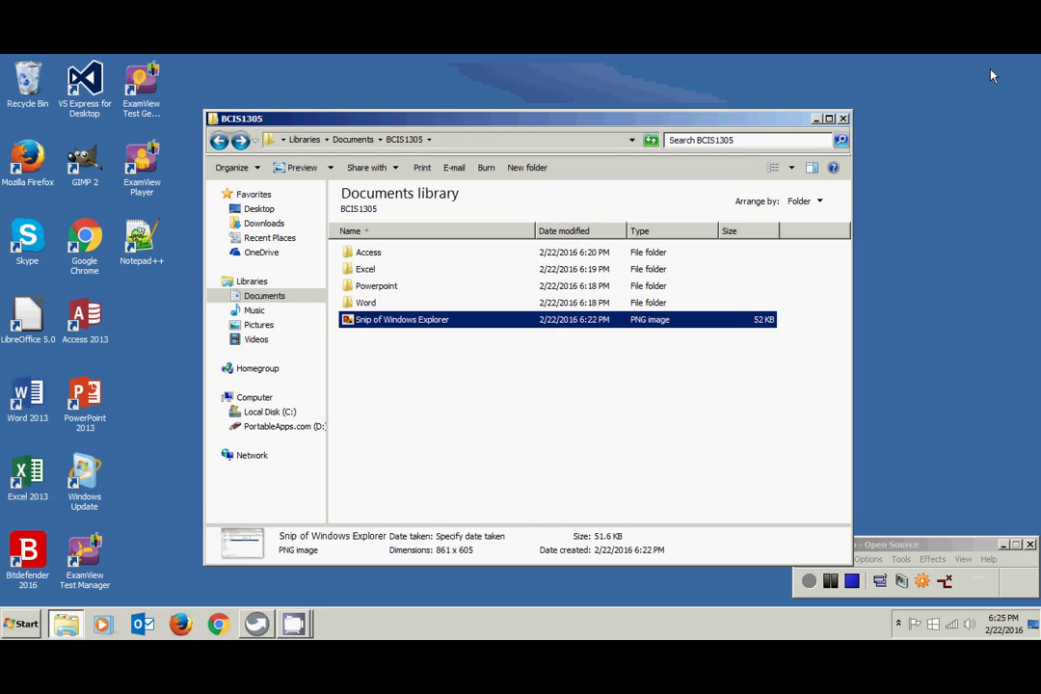
left_click(844, 119)
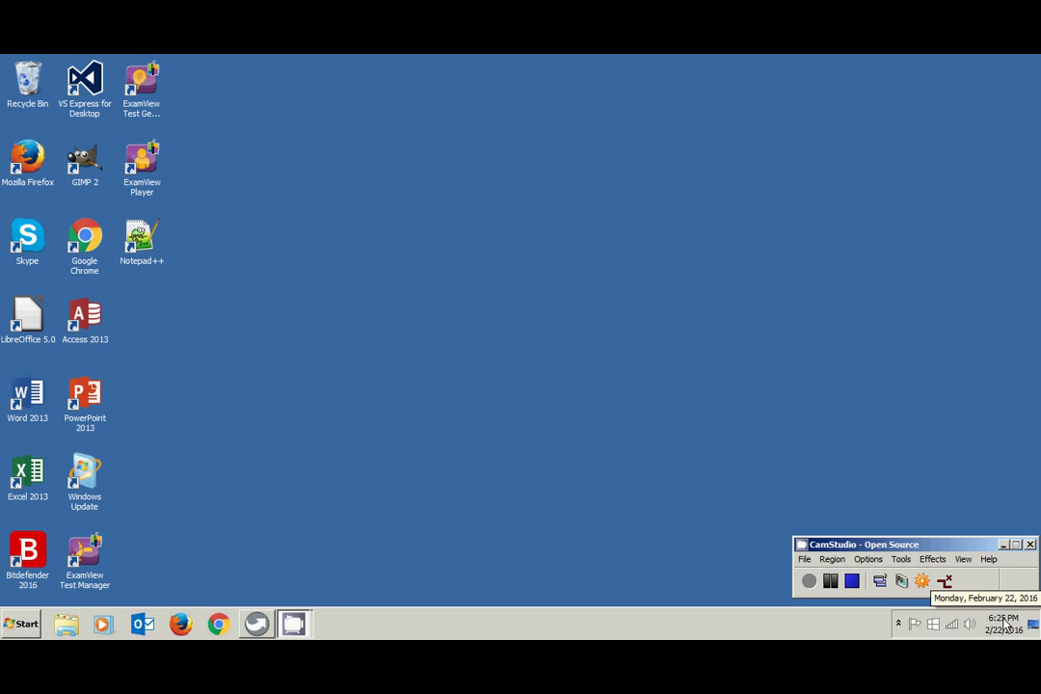
left_click(1006, 624)
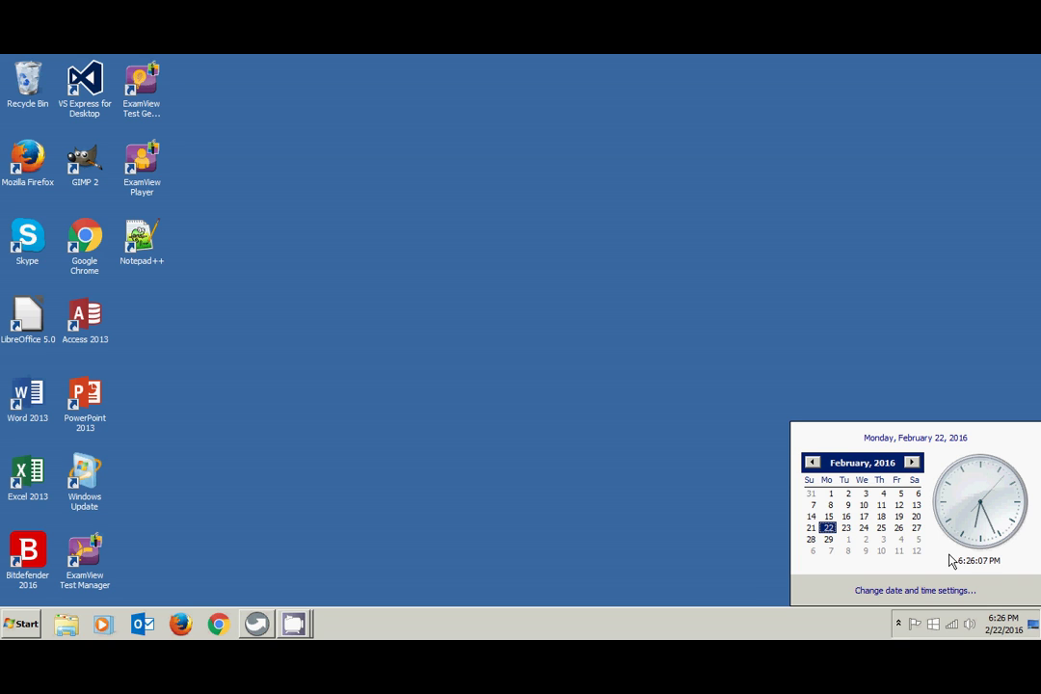
left_click(713, 563)
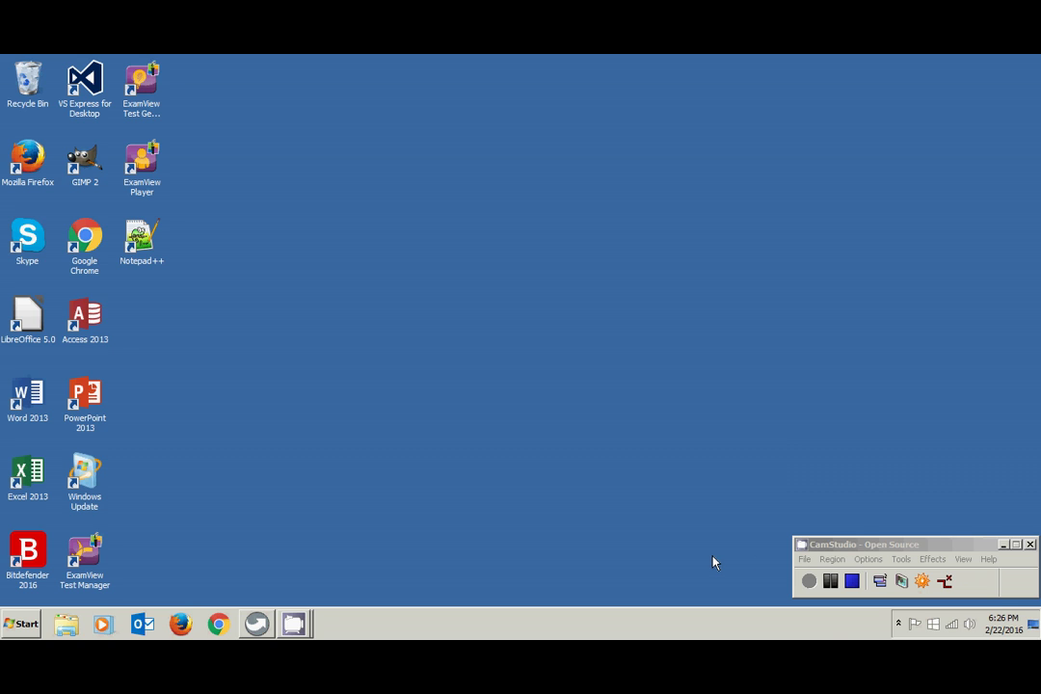
left_click(898, 625)
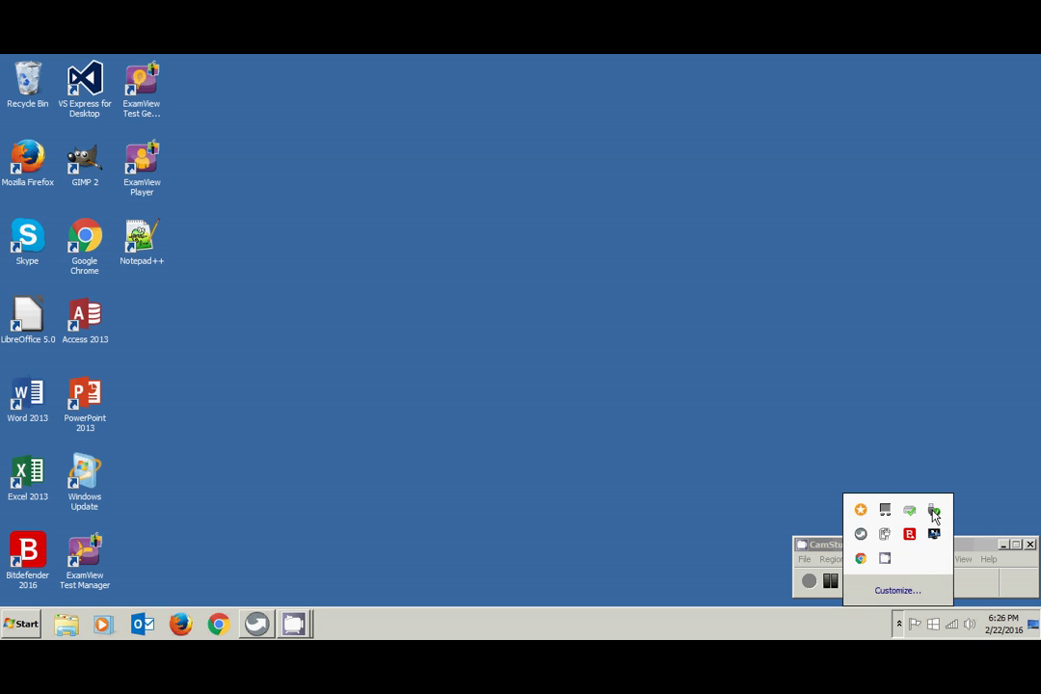
left_click(933, 517)
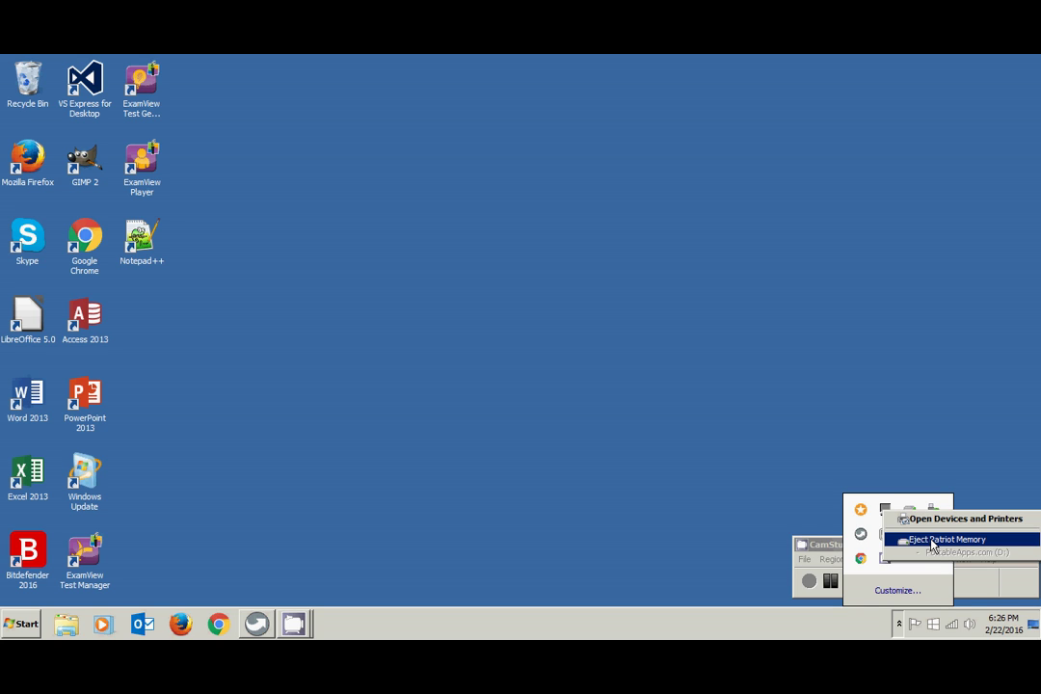
left_click(930, 466)
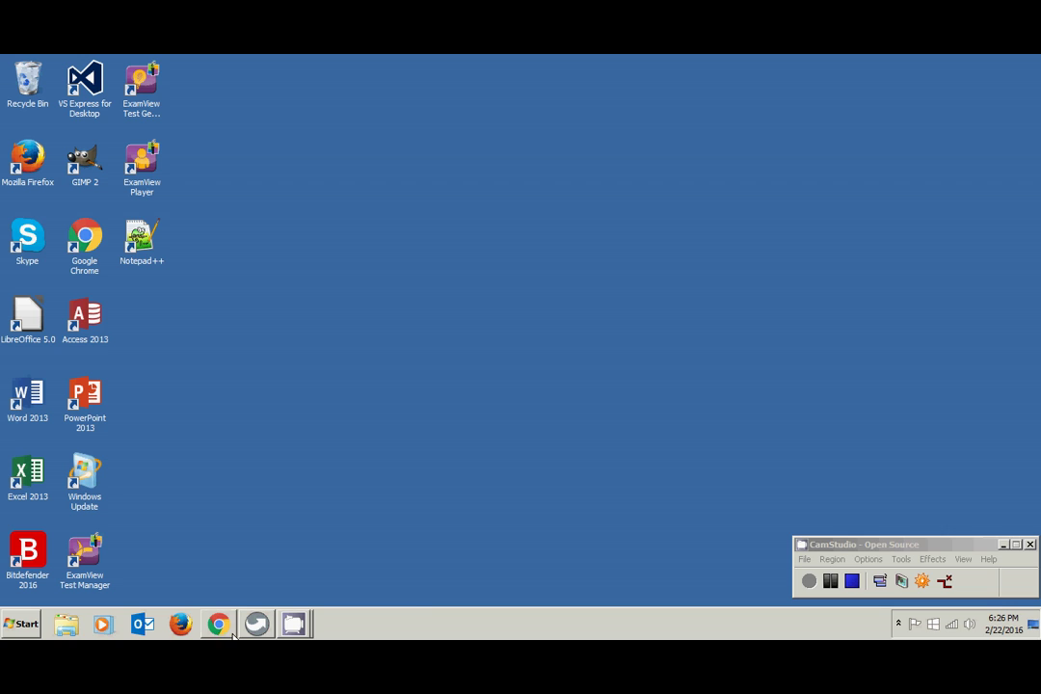
left_click(28, 631)
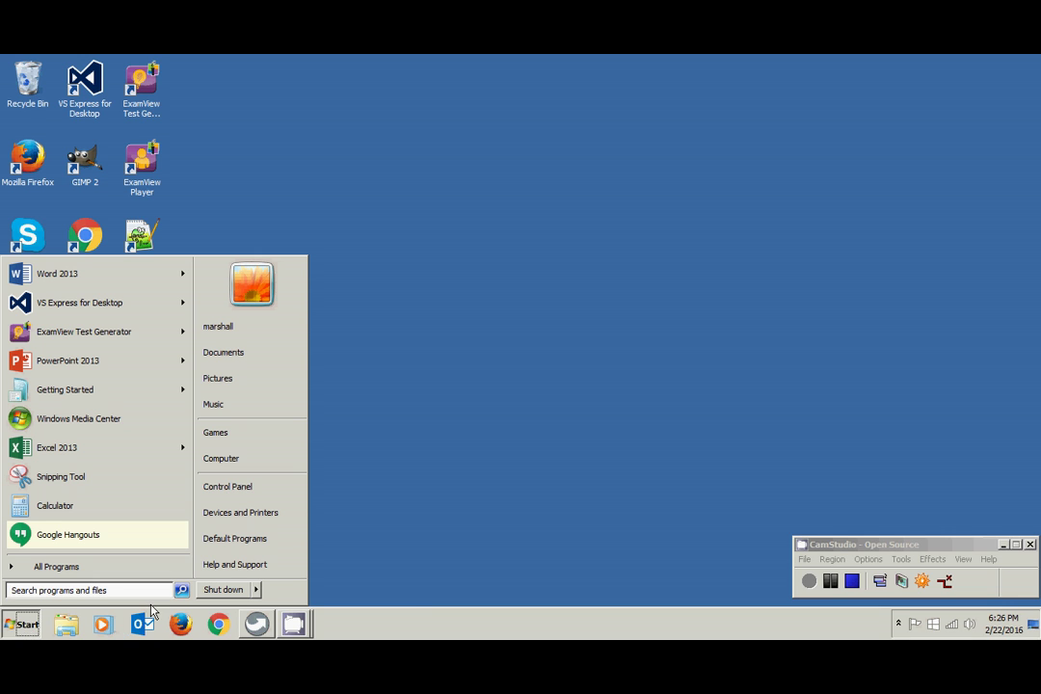
left_click(336, 559)
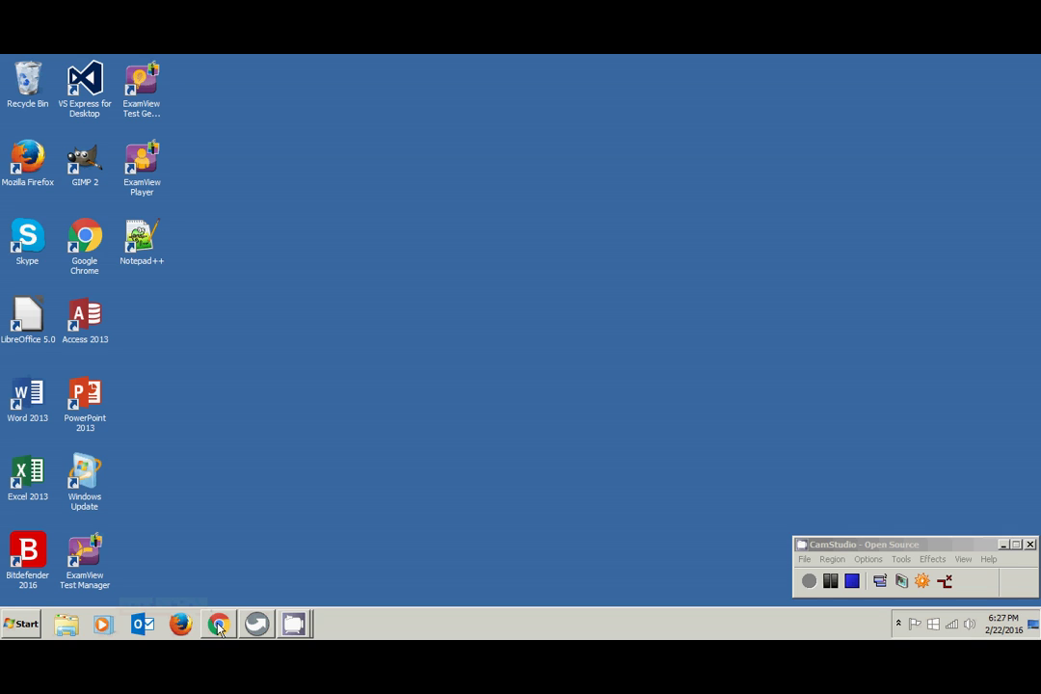
mouse_move(247, 628)
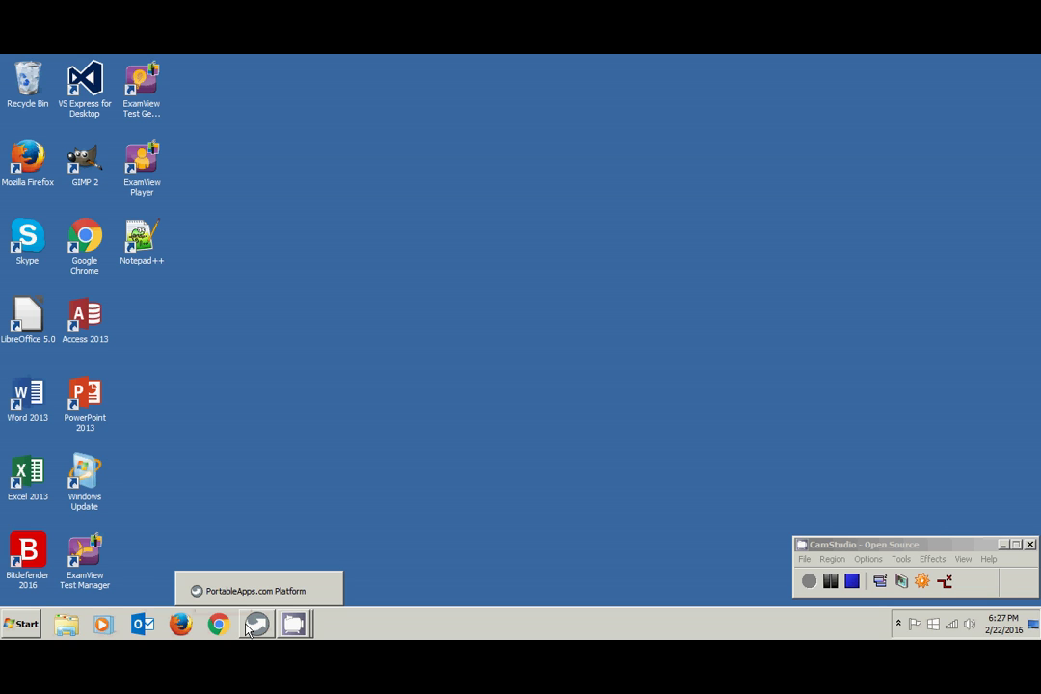
left_click(253, 625)
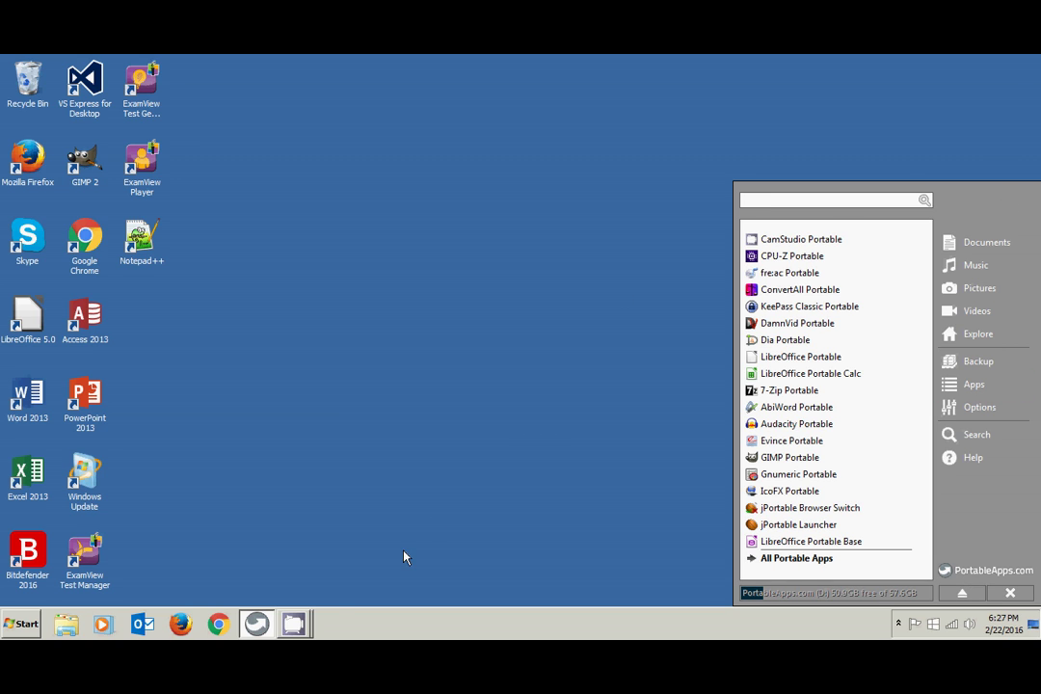
left_click(292, 627)
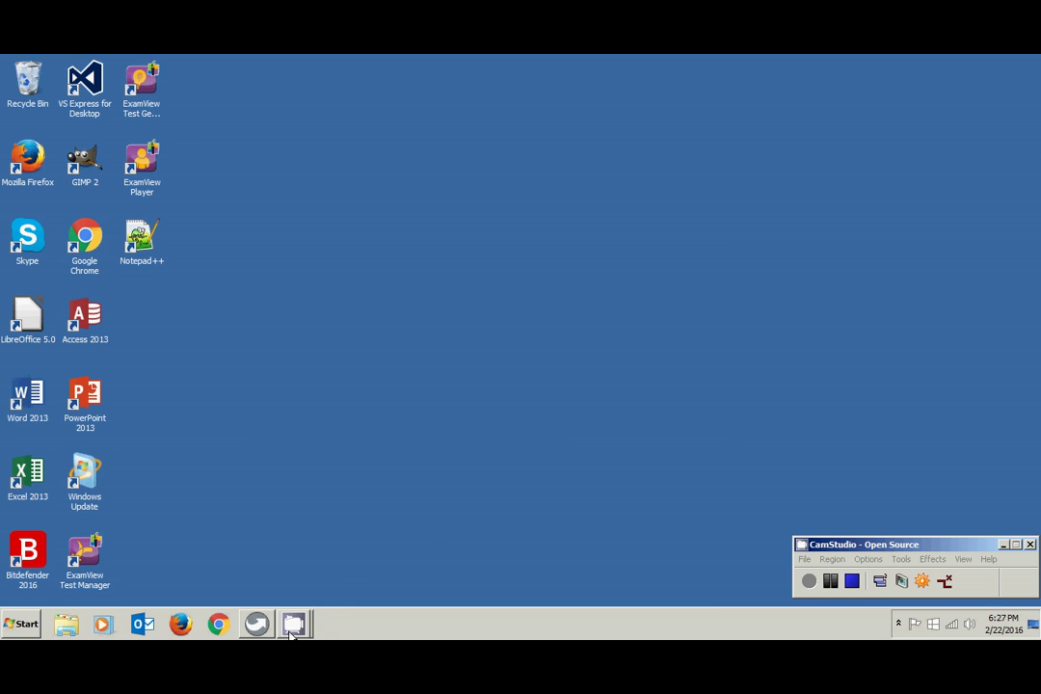
- Launch GIMP from the taskbar, then unpin it from the taskbar while it is still loading
mouse_move(298, 627)
left_click(196, 622)
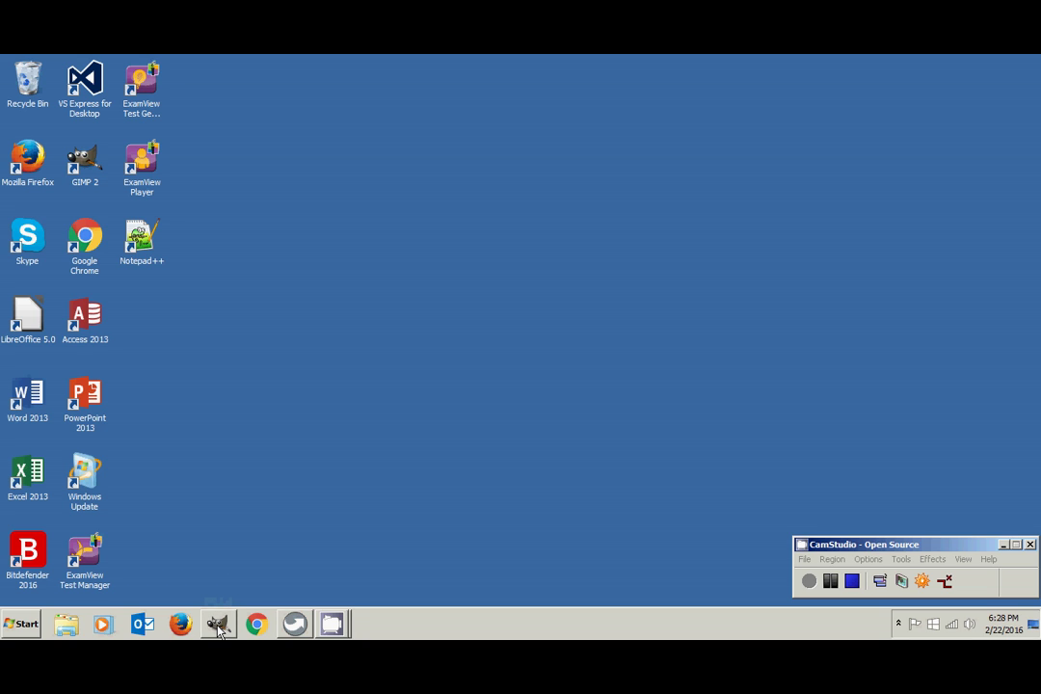
right_click(219, 627)
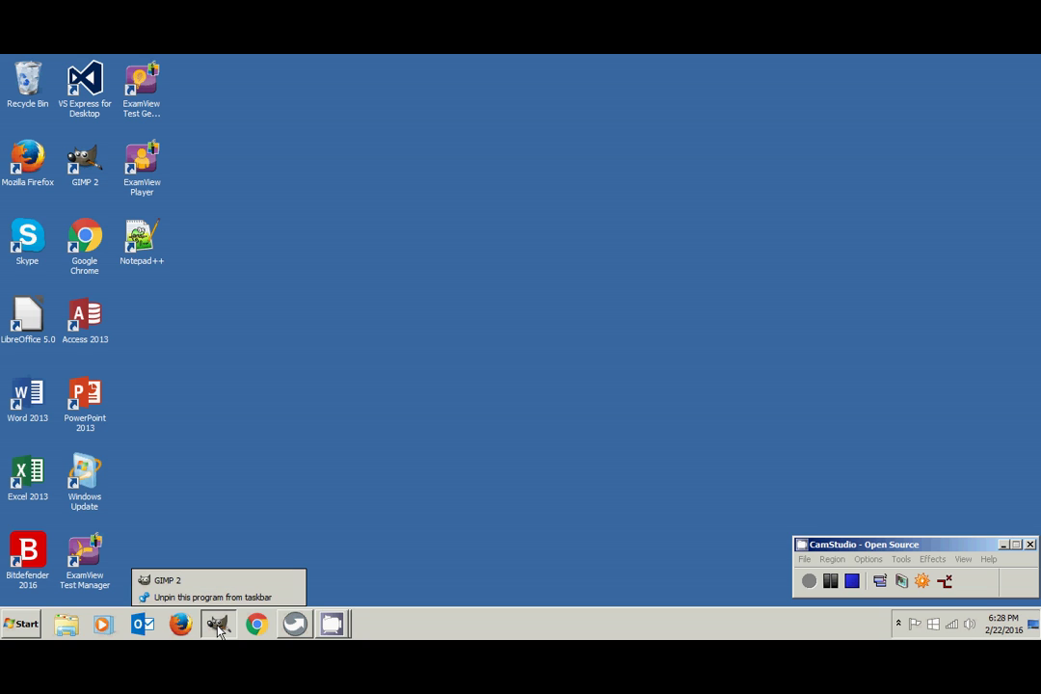
left_click(219, 627)
right_click(219, 627)
left_click(224, 613)
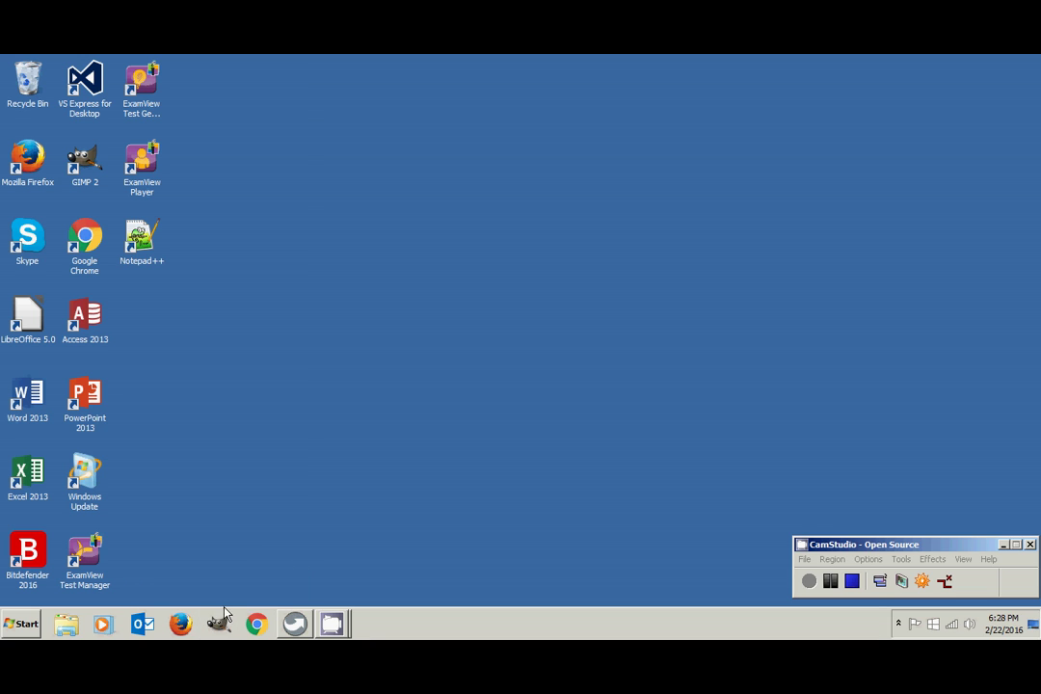
left_click(220, 625)
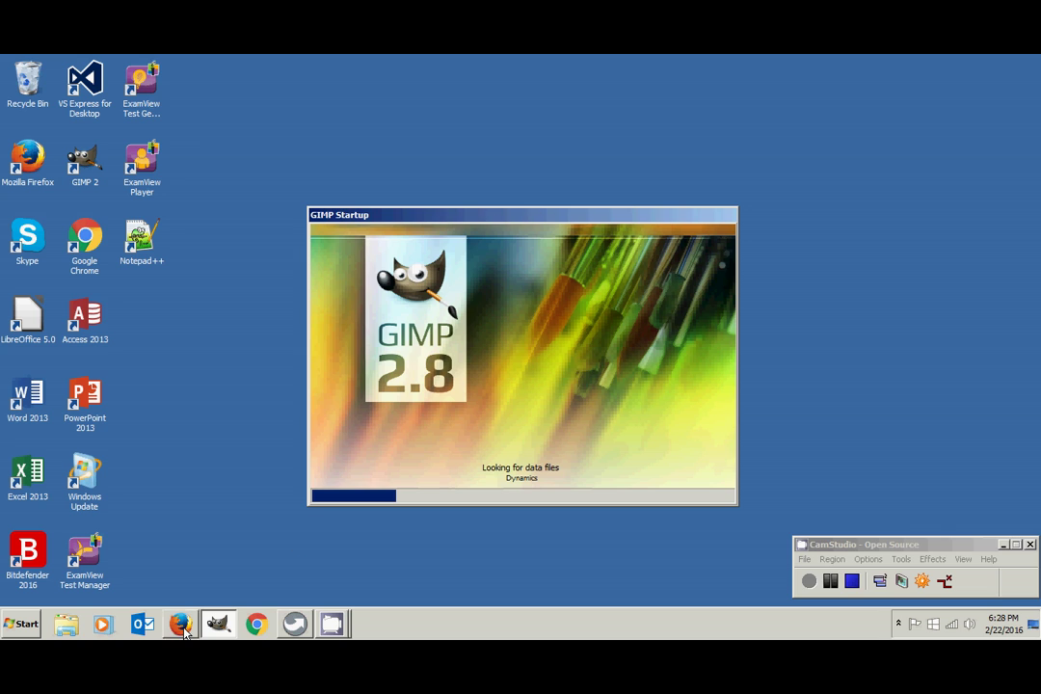
right_click(216, 624)
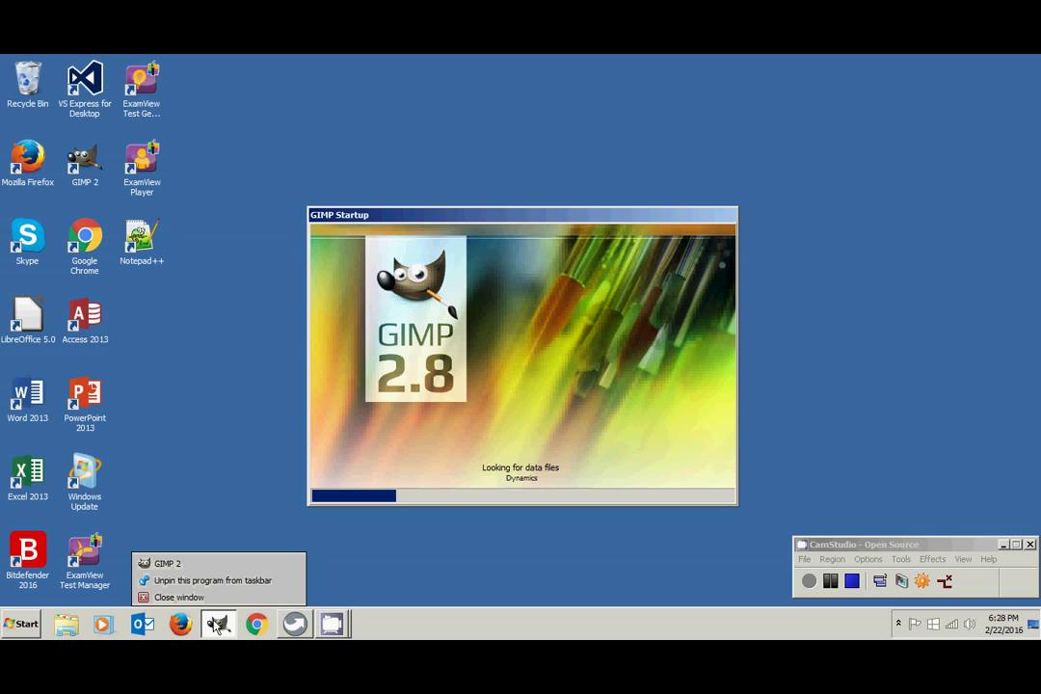
left_click(222, 581)
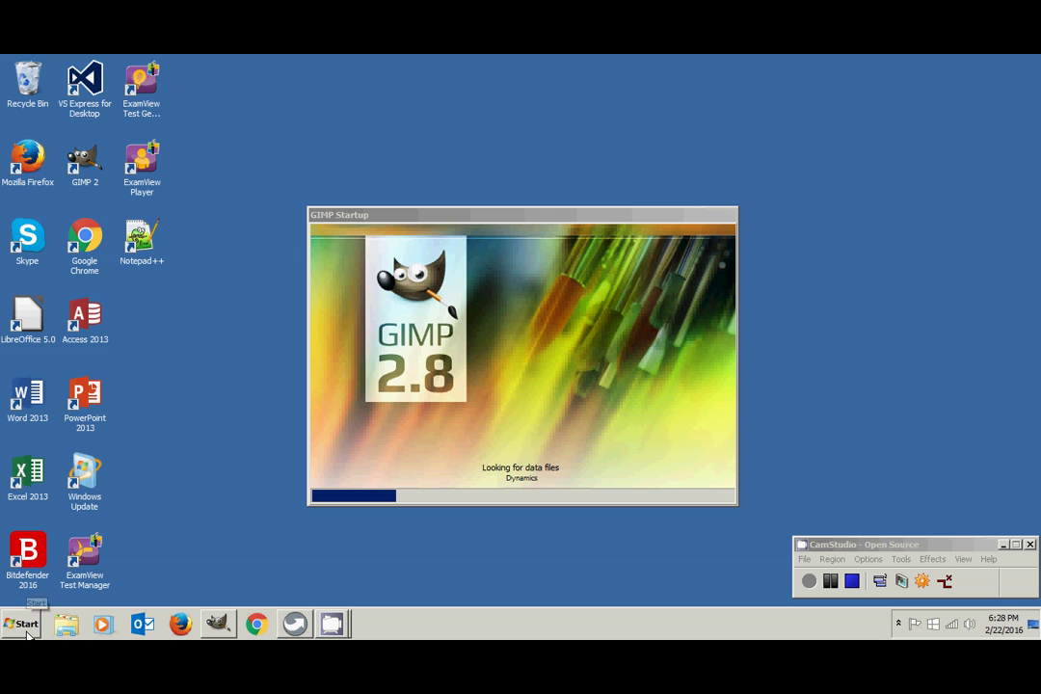
- Open Windows Explorer and browse to Local Disk (C:) > Users > the user's profile folder
left_click(66, 625)
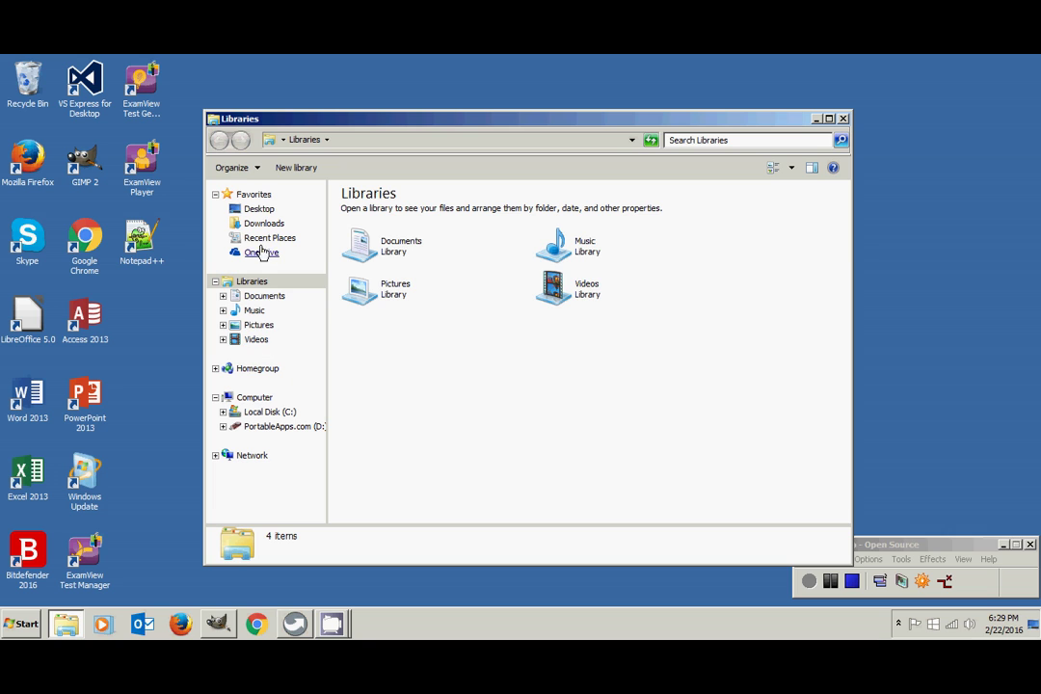
left_click(270, 412)
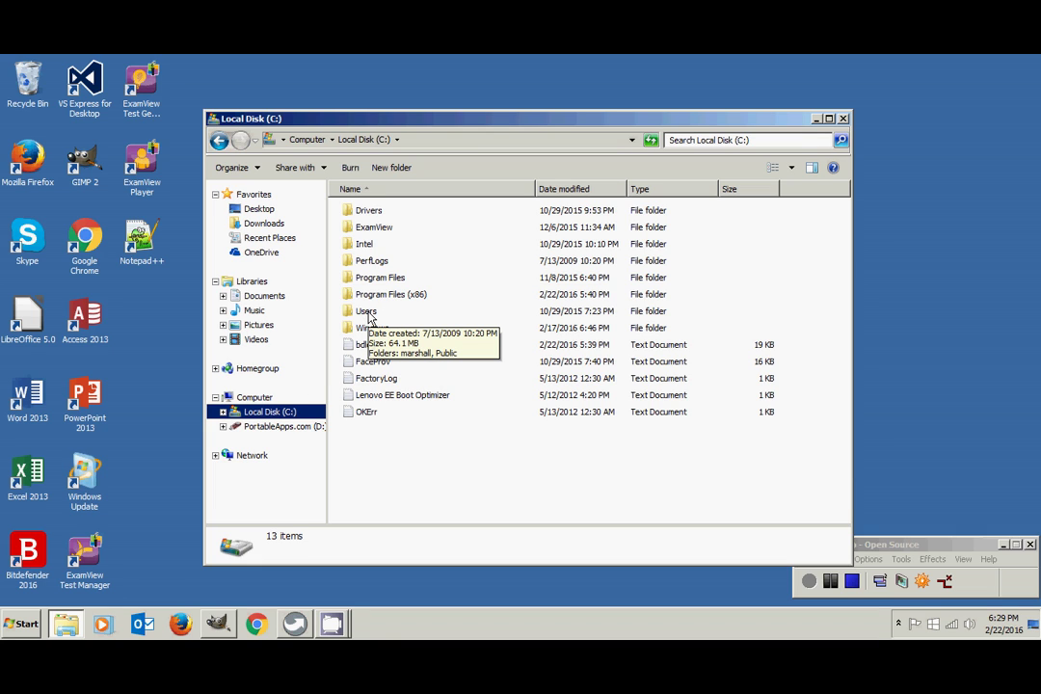
double_click(367, 314)
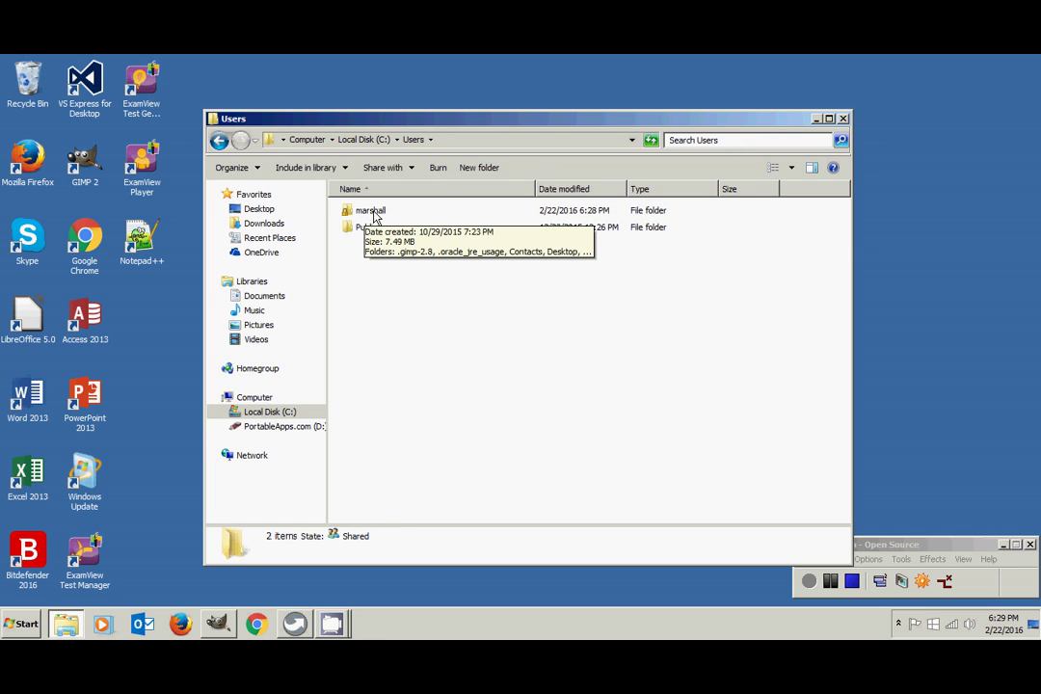
double_click(371, 211)
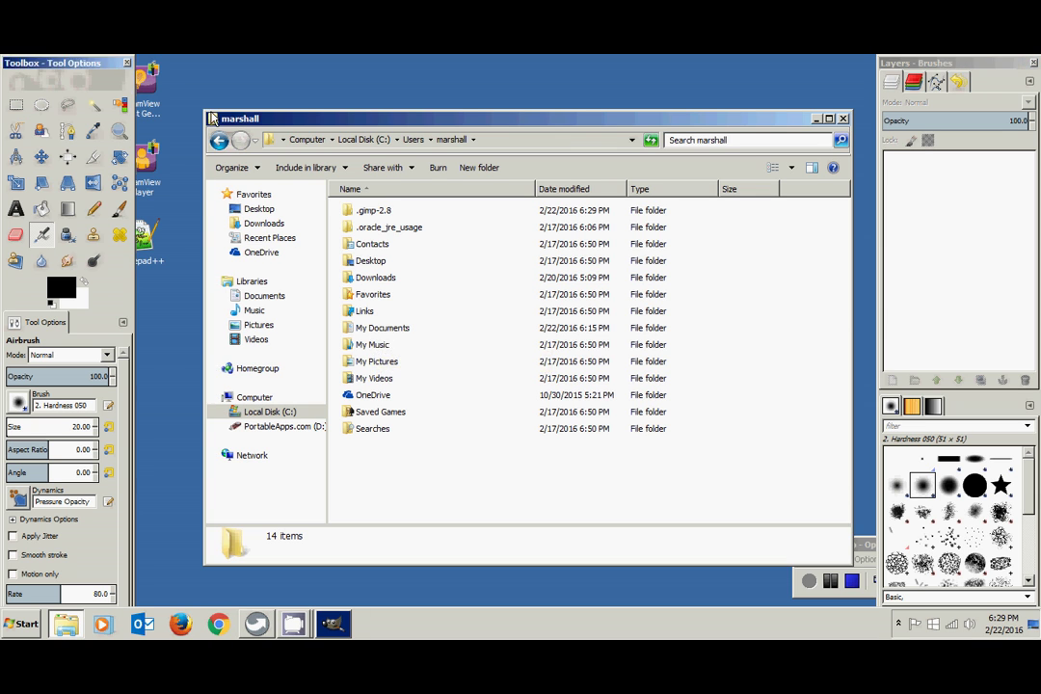
- Close the GIMP toolbox and main window, then open Documents > BCIS1305 in Explorer
left_click(128, 66)
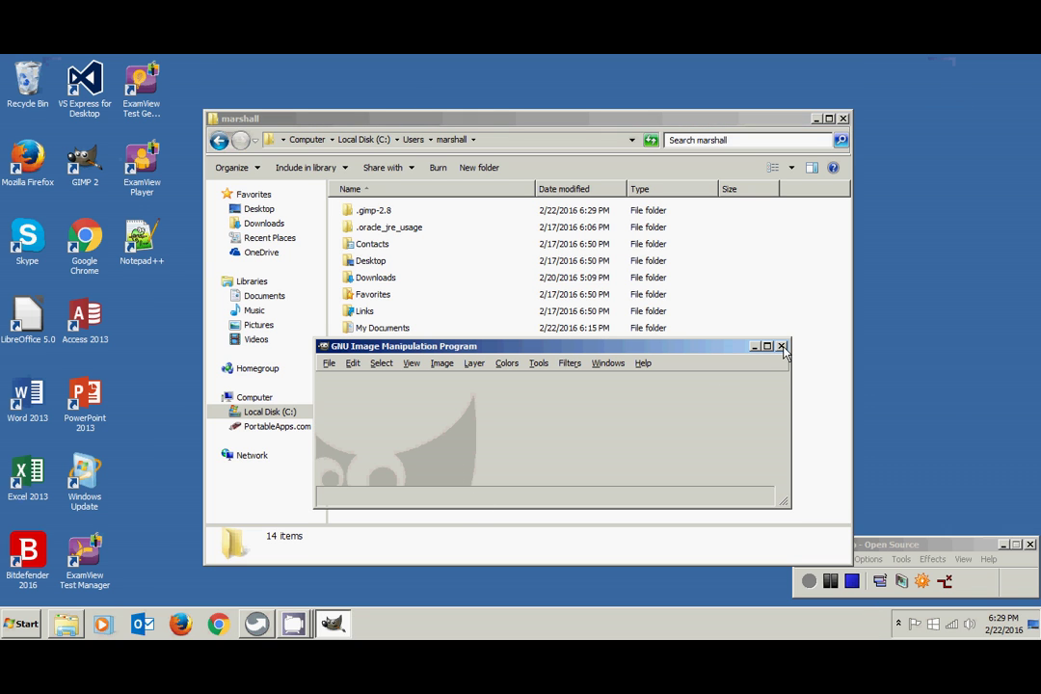
left_click(781, 347)
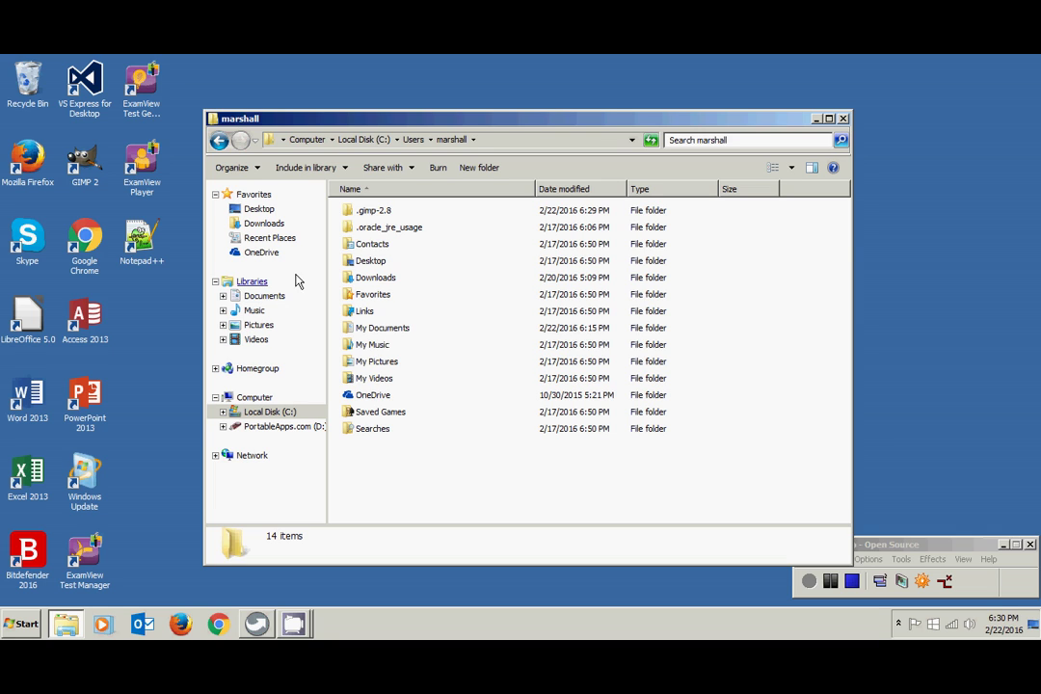
left_click(255, 299)
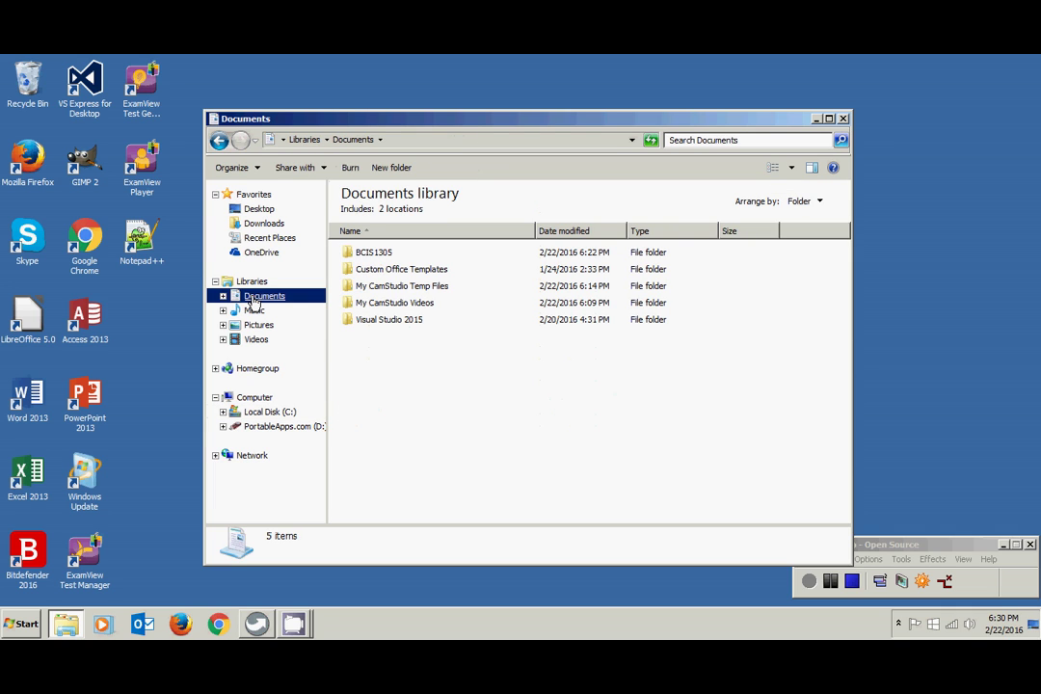
left_click(371, 253)
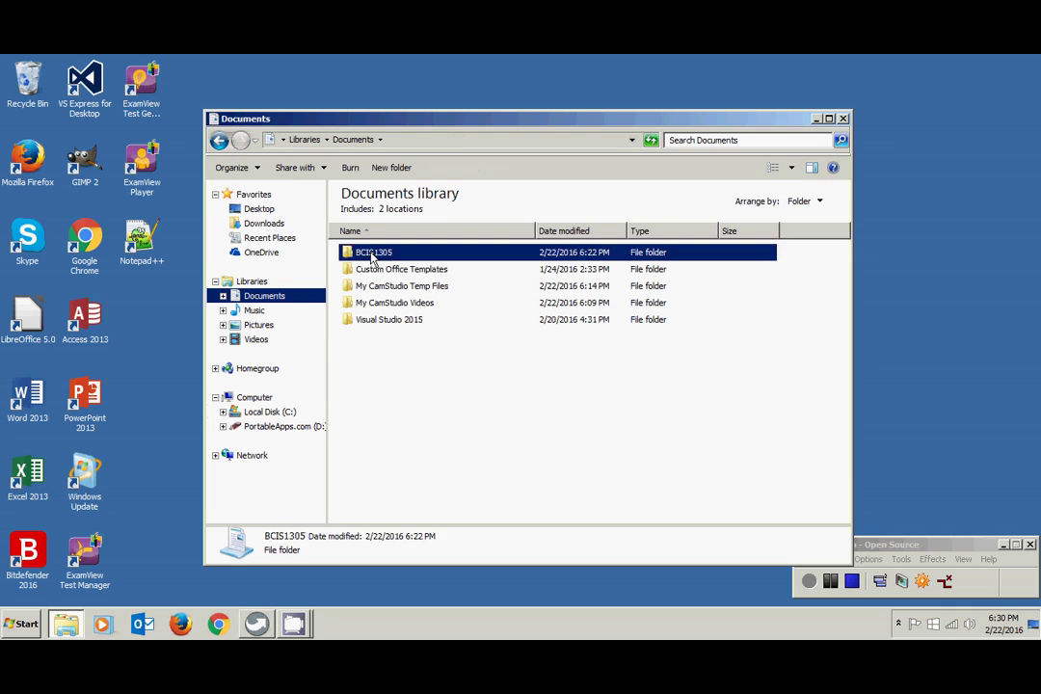
double_click(371, 254)
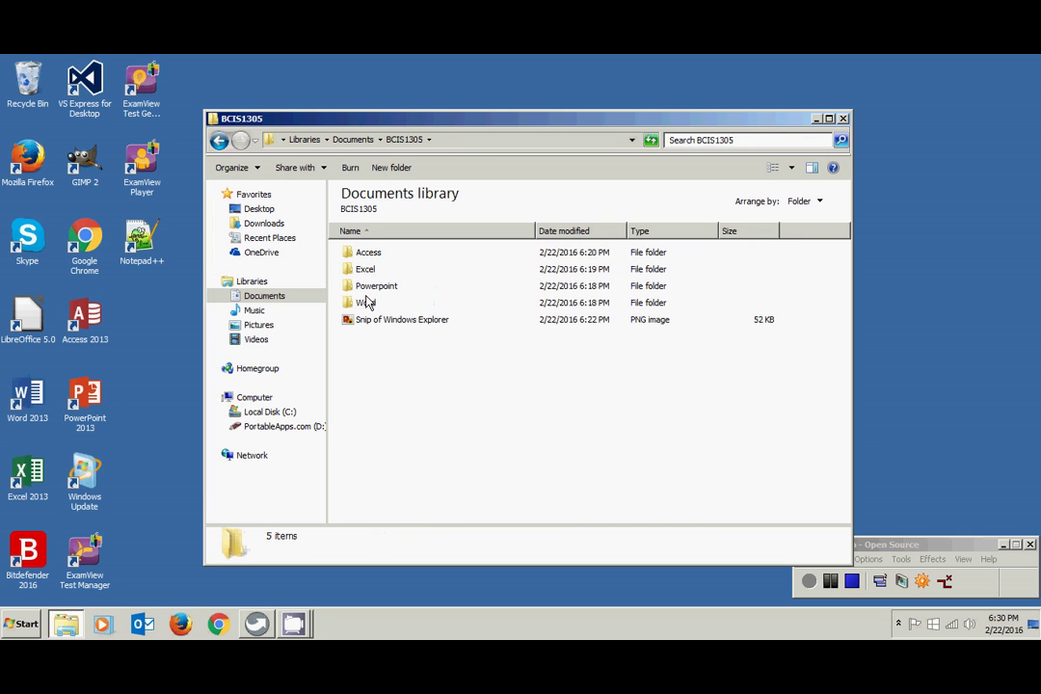
- Open the Word subfolder and launch the WordTest document in Word 2013
double_click(367, 302)
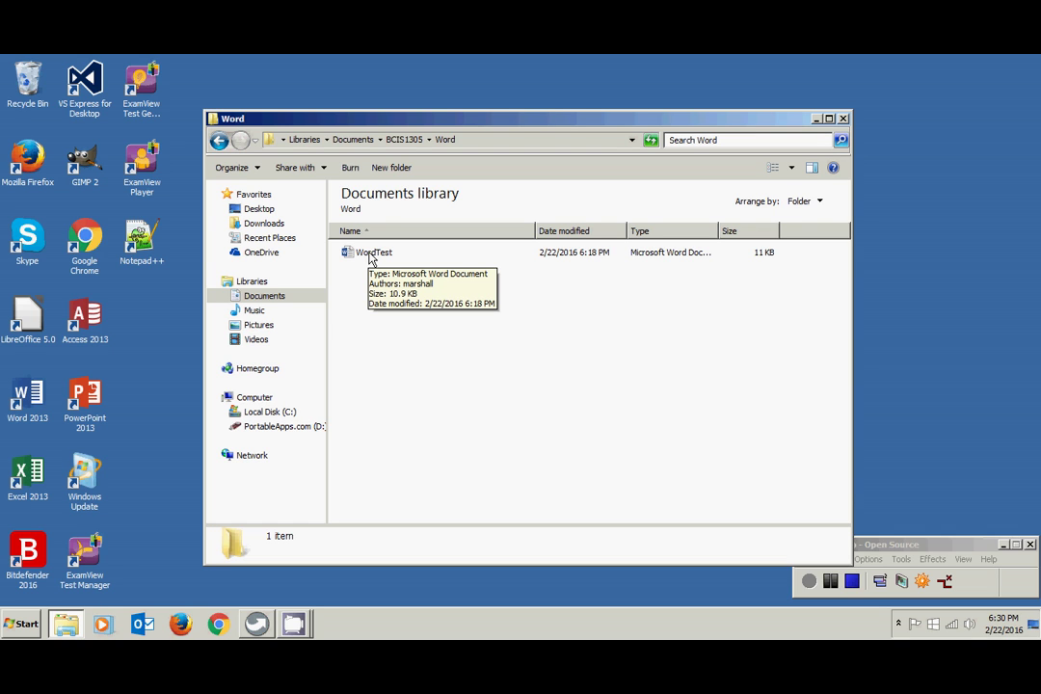
double_click(372, 253)
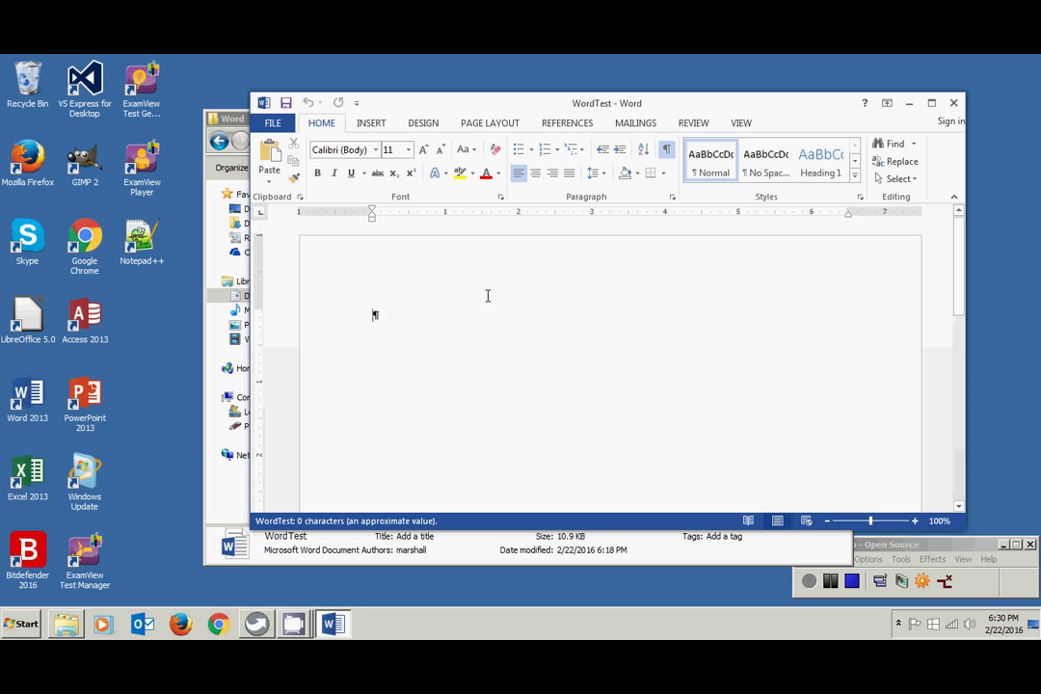
- Nudge the WordTest window up and left, then maximize it to fill the screen
left_click_drag(470, 104, 385, 95)
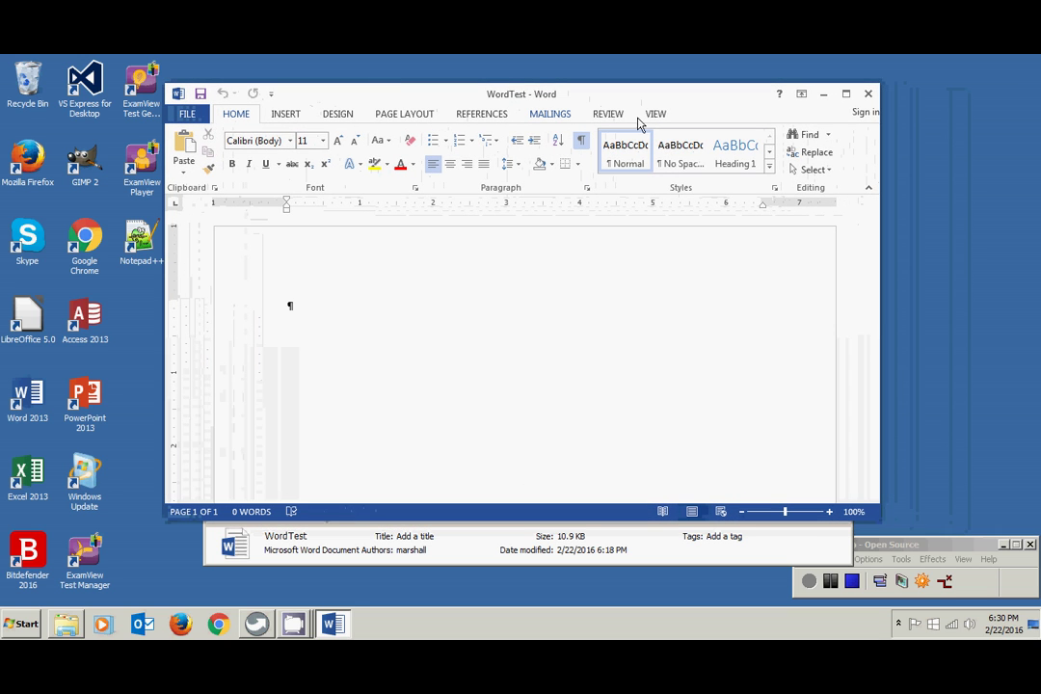
left_click(846, 94)
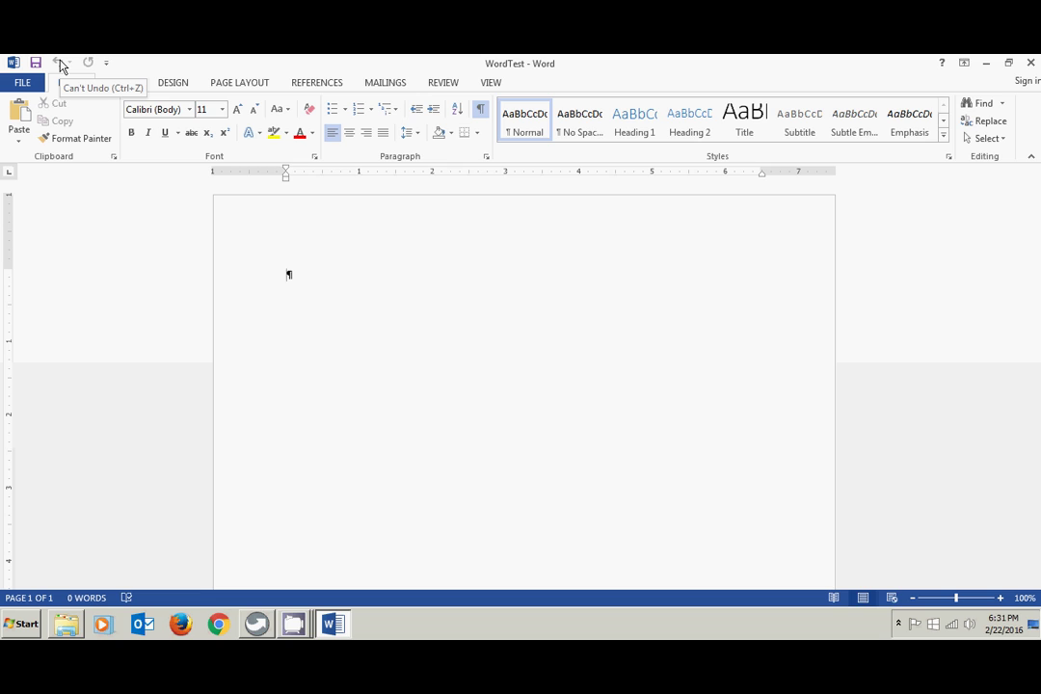
- Type the test letters 'sd', undo them with Undo, then bring them back with Redo
type("sdffd")
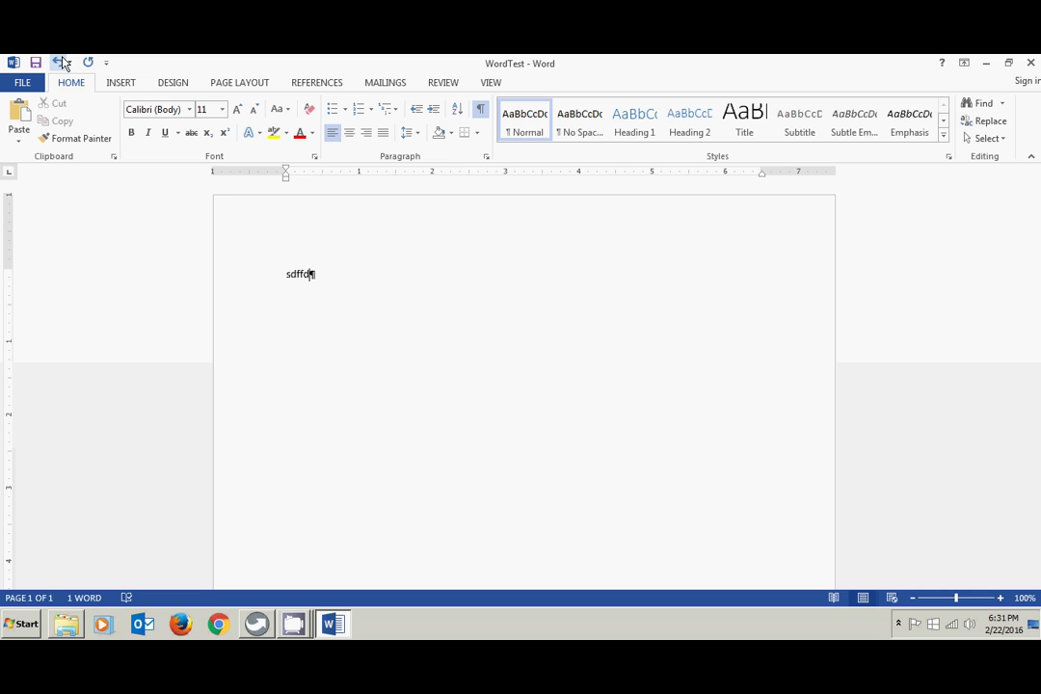
left_click(60, 64)
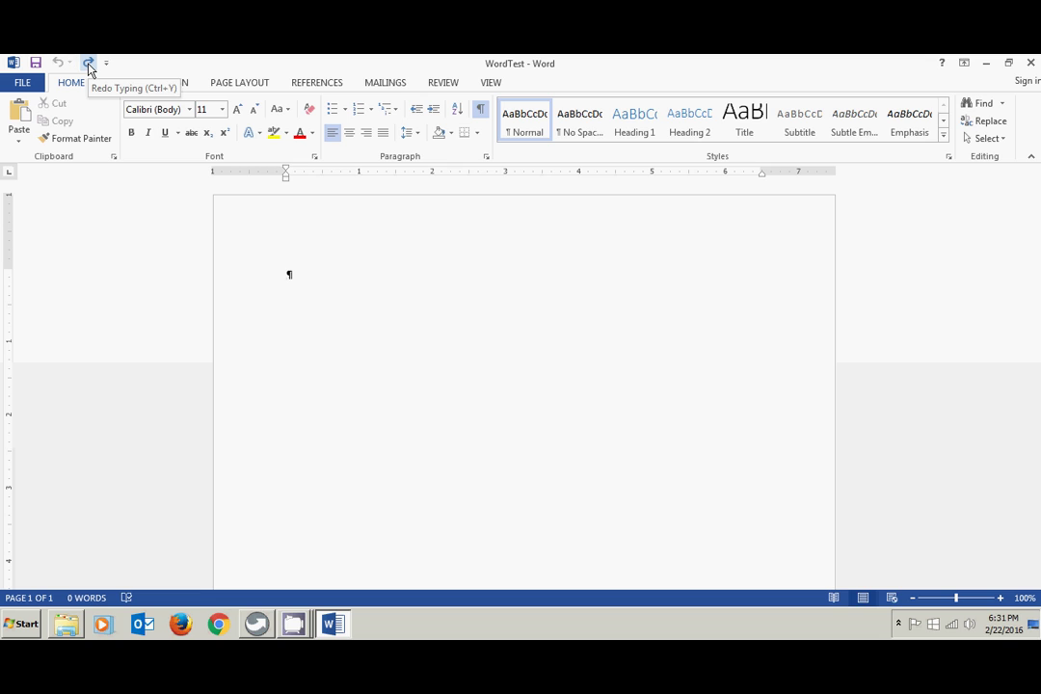
left_click(89, 65)
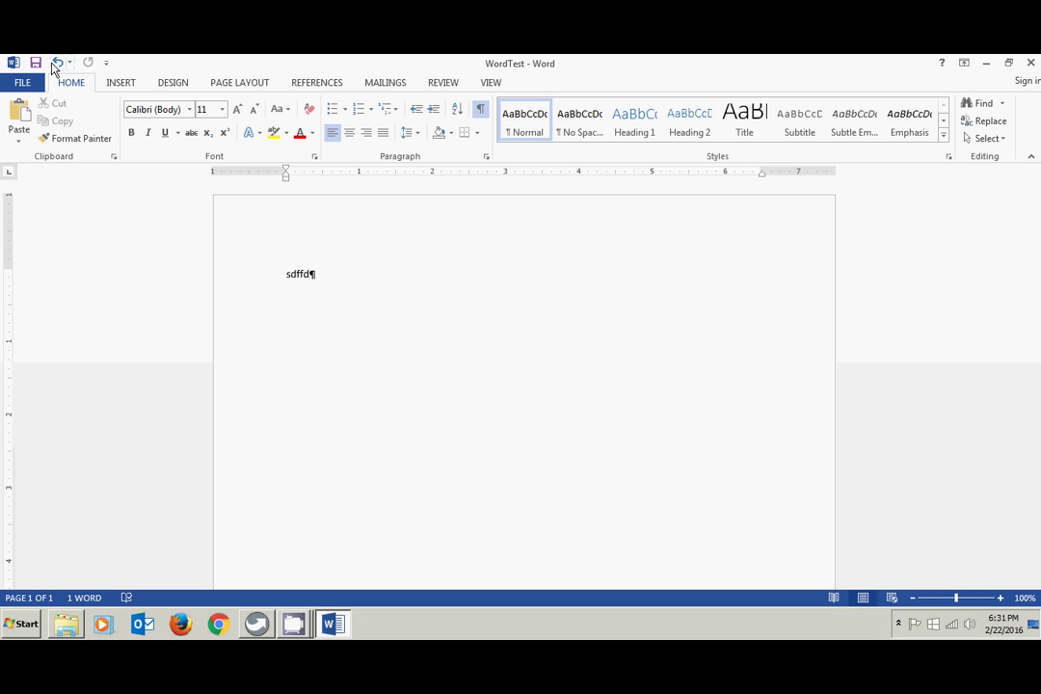
- Add Spelling & Grammar to the Quick Access Toolbar from its customize menu
left_click(106, 63)
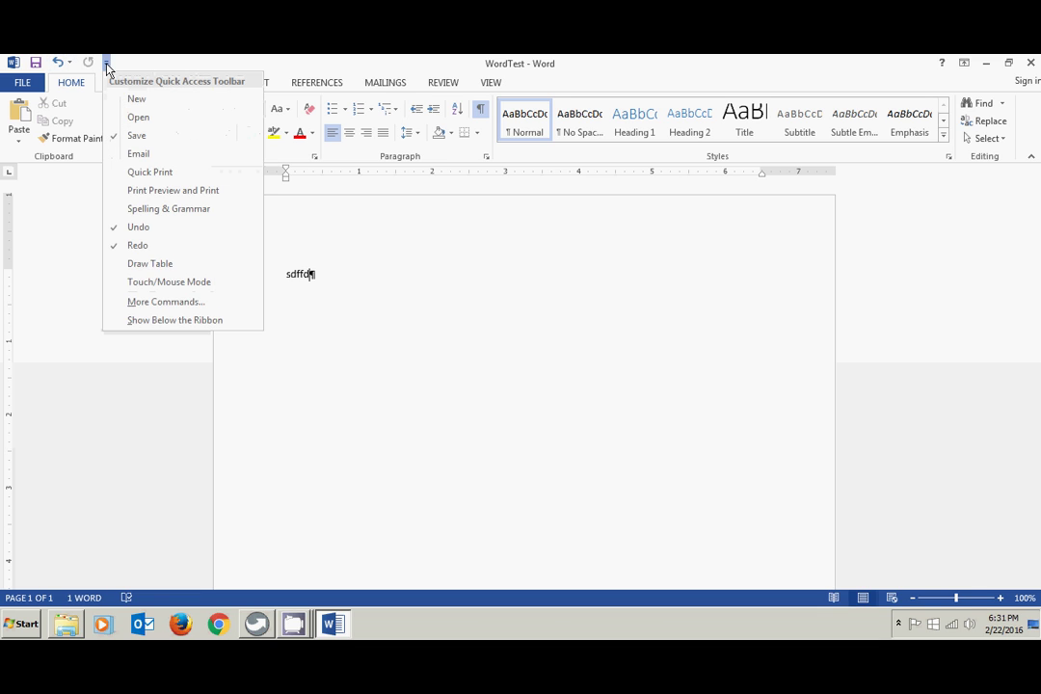
left_click(158, 212)
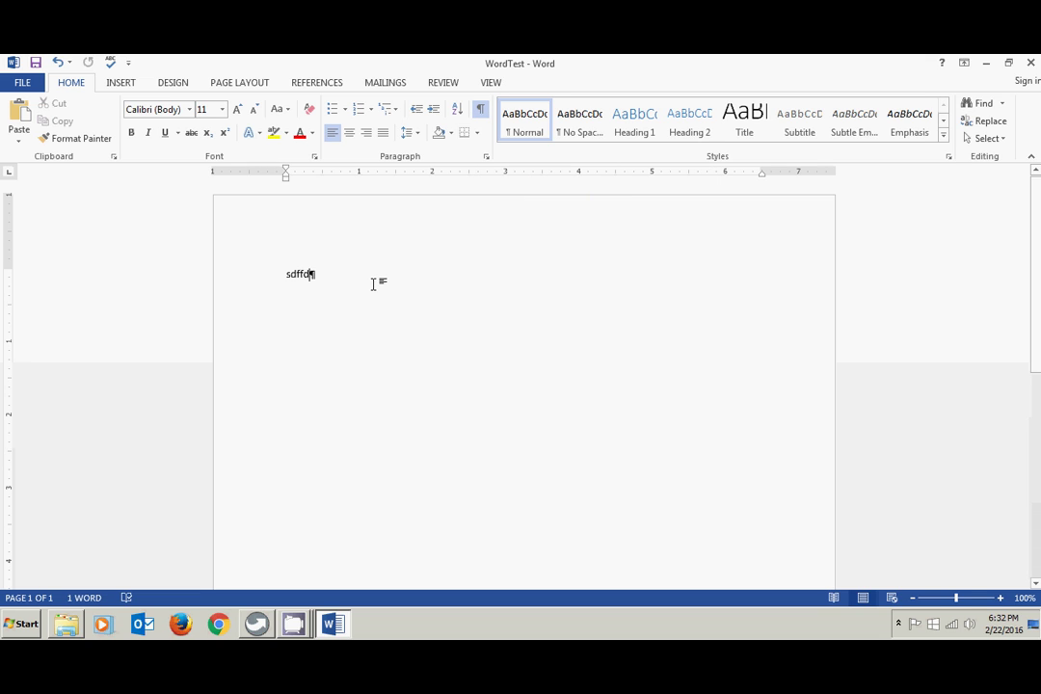
- Replace the test letters with 'This is a test of non-printing characters.' and add an empty paragraph below
key("BackSpace")
key("BackSpace")
key("BackSpace")
key("BackSpace")
key("BackSpace")
type("This is a")
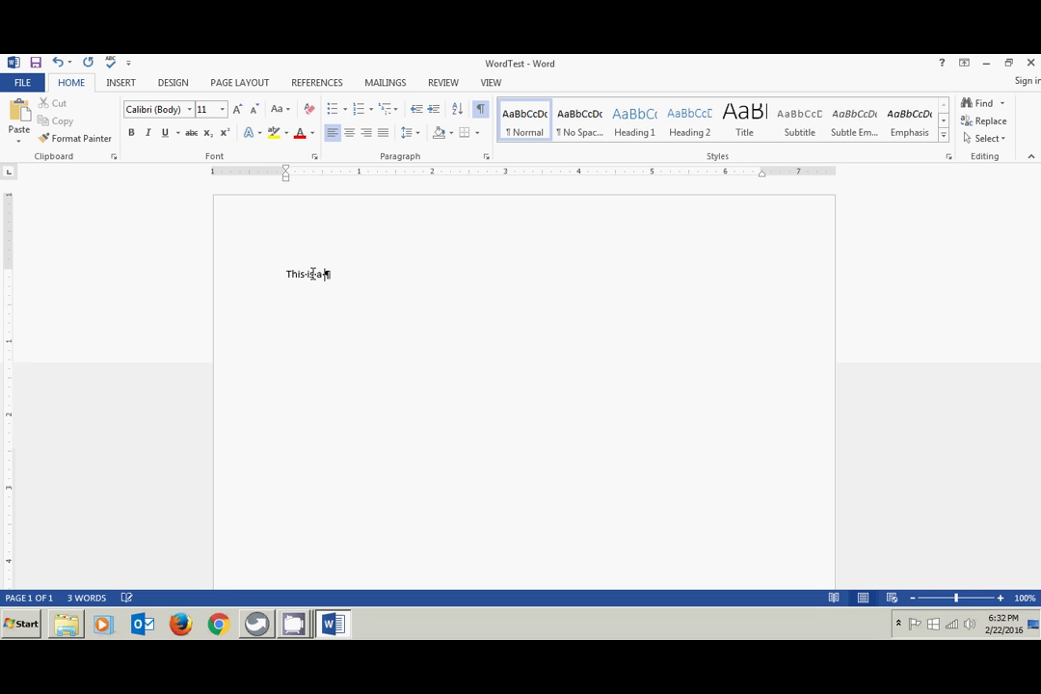
type(" test of non-printing charact")
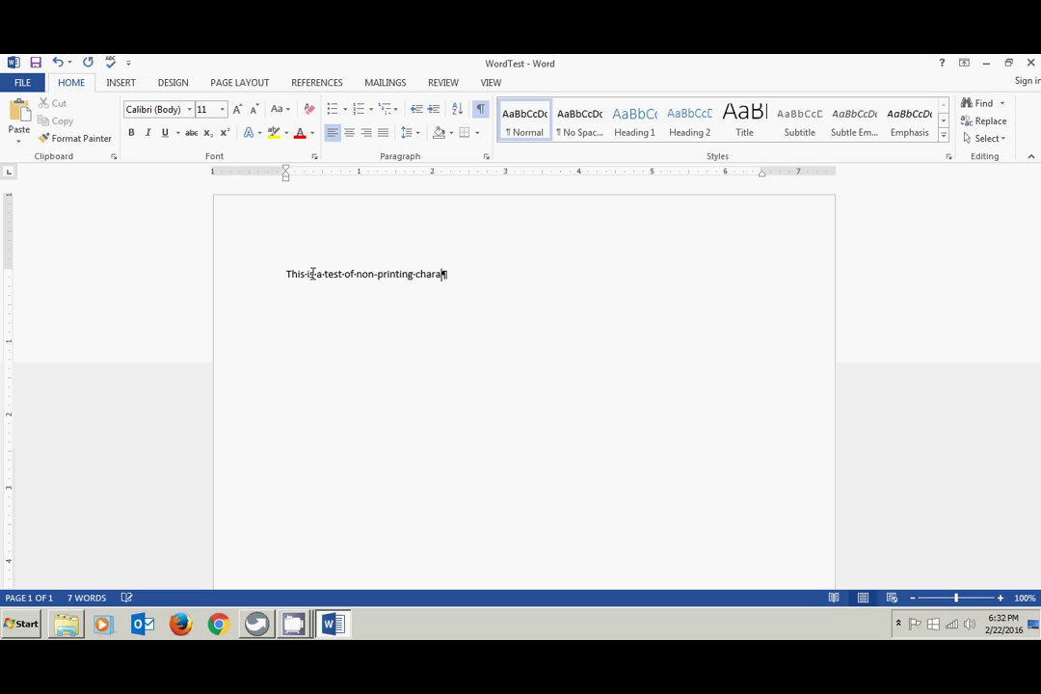
type("ers.")
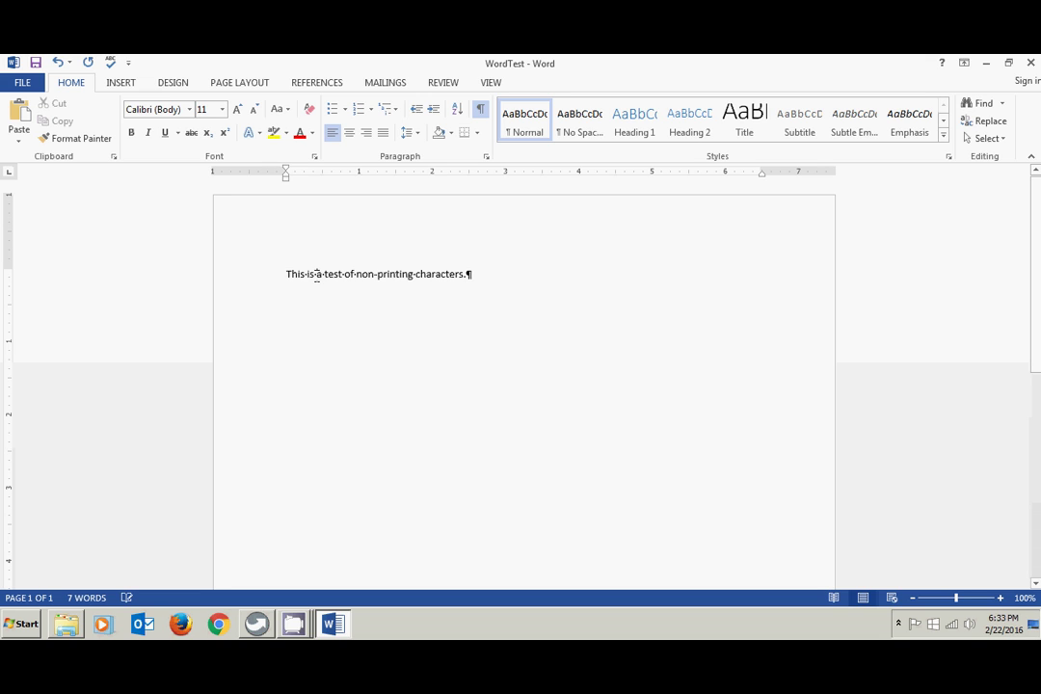
left_click(316, 274)
left_click(473, 274)
key("Return")
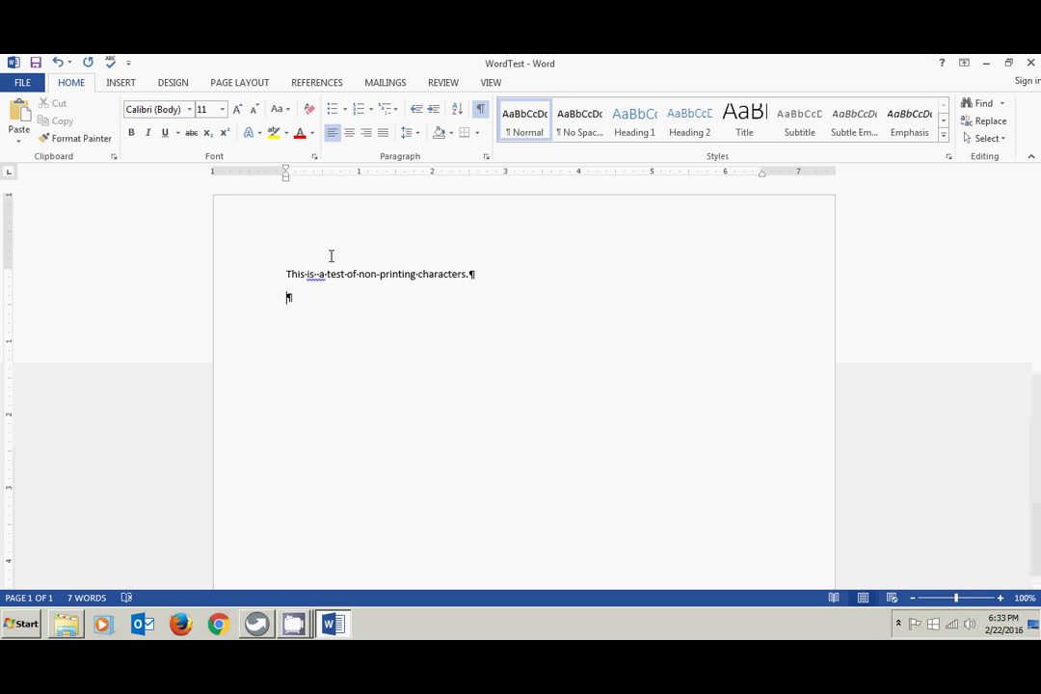
left_click(481, 112)
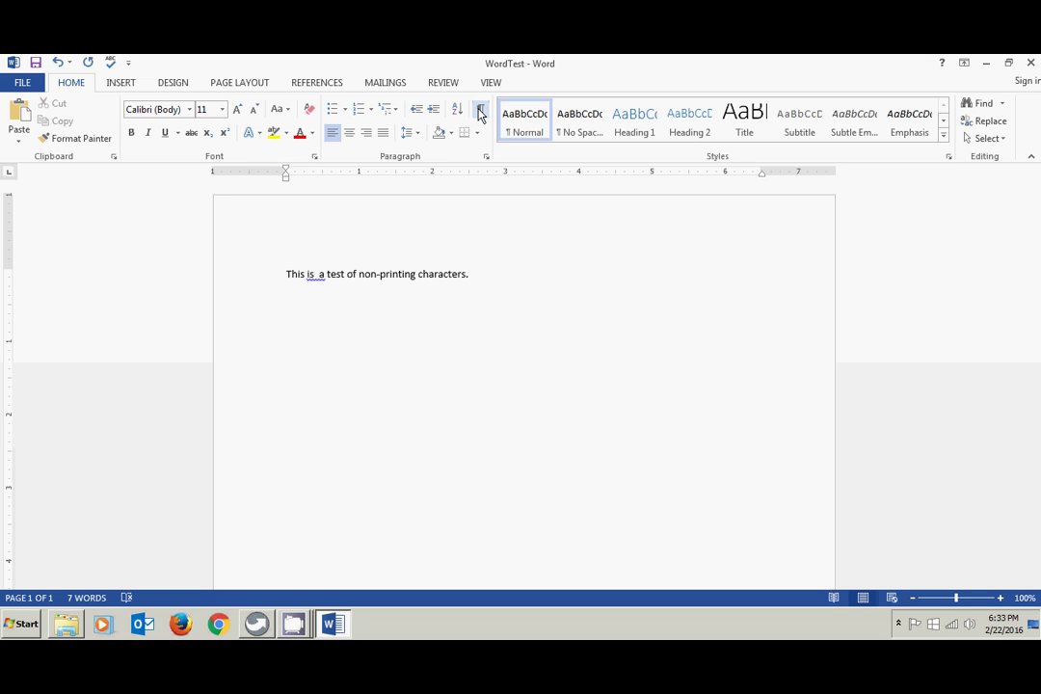
left_click(481, 112)
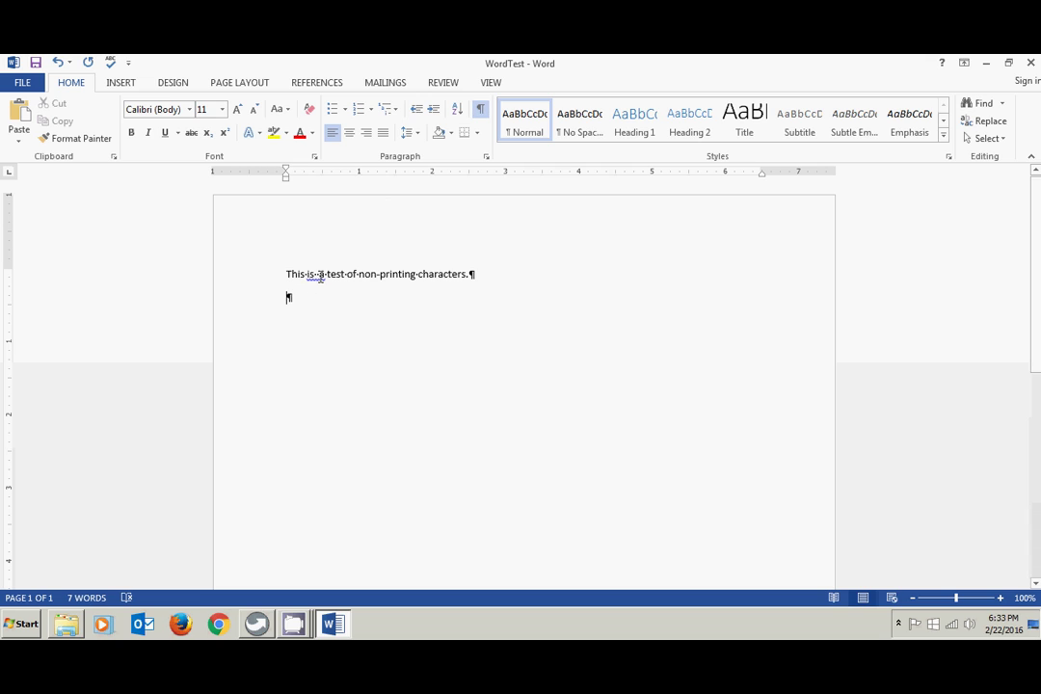
left_click(318, 275)
key("BackSpace")
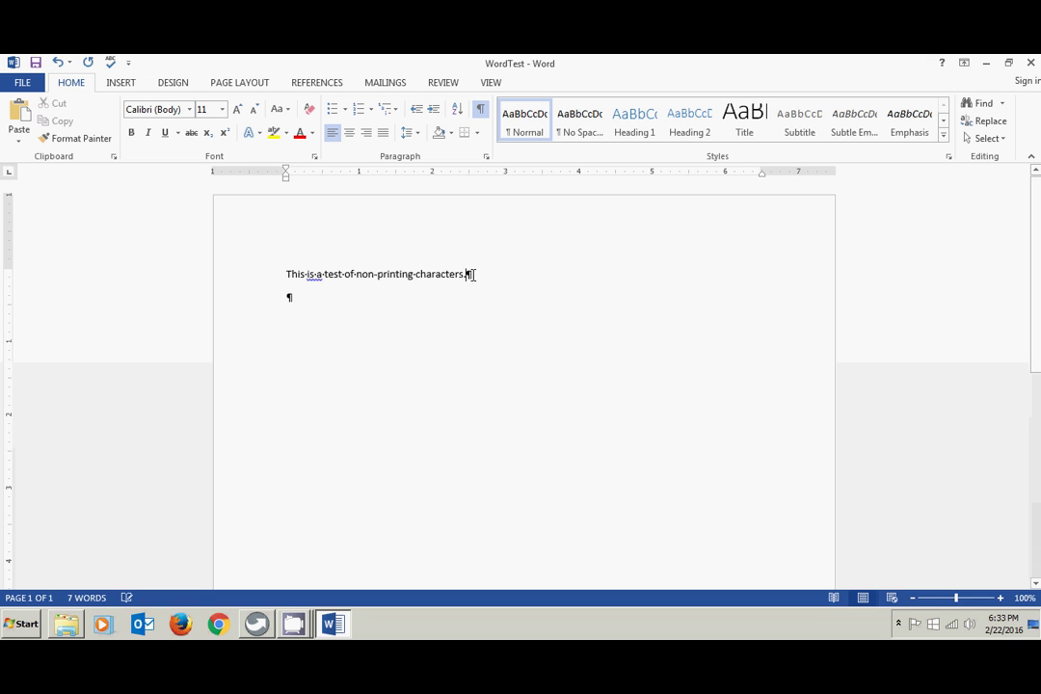
left_click_drag(468, 275, 476, 275)
left_click(290, 300)
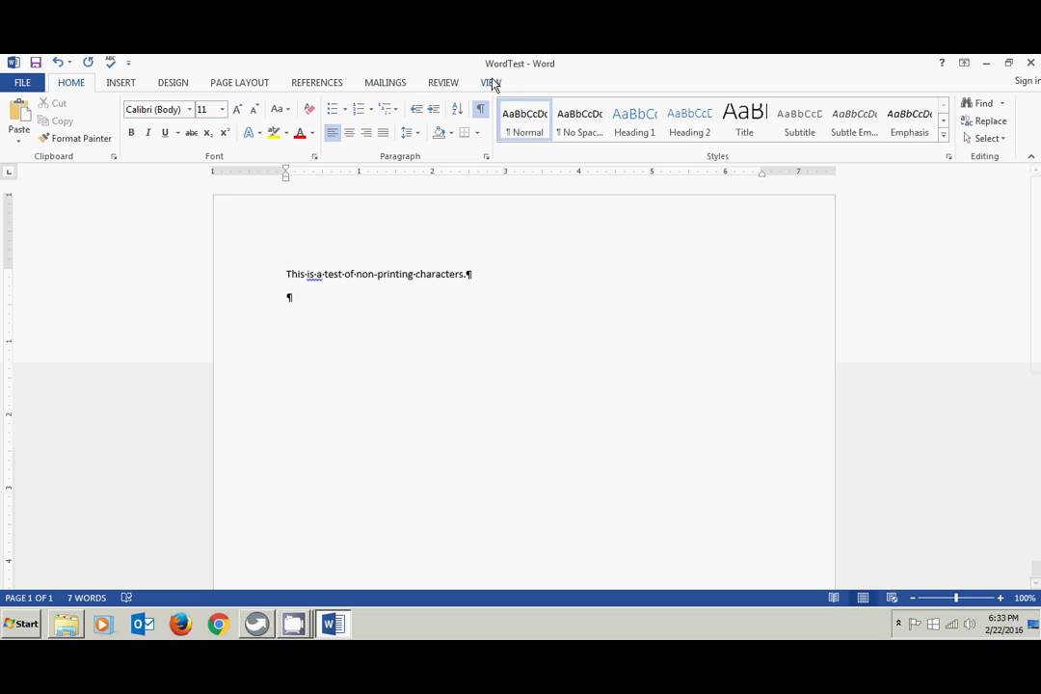
- Add many blank paragraphs under the sentence, toggle Show/Hide ¶ off and on, then backspace them away
key("Return")
key("Return")
key("Return")
key("Return")
key("Return")
key("Return")
key("Return")
key("Return")
key("Return")
key("Return")
key("Return")
key("Return")
key("Return")
key("Return")
key("Return")
key("Return")
key("Return")
key("Return")
key("Return")
key("Return")
key("Return")
key("Return")
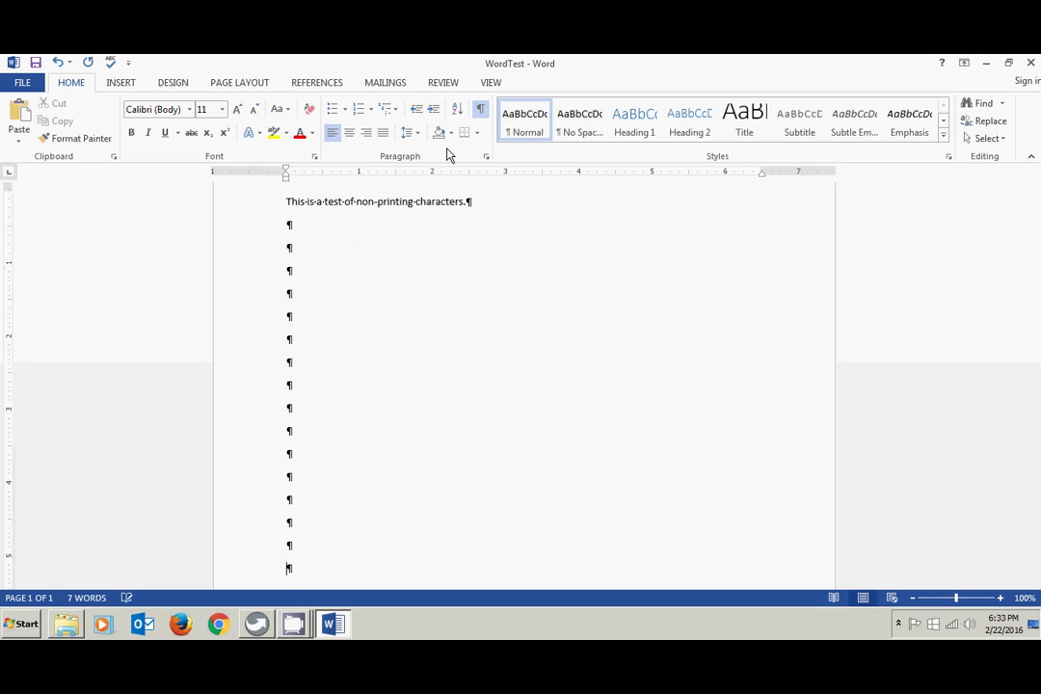
key("Return")
key("Return")
key("Return")
key("Return")
key("Return")
key("Return")
key("Return")
key("Return")
key("Return")
key("Return")
key("Return")
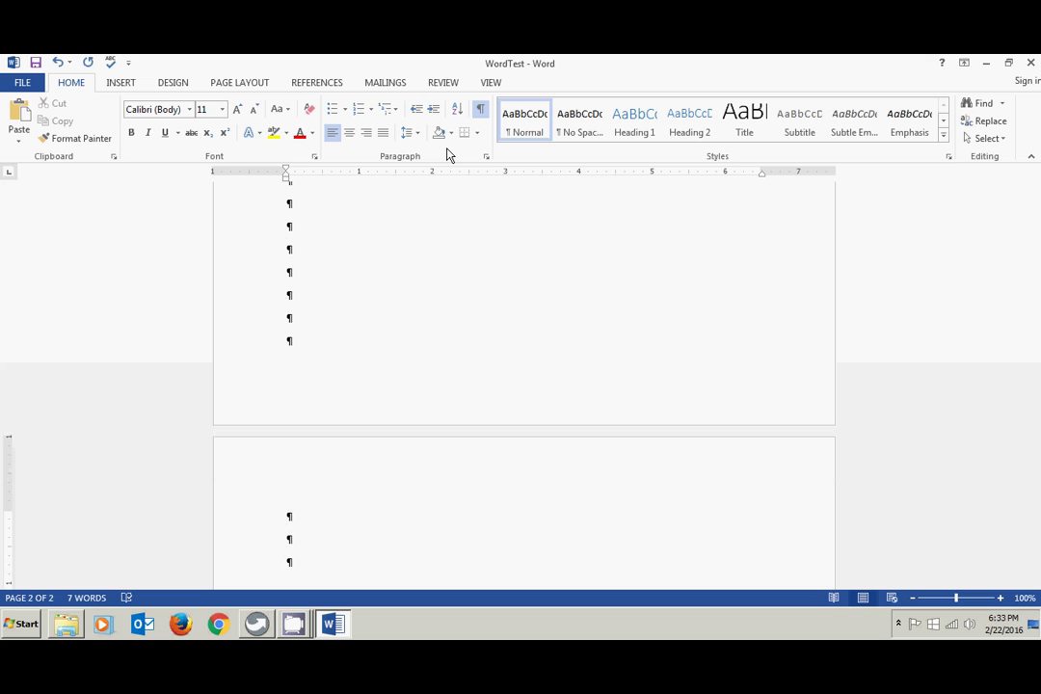
left_click(480, 108)
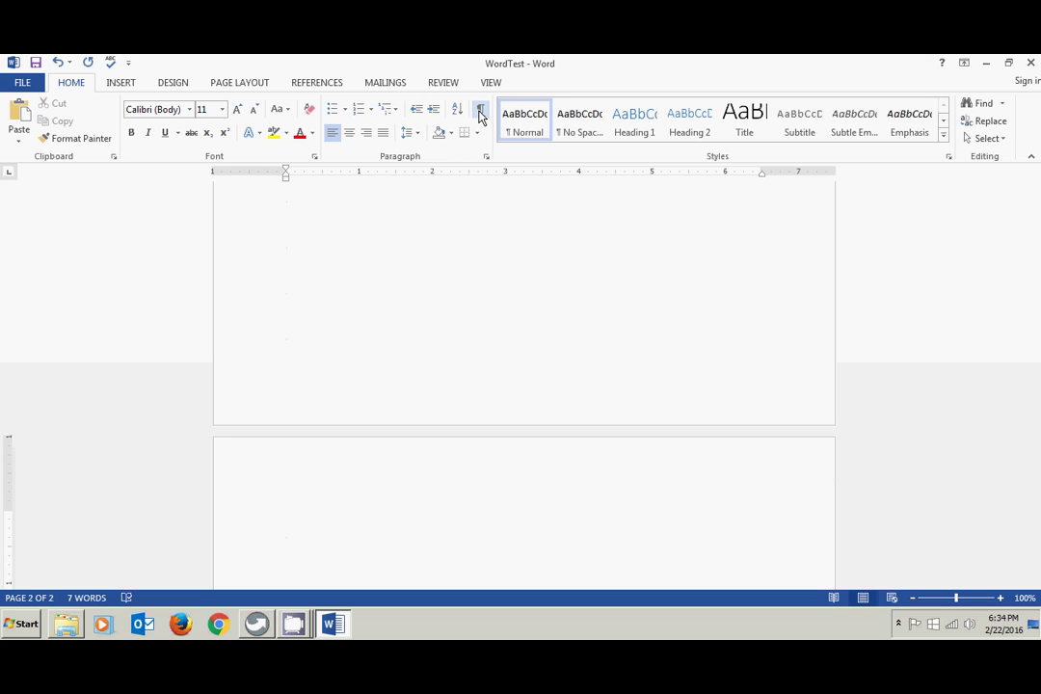
left_click(480, 111)
key("BackSpace")
key("BackSpace")
key("BackSpace")
key("BackSpace")
key("BackSpace")
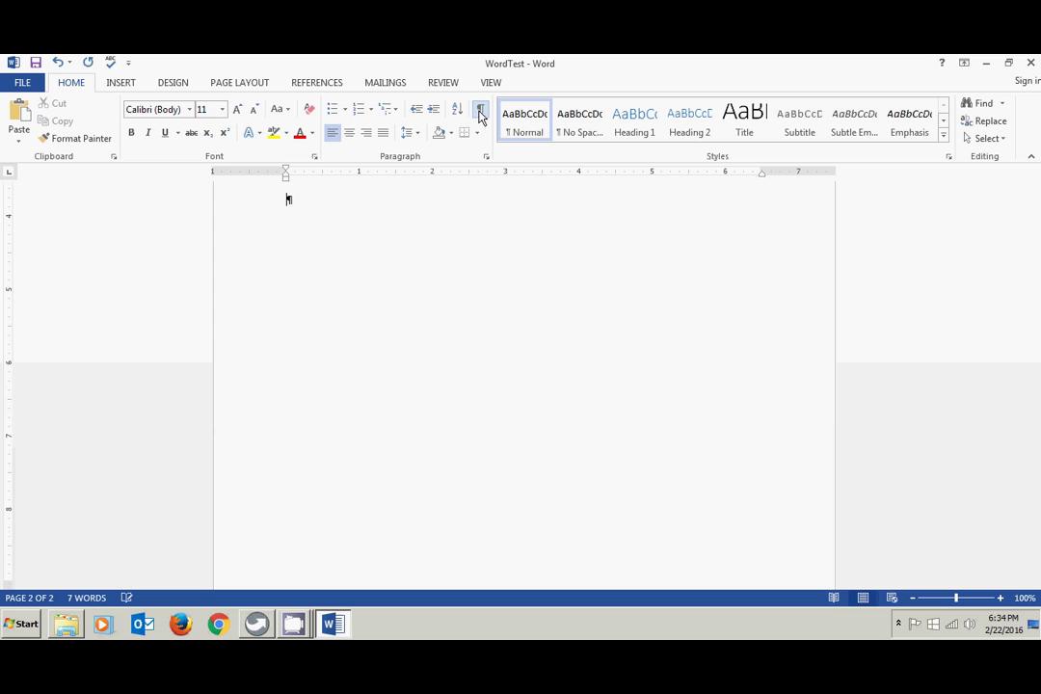
key("BackSpace")
key("BackSpace")
key("BackSpace")
key("BackSpace")
key("BackSpace")
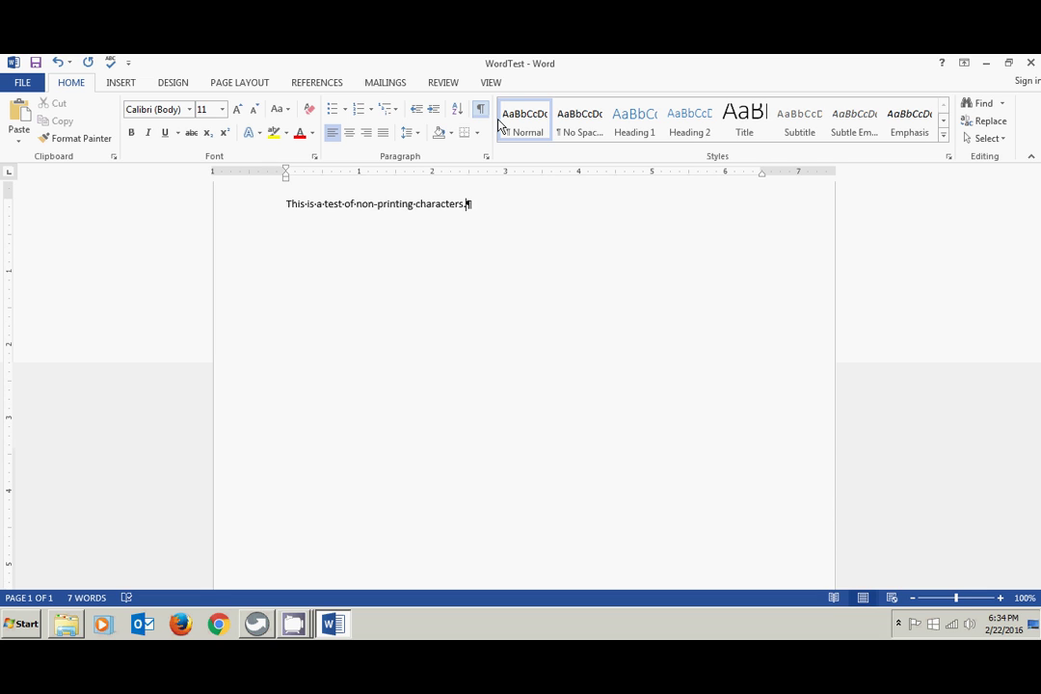
- Add the lines 'Font configuration' and 'Copy and Paste' below the test sentence, then show the VIEW tab
key("Return")
type("Font")
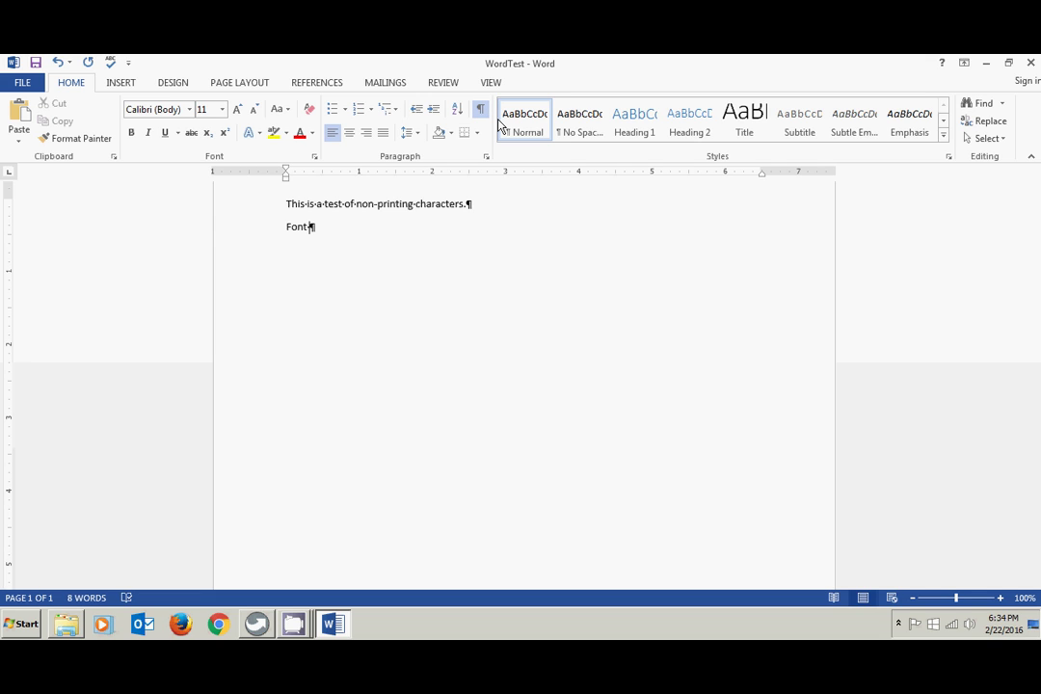
type(" configurato")
type("on")
key("Return")
type("C")
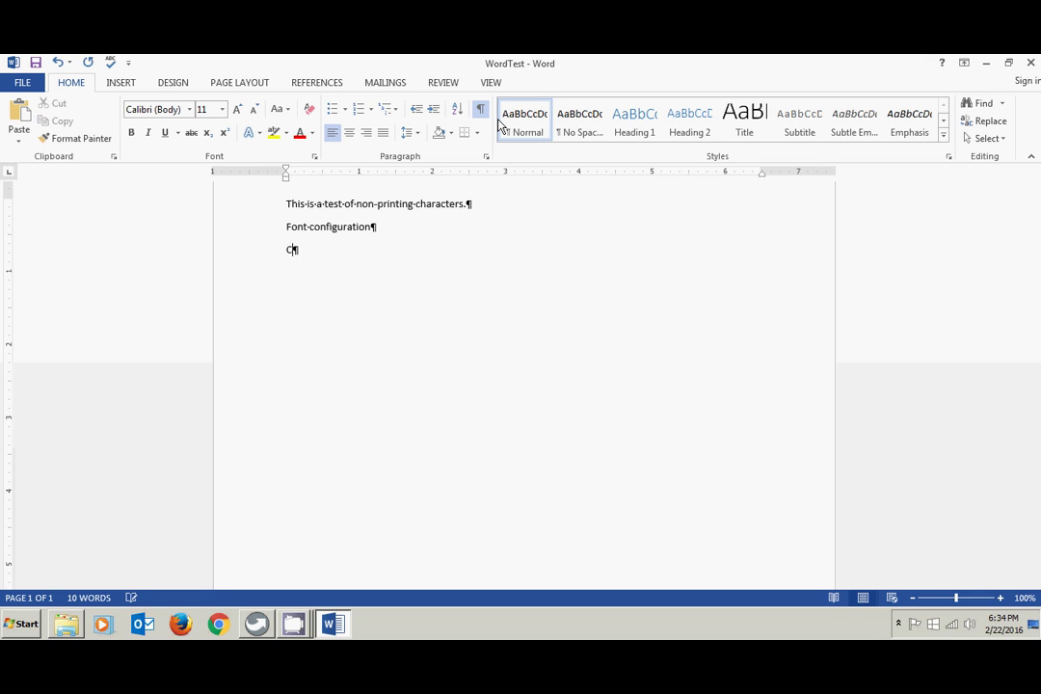
type("opy and Paste")
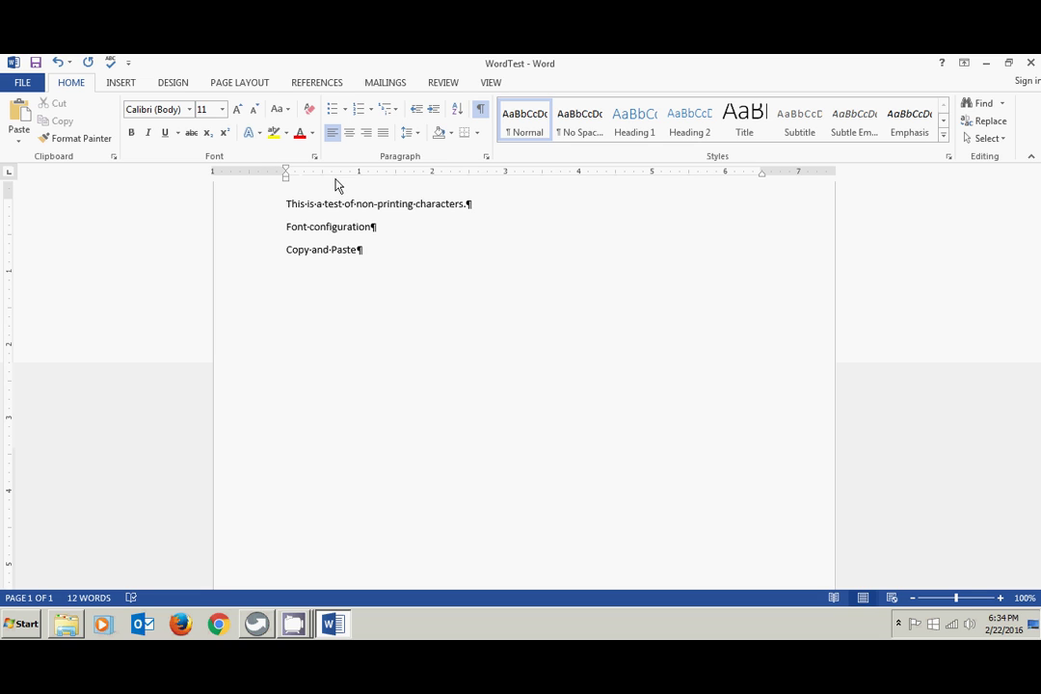
left_click(490, 83)
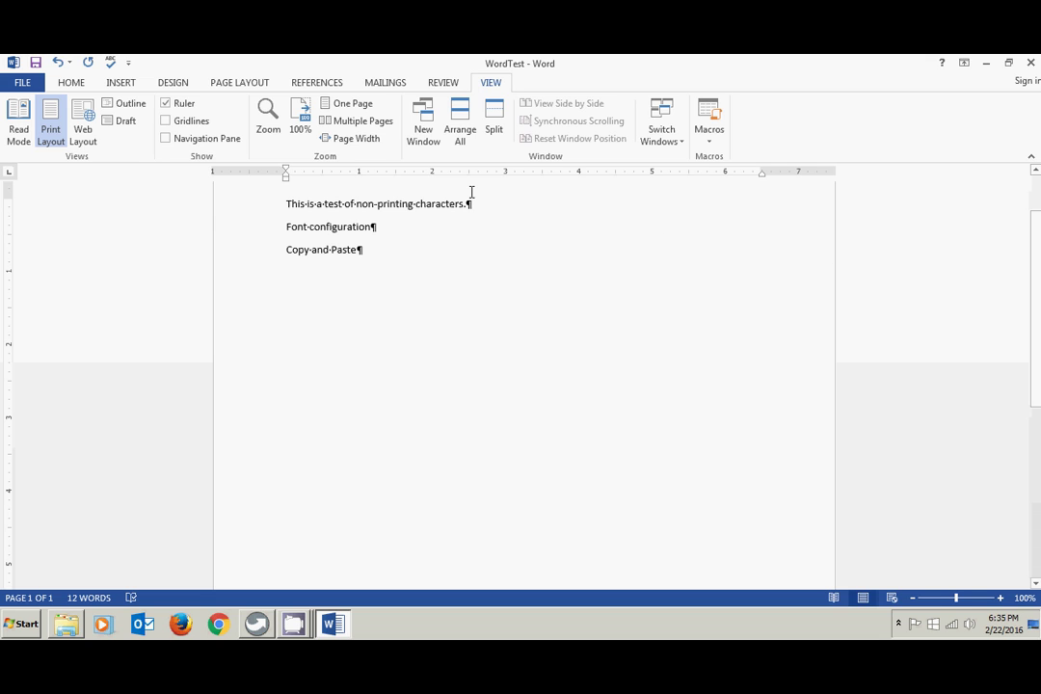
- Switch back to the HOME tab to reach the text-formatting commands
left_click(71, 83)
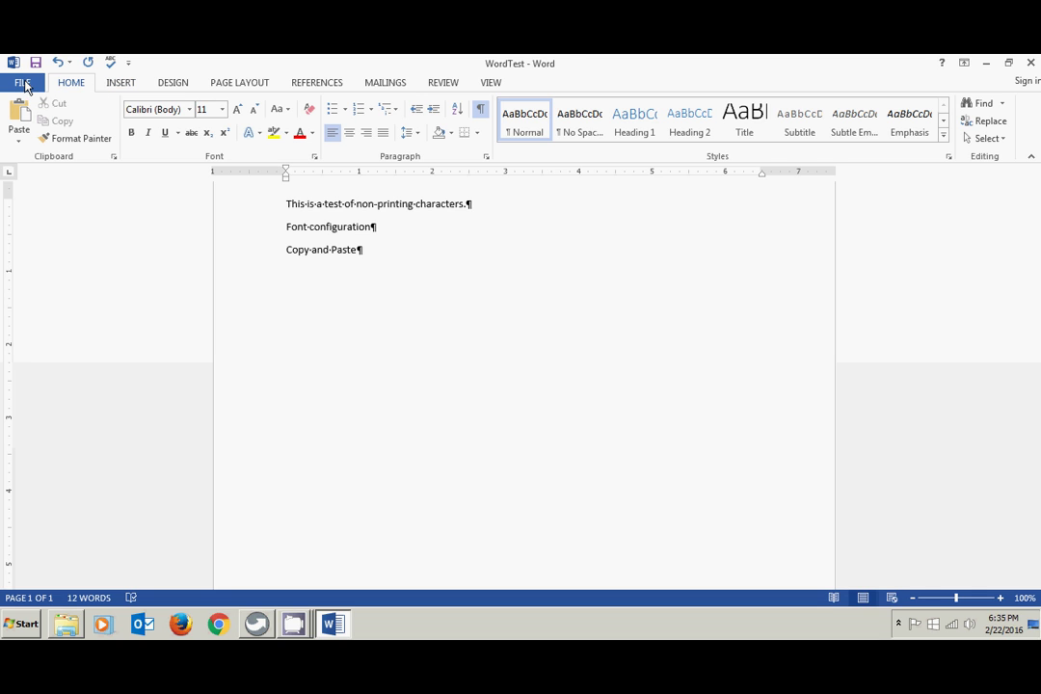
- In the File backstage, browse New and Open, then show Save As for the BCIS1305 Word folder
left_click(24, 84)
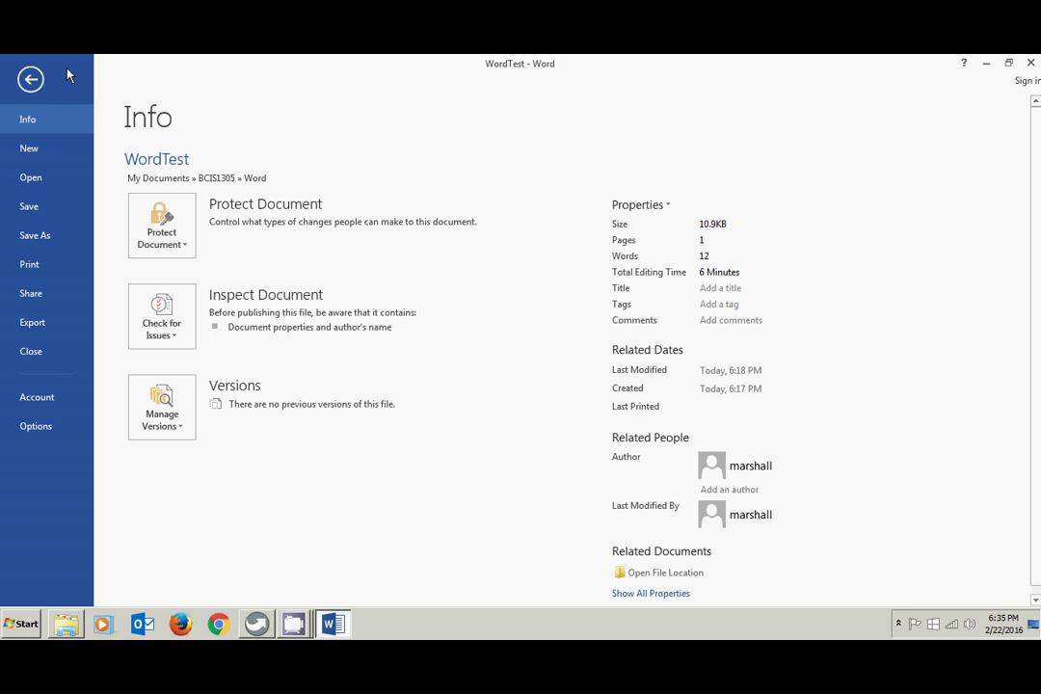
left_click(41, 149)
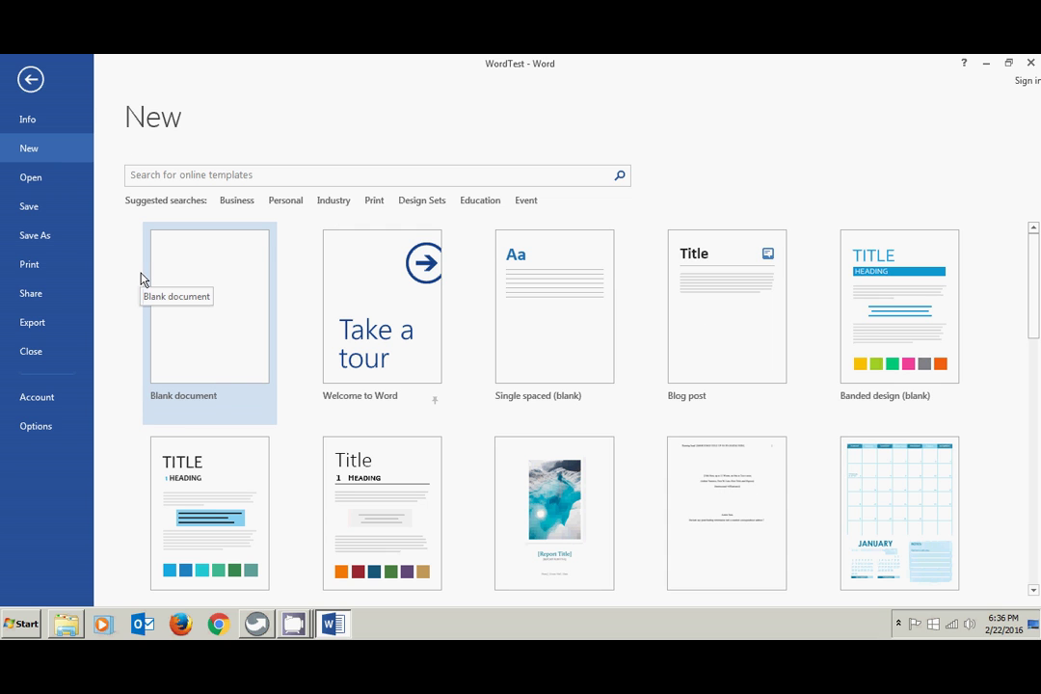
left_click(46, 180)
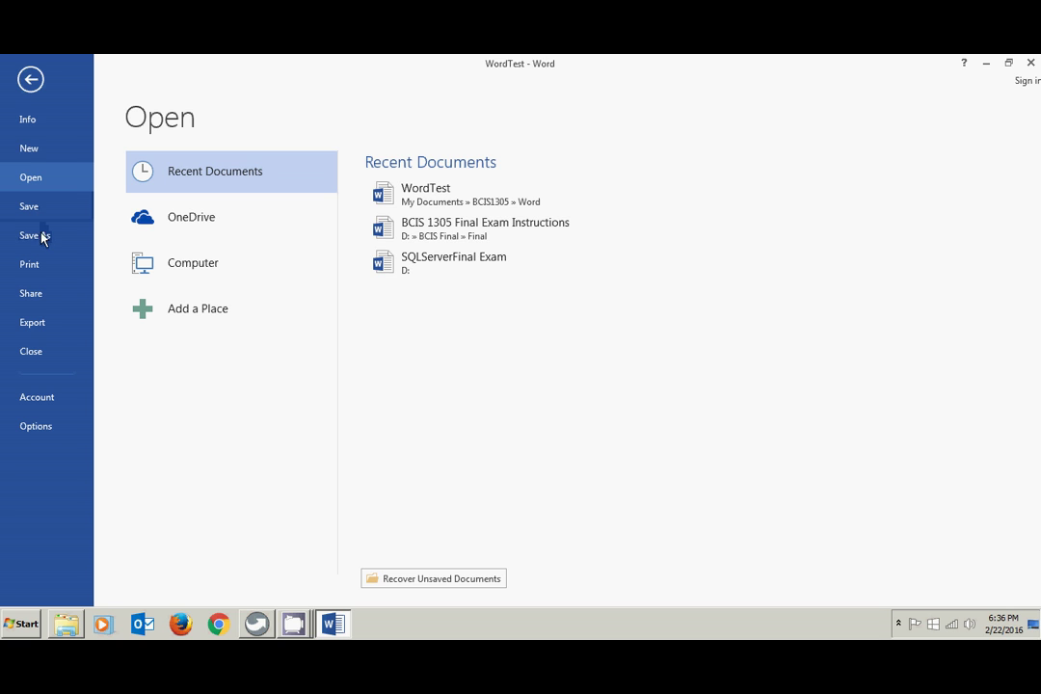
left_click(38, 238)
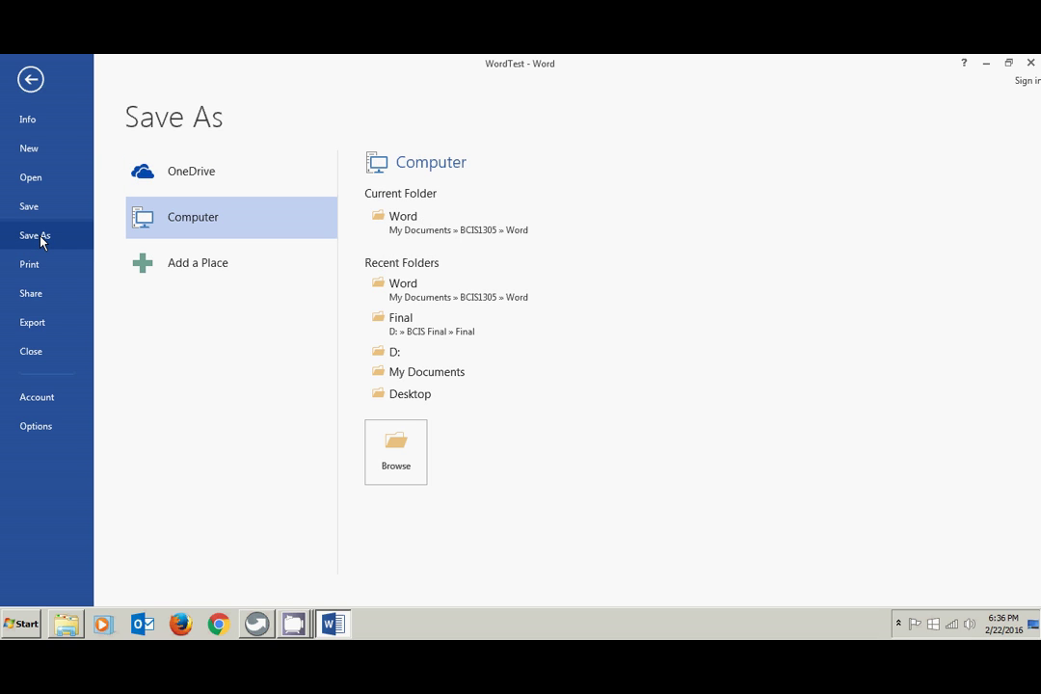
double_click(193, 218)
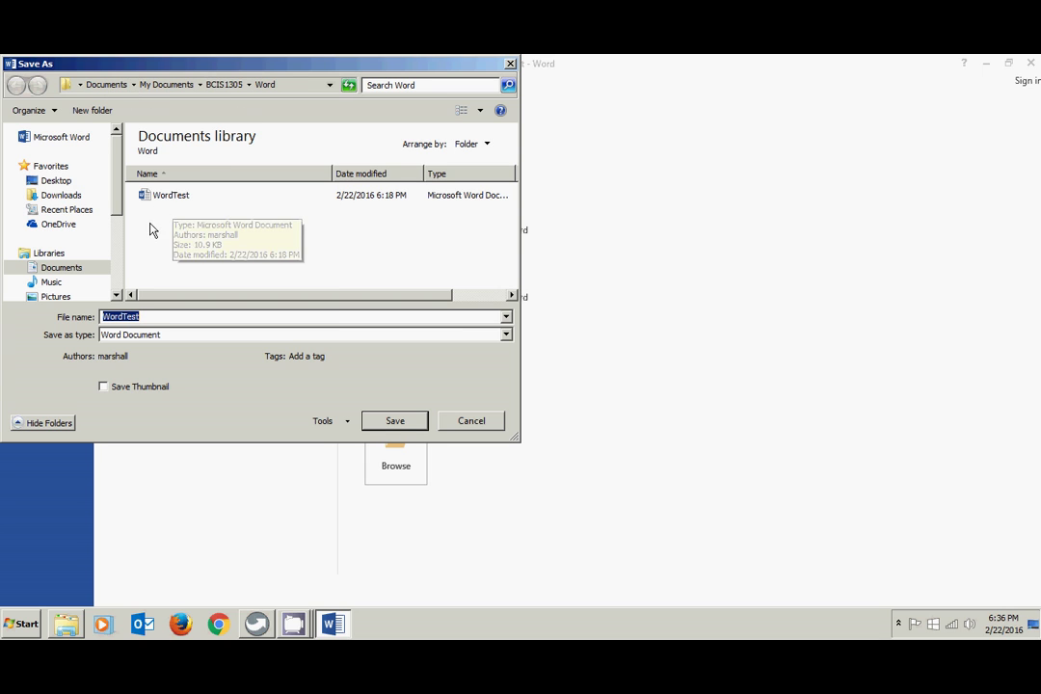
left_click(58, 181)
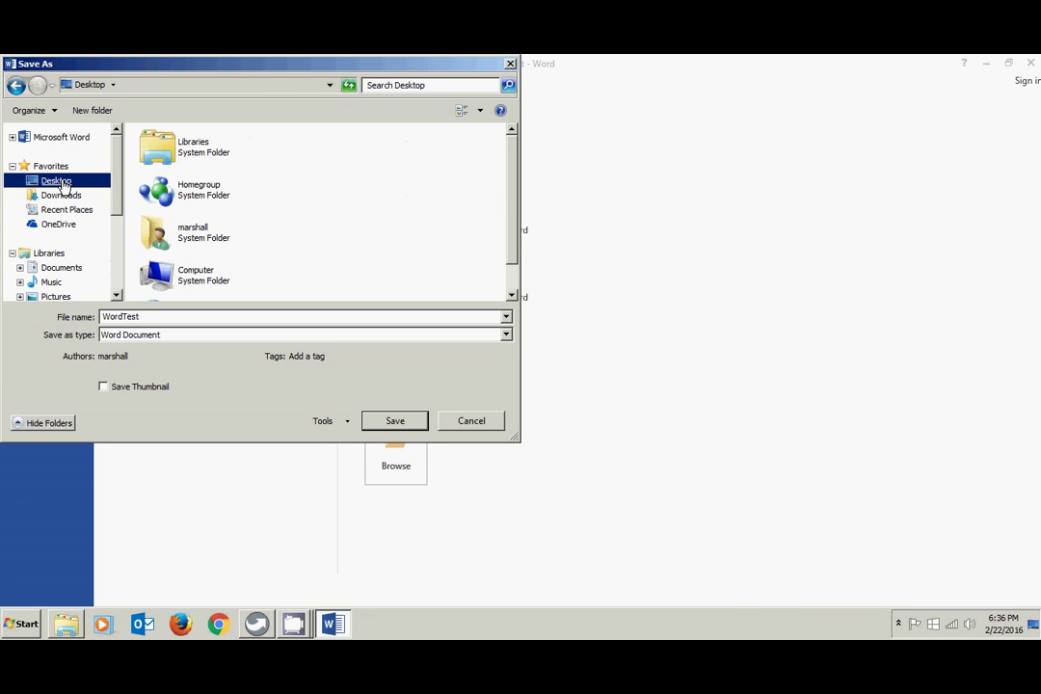
left_click(471, 424)
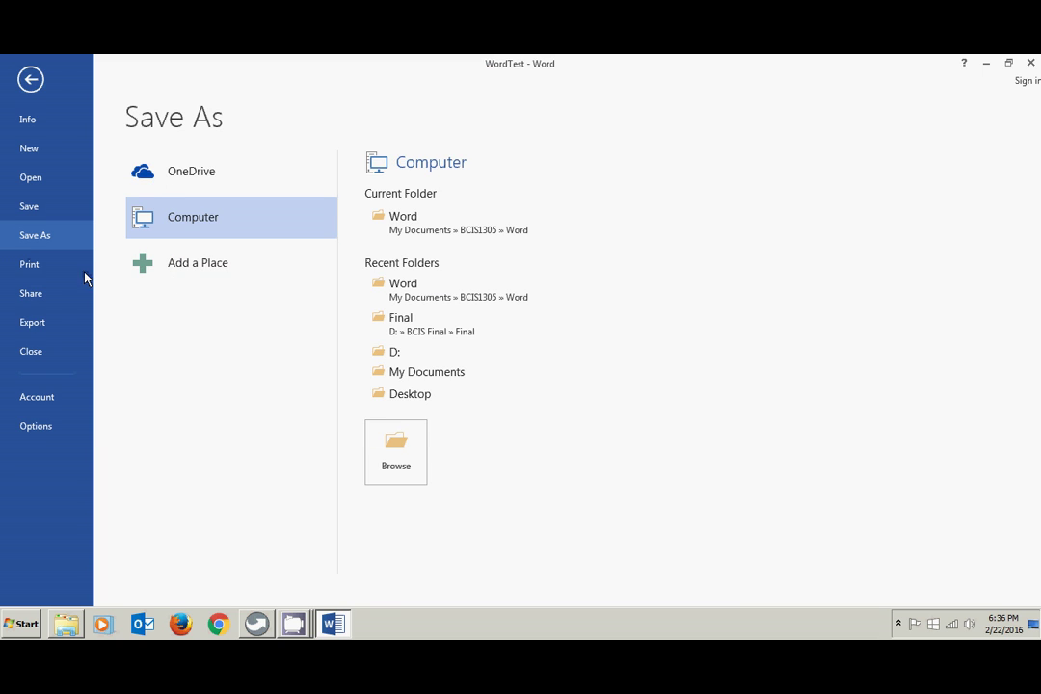
- Preview WordTest for printing, then show its Share page with Invite People
left_click(29, 269)
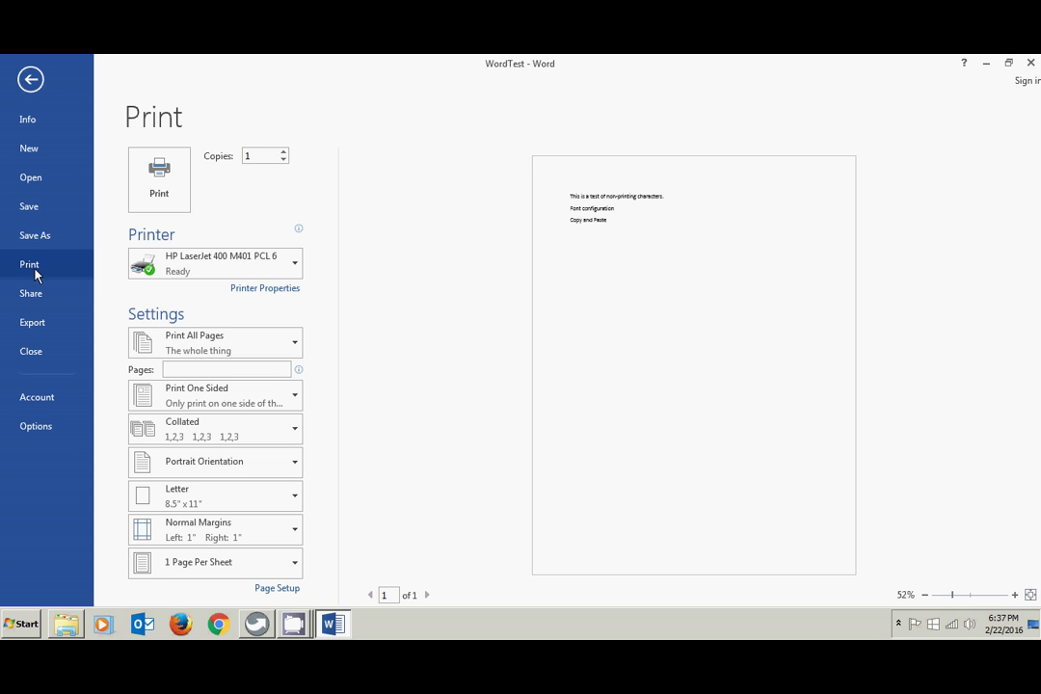
left_click(32, 294)
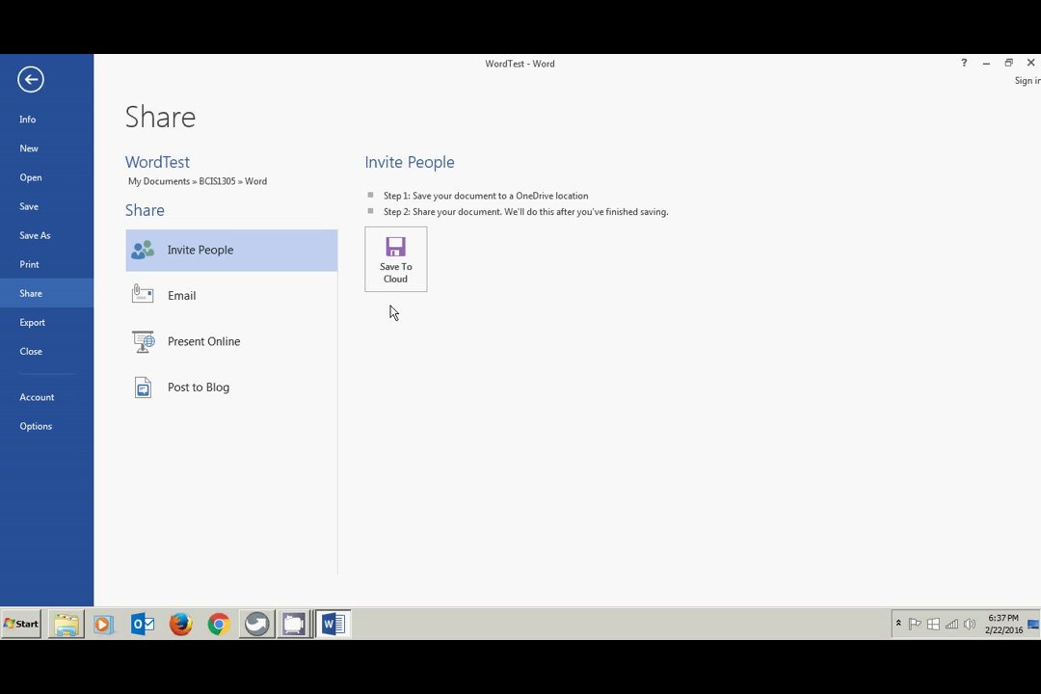
- Export WordTest as WordTest.pdf via Create PDF/XPS, then close the Firefox viewer
left_click(33, 323)
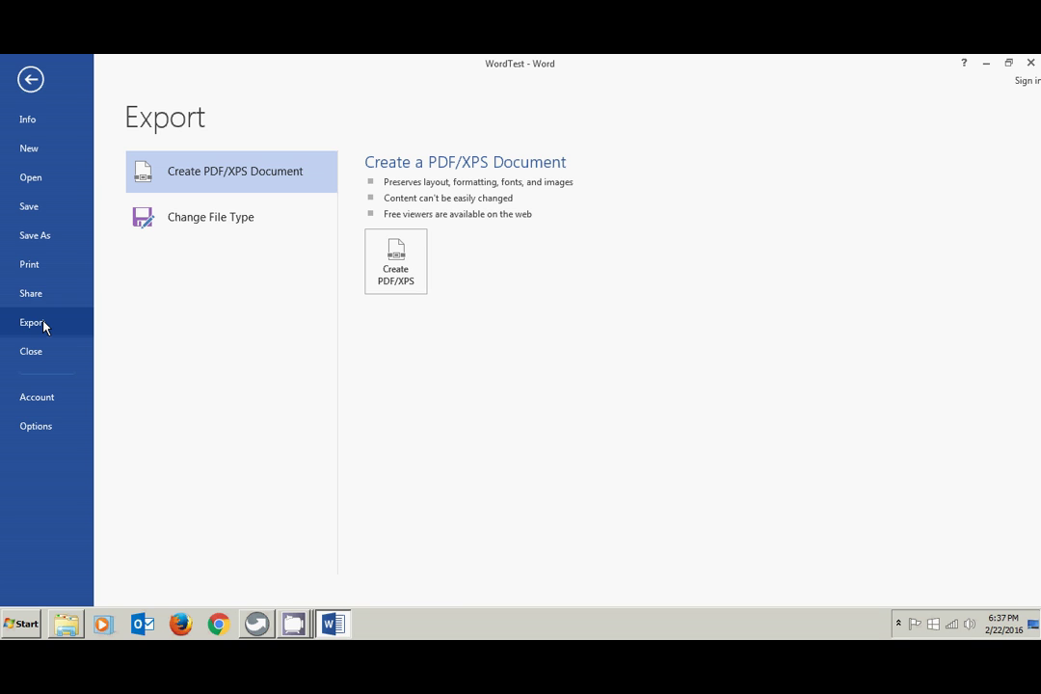
left_click(394, 286)
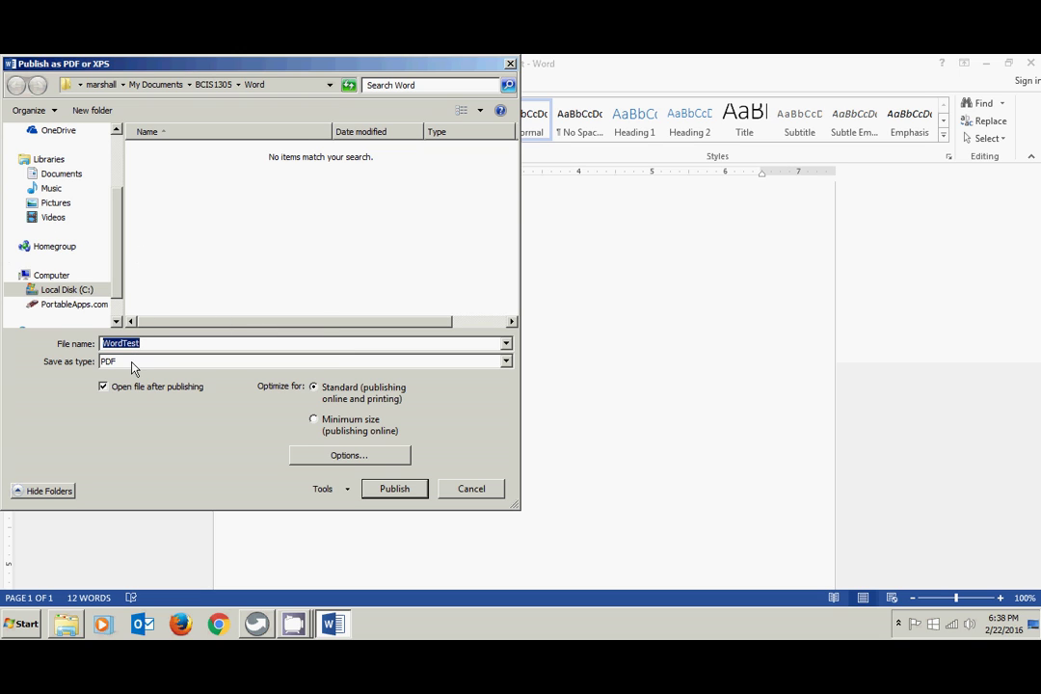
left_click(394, 490)
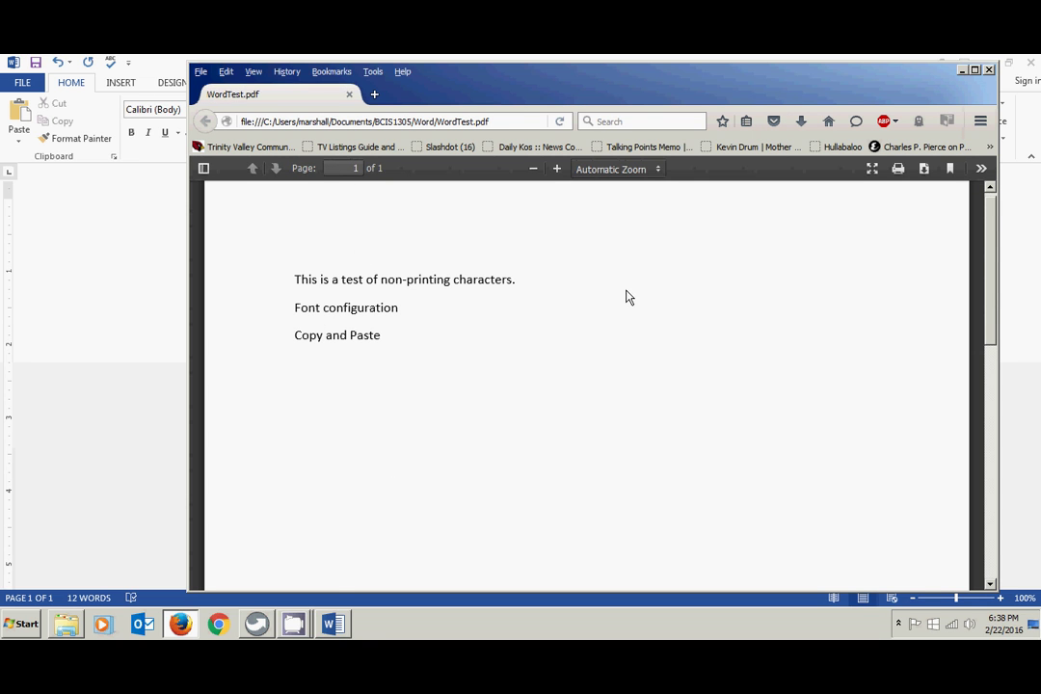
left_click(989, 71)
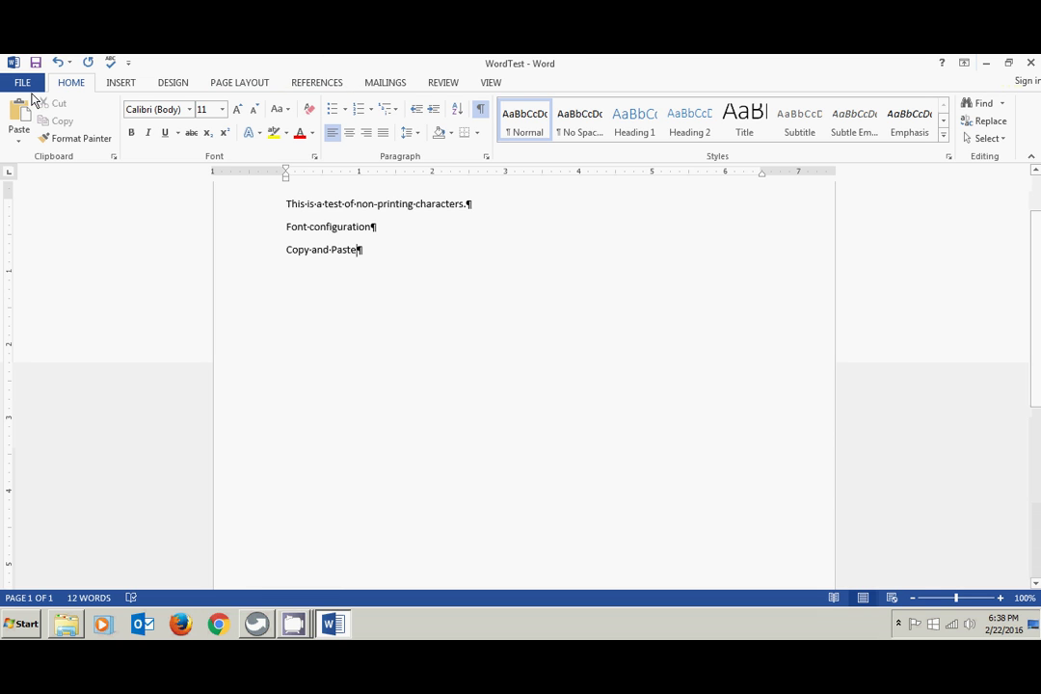
left_click(23, 84)
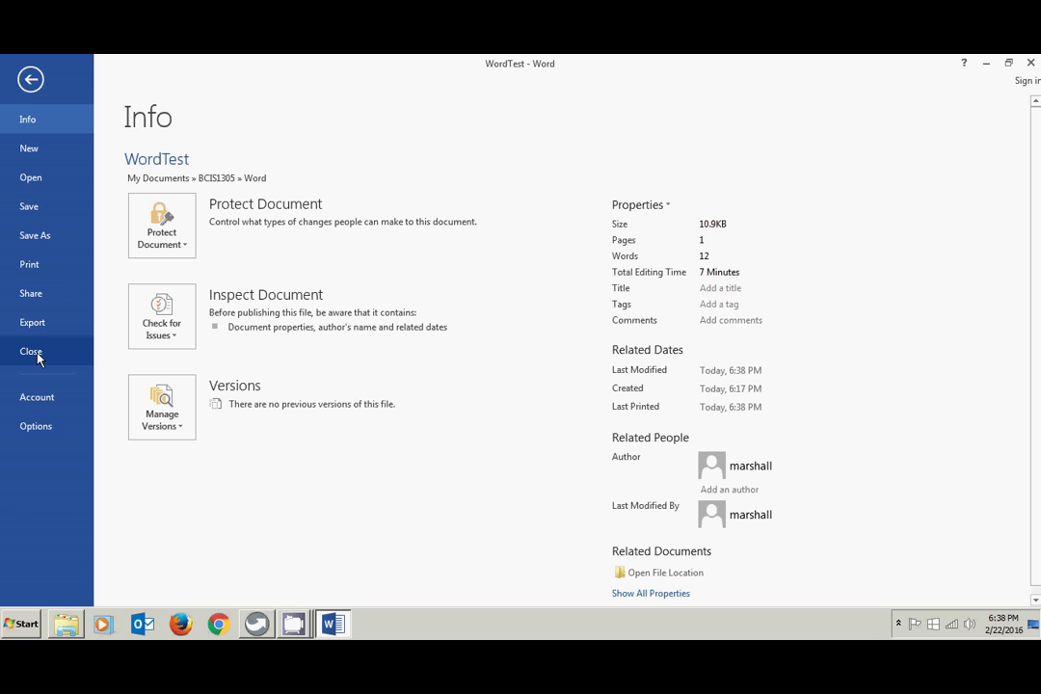
left_click(35, 426)
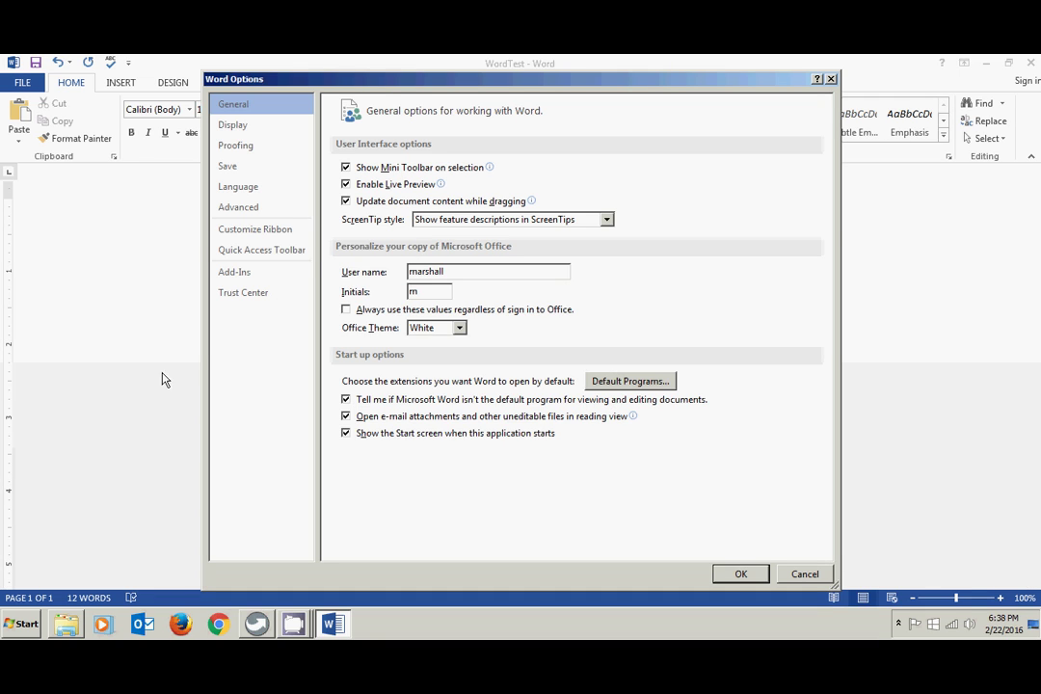
left_click(242, 153)
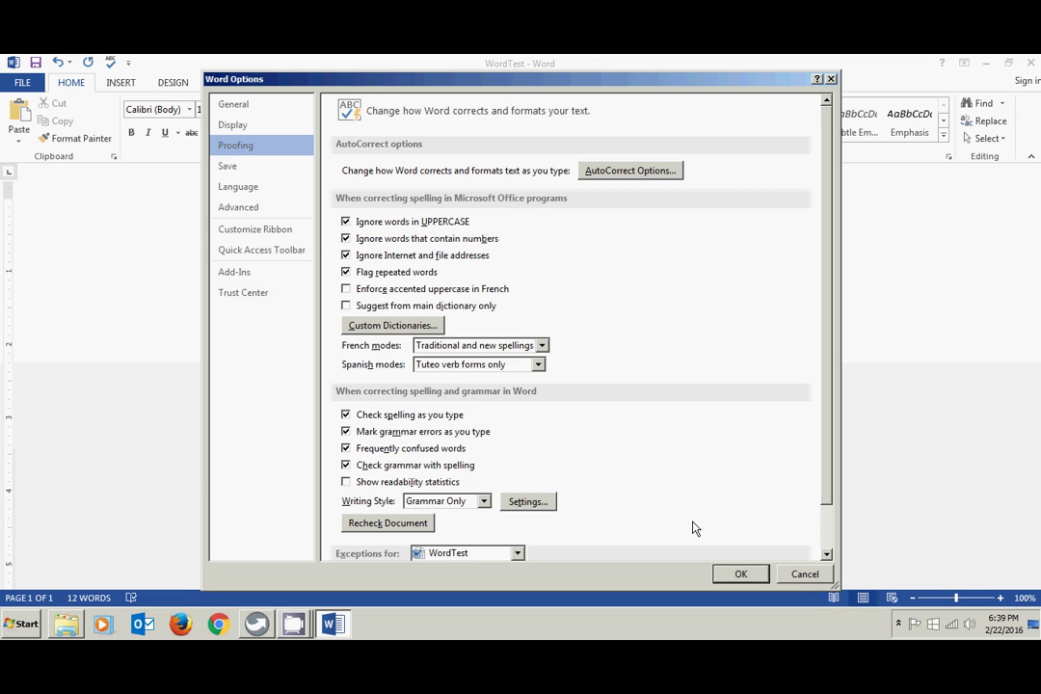
left_click(803, 574)
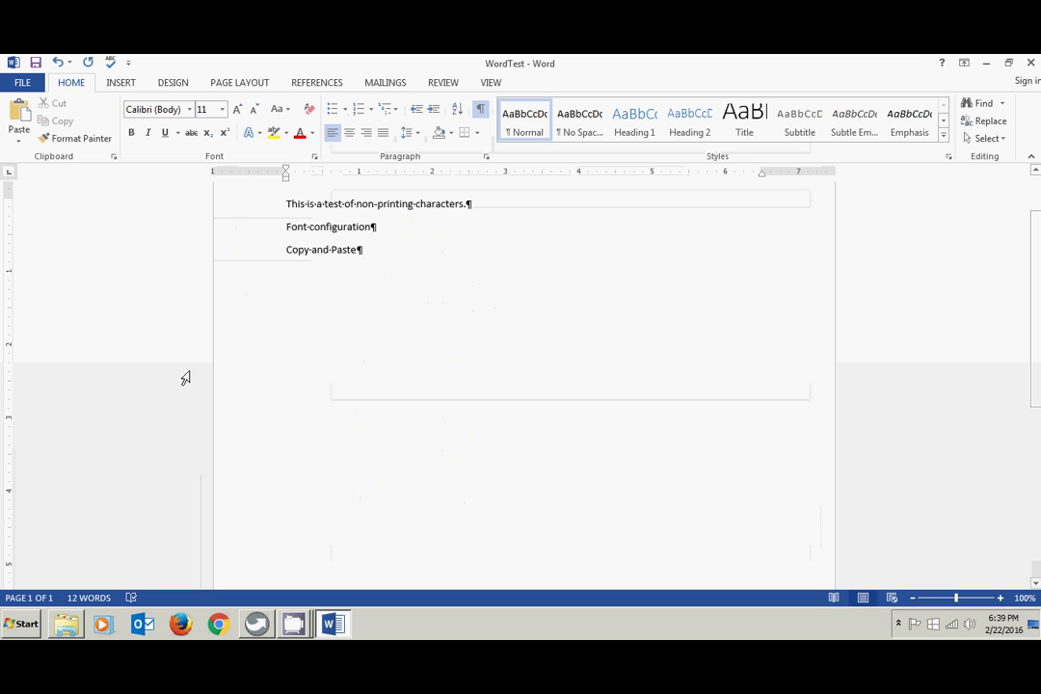
- From the File Info page, choose Show Document Panel in the Properties dropdown
left_click(23, 83)
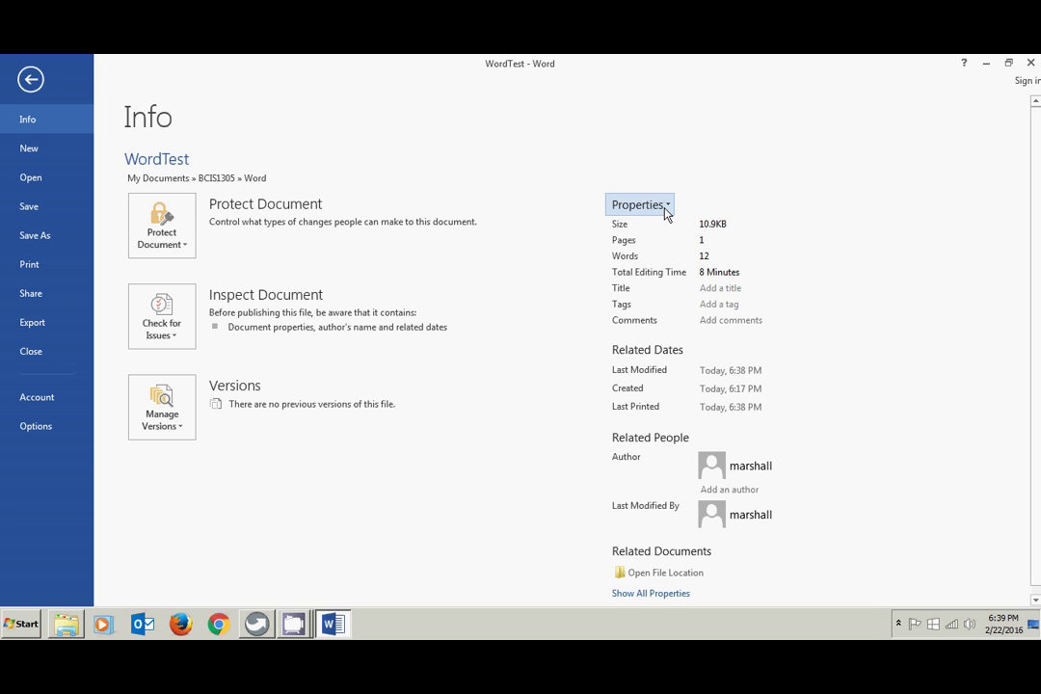
left_click(666, 207)
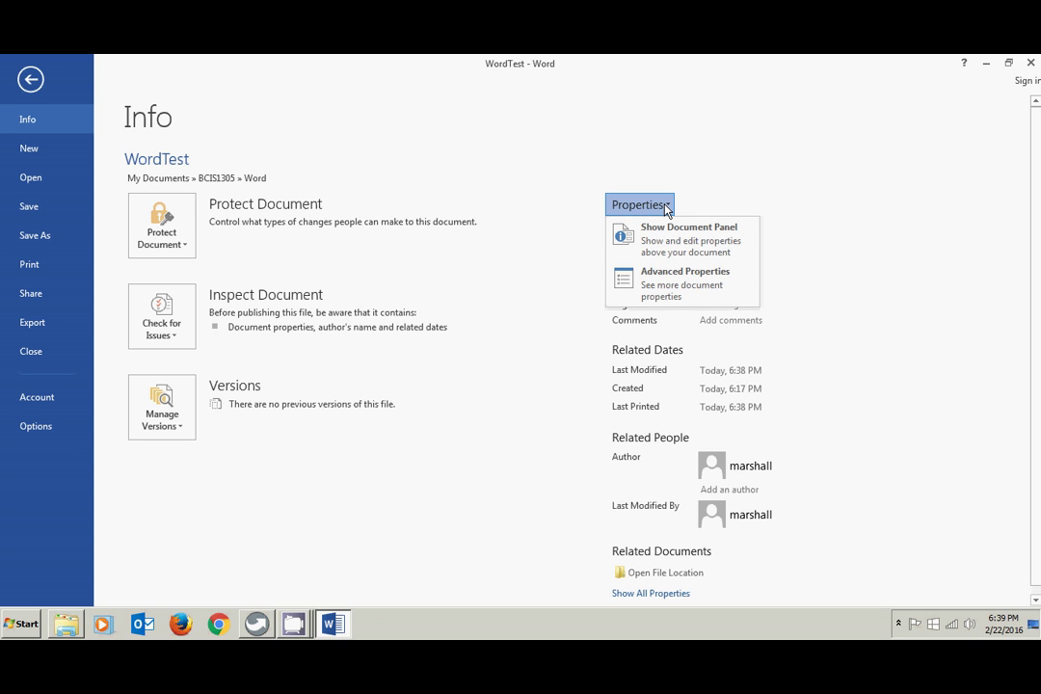
left_click(668, 233)
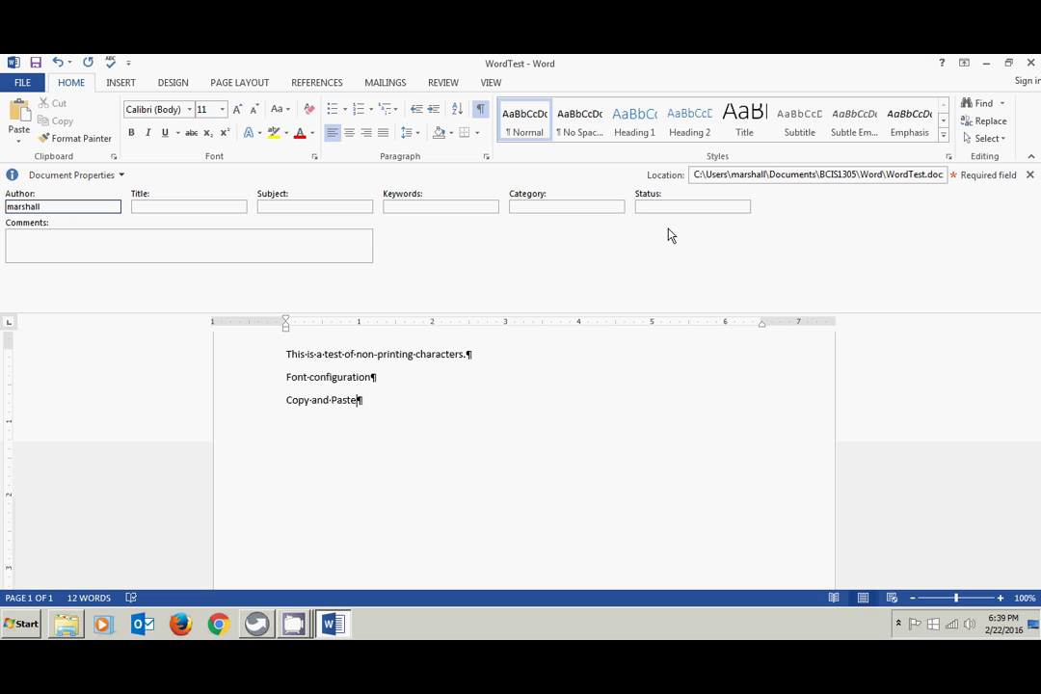
- Enter Title 'Metadata Information' and Subject 'BCIS-1305', declining AutoComplete
left_click(189, 205)
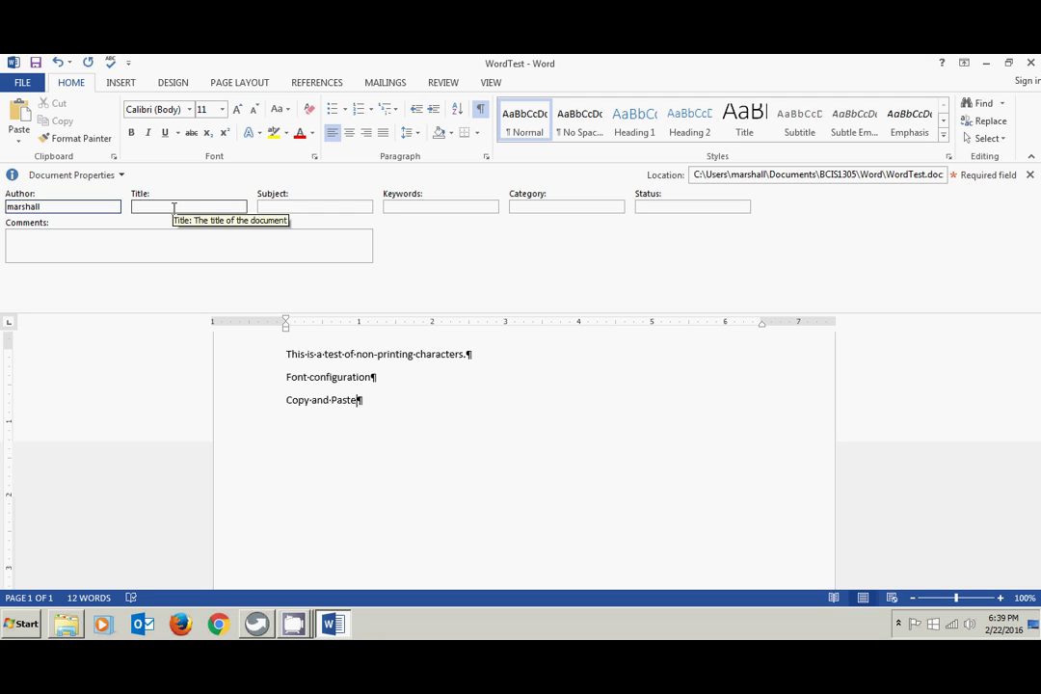
left_click(160, 206)
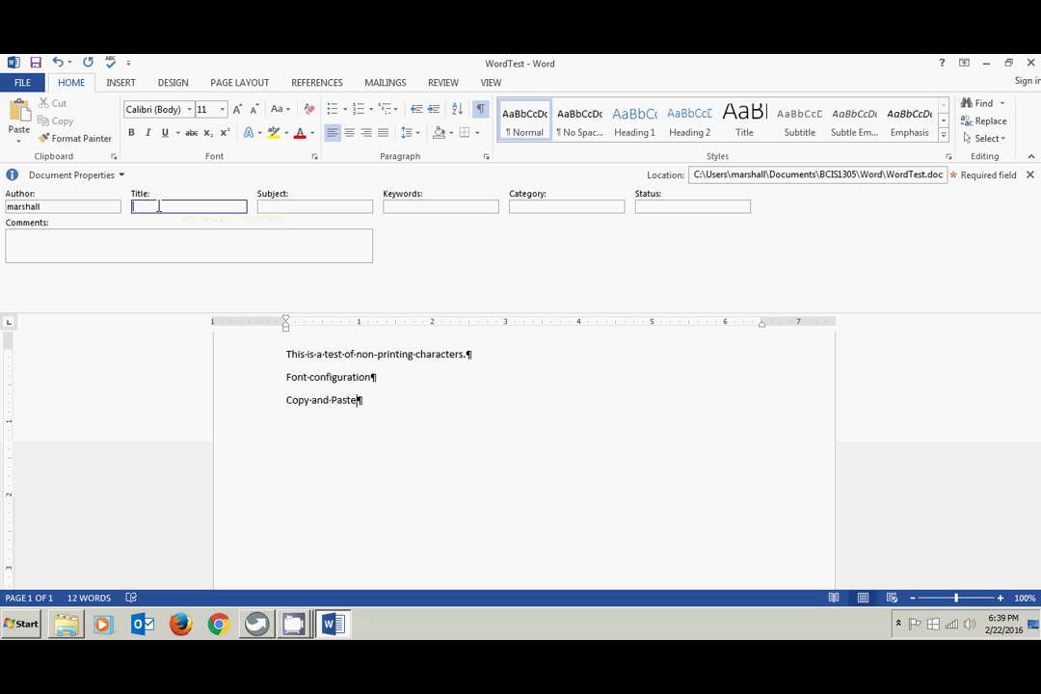
type("Metadata Information")
left_click(285, 207)
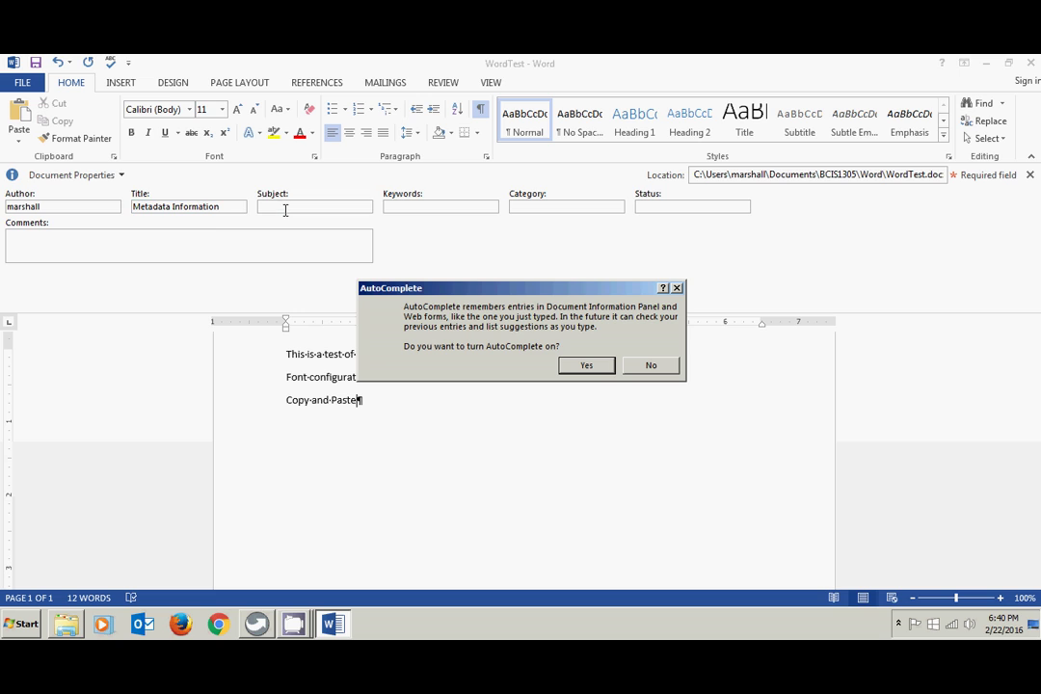
left_click(639, 366)
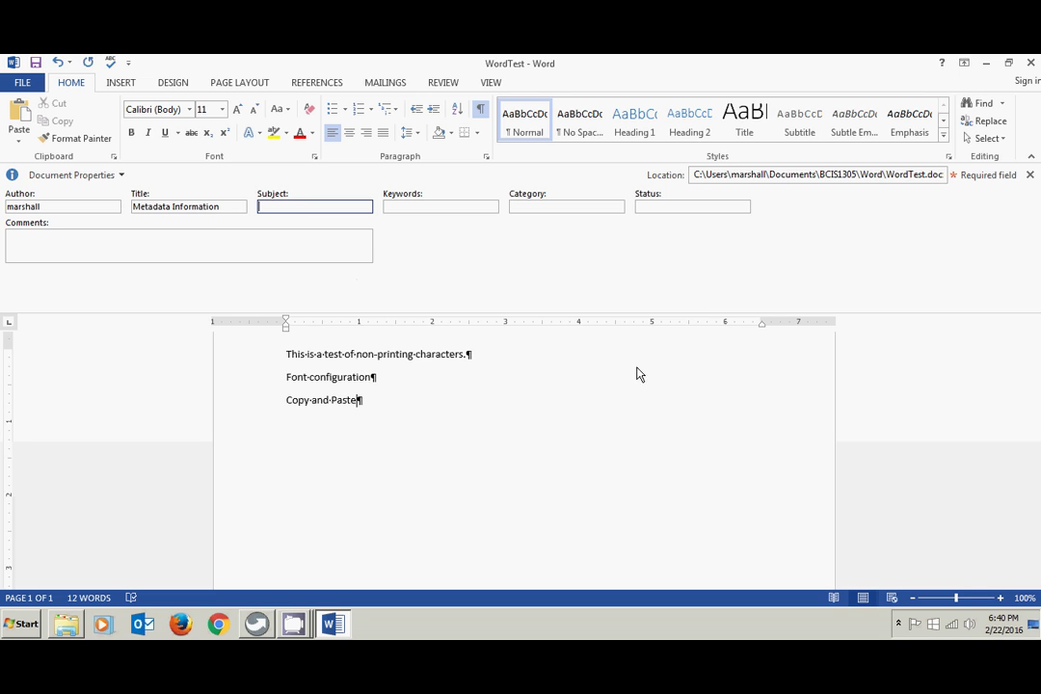
type("BCIS-1305")
- Add keywords 'Metadata, file properties' and comment 'This is a demonstration of metadata', save, and close the panel
left_click(415, 206)
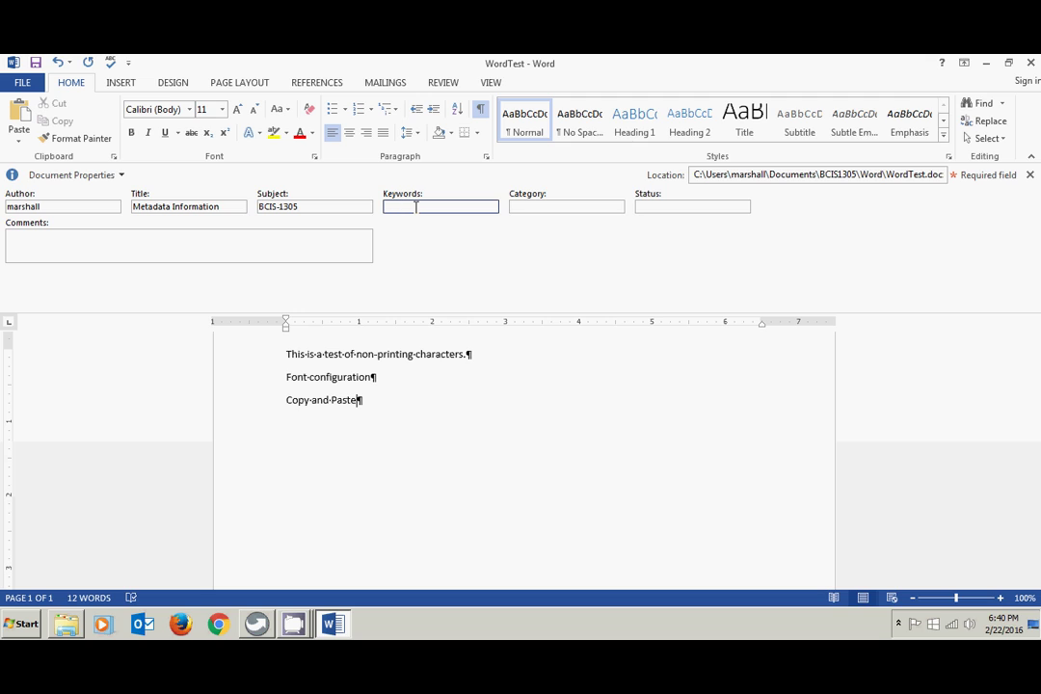
type("Metadata, file properties")
left_click(70, 245)
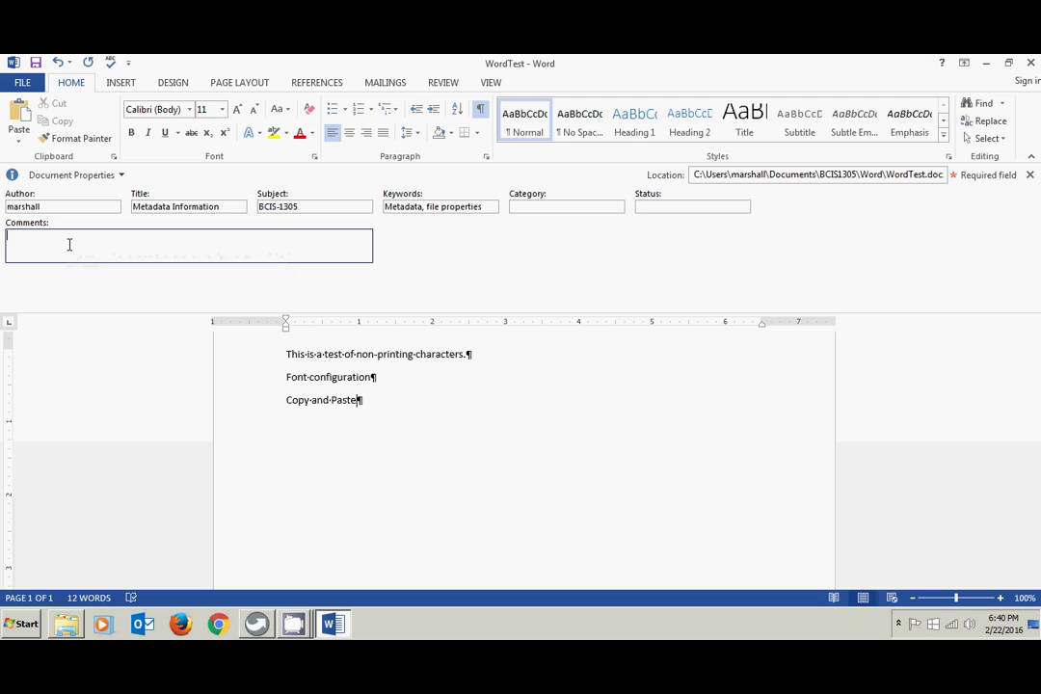
type("This is a demonstration of metadata")
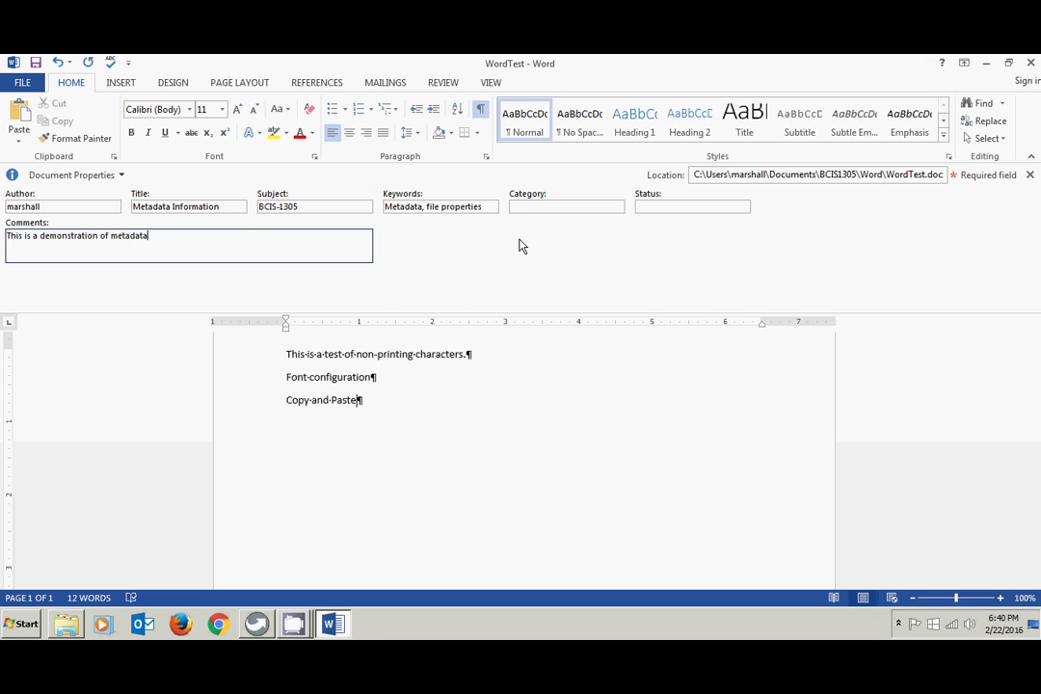
left_click(34, 63)
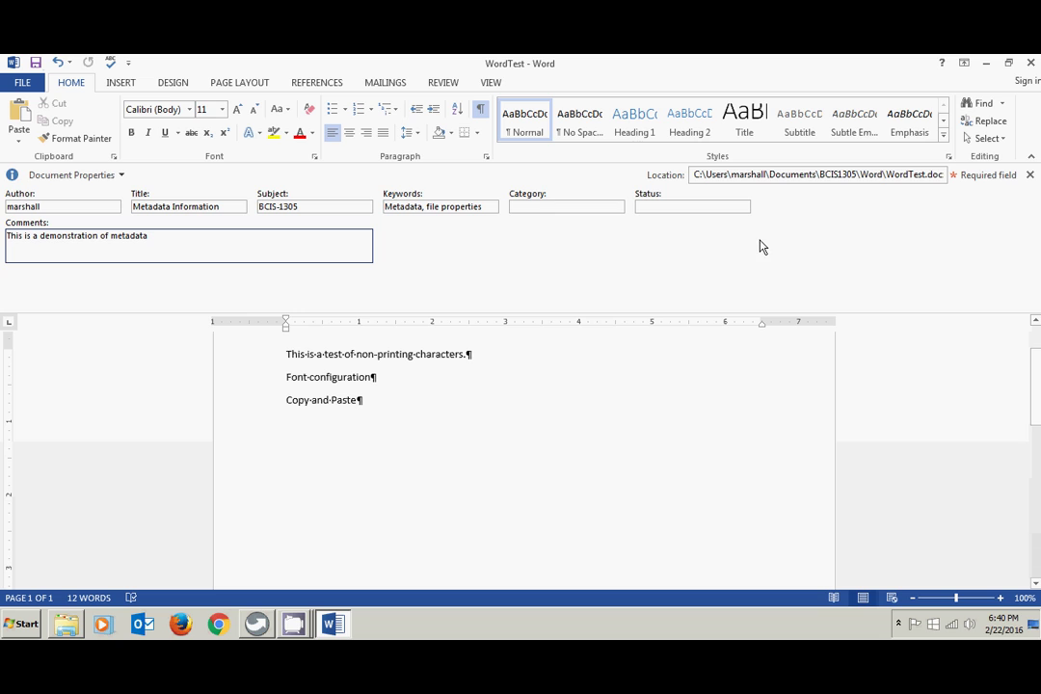
left_click(1029, 175)
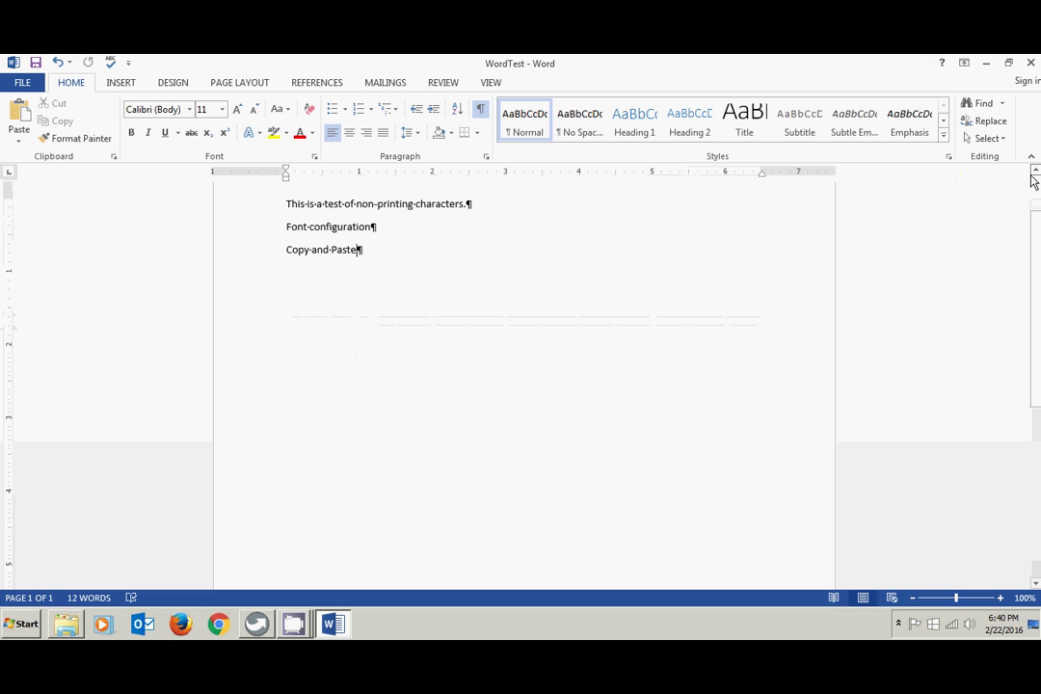
left_click(987, 65)
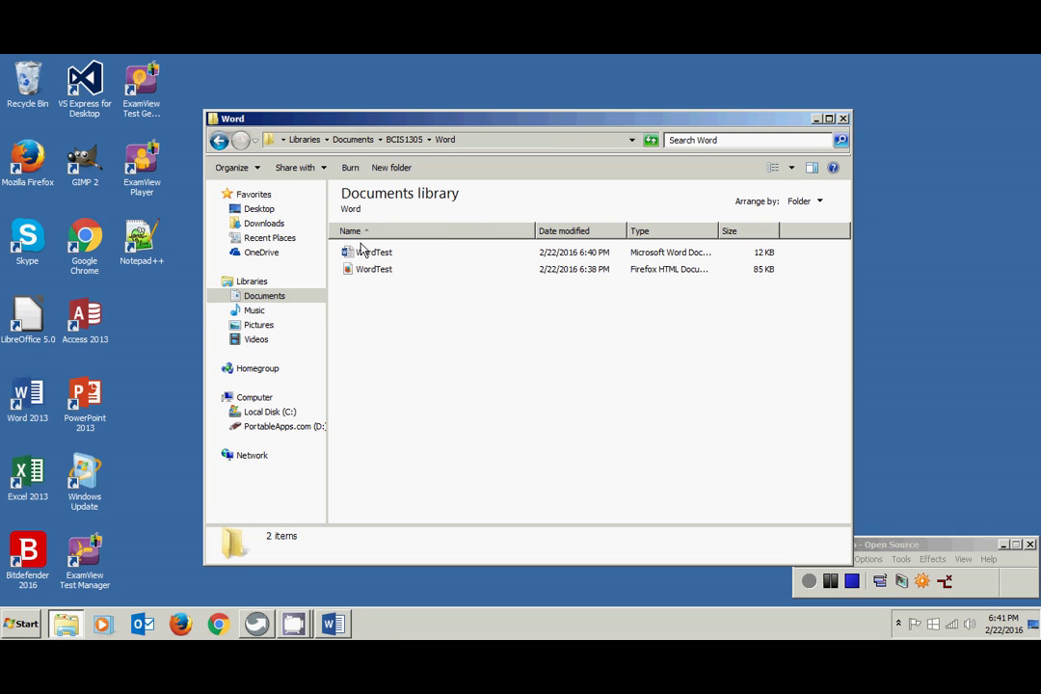
mouse_move(365, 257)
mouse_move(369, 257)
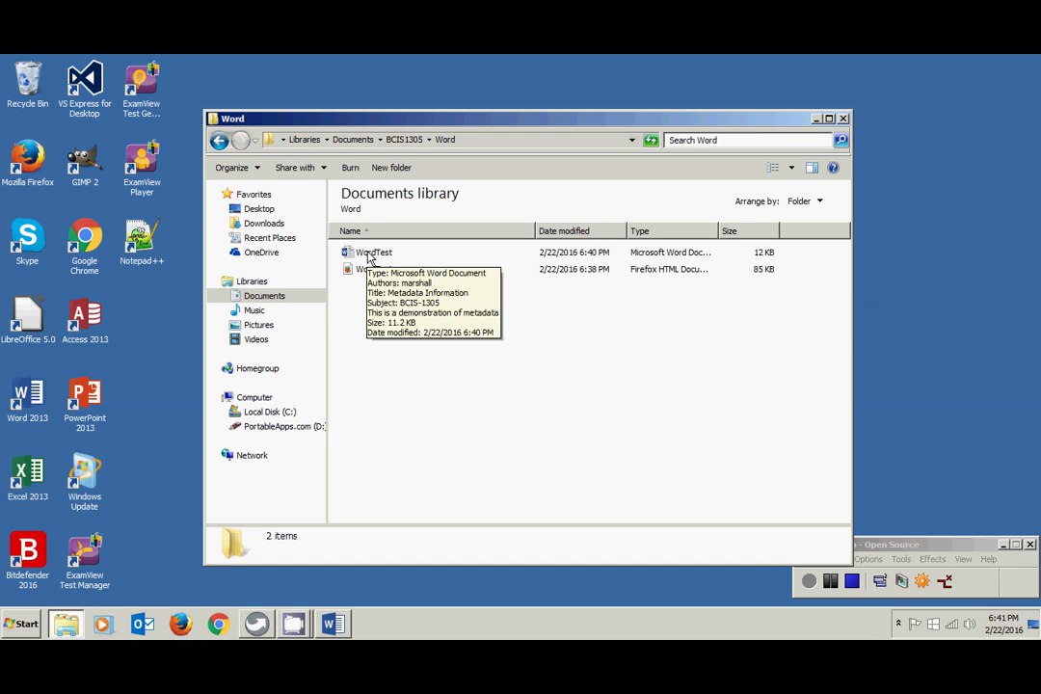
left_click(330, 626)
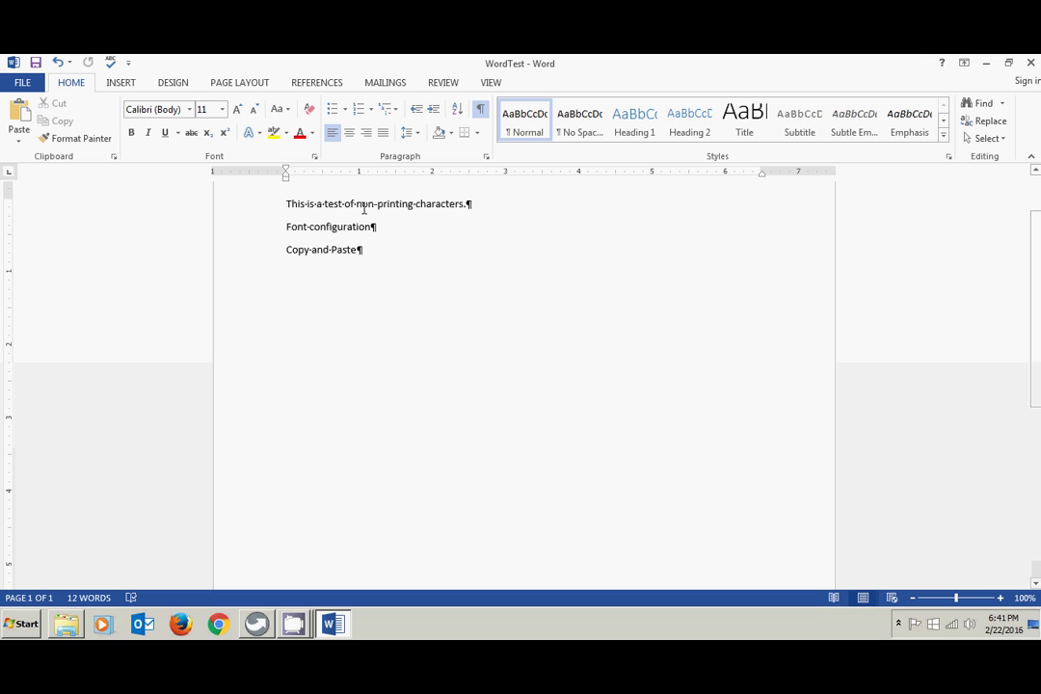
- Open the Clipboard pane and delete its stored item
left_click(113, 157)
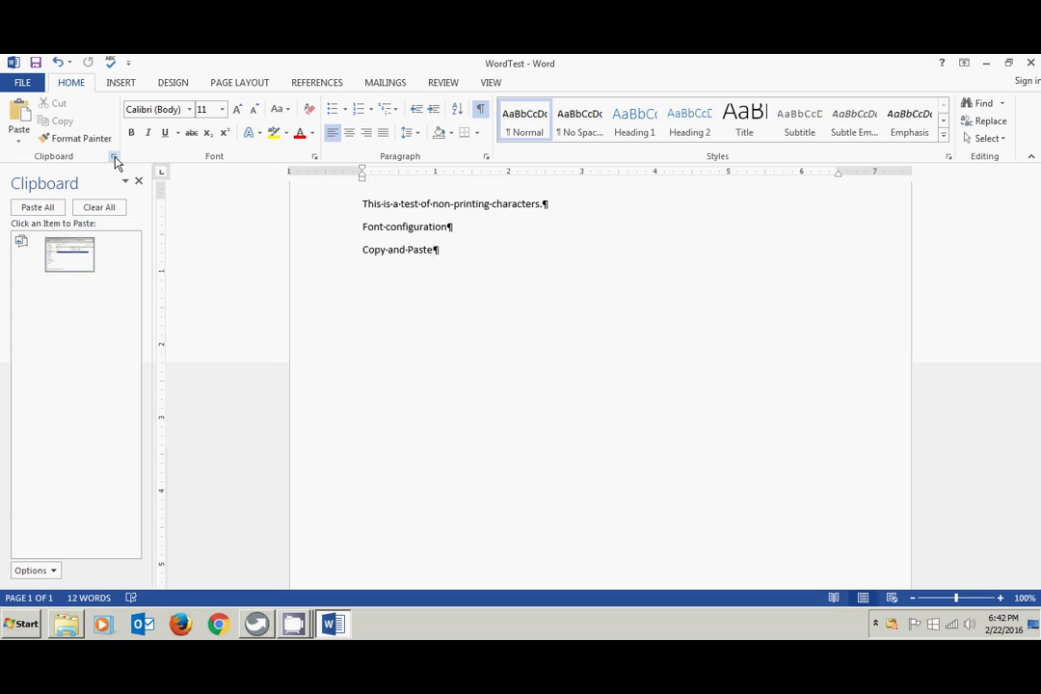
left_click(119, 261)
left_click(103, 308)
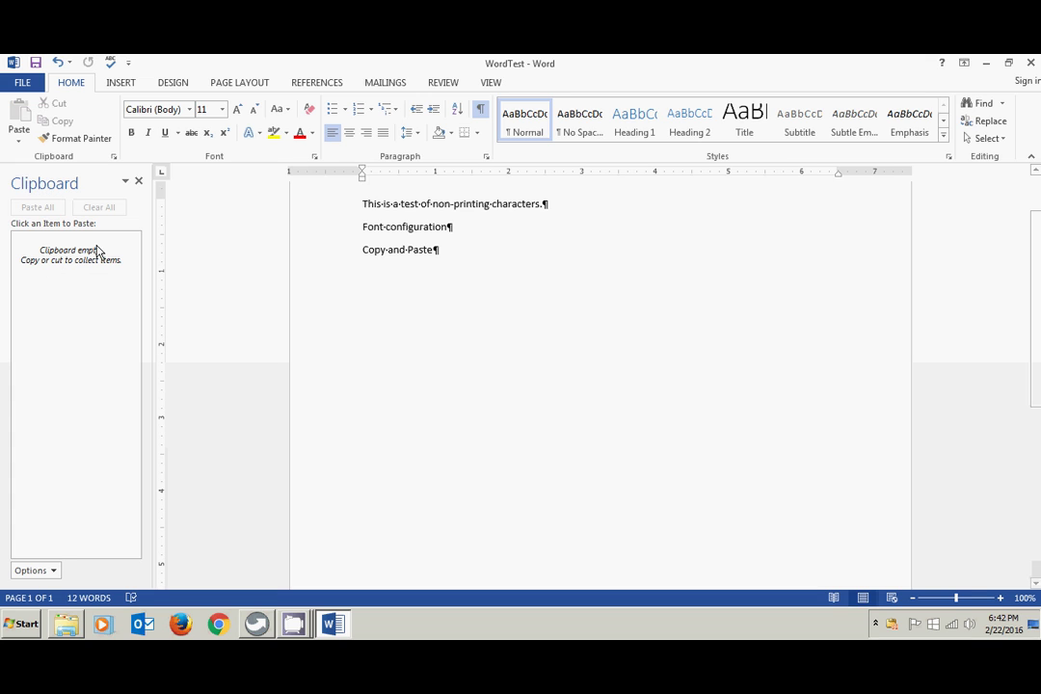
- Select the first line, with and without its paragraph mark, then deselect it
left_click_drag(363, 209, 547, 204)
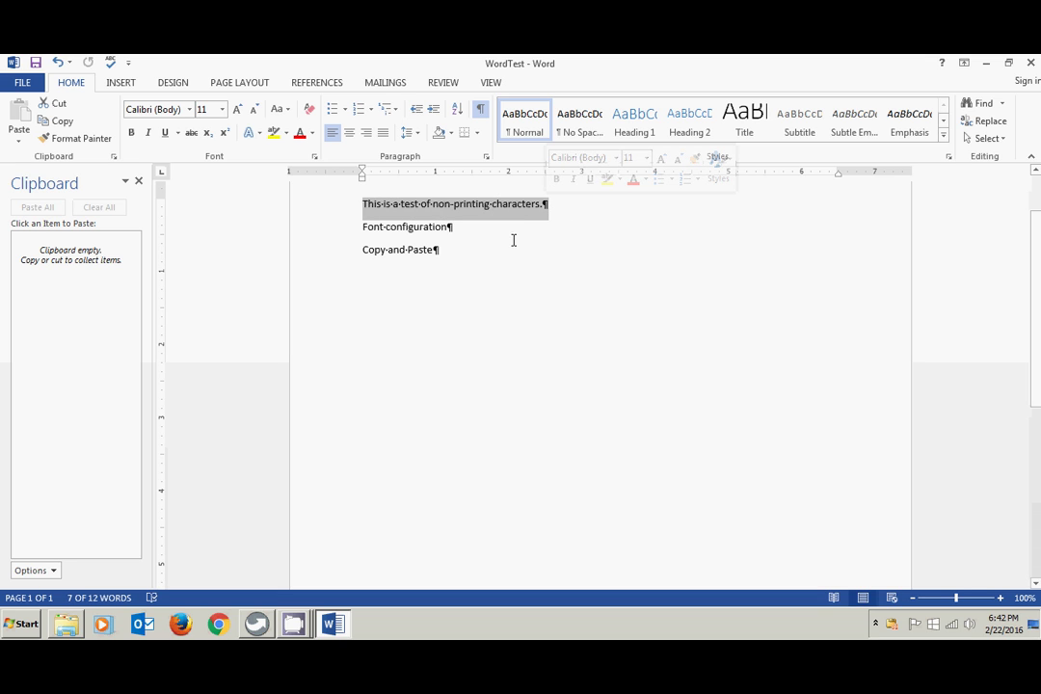
left_click(442, 220)
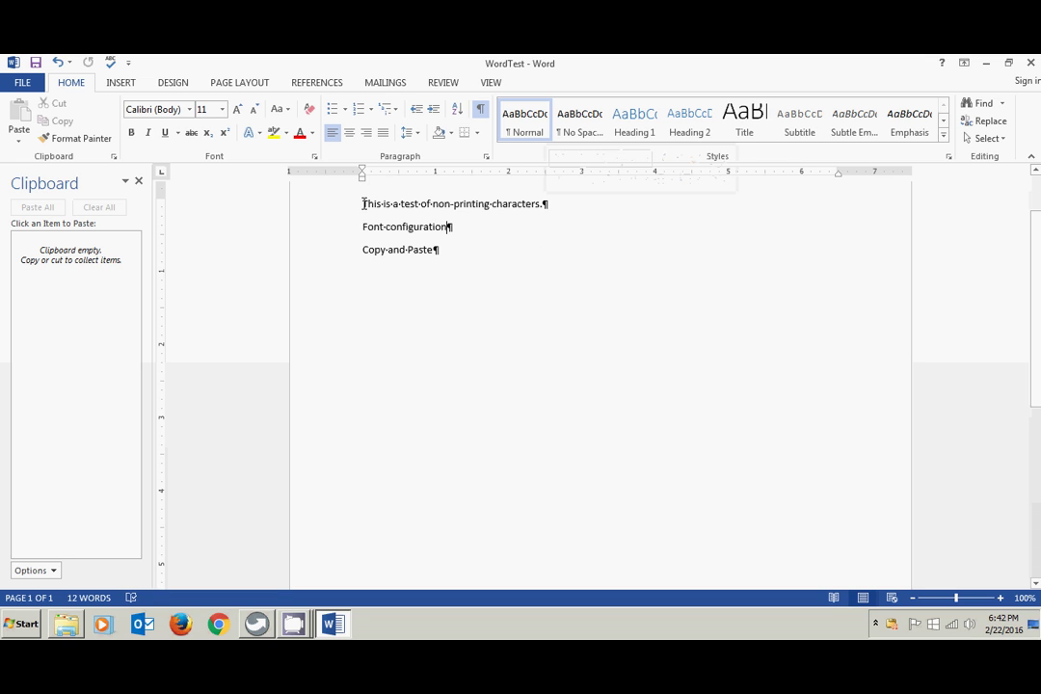
left_click_drag(363, 203, 558, 211)
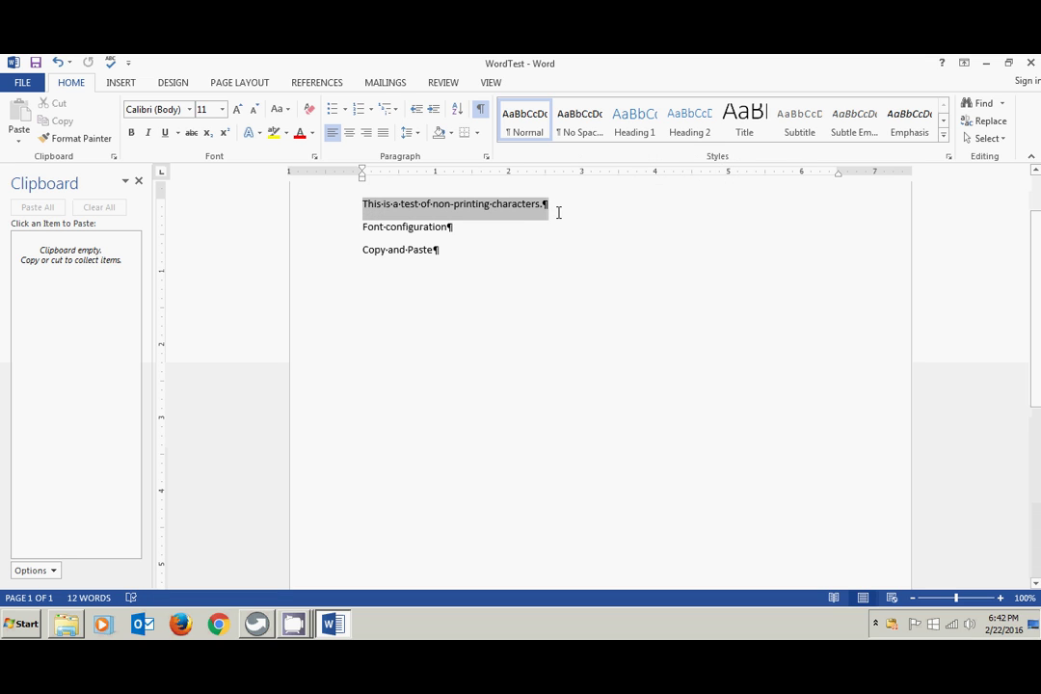
left_click(530, 249)
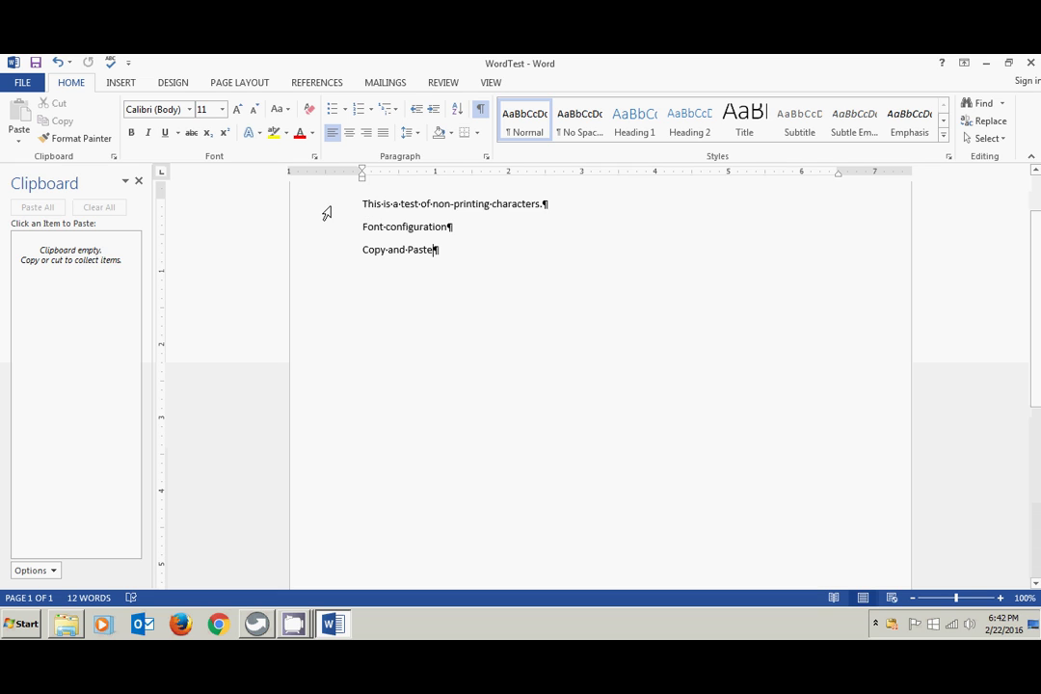
- Select the whole test sentence line and copy it to the clipboard
left_click(327, 213)
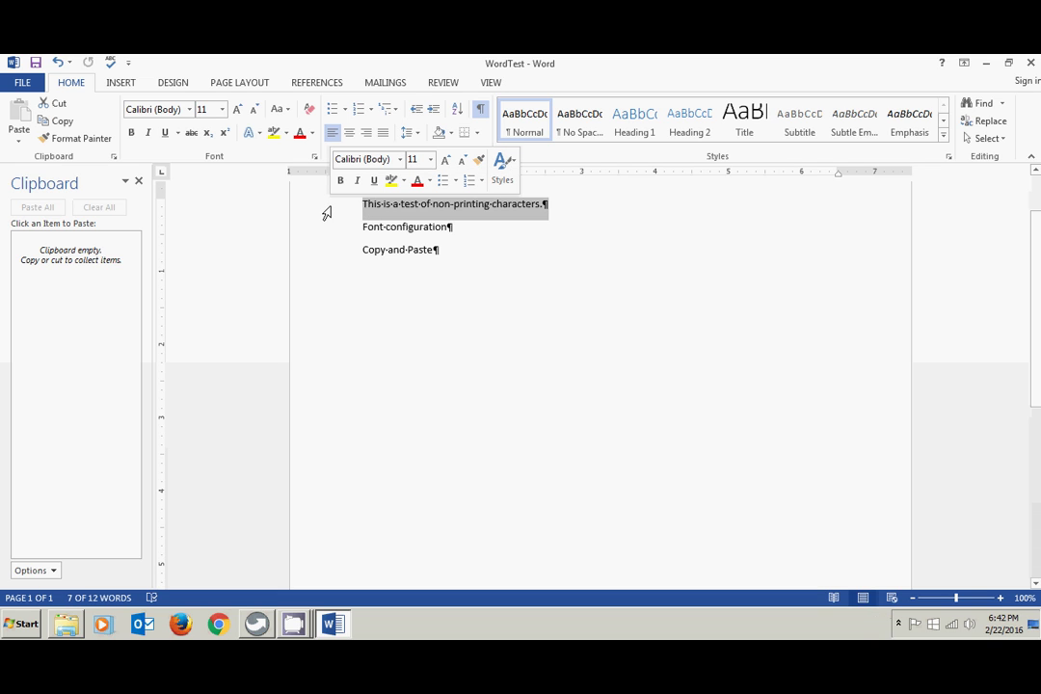
key("Left")
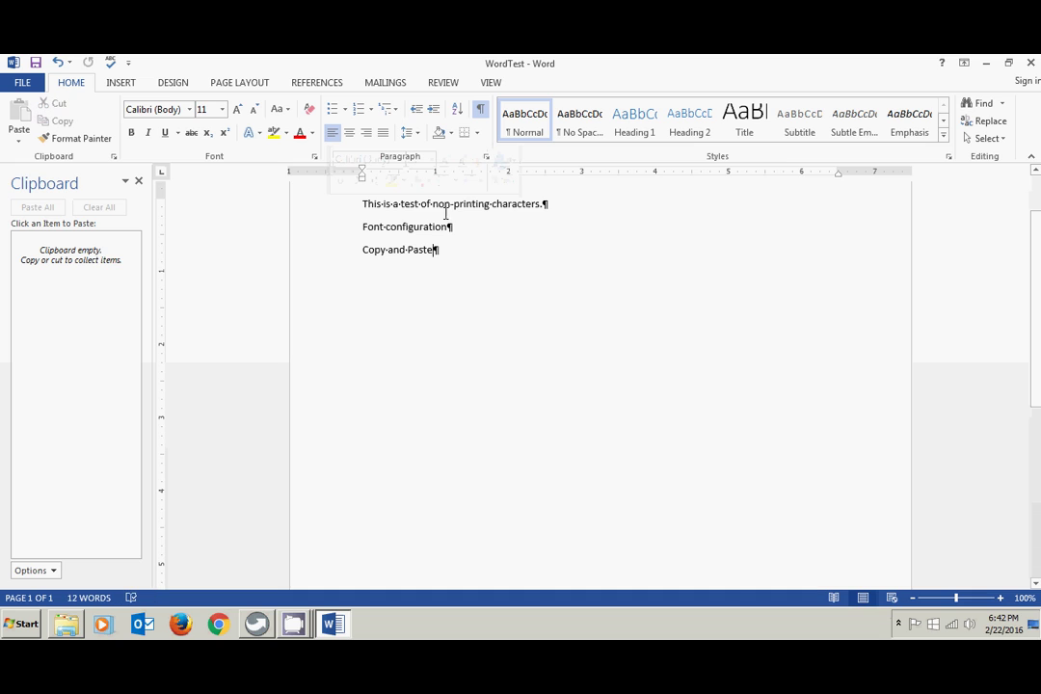
triple_click(428, 206)
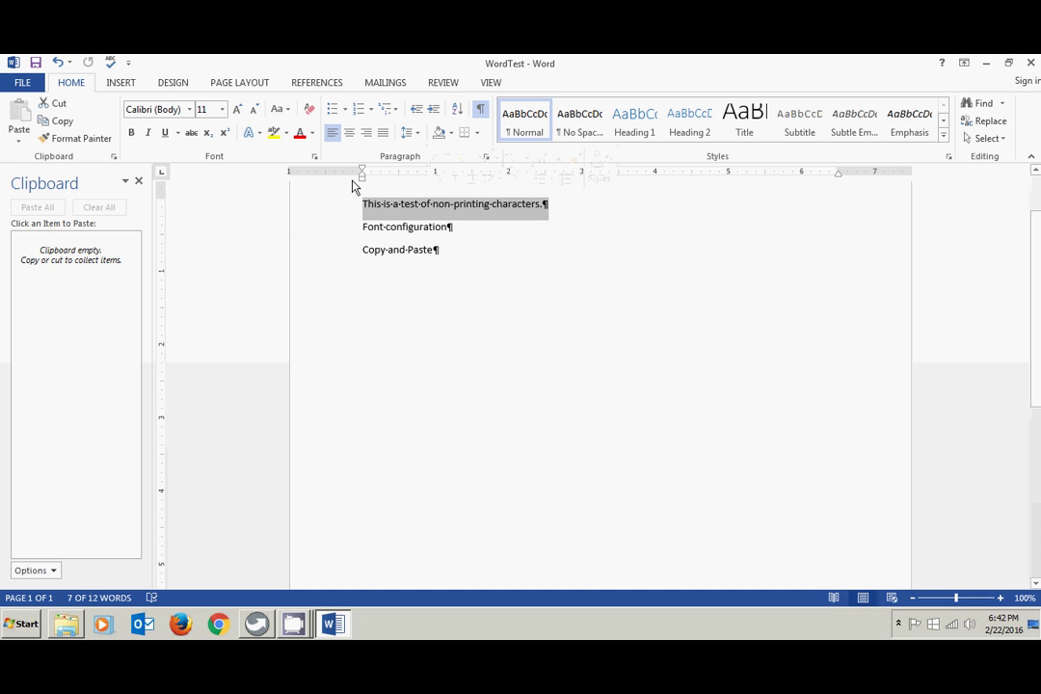
left_click(60, 123)
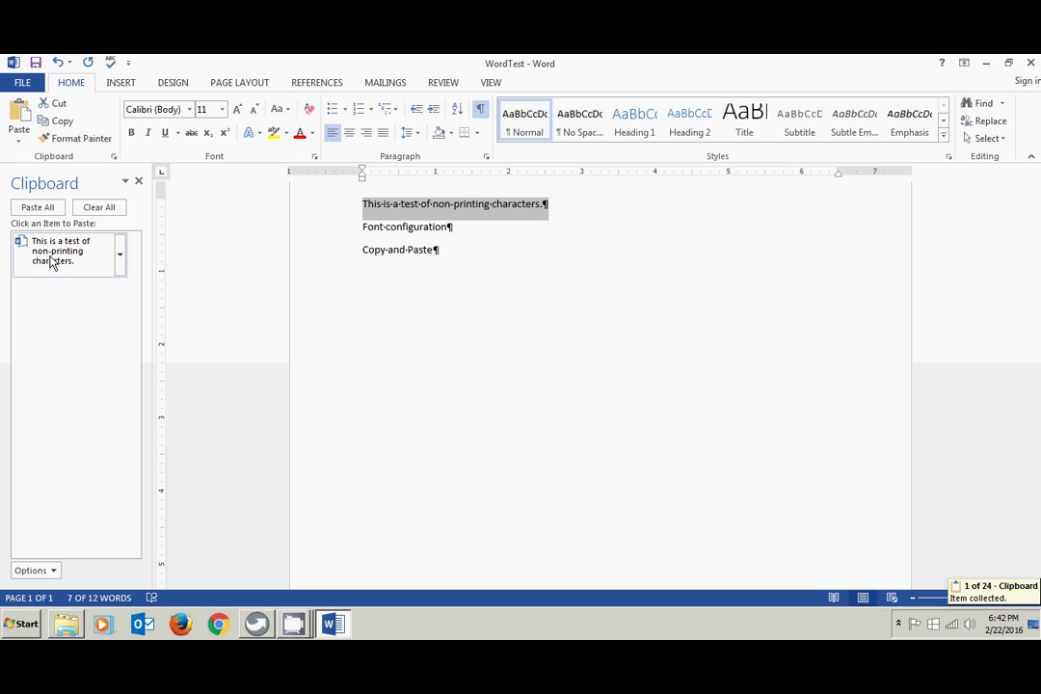
- Copy the 'Font configuration' and 'Copy and Paste' lines, leaving the cursor after 'Copy and Paste'
double_click(369, 227)
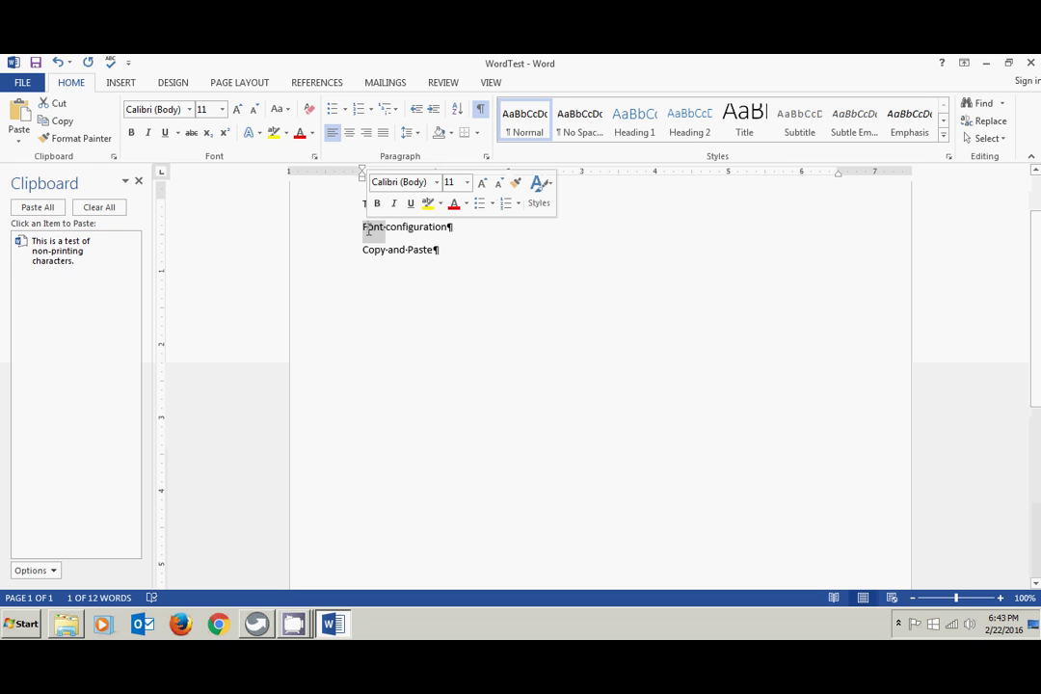
triple_click(368, 228)
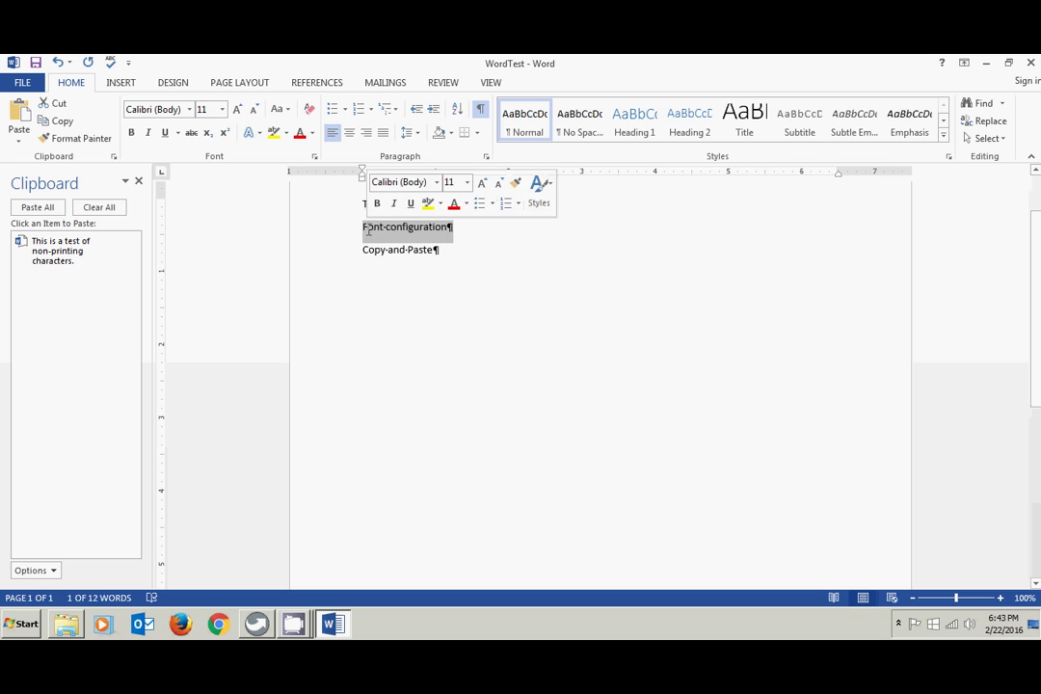
left_click(62, 121)
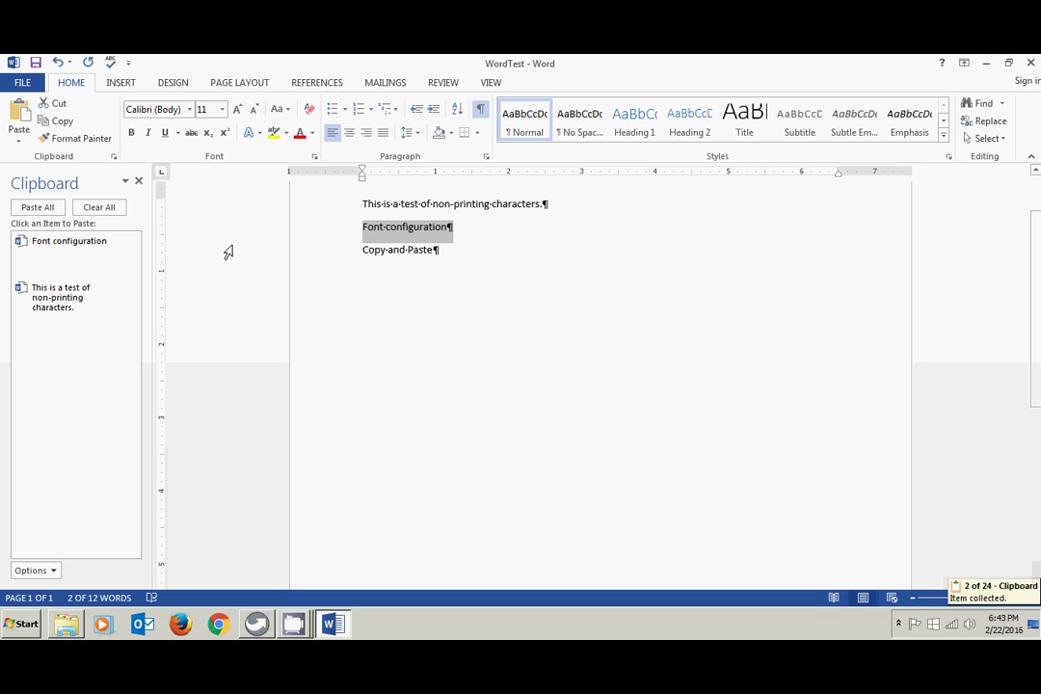
triple_click(373, 250)
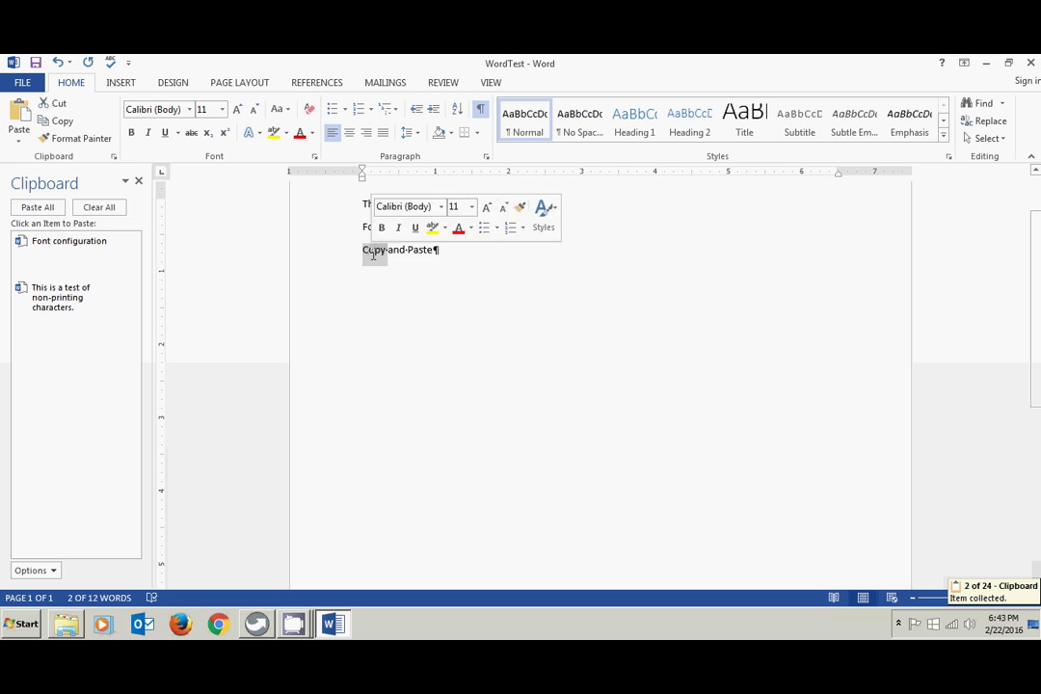
left_click(62, 122)
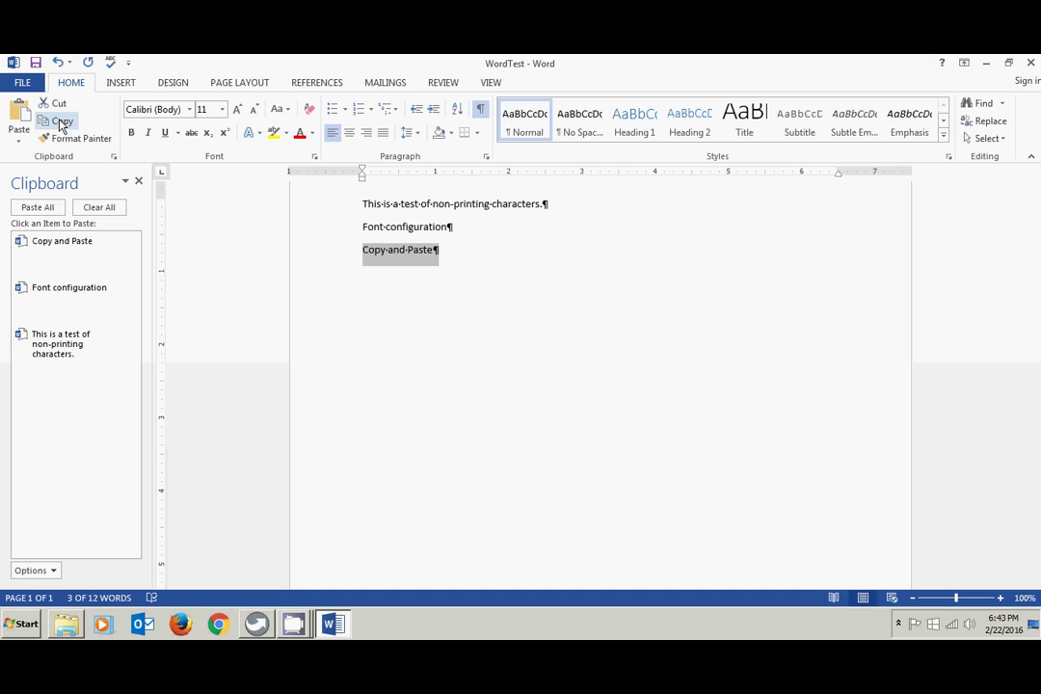
left_click(452, 253)
- On a new line below 'Copy and Paste', paste 'Font configuration' and the test sentence twice
key("Return")
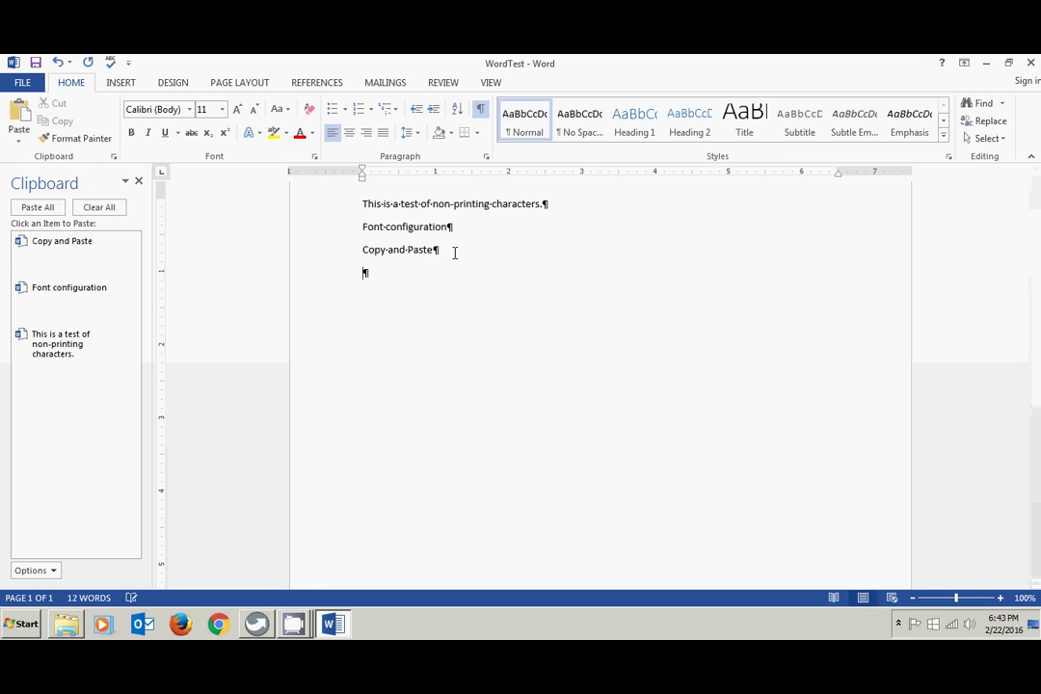
left_click(84, 295)
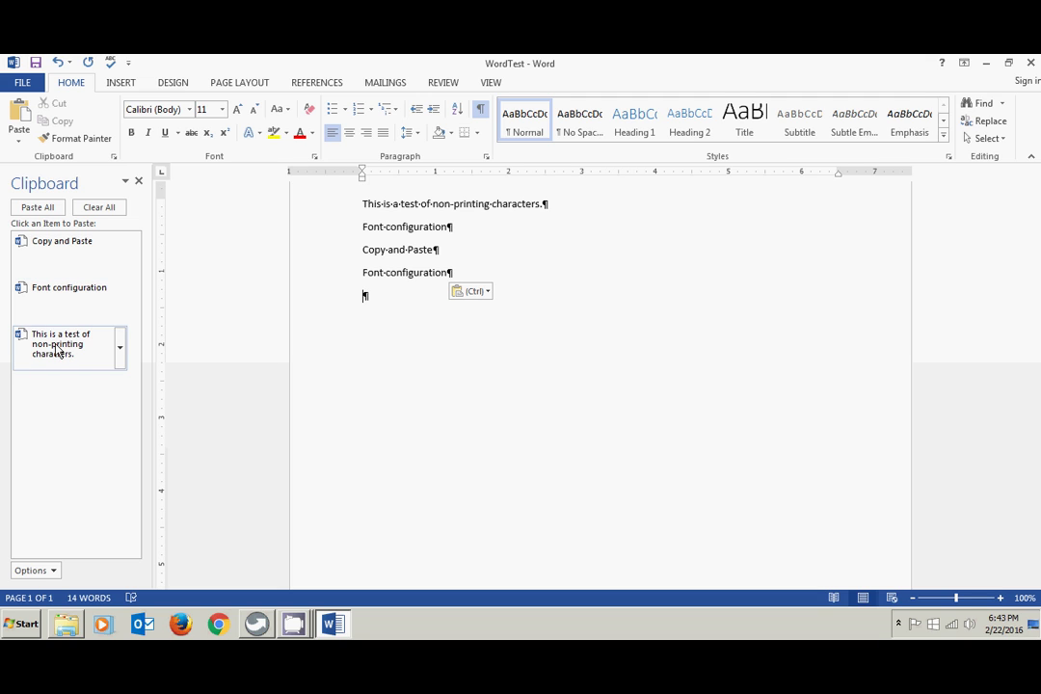
left_click(56, 352)
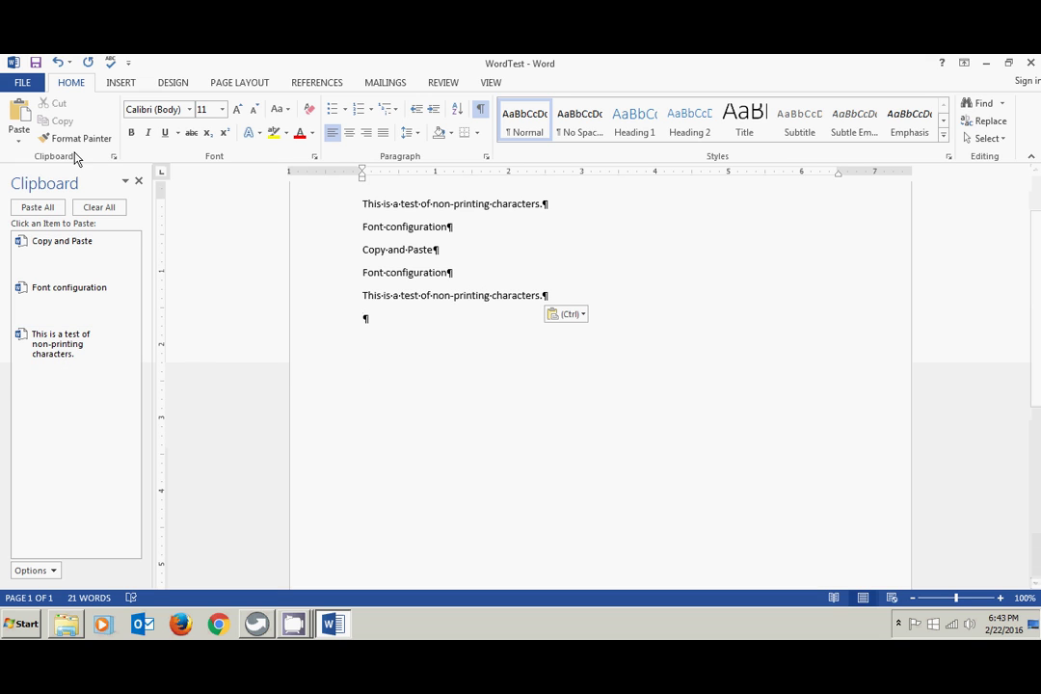
left_click(22, 114)
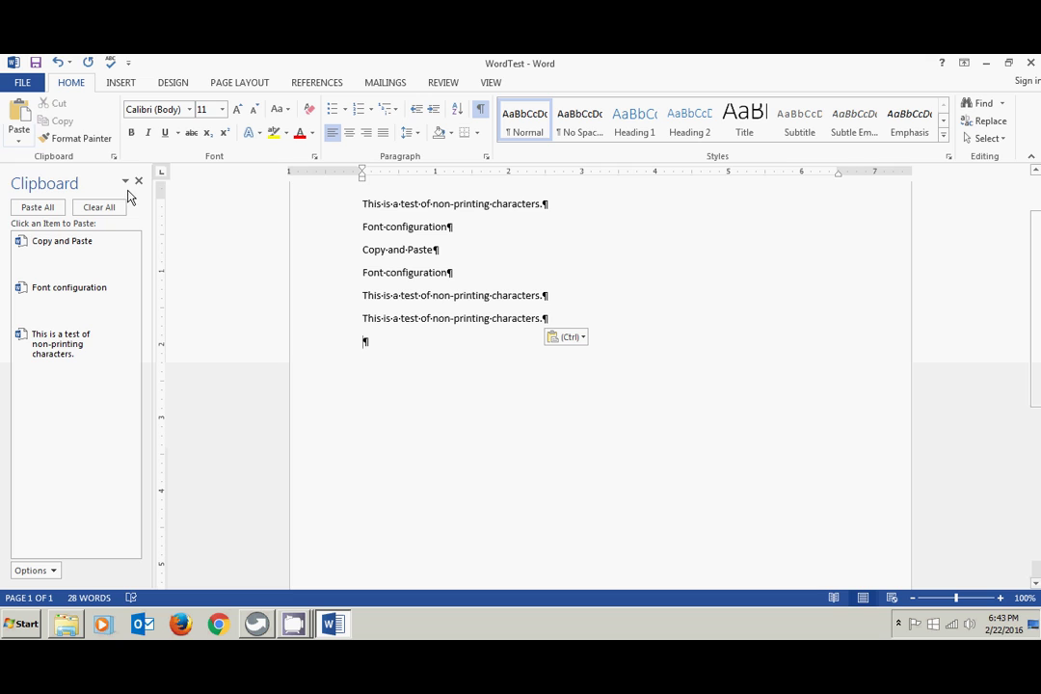
left_click(19, 143)
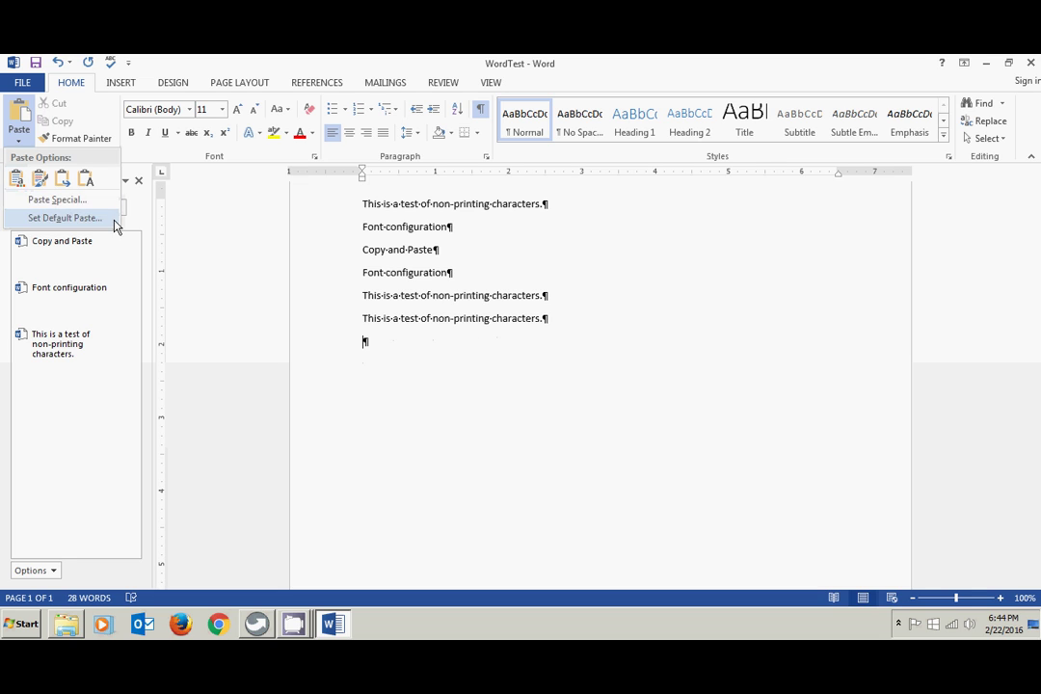
left_click(69, 200)
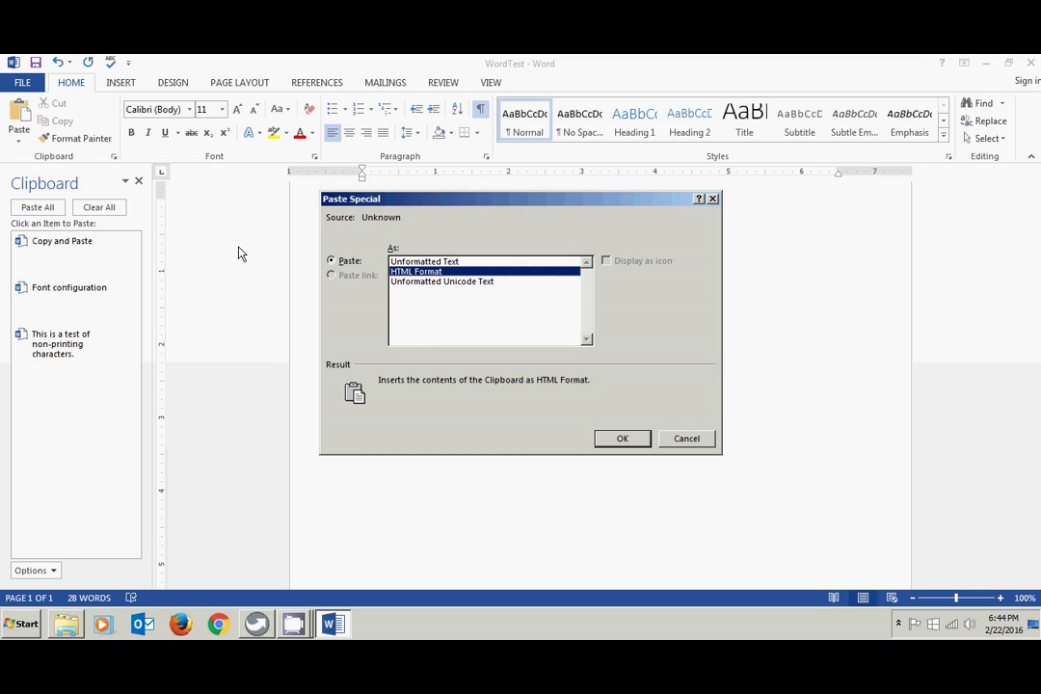
left_click(687, 439)
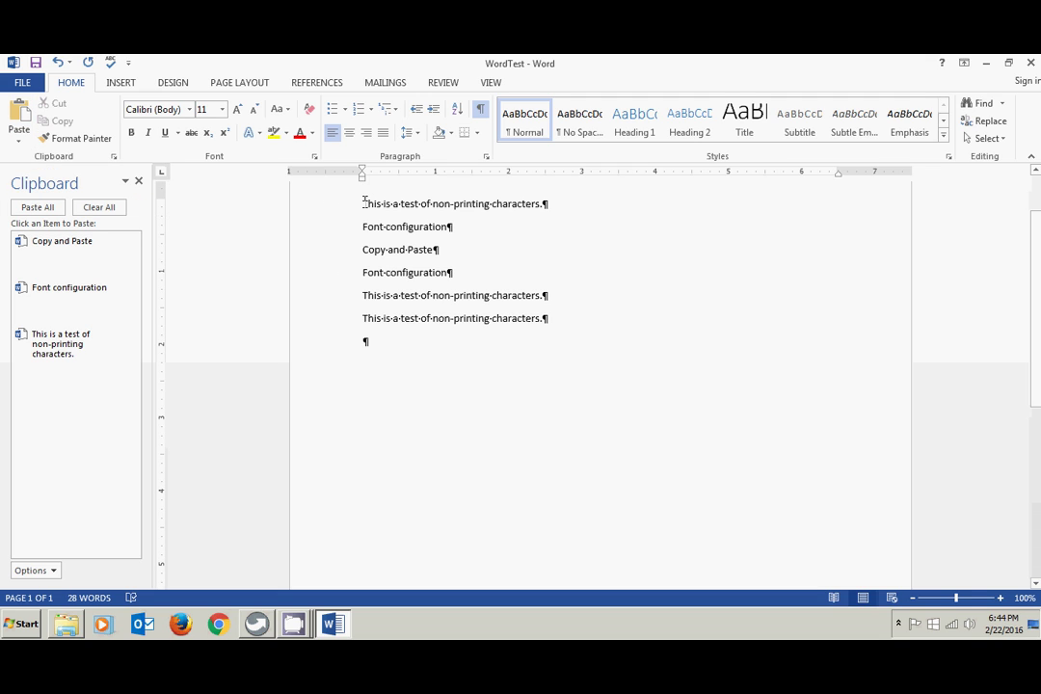
- Format the first test sentence as bold, italic, 14 pt
left_click_drag(365, 203, 546, 204)
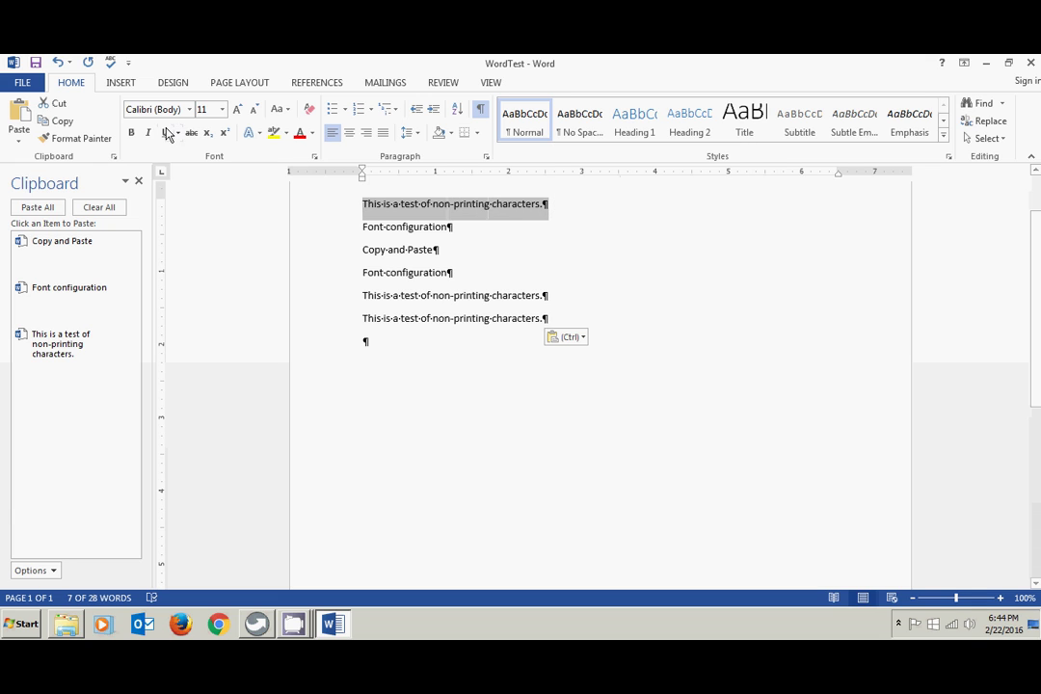
left_click(132, 132)
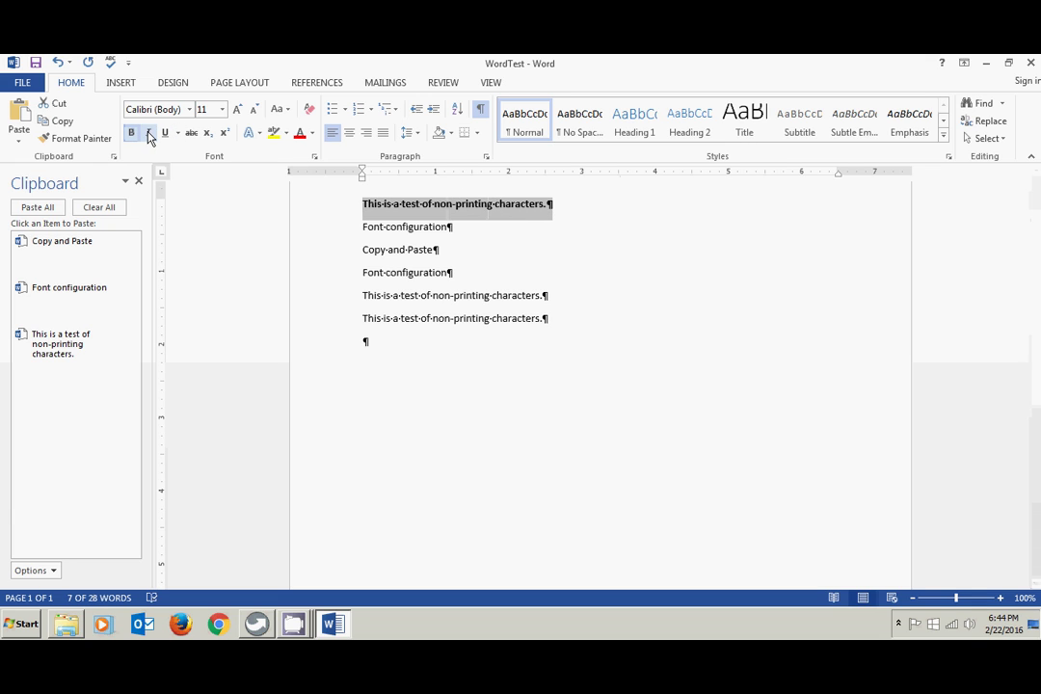
left_click(149, 133)
left_click(223, 110)
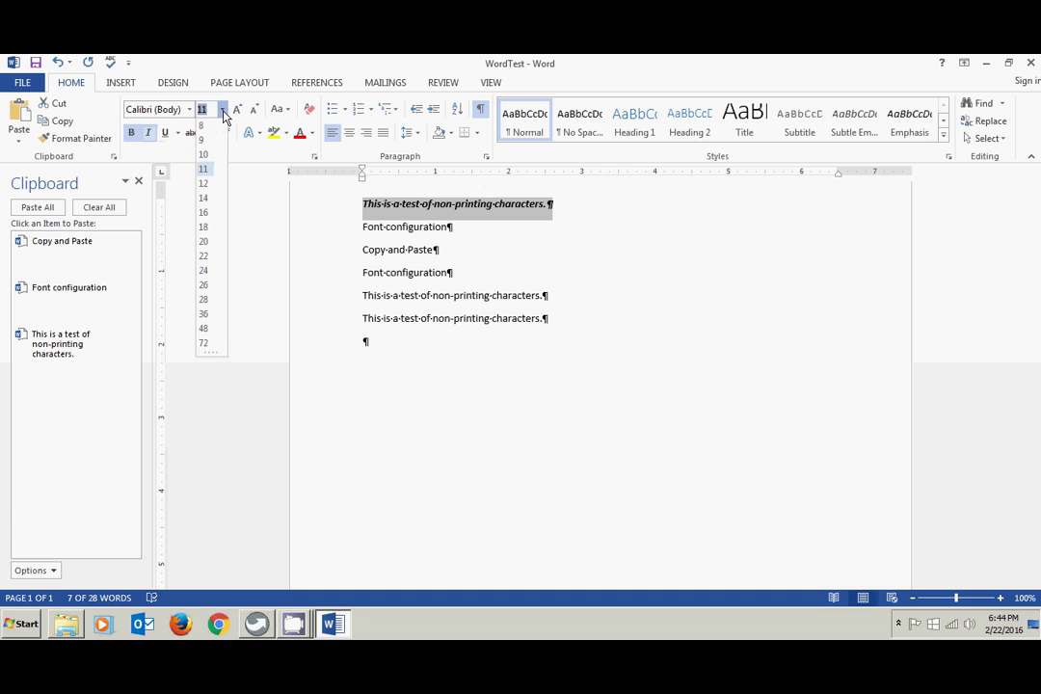
left_click(204, 199)
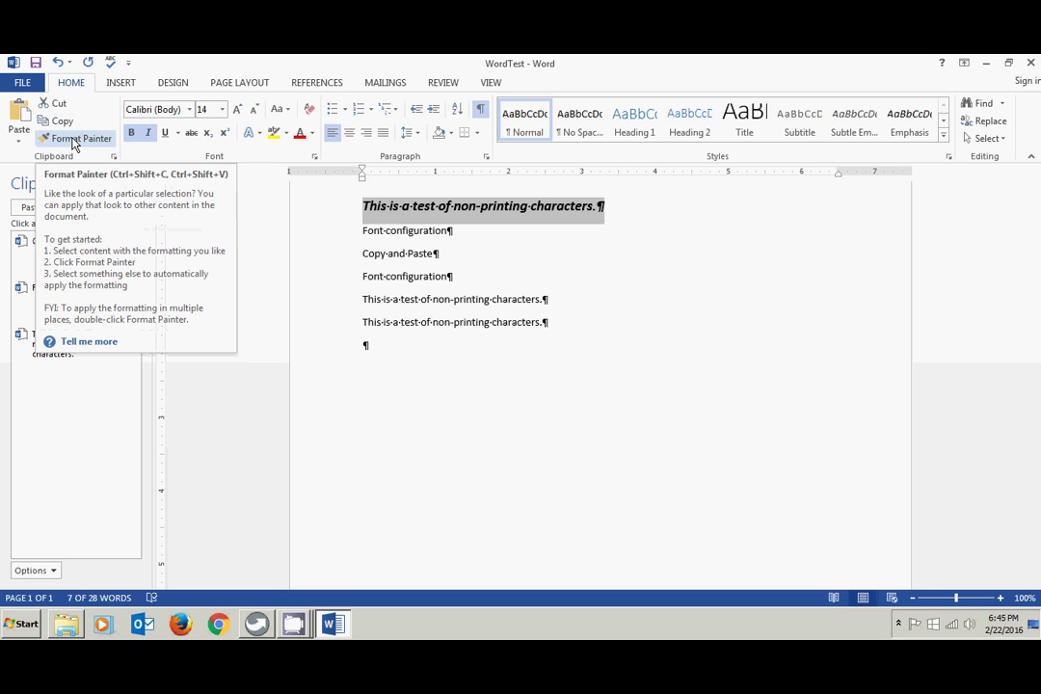
- Use Format Painter to copy the first line's bold italic 14 pt formatting onto the Copy and Paste line
left_click(73, 140)
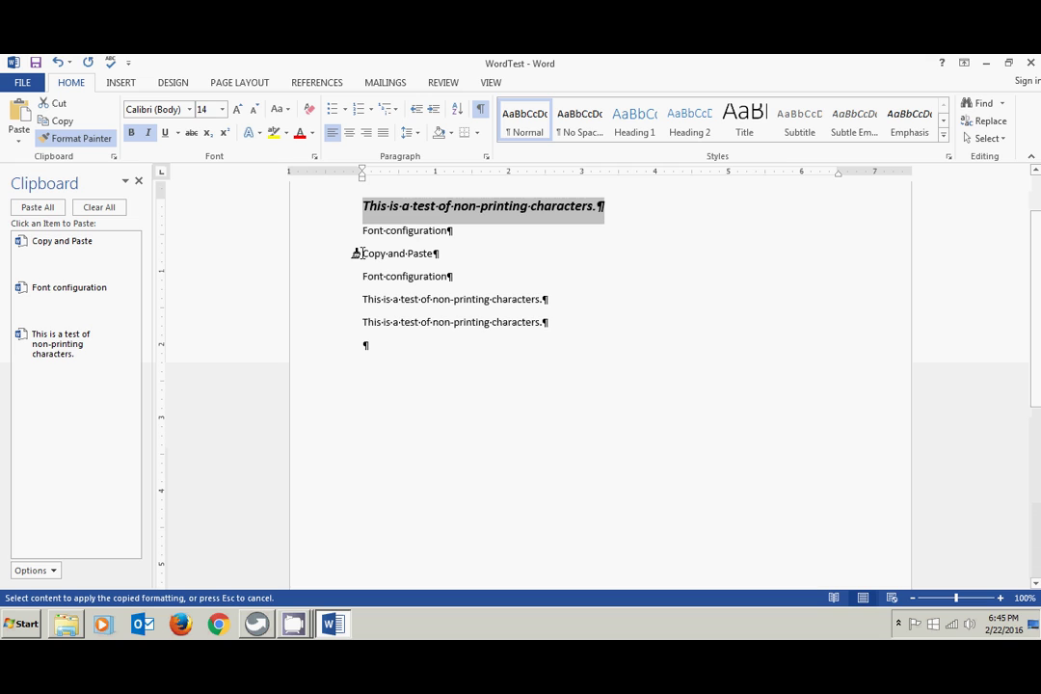
left_click_drag(356, 254, 421, 255)
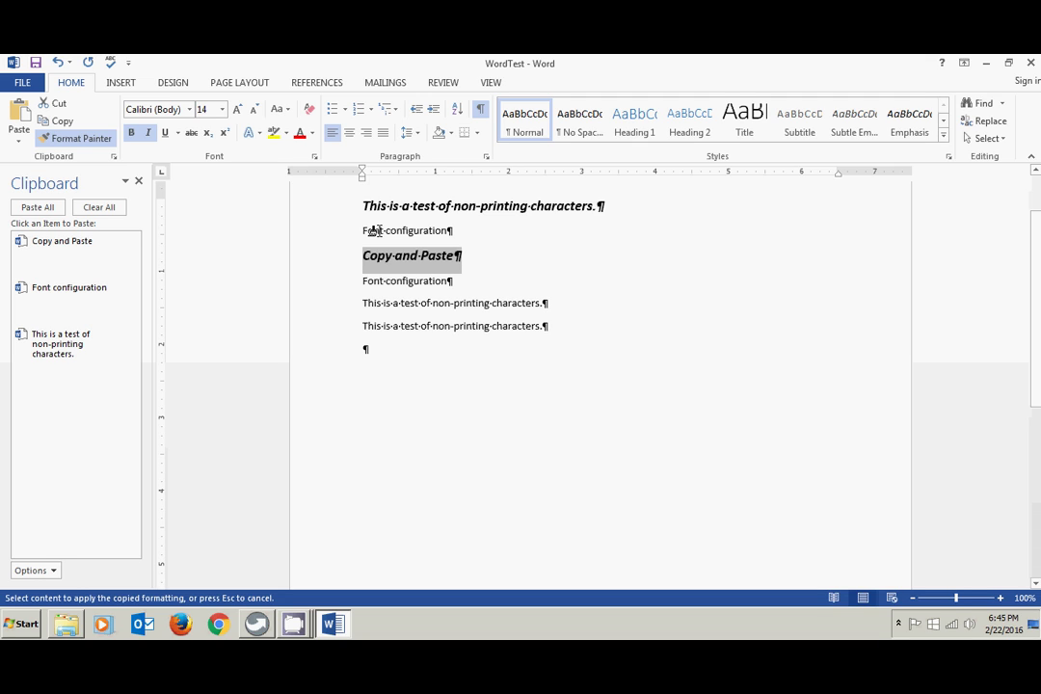
key("Escape")
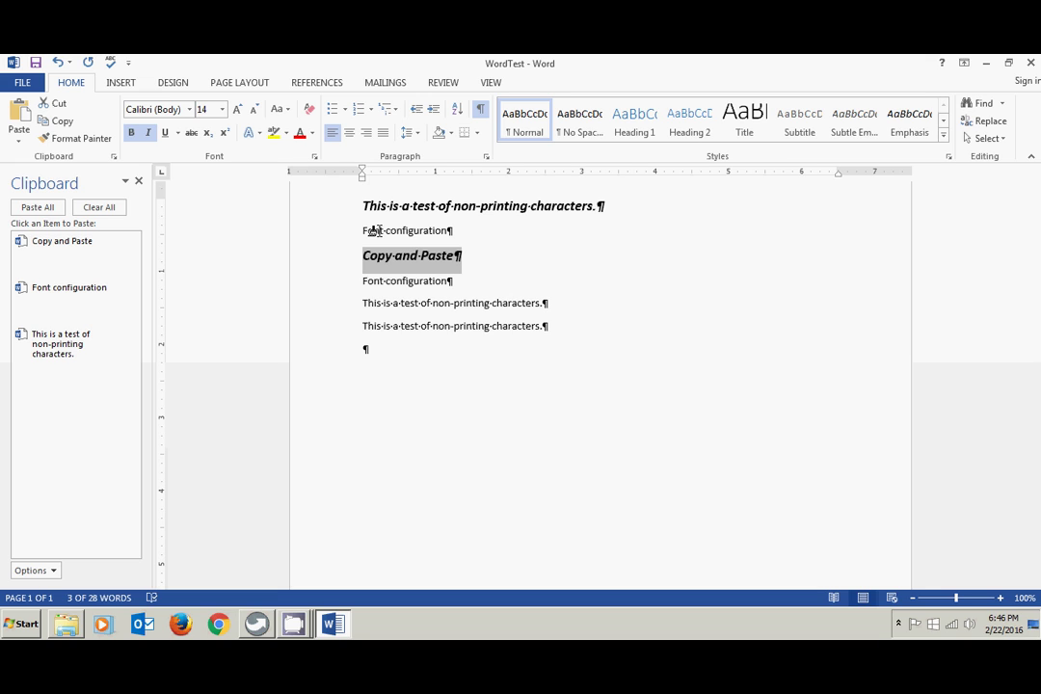
mouse_move(330, 261)
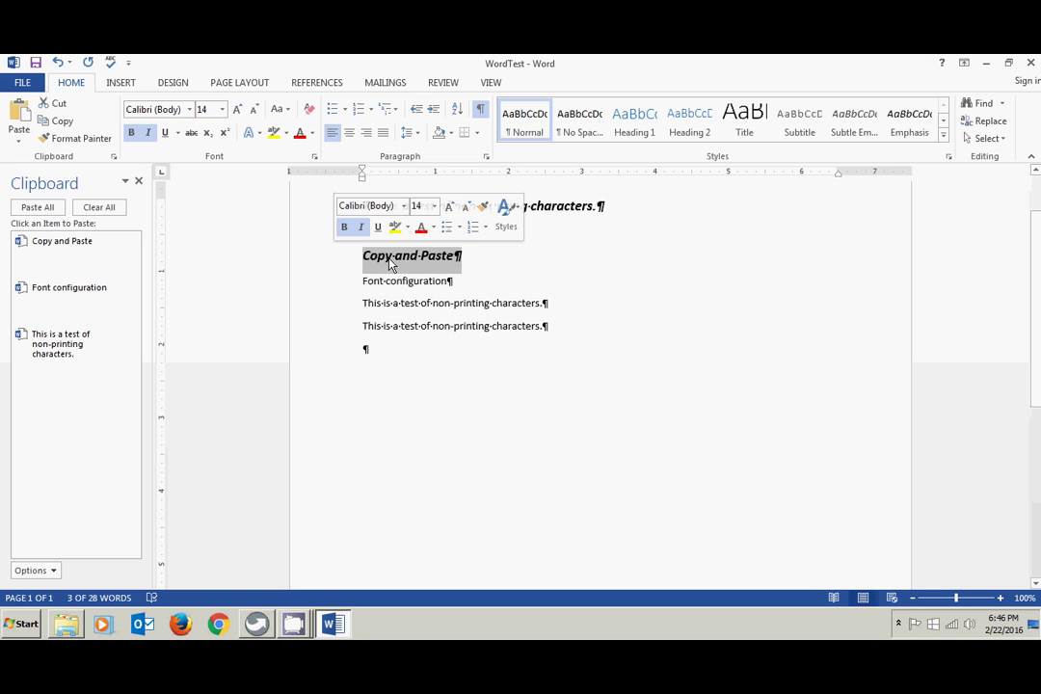
key("Left")
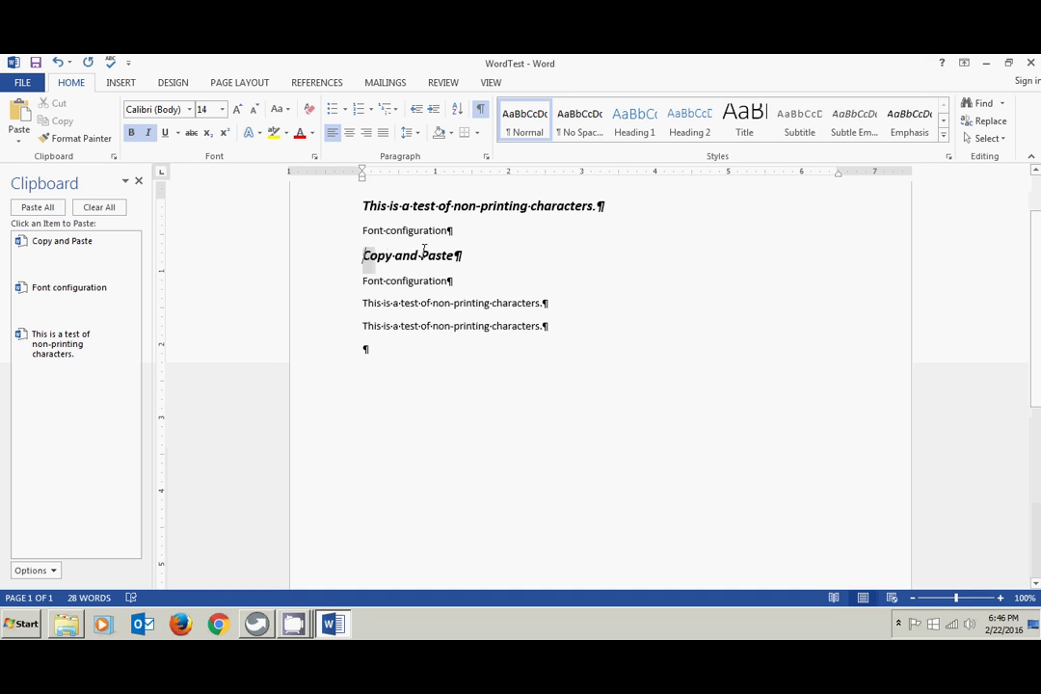
- Clear all formatting from the Copy and Paste line, returning it to plain 11 pt Calibri
triple_click(423, 254)
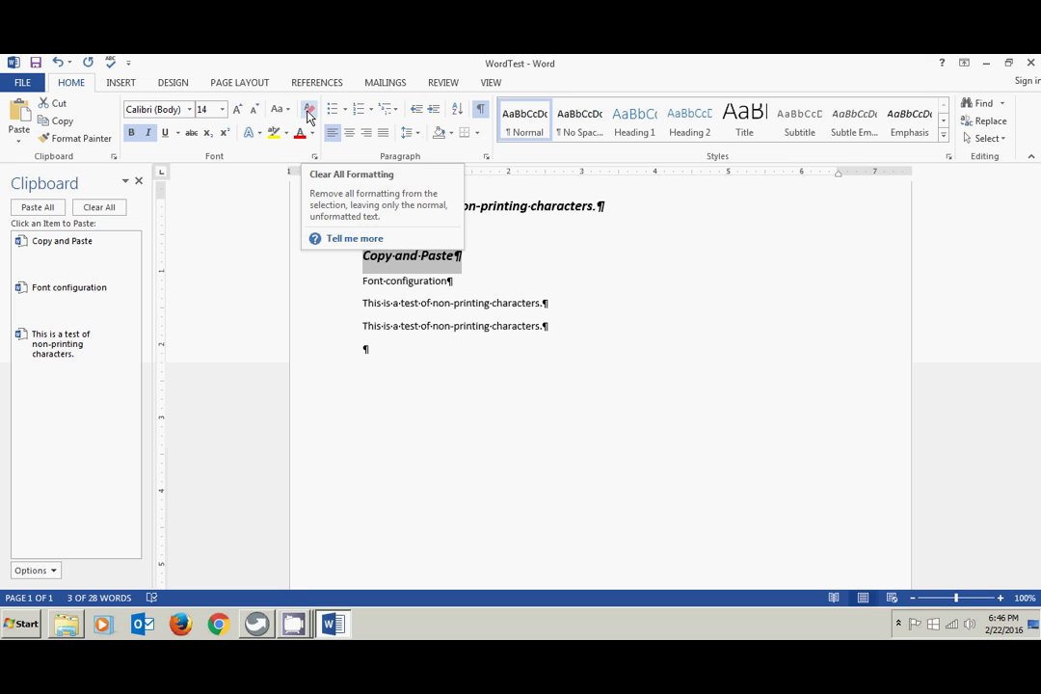
left_click(309, 112)
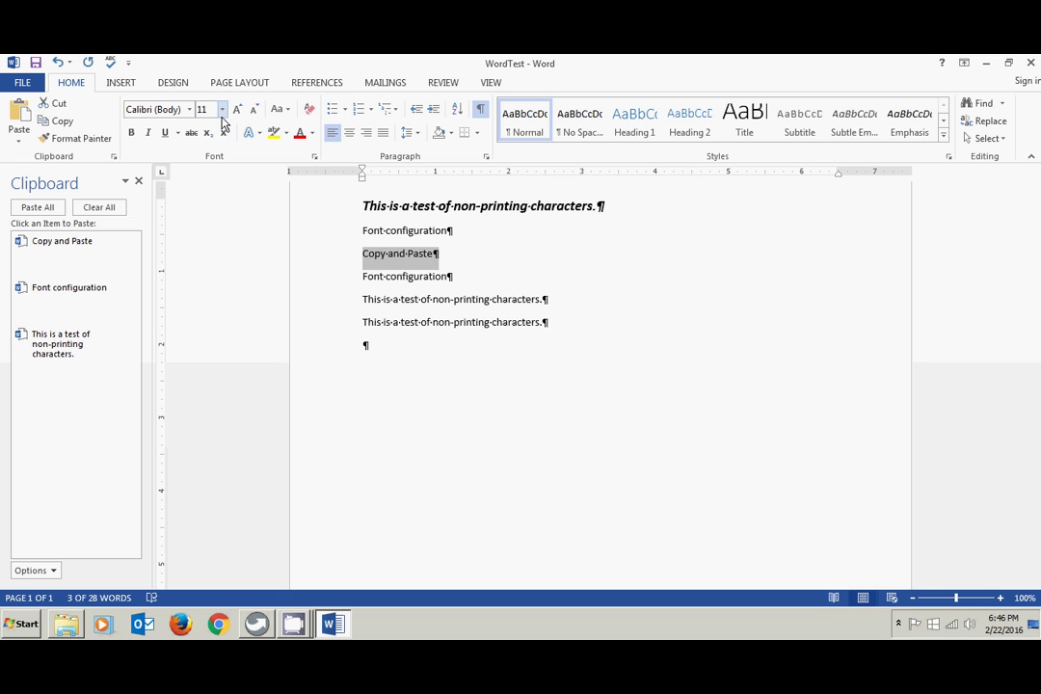
left_click(189, 110)
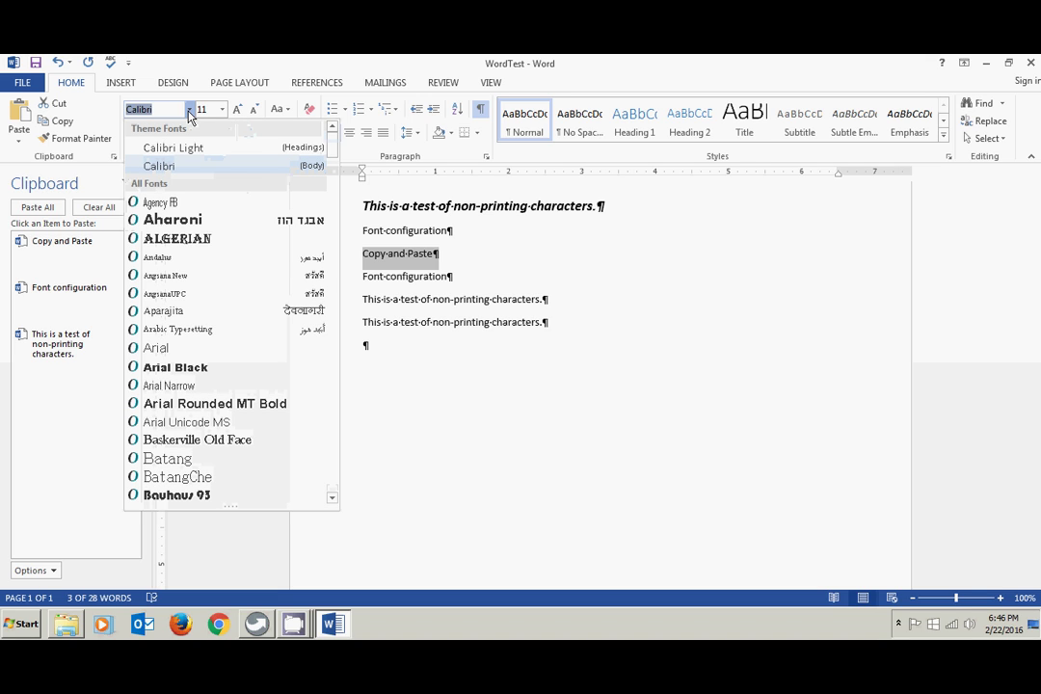
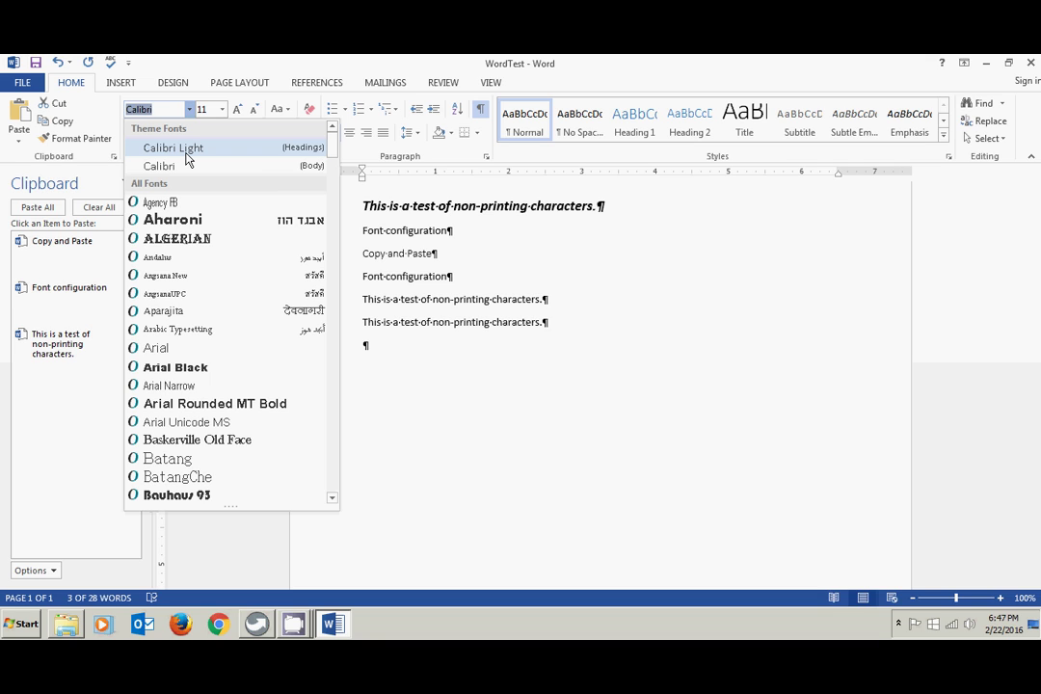
- Replace the selected Copy and Paste line with the text 1/72-11/72
left_click(196, 77)
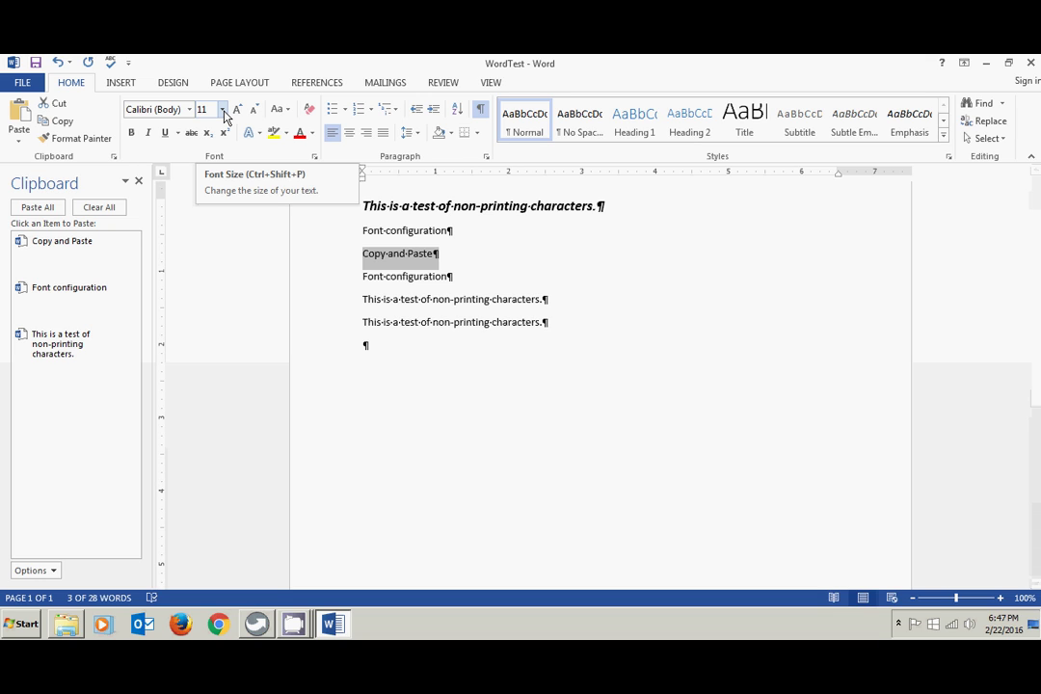
key("BackSpace")
type("1/")
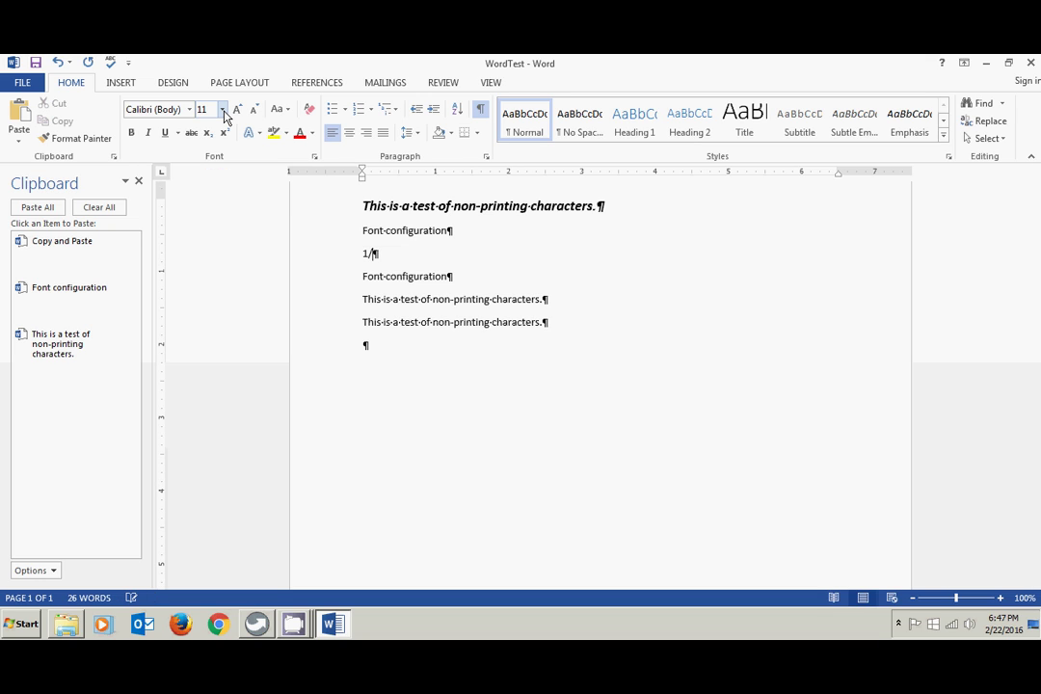
type("72-11/72")
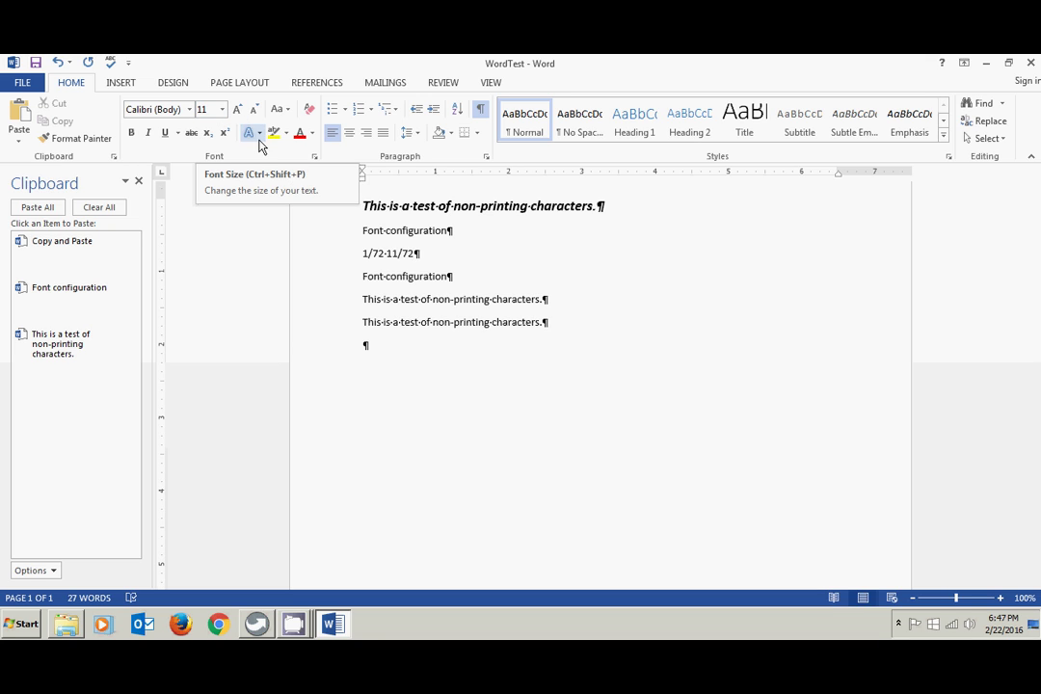
left_click(341, 266)
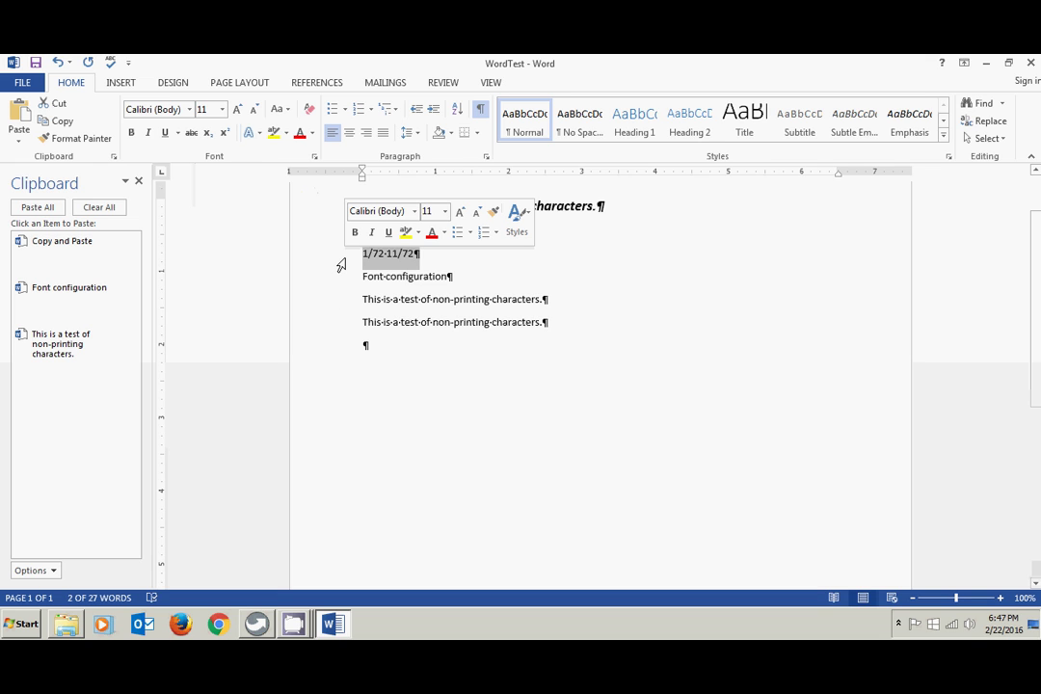
left_click(238, 110)
left_click(238, 110)
left_click(238, 110)
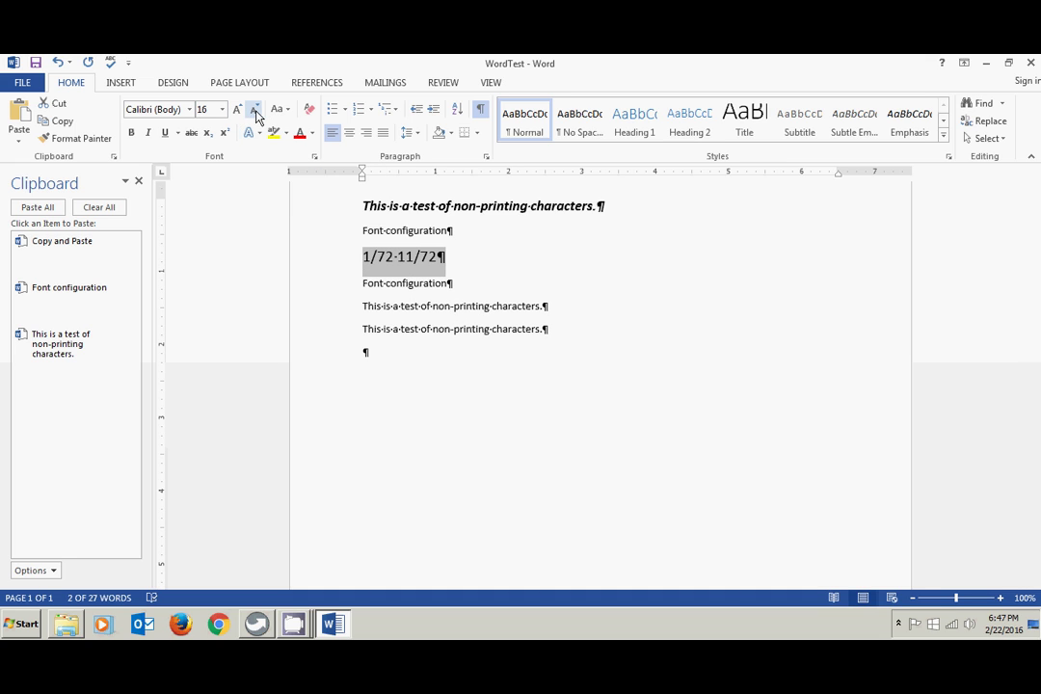
left_click(255, 111)
left_click(254, 111)
left_click(255, 111)
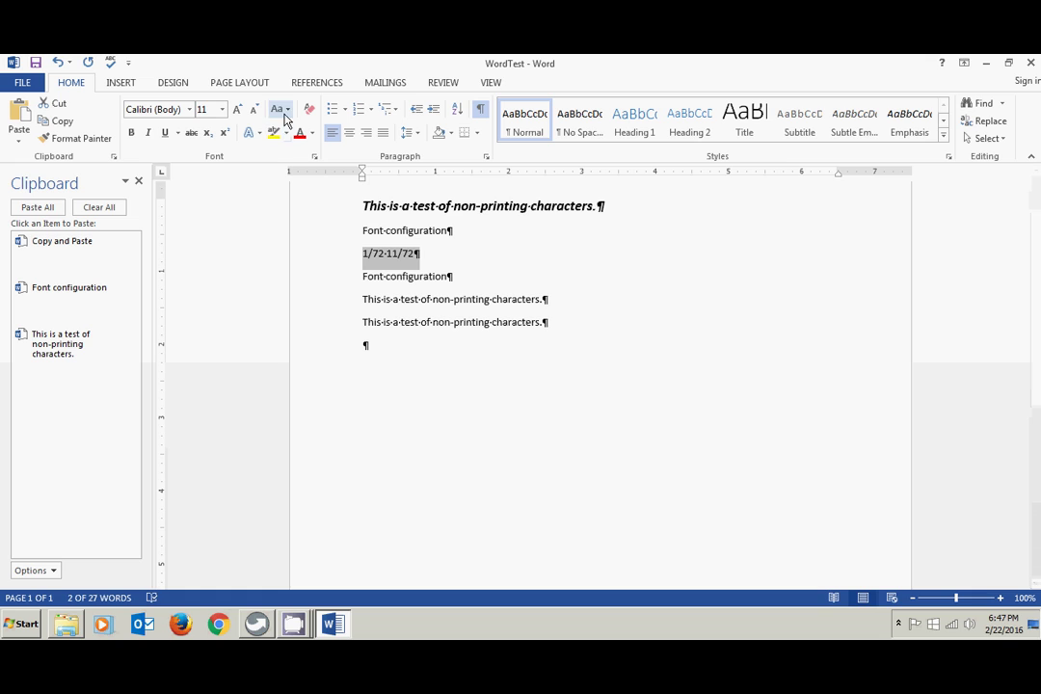
left_click(342, 236)
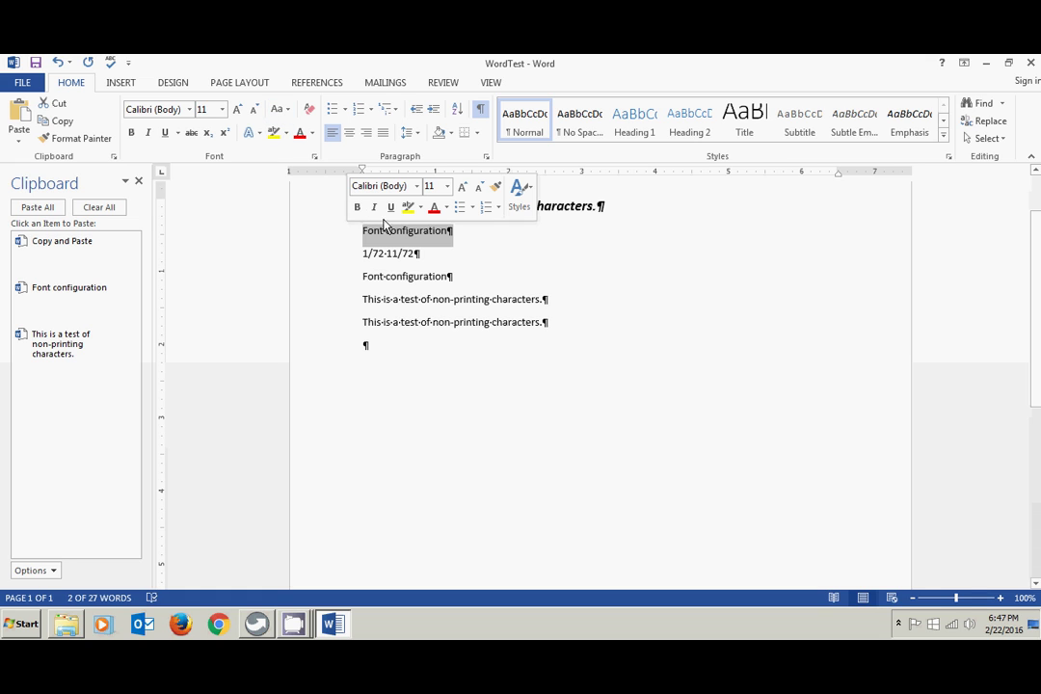
left_click(289, 112)
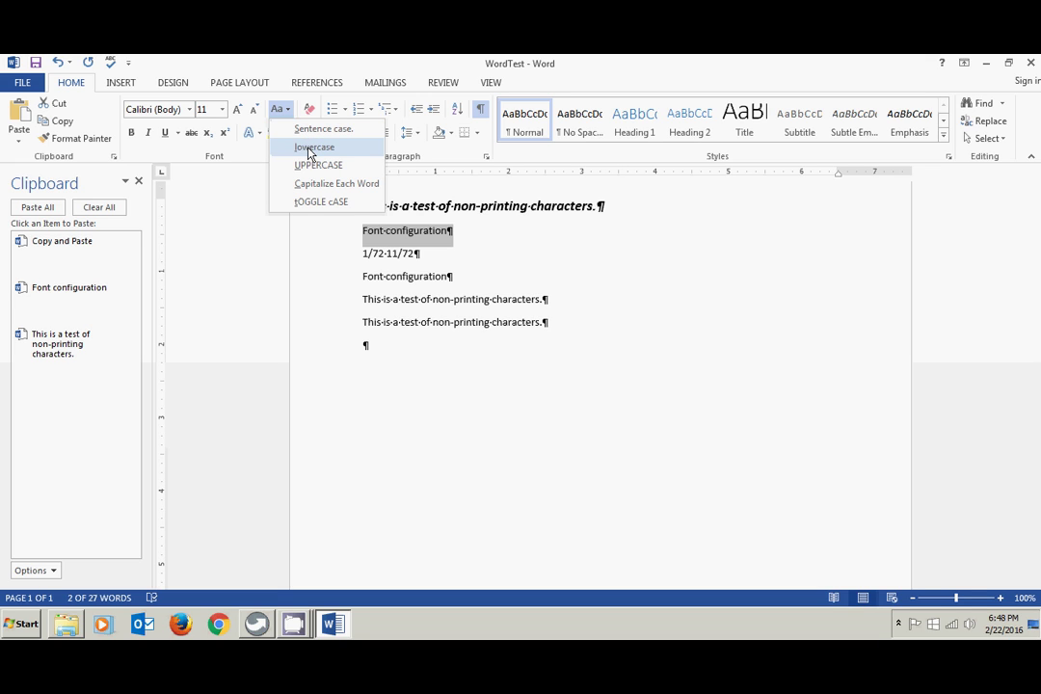
left_click(310, 149)
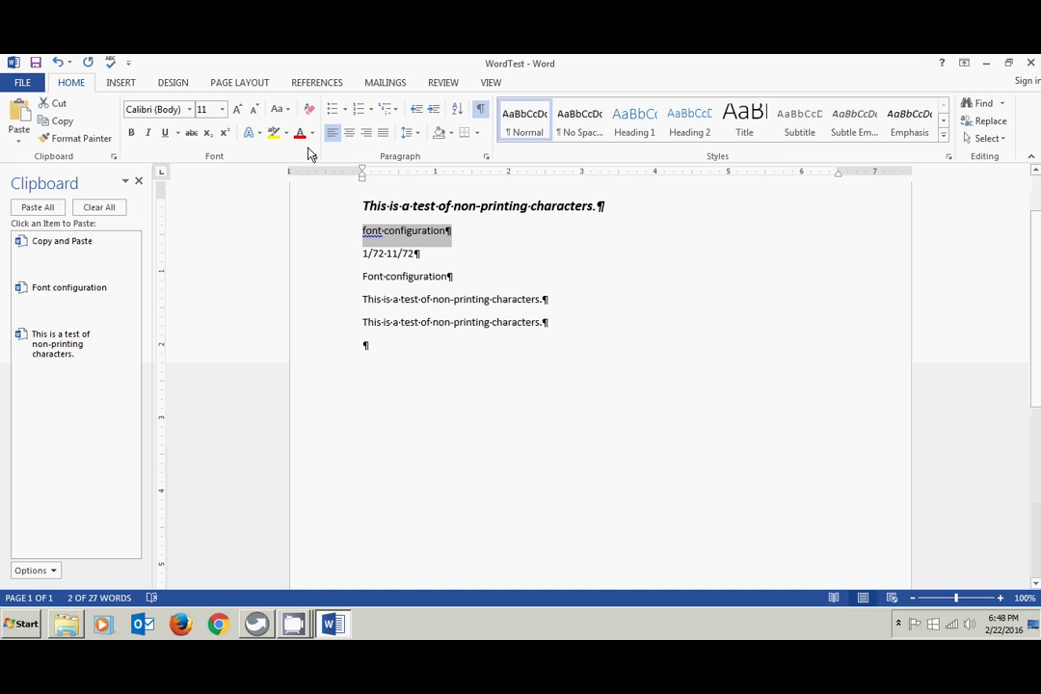
left_click(286, 110)
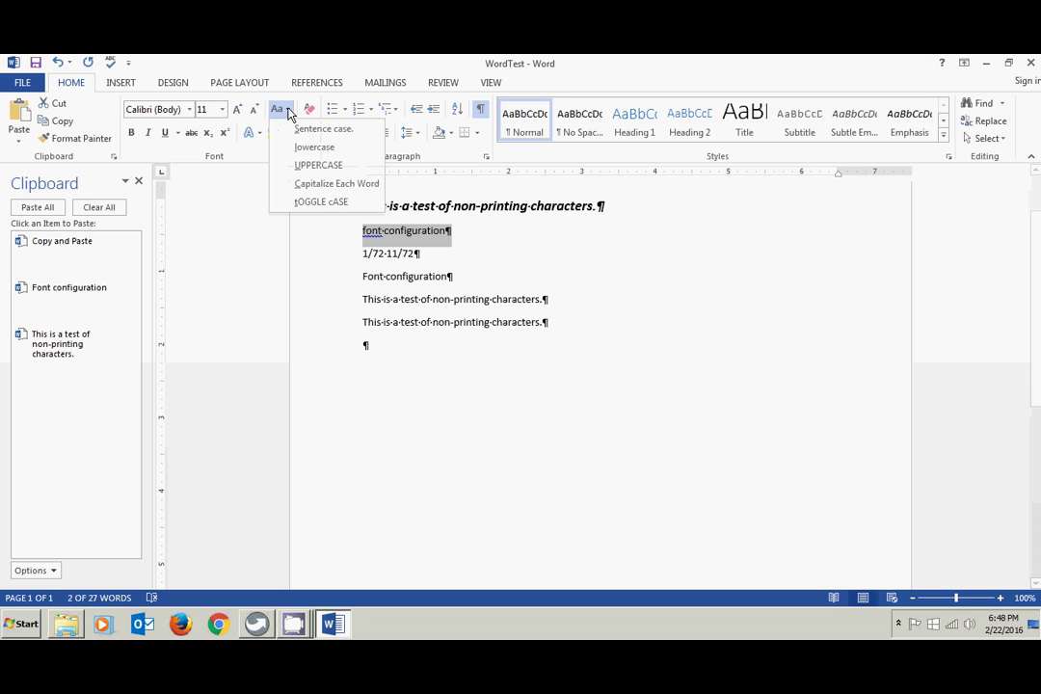
left_click(307, 165)
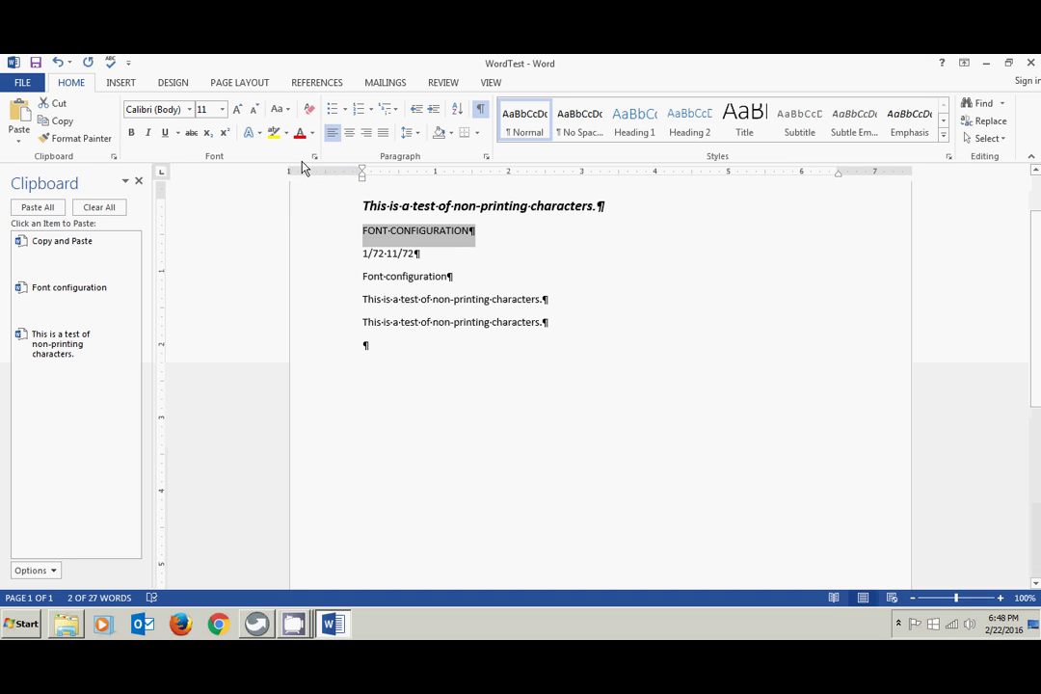
left_click(286, 110)
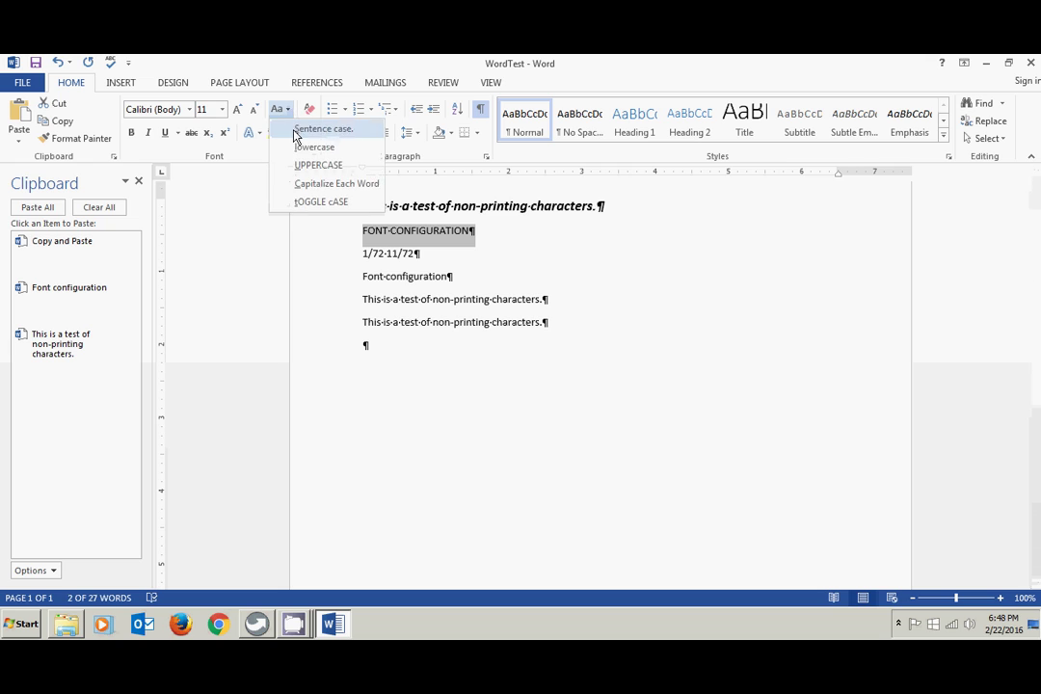
left_click(316, 184)
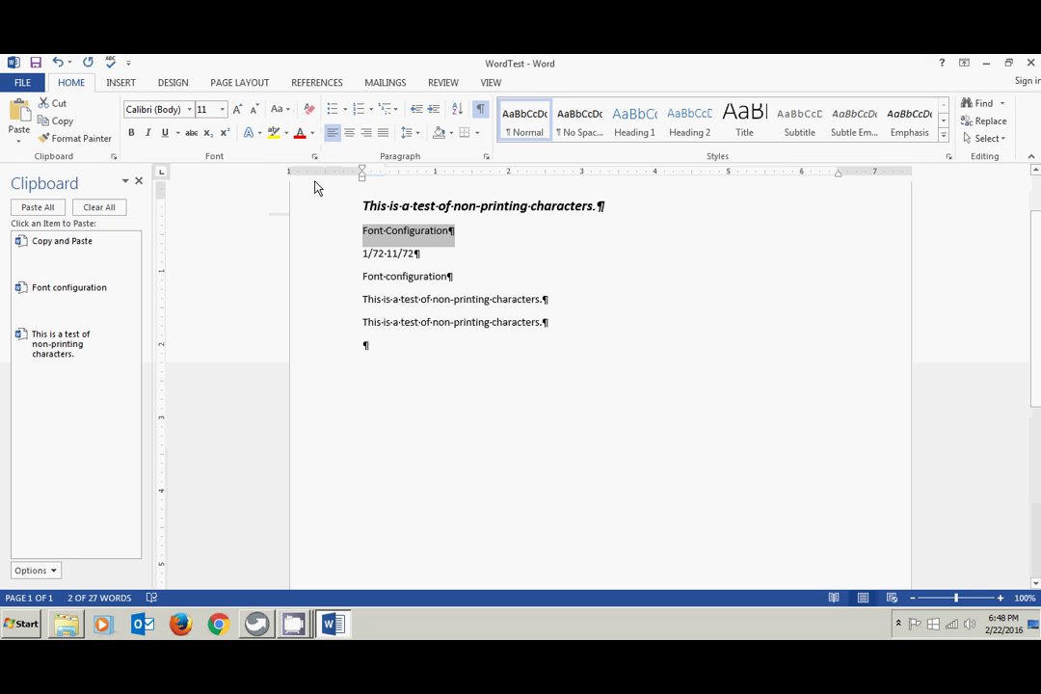
left_click(282, 110)
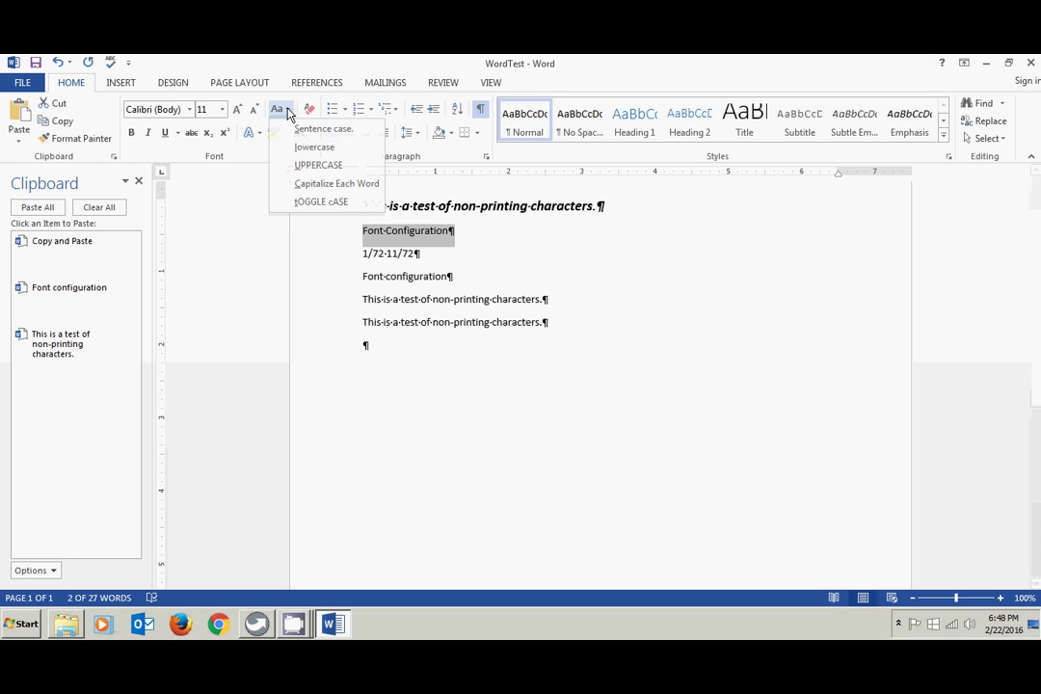
left_click(310, 203)
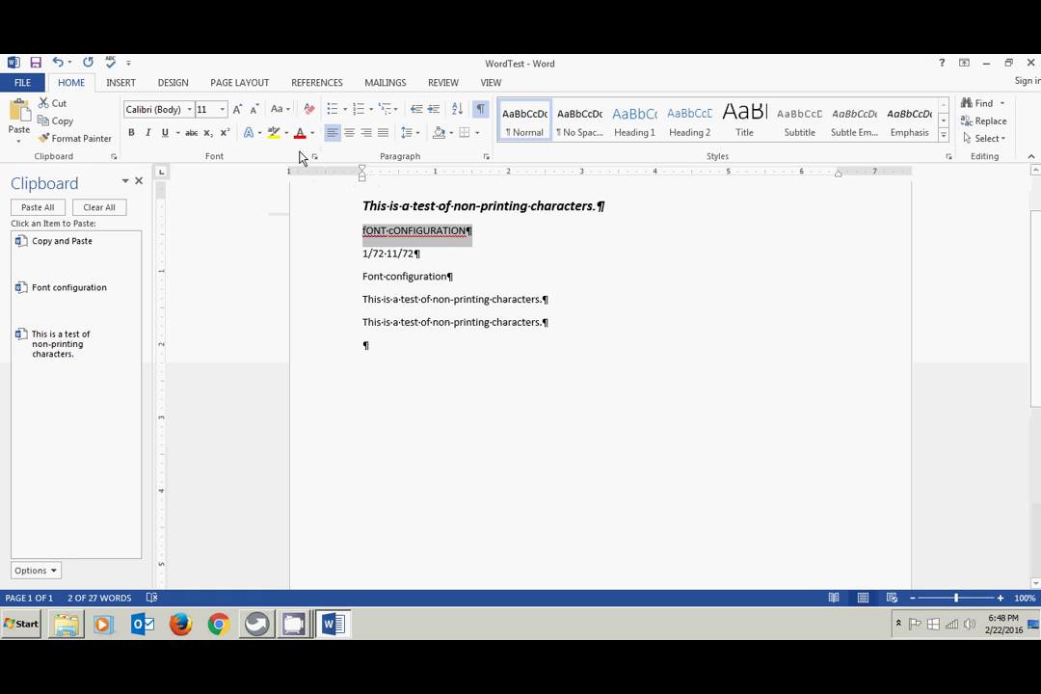
left_click(289, 112)
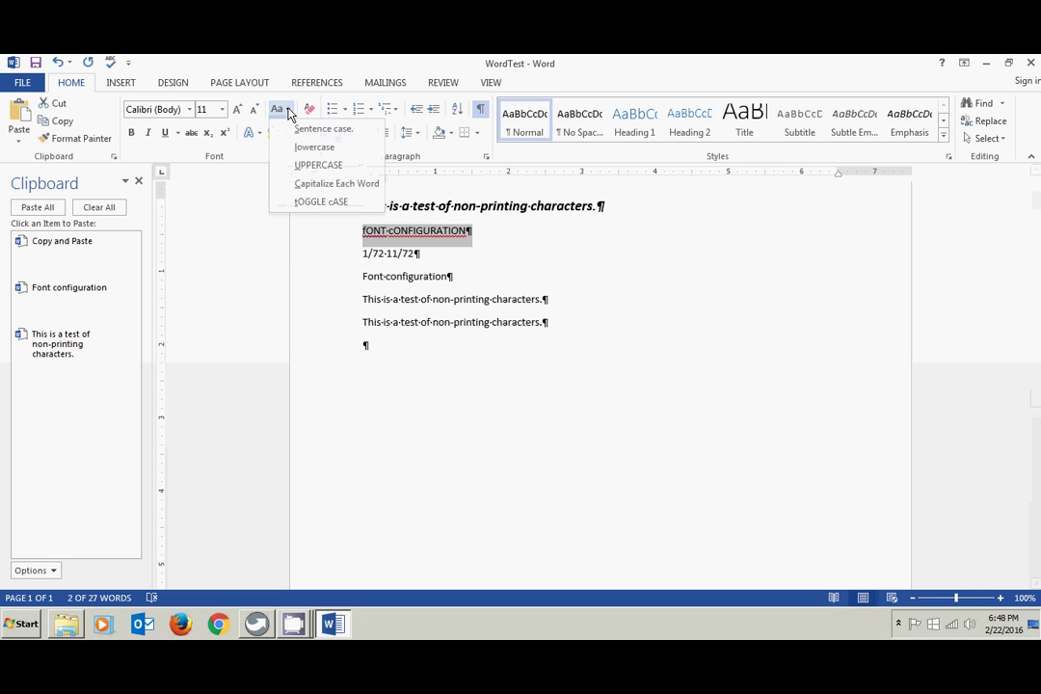
left_click(302, 131)
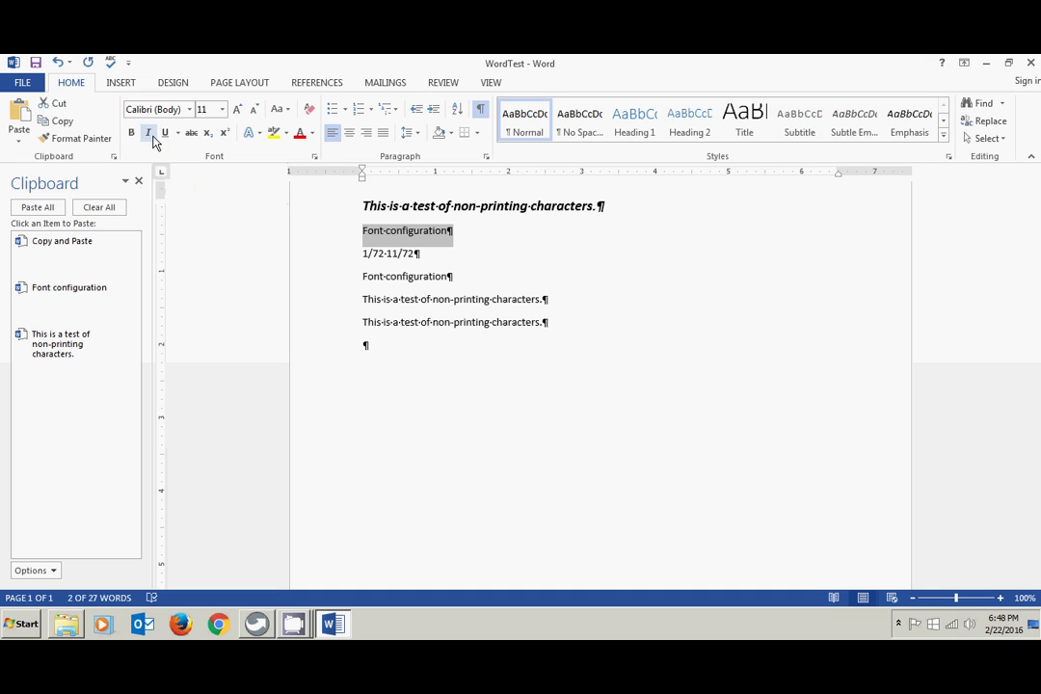
left_click(133, 137)
left_click(148, 135)
left_click(166, 135)
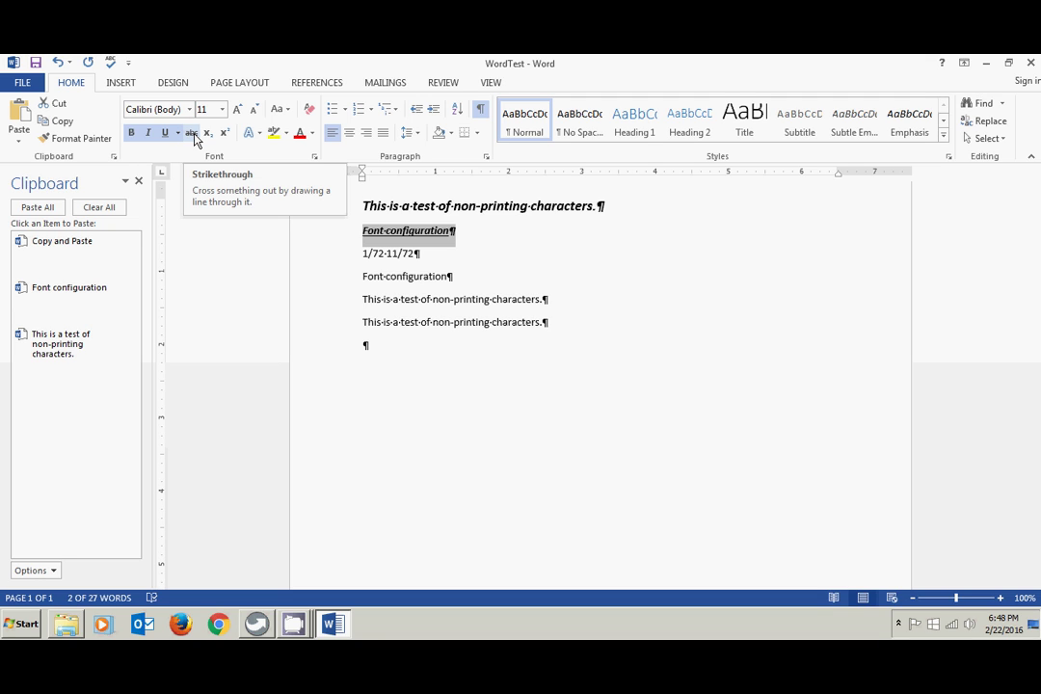
left_click(194, 135)
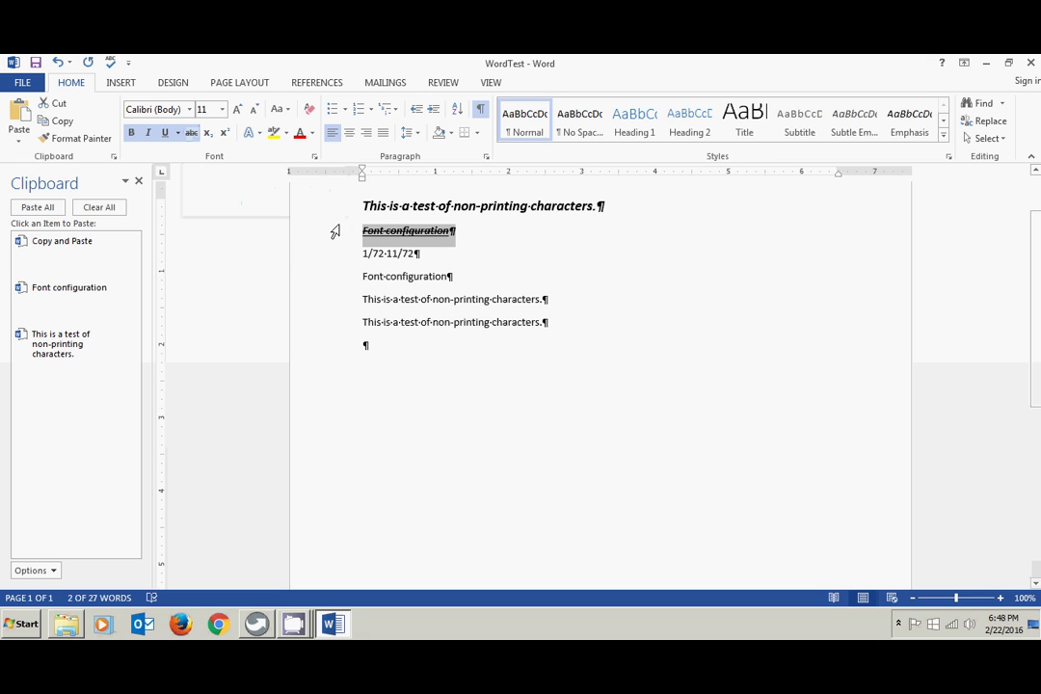
left_click(195, 136)
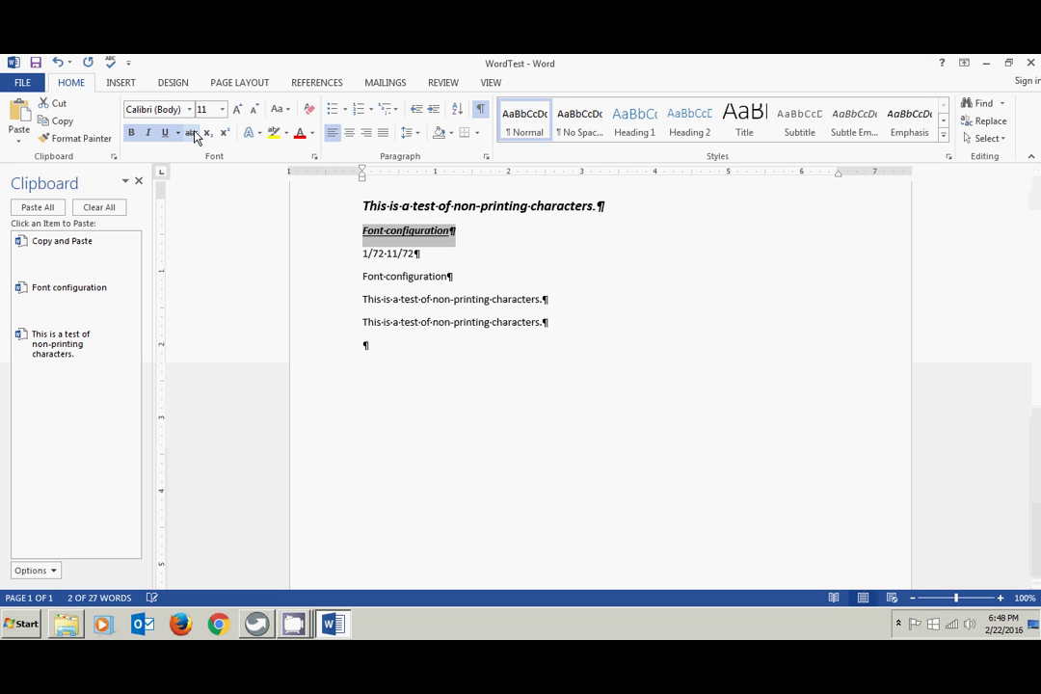
left_click(308, 111)
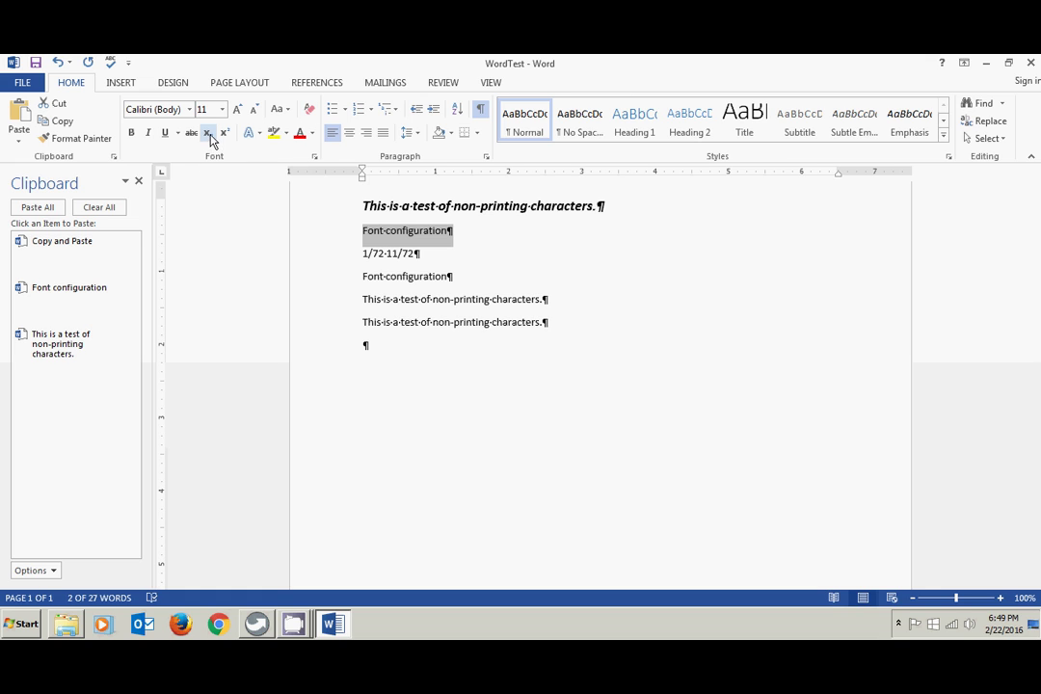
left_click(385, 230)
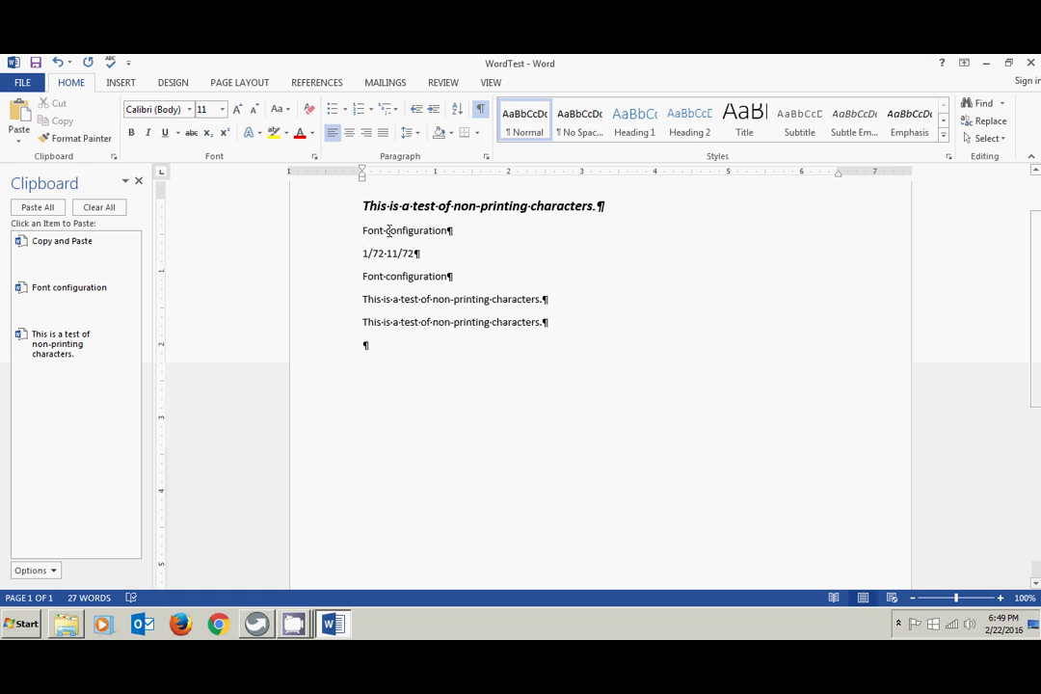
left_click_drag(384, 230, 446, 232)
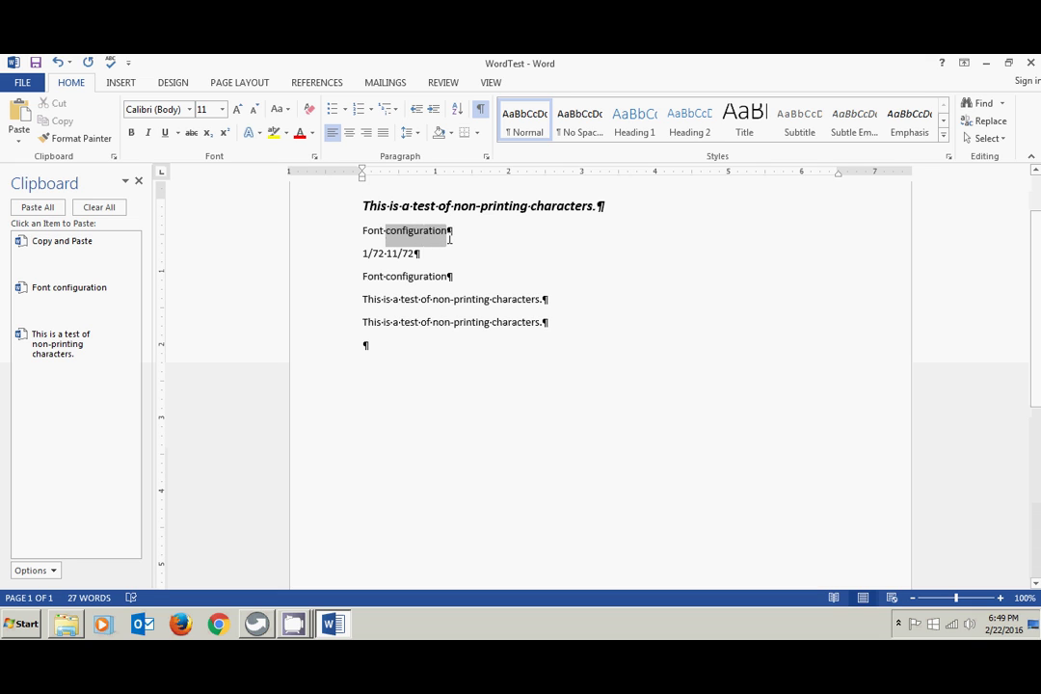
left_click(208, 135)
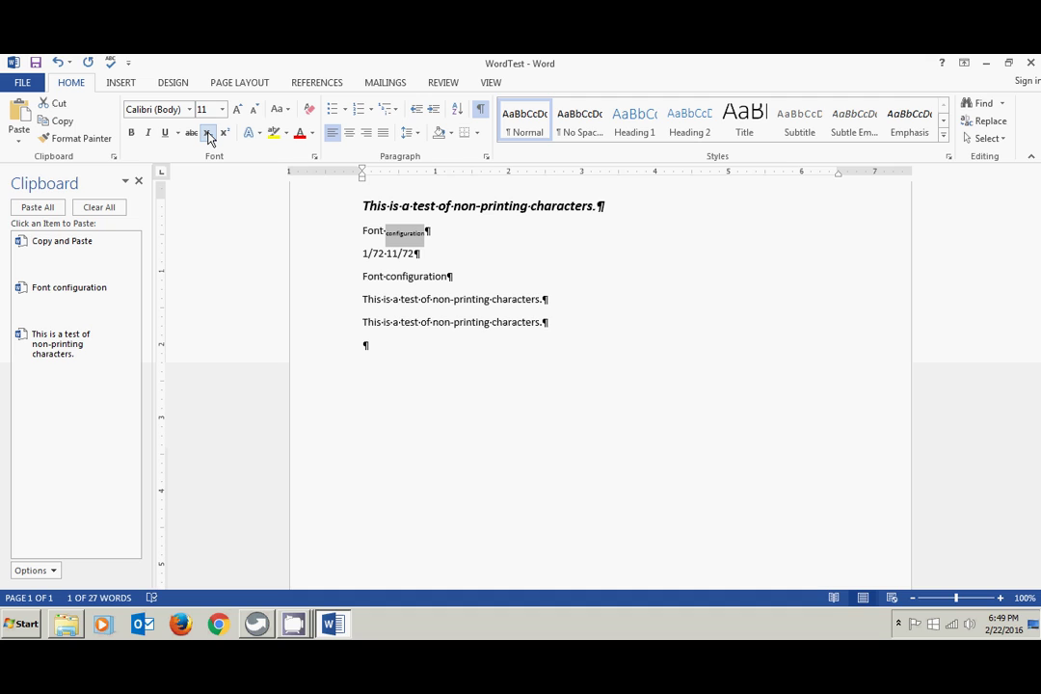
left_click(208, 135)
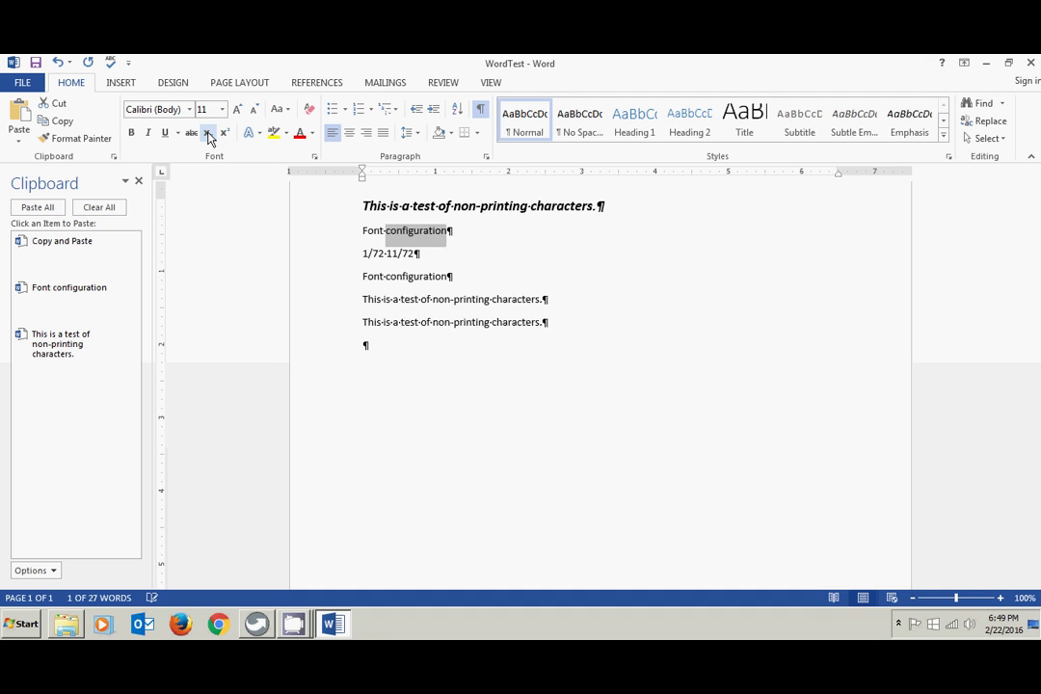
left_click(225, 135)
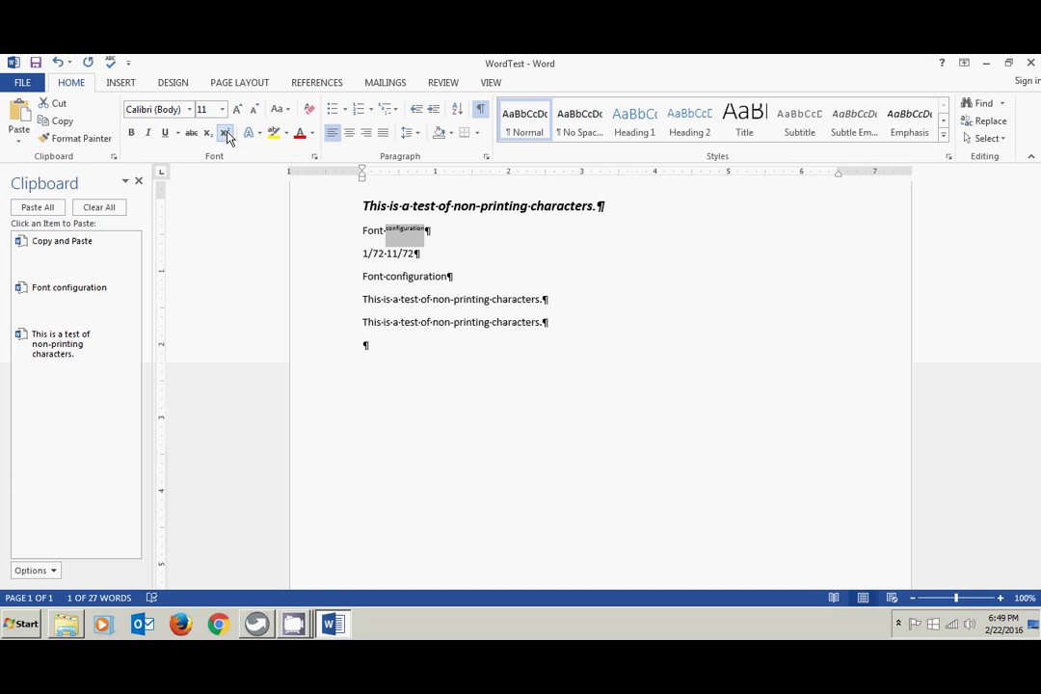
left_click(224, 135)
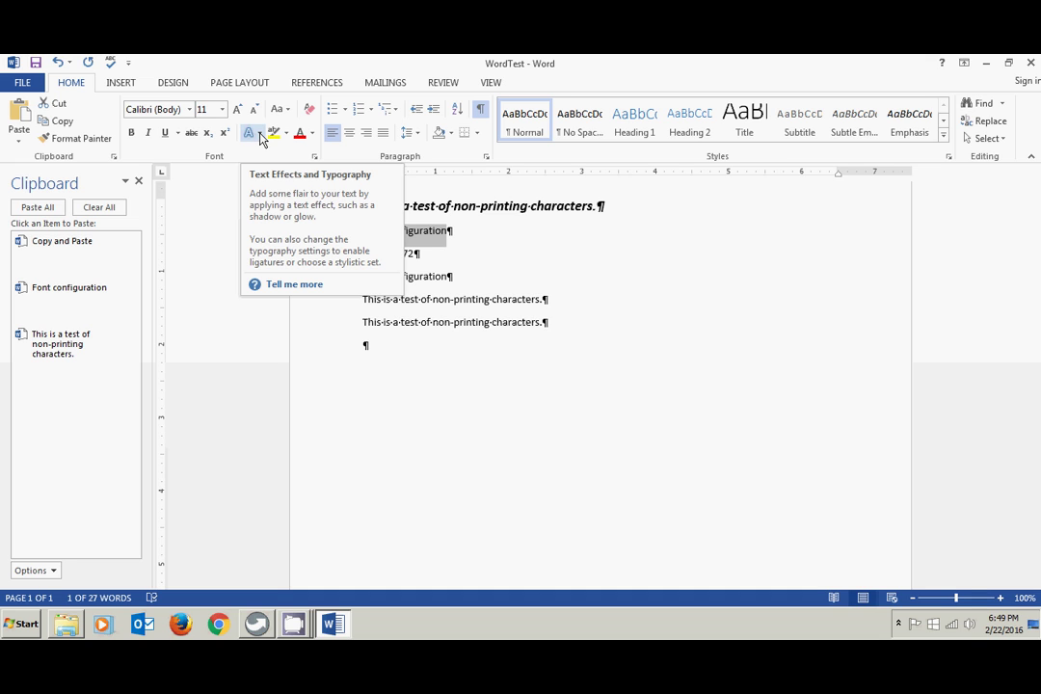
left_click(260, 135)
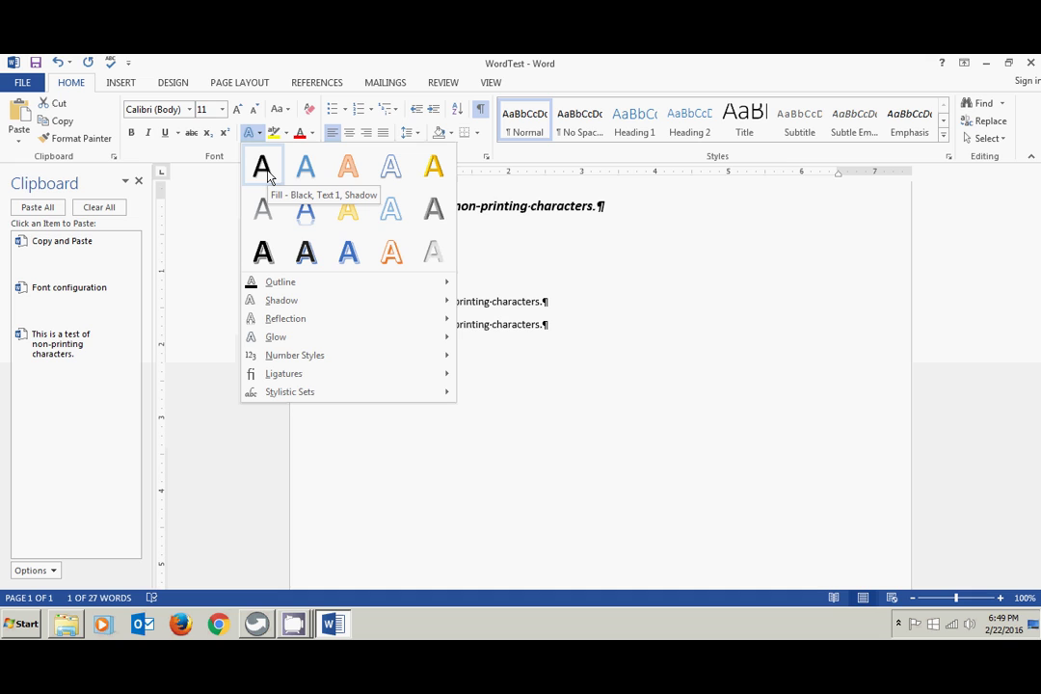
left_click(268, 174)
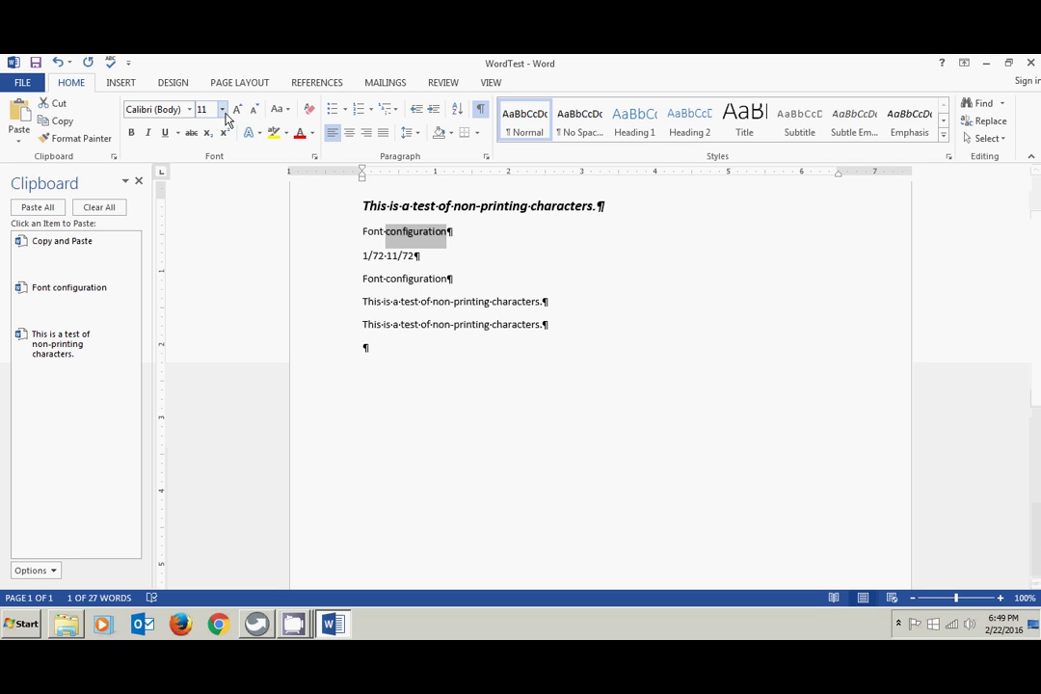
left_click(259, 134)
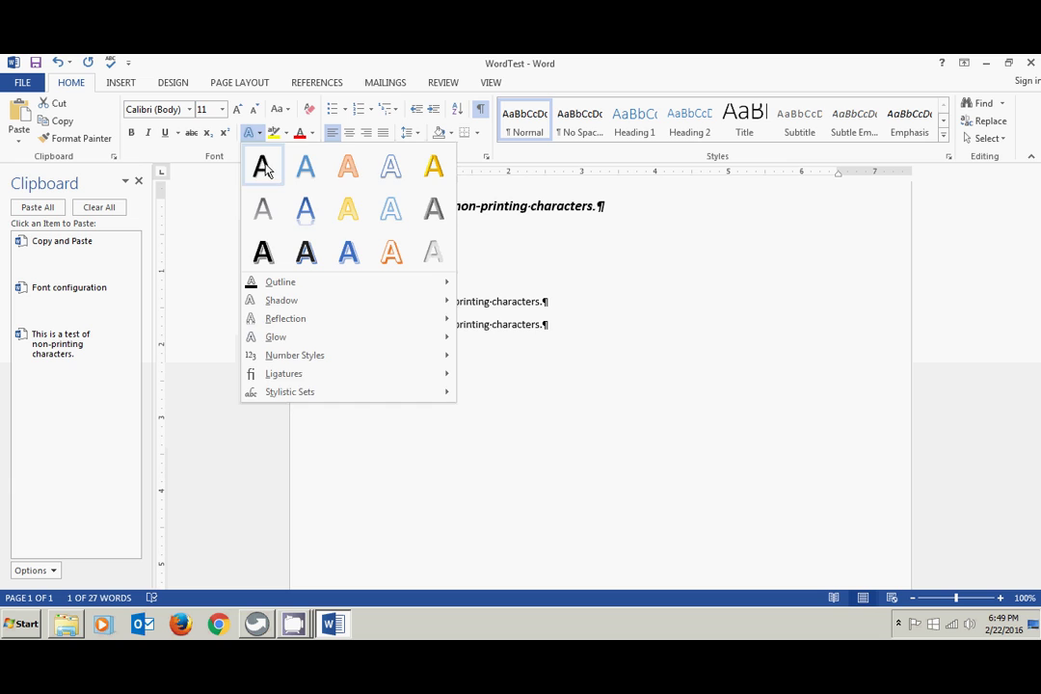
left_click(266, 169)
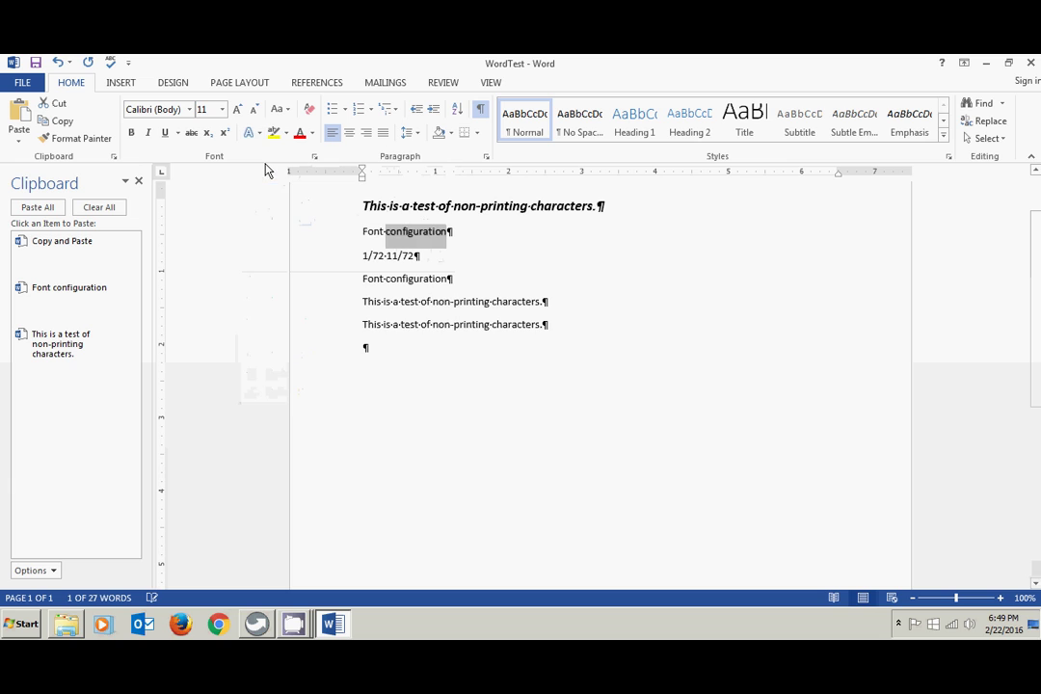
left_click(223, 110)
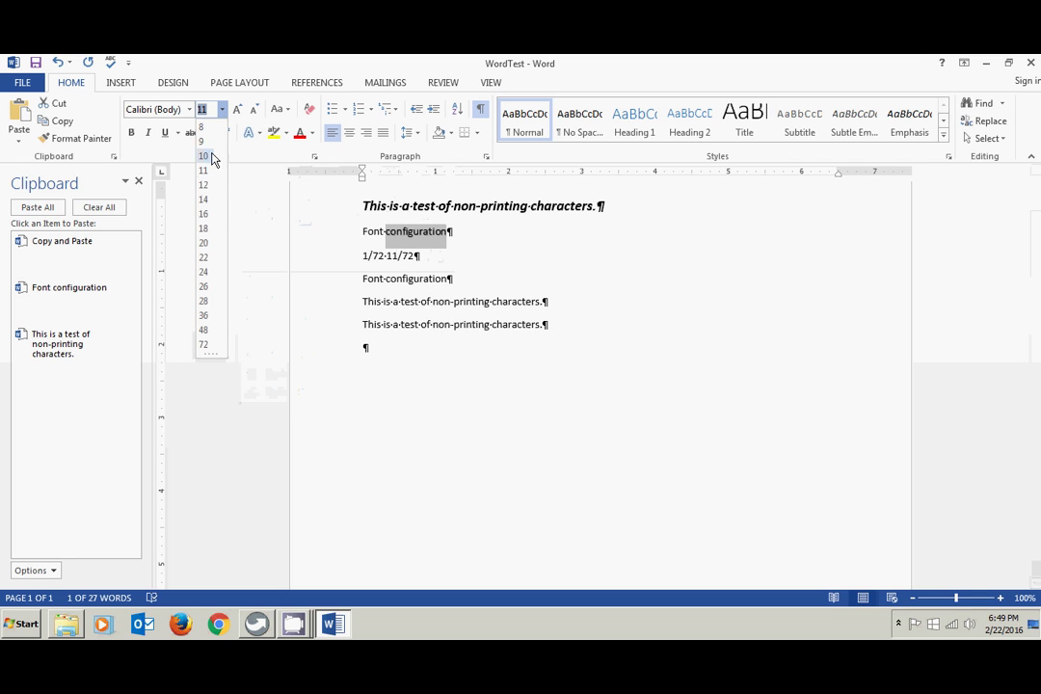
- Make the word configuration 14 pt and give it the blue text effect
left_click(206, 204)
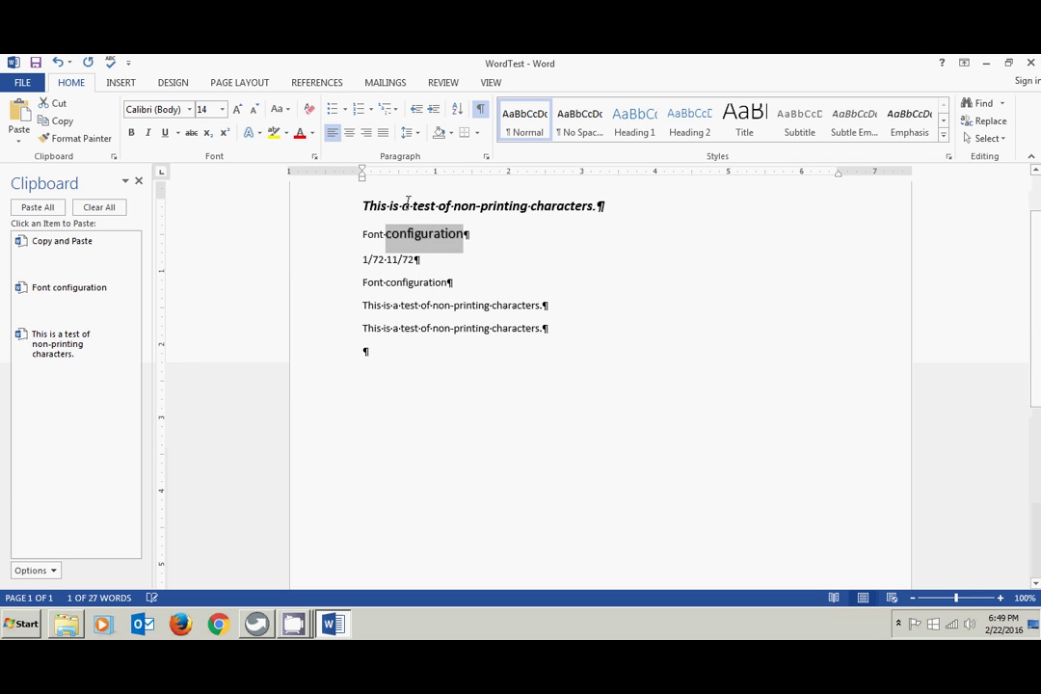
left_click(260, 135)
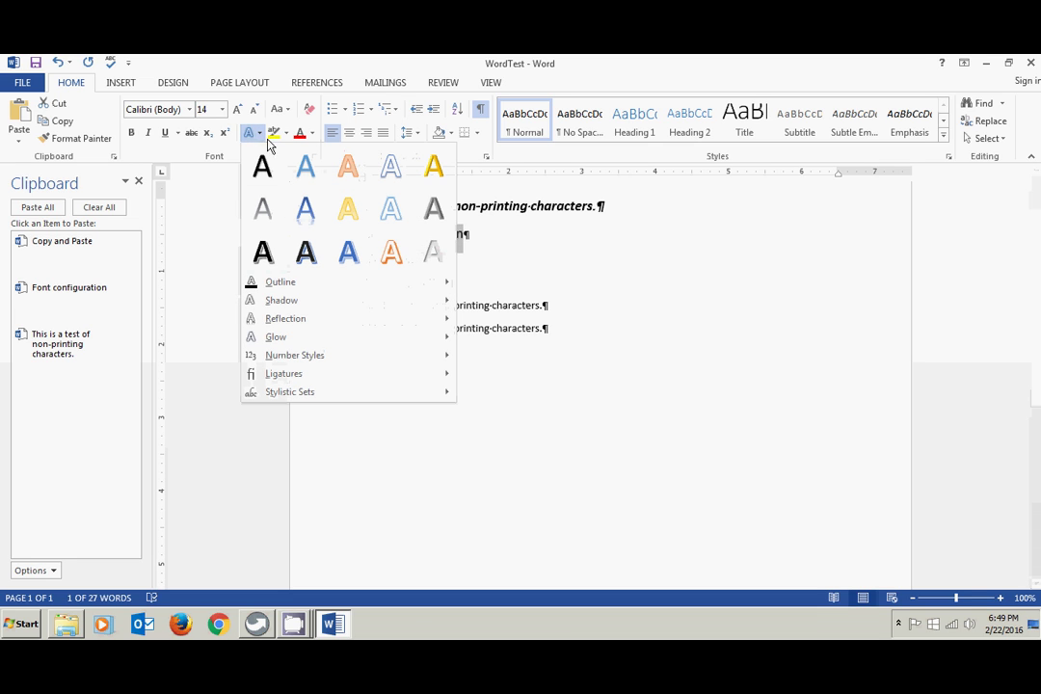
left_click(306, 168)
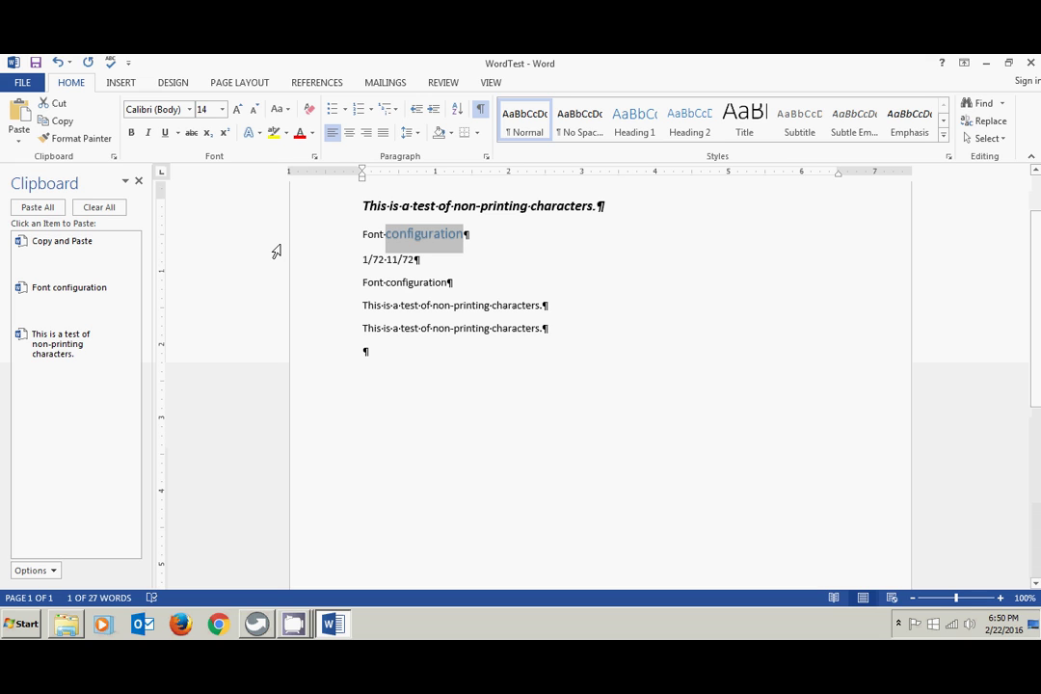
- Add an orange 11 pt Accent color 2 glow to configuration, then select the line
left_click(264, 134)
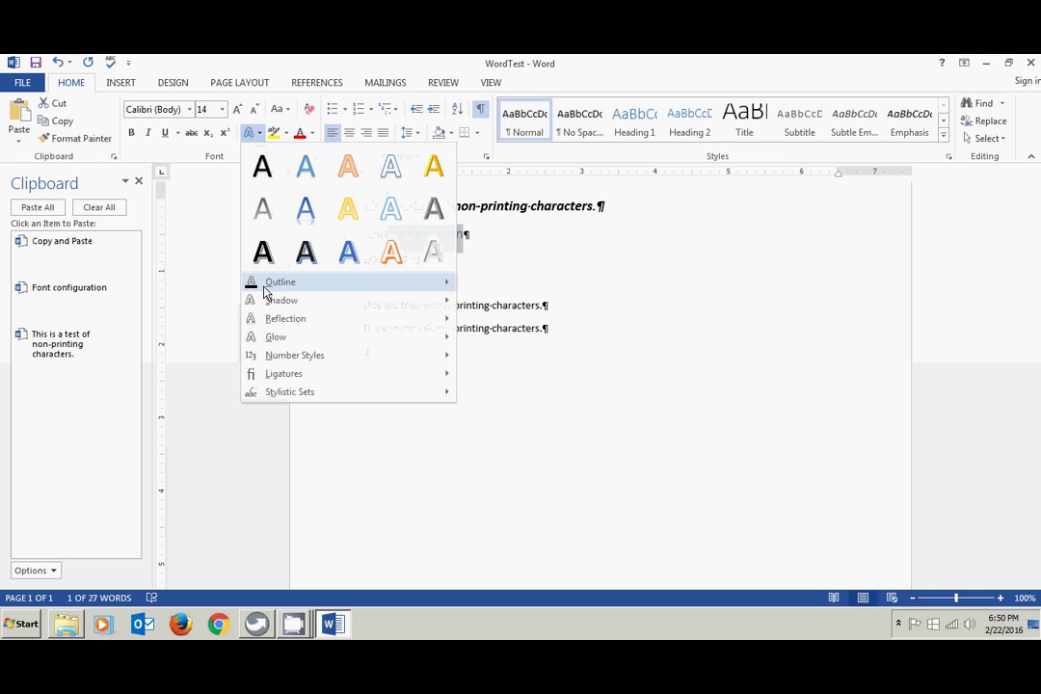
mouse_move(272, 306)
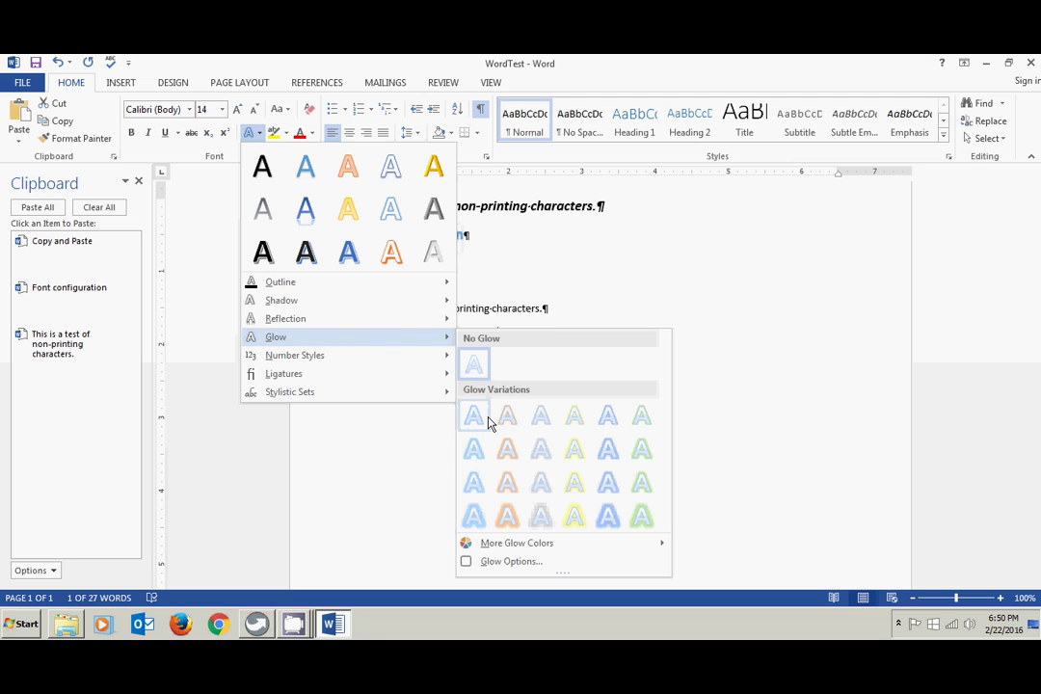
left_click(508, 487)
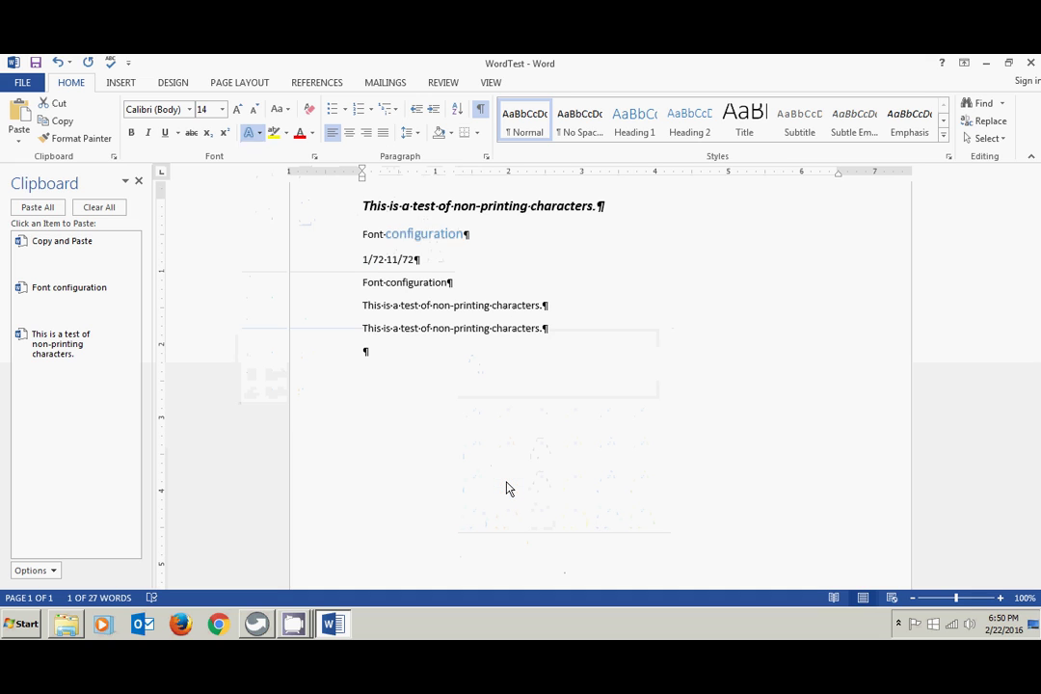
left_click(591, 279)
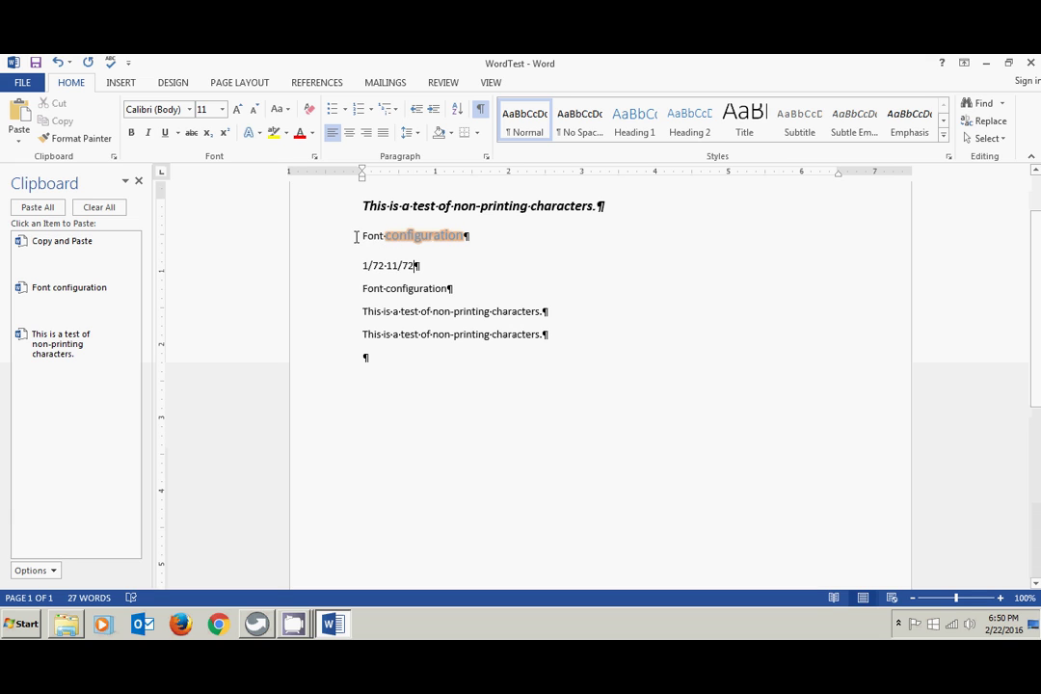
left_click(353, 236)
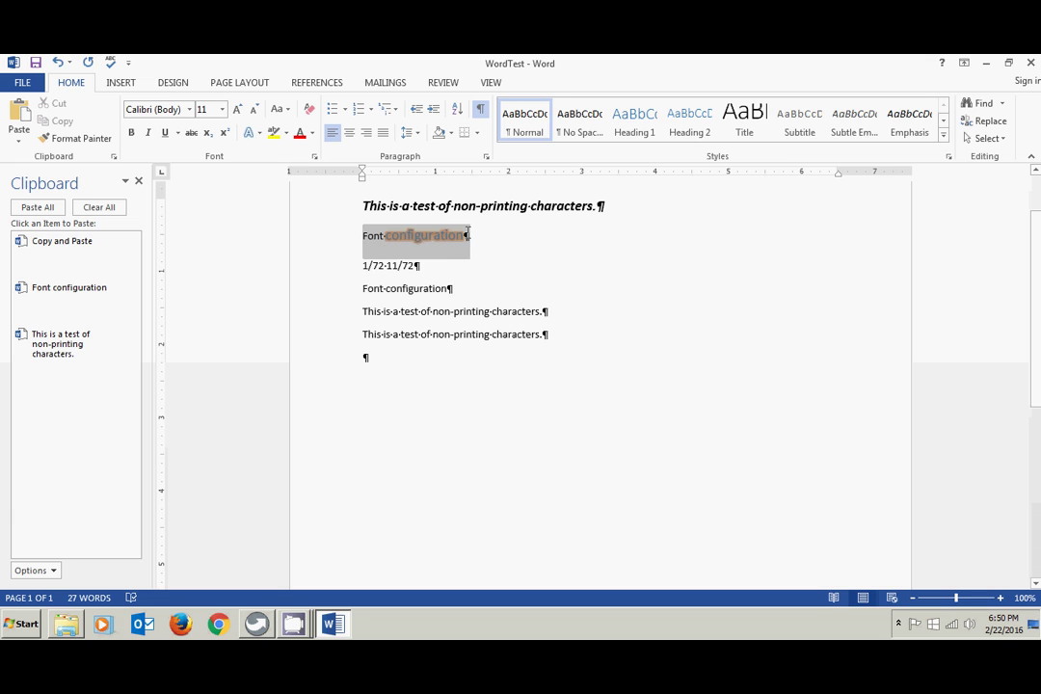
- Clear all formatting from the Font configuration line
left_click(308, 110)
left_click(538, 410)
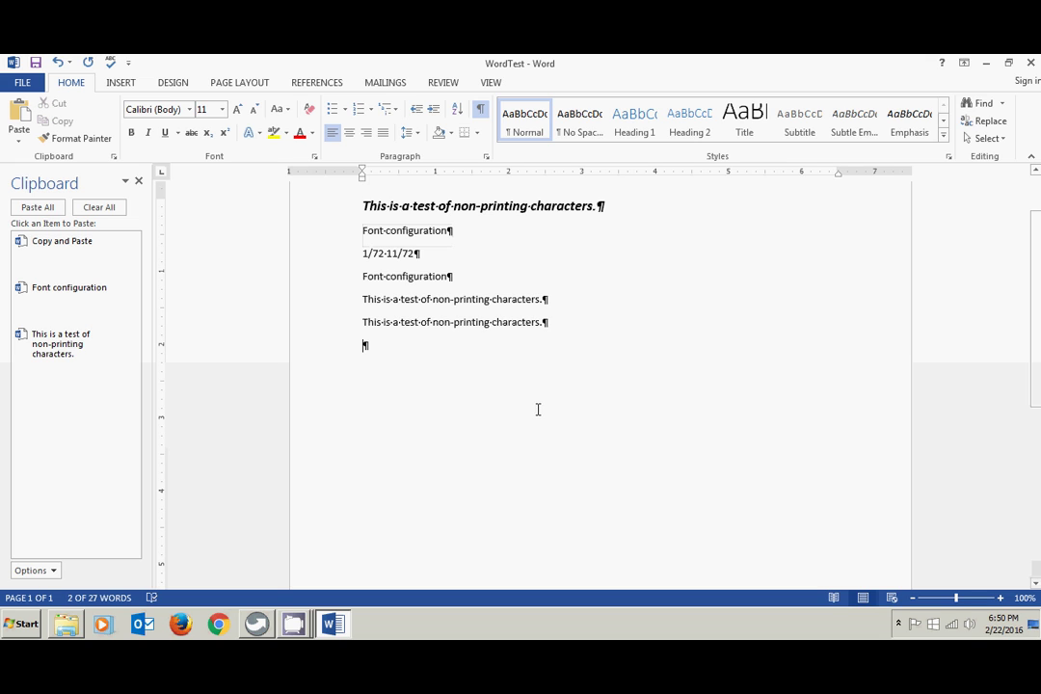
left_click(286, 135)
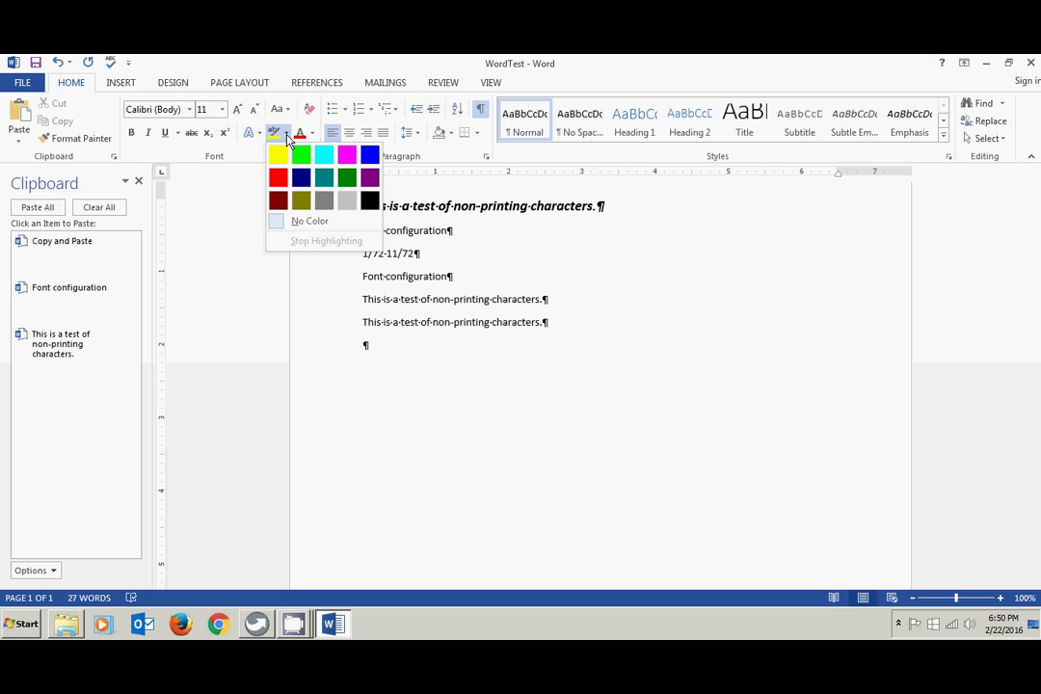
left_click(234, 236)
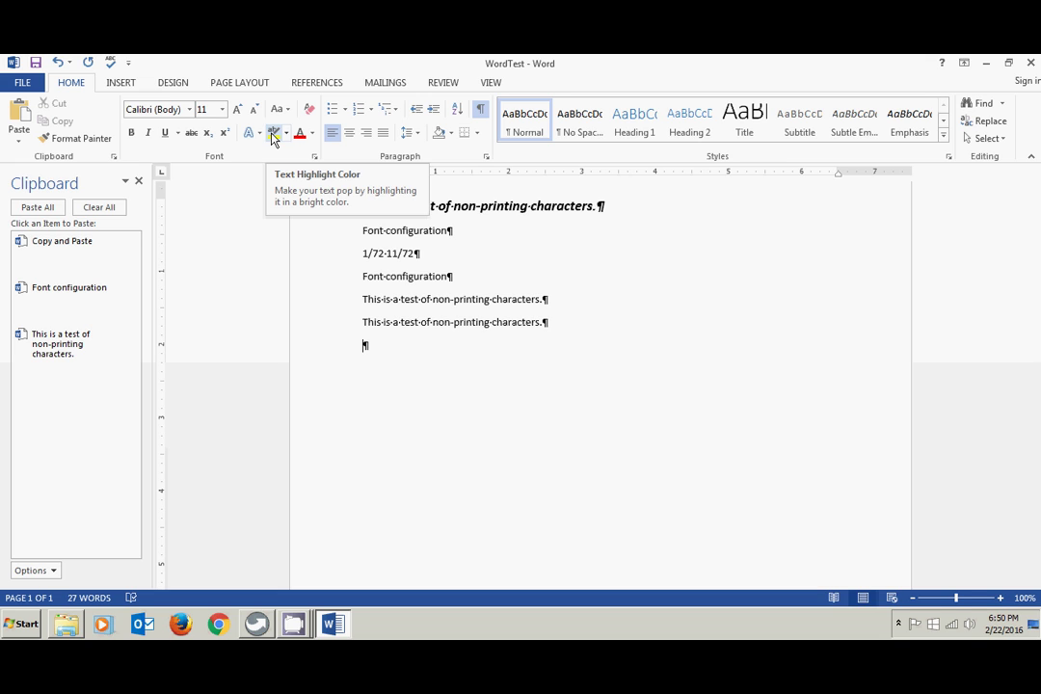
- Highlight the Font configuration line in yellow, then switch it to a red highlight
left_click_drag(360, 231, 416, 227)
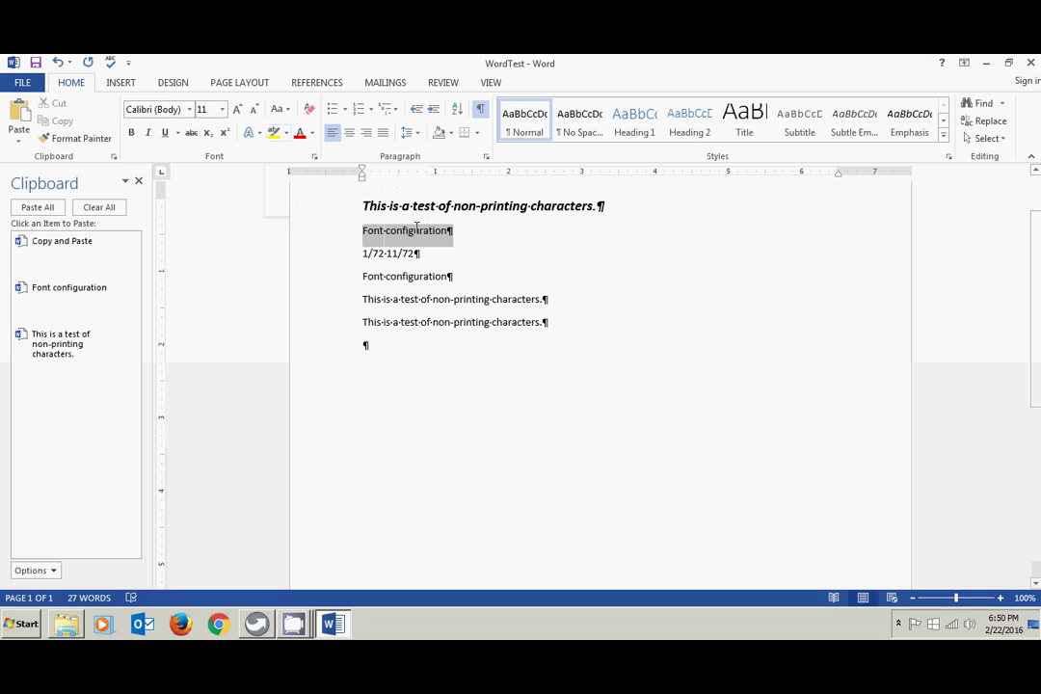
left_click(274, 133)
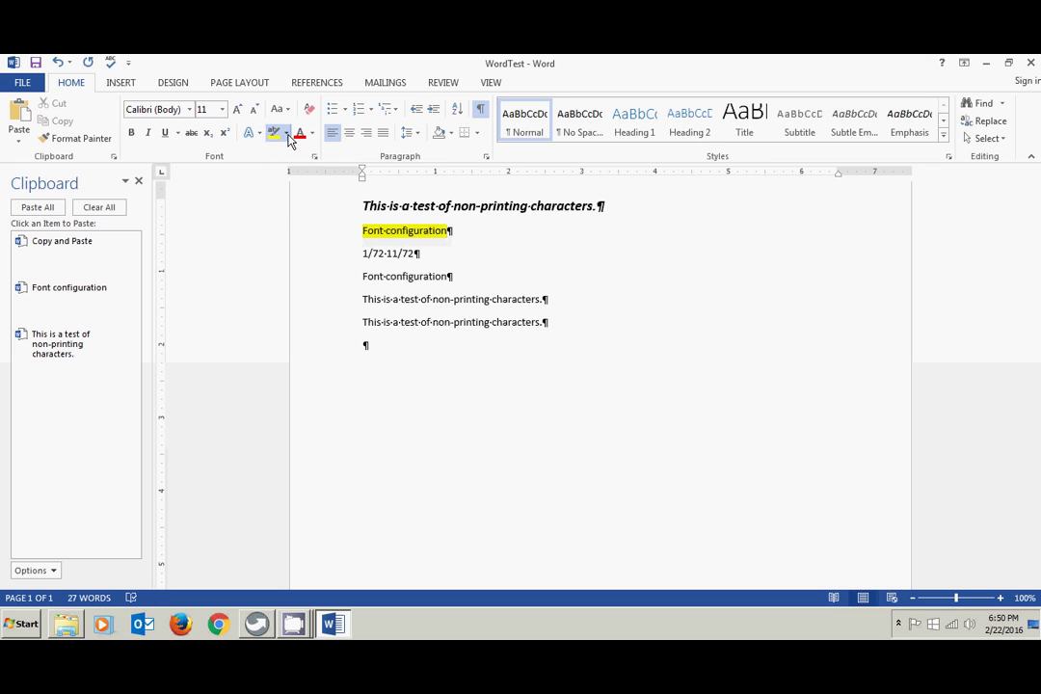
left_click(285, 133)
left_click(278, 179)
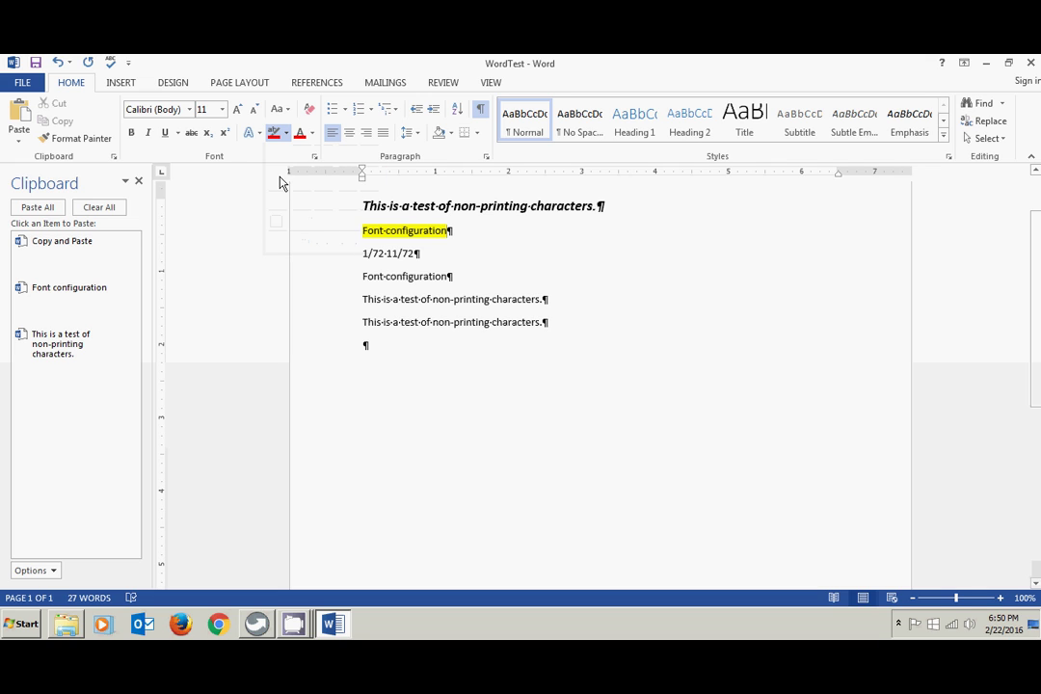
left_click_drag(372, 232, 386, 232)
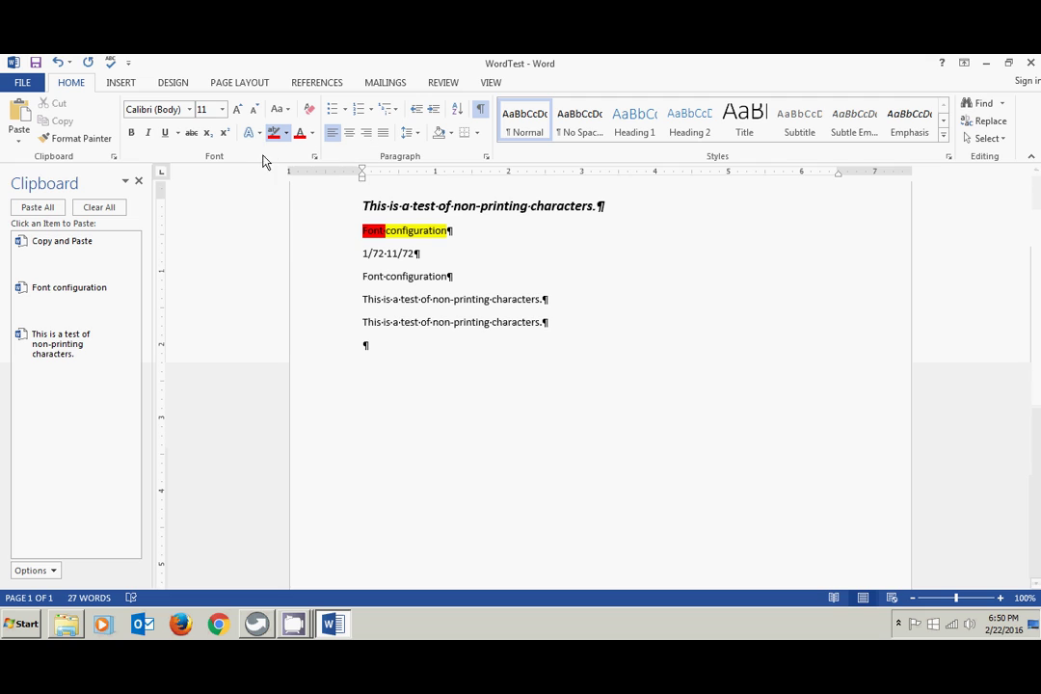
left_click(338, 238)
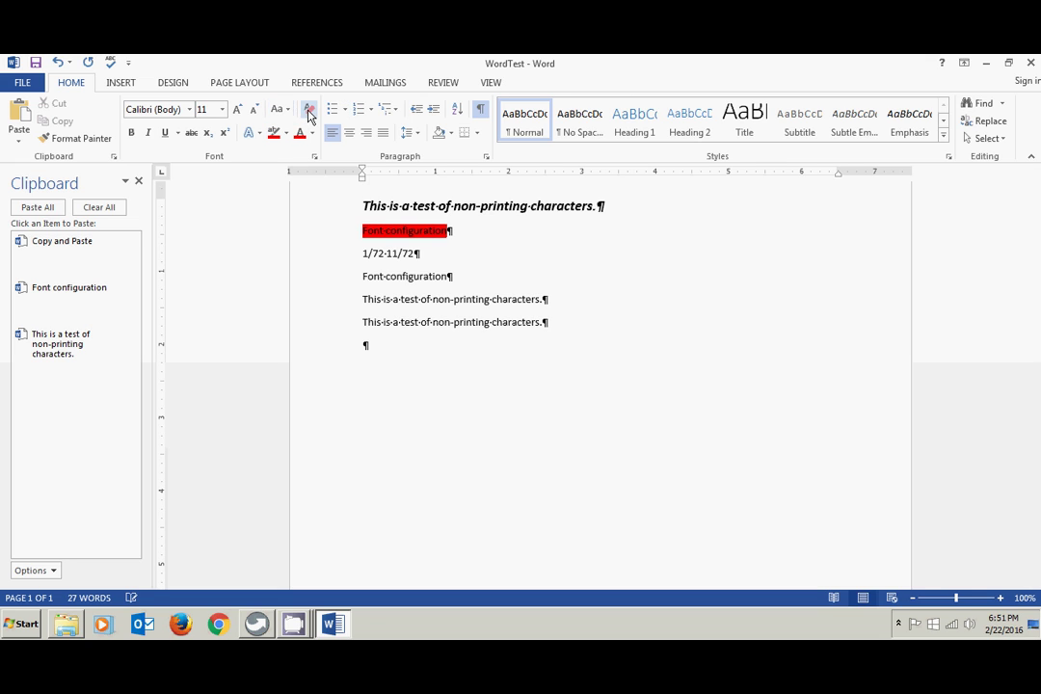
- Set the Font configuration line's highlight to No Color
left_click_drag(399, 228, 451, 232)
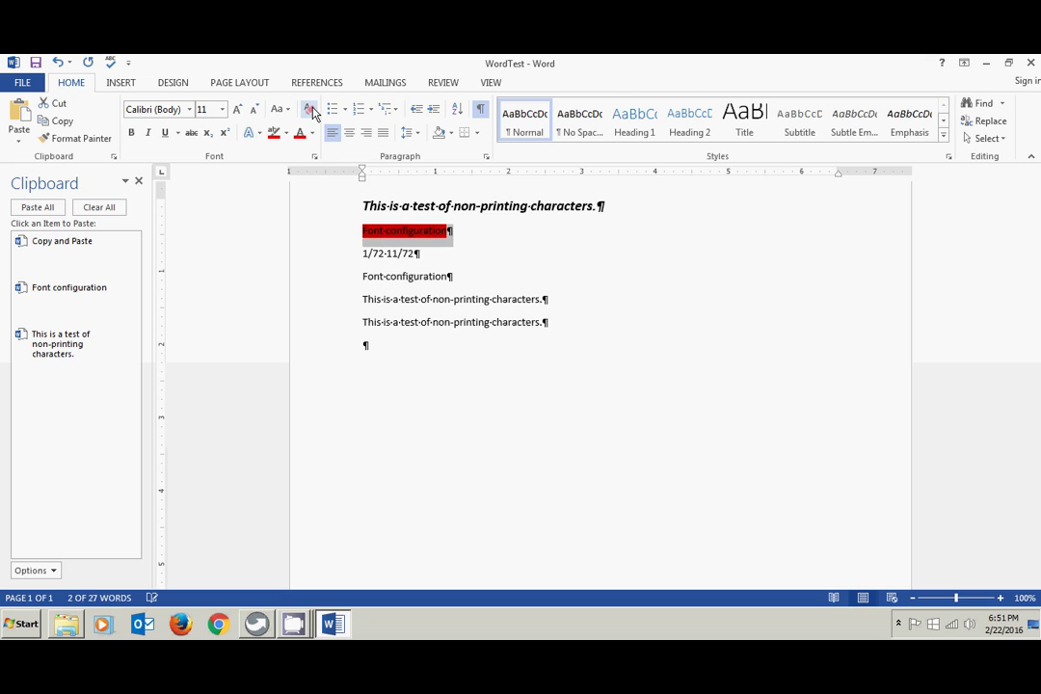
left_click(286, 133)
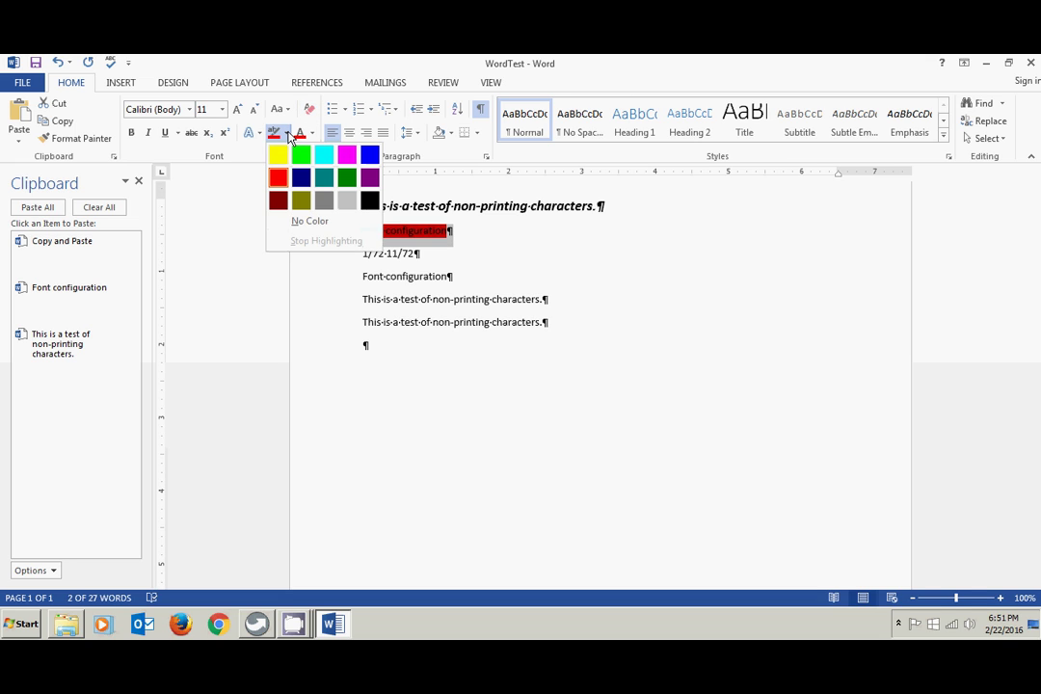
left_click(280, 223)
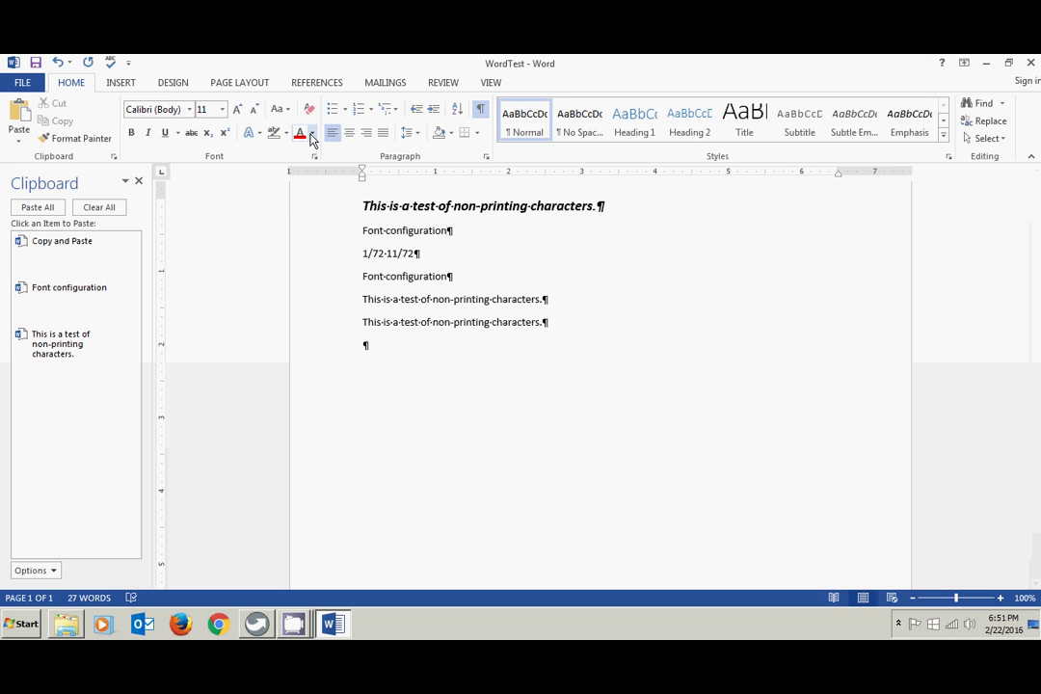
left_click(342, 239)
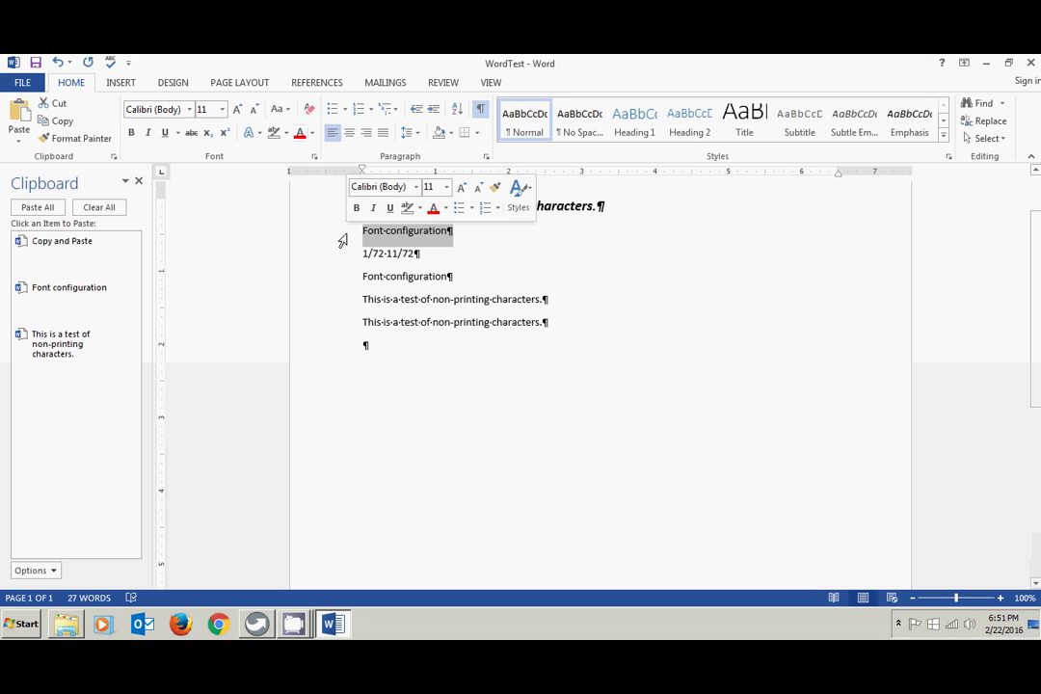
left_click(312, 135)
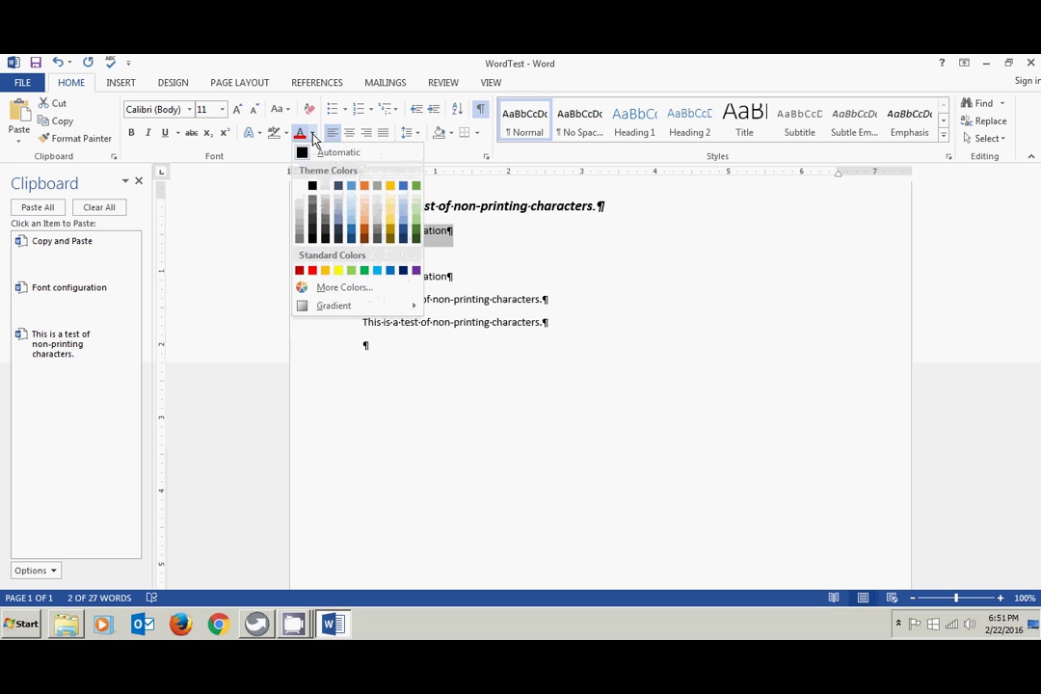
left_click(364, 233)
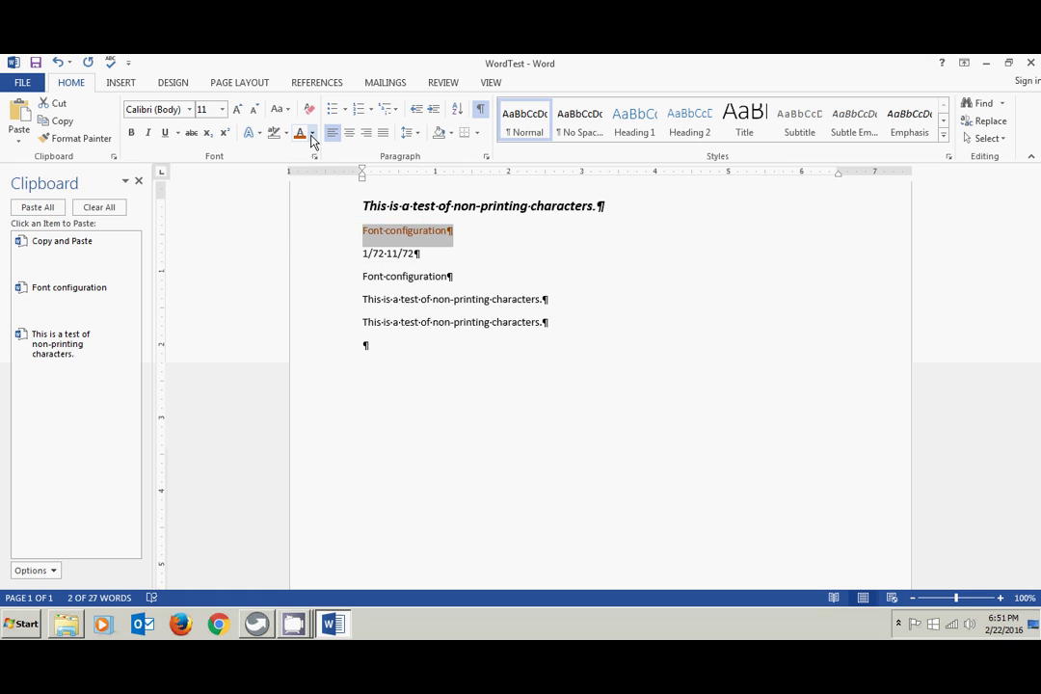
left_click(58, 63)
left_click(58, 63)
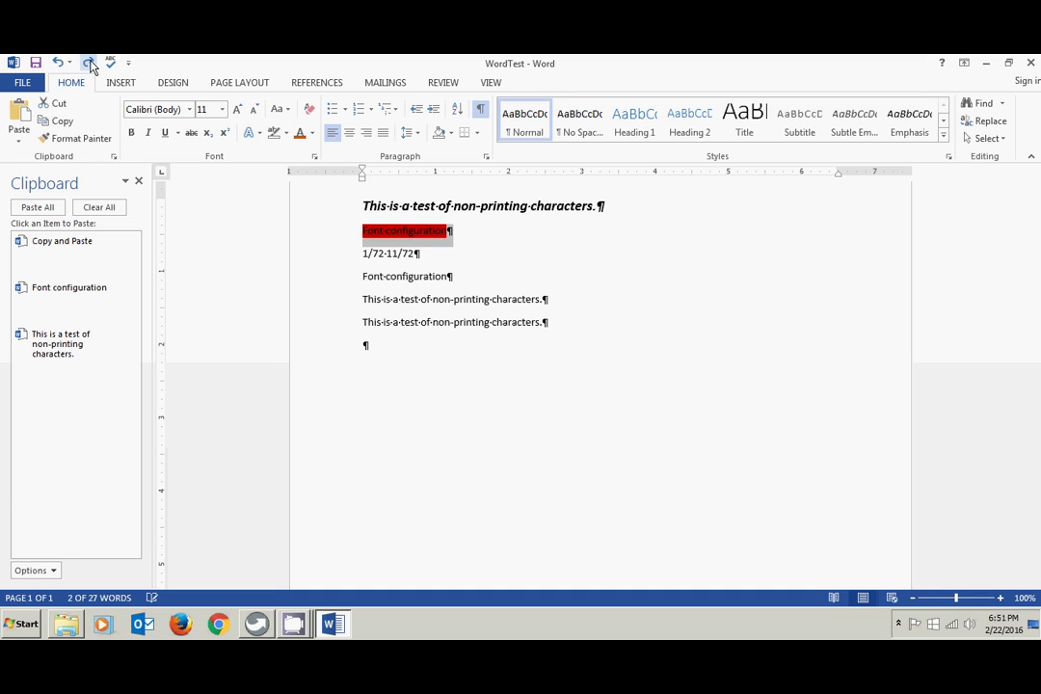
left_click(88, 63)
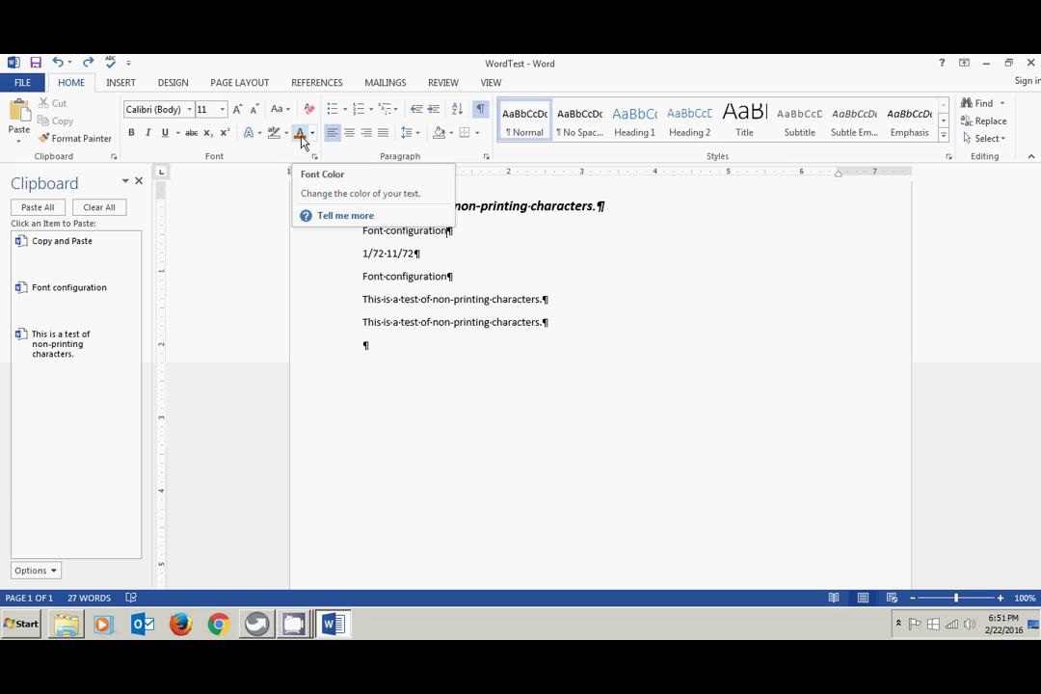
left_click(338, 252)
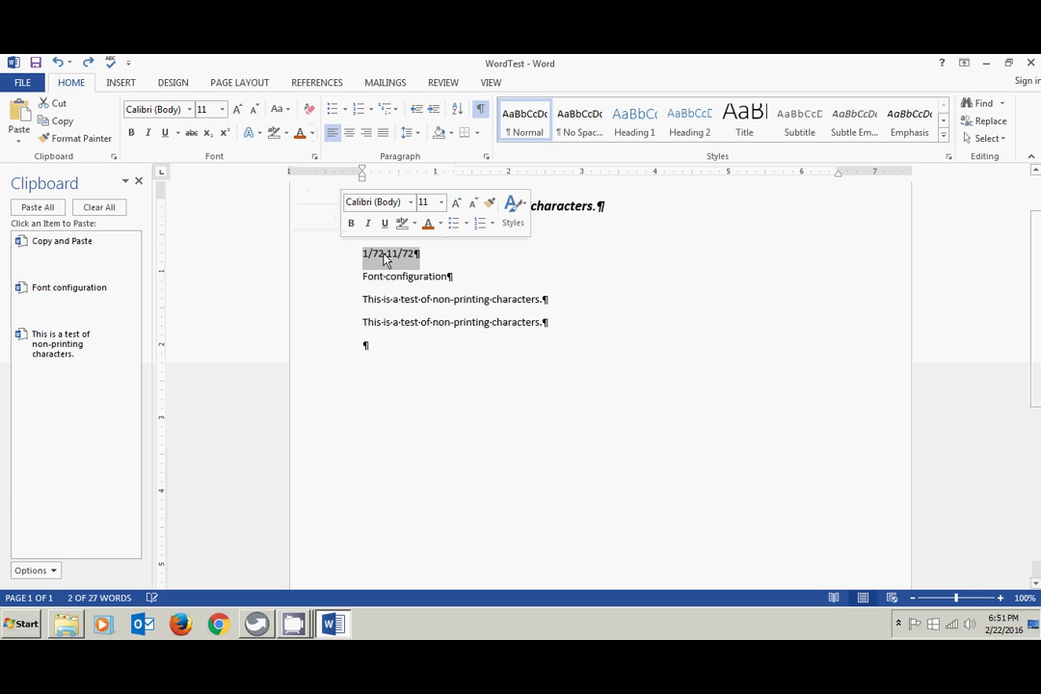
- Colour the 1/72 11/72 line dark orange and the lower Font configuration line brown
left_click(300, 135)
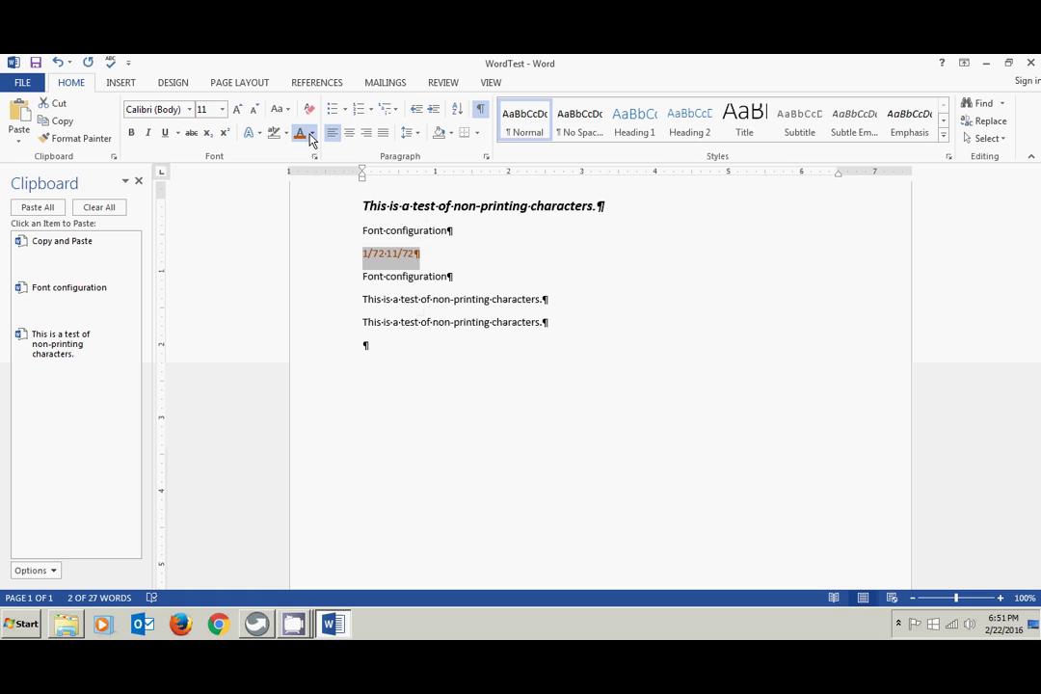
left_click(312, 133)
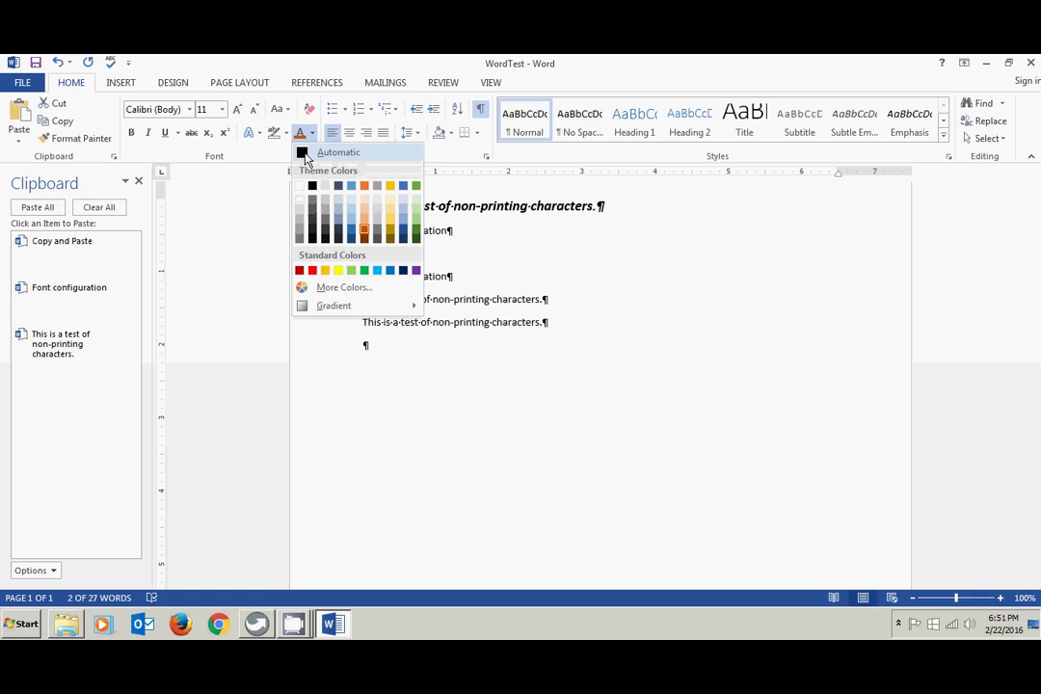
left_click(304, 152)
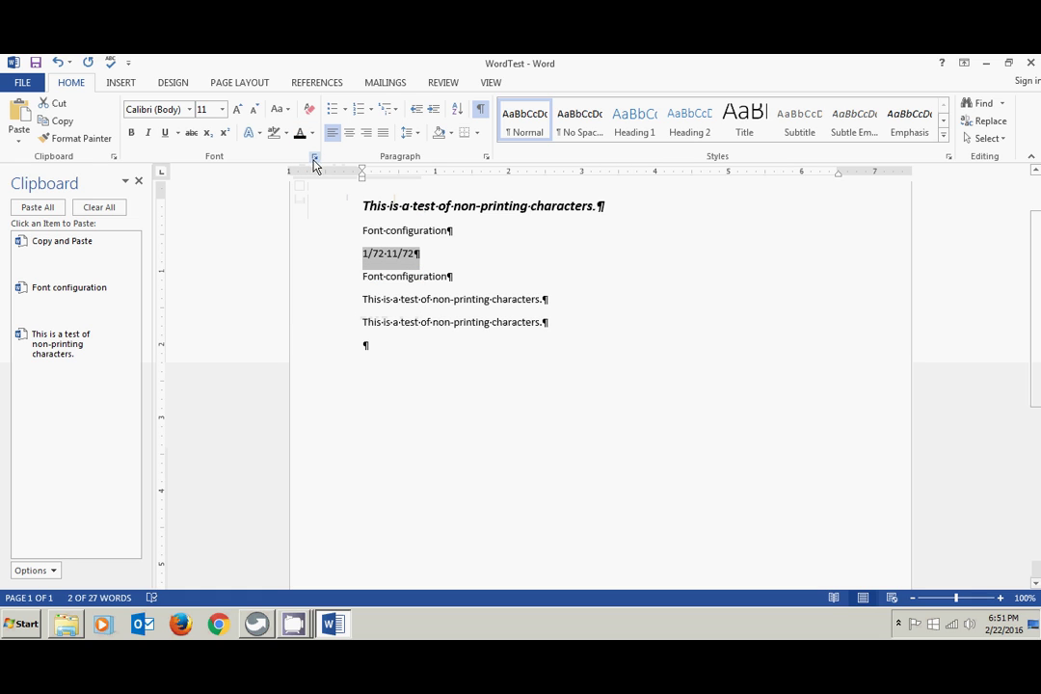
left_click(311, 135)
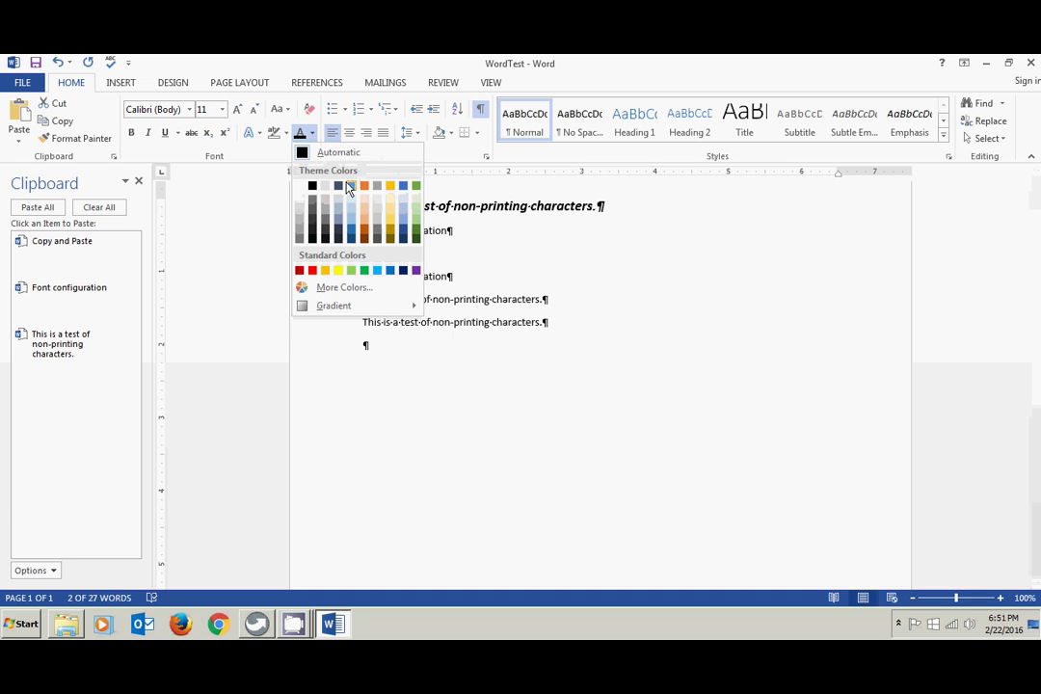
left_click(365, 239)
left_click(467, 264)
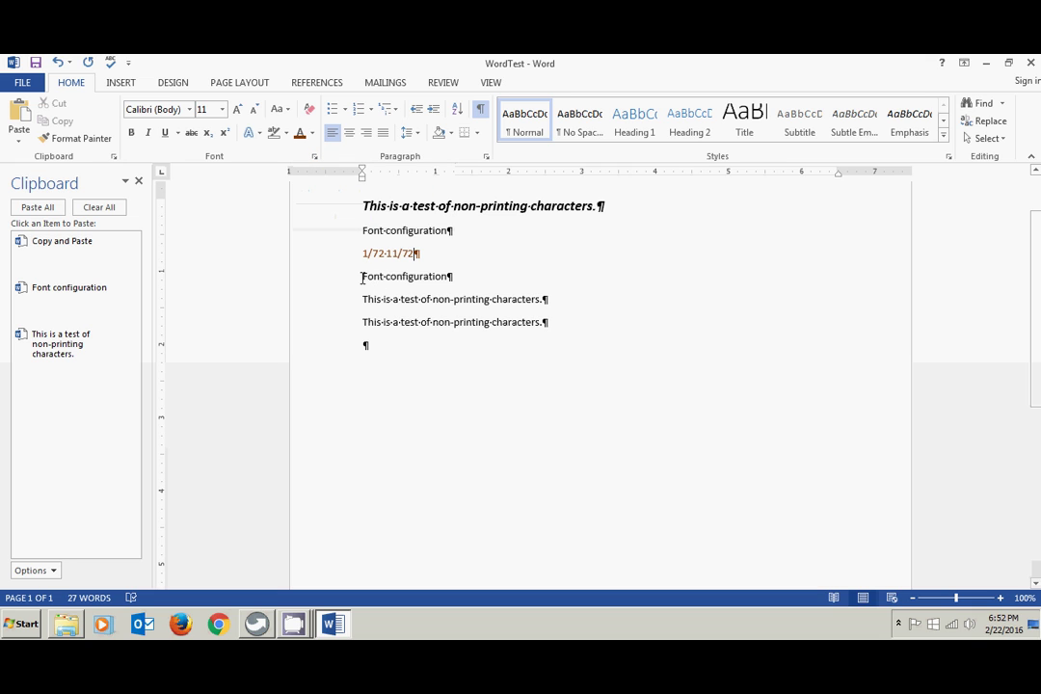
left_click_drag(363, 279, 440, 280)
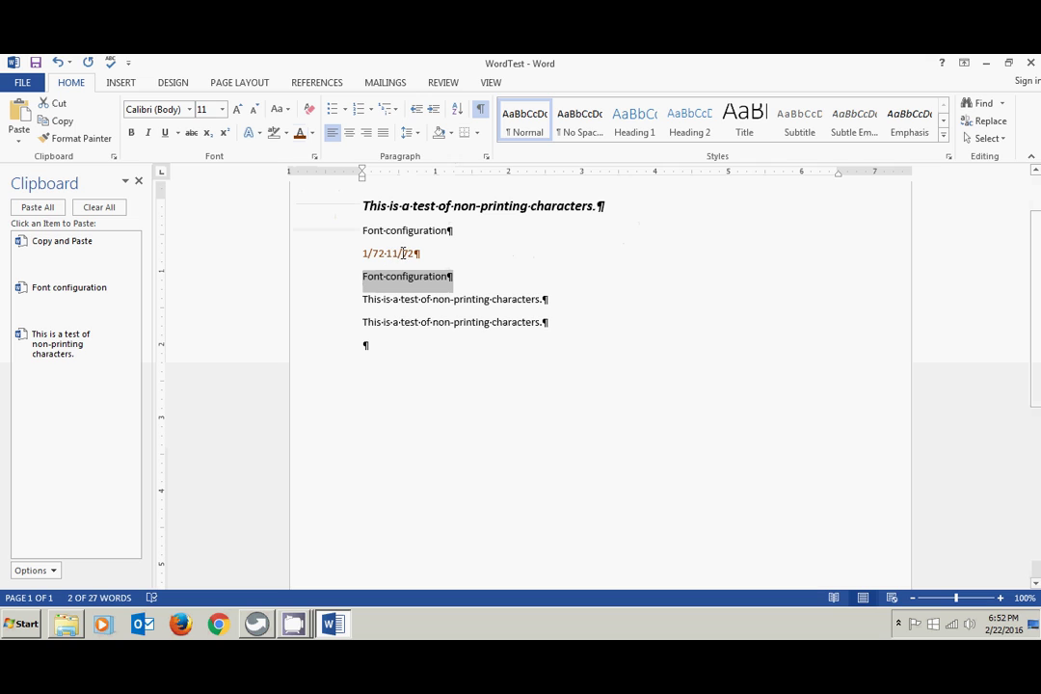
left_click(300, 134)
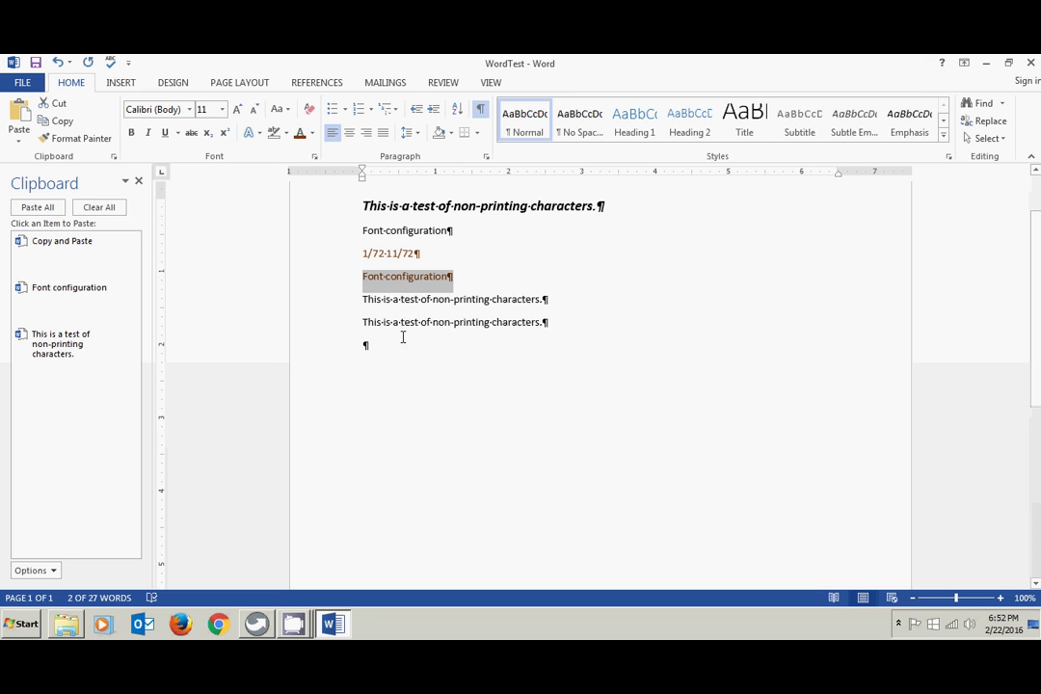
left_click(424, 391)
- Return the lower Font configuration line and the 1/72 11/72 line to Automatic font colour
left_click_drag(359, 278, 456, 276)
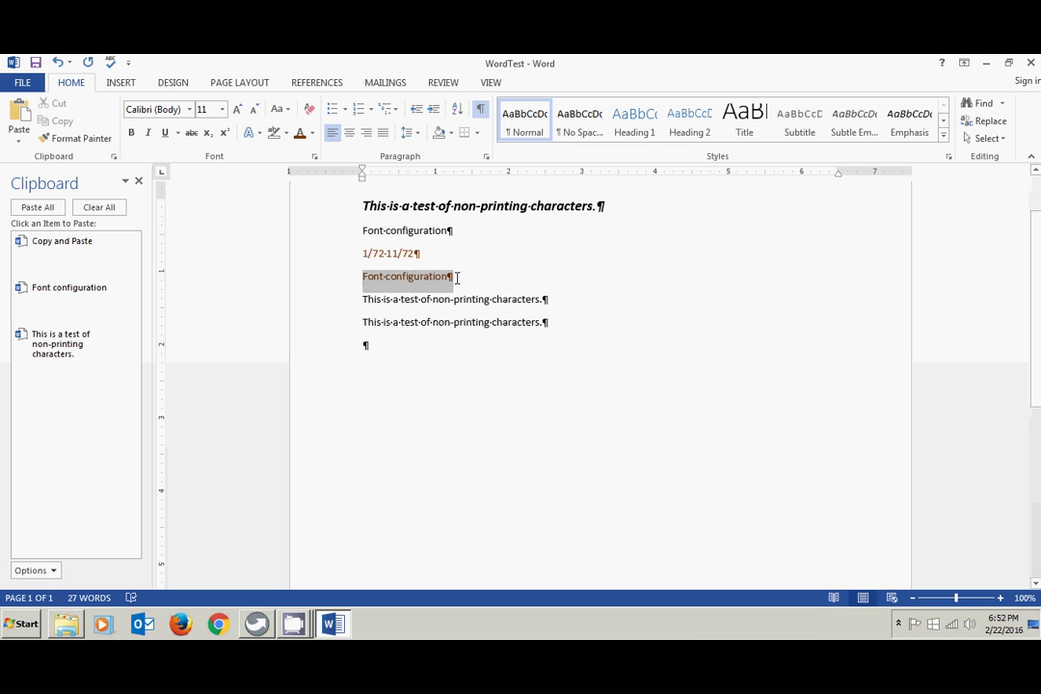
left_click(313, 137)
left_click(326, 214)
left_click_drag(360, 251, 436, 249)
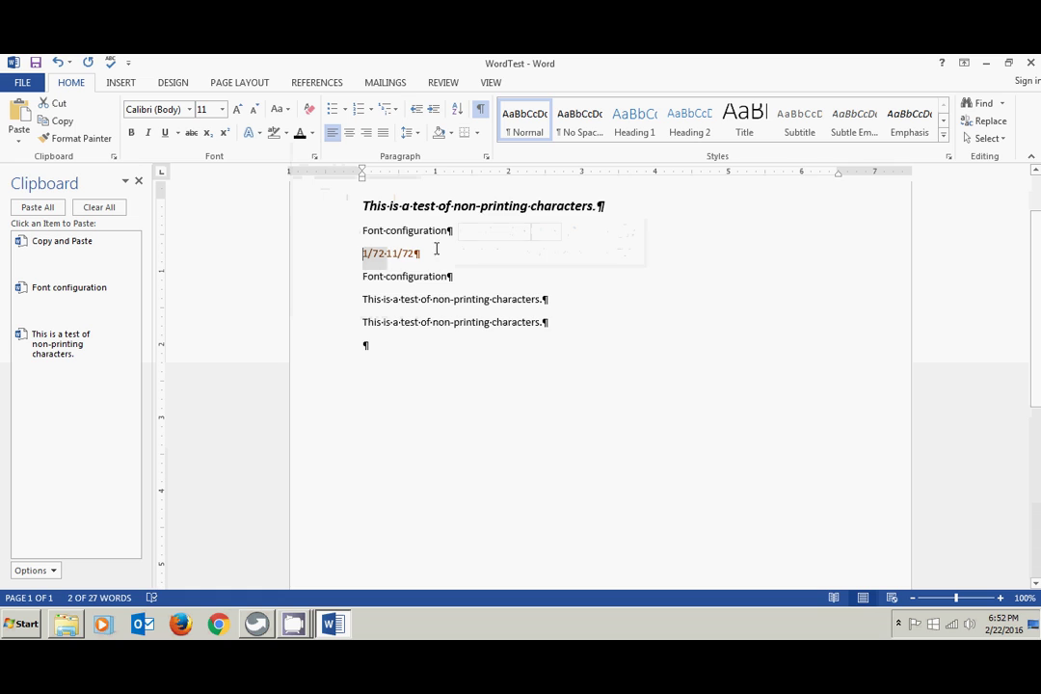
left_click(311, 138)
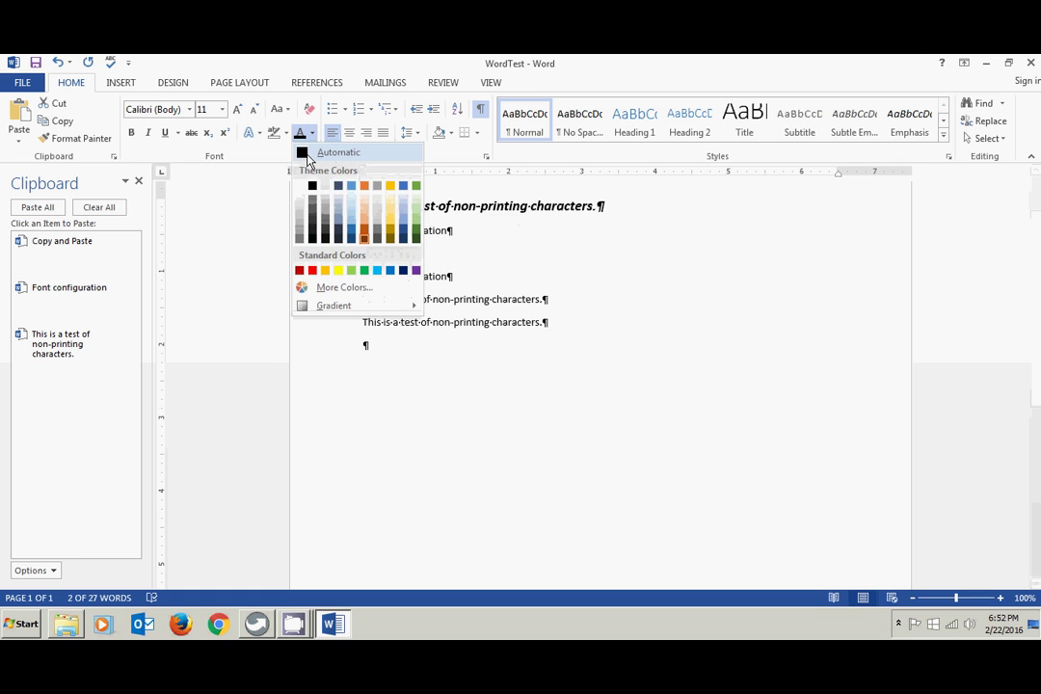
left_click(305, 150)
left_click(312, 136)
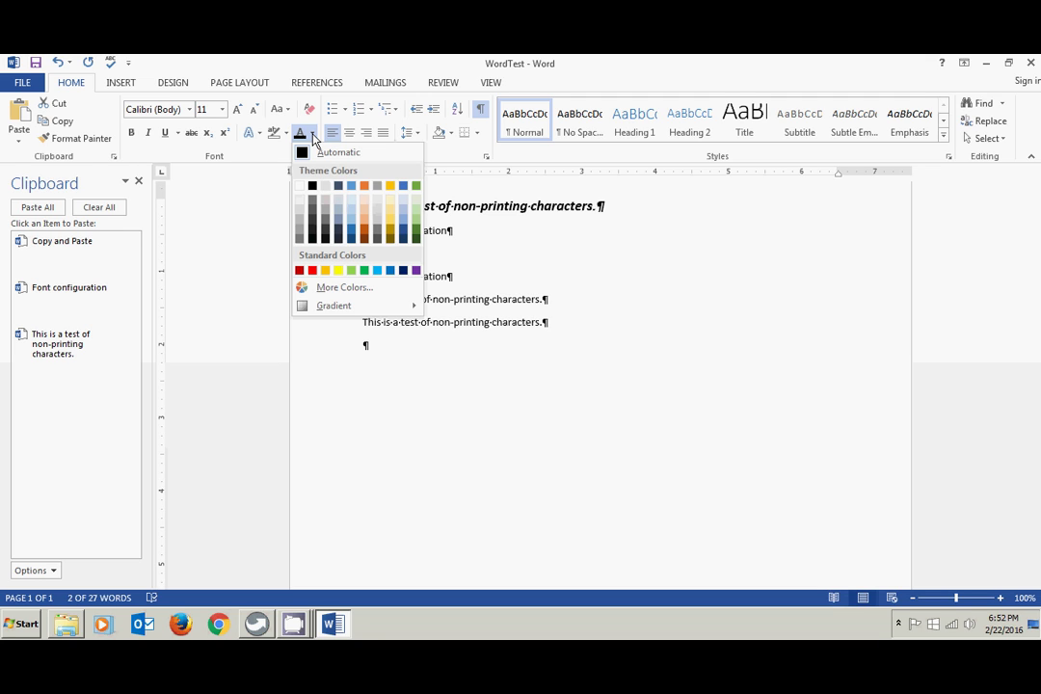
left_click(179, 84)
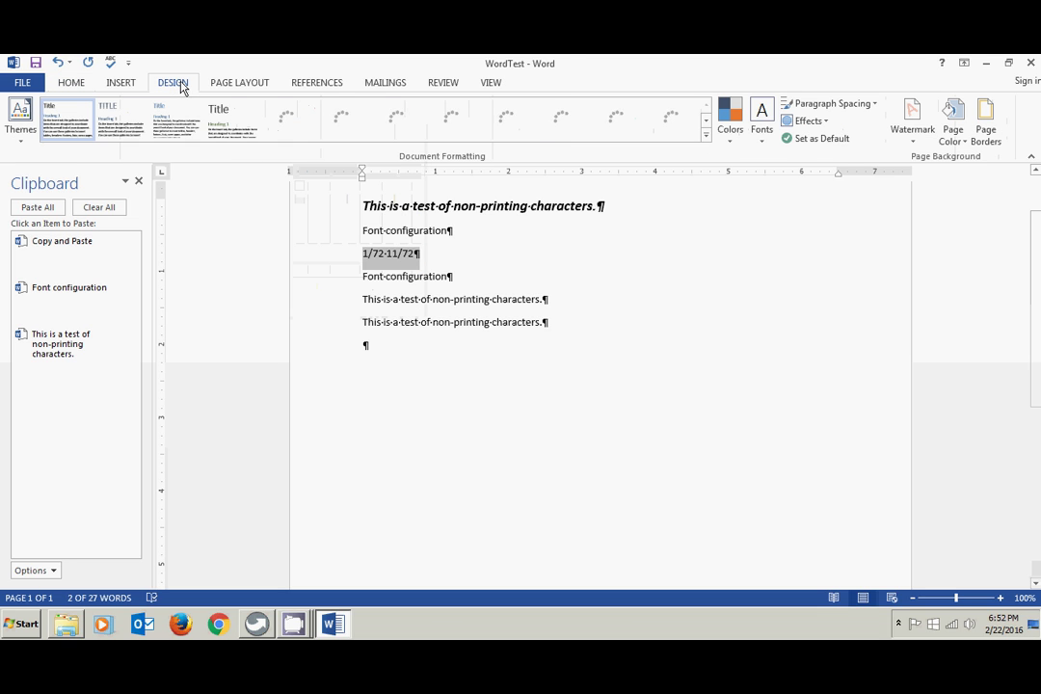
left_click(731, 123)
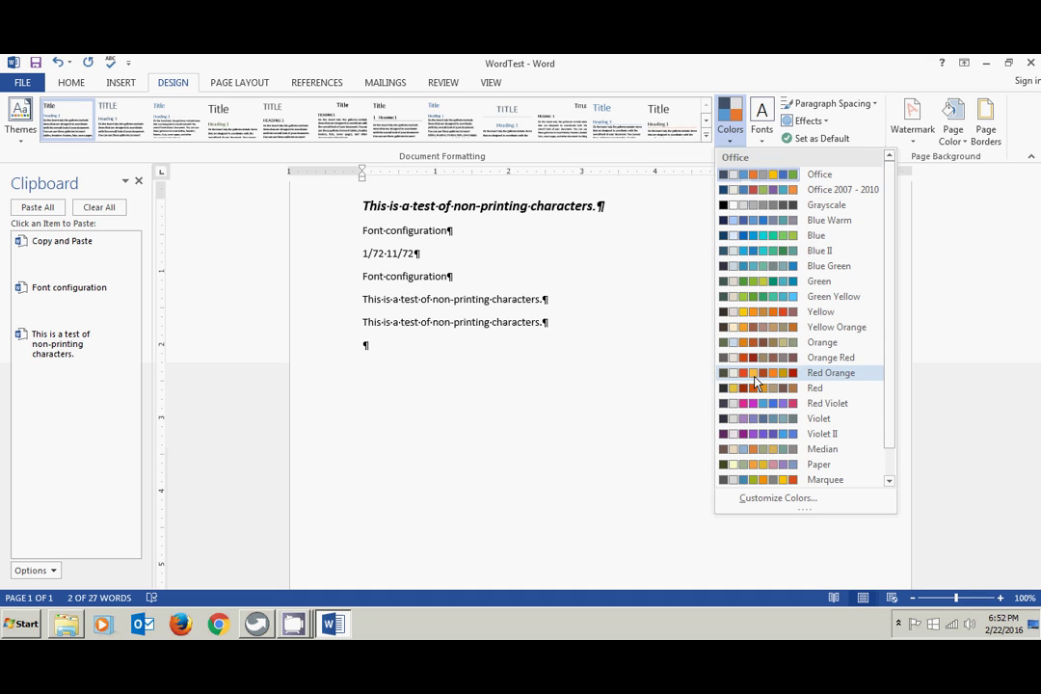
left_click(648, 199)
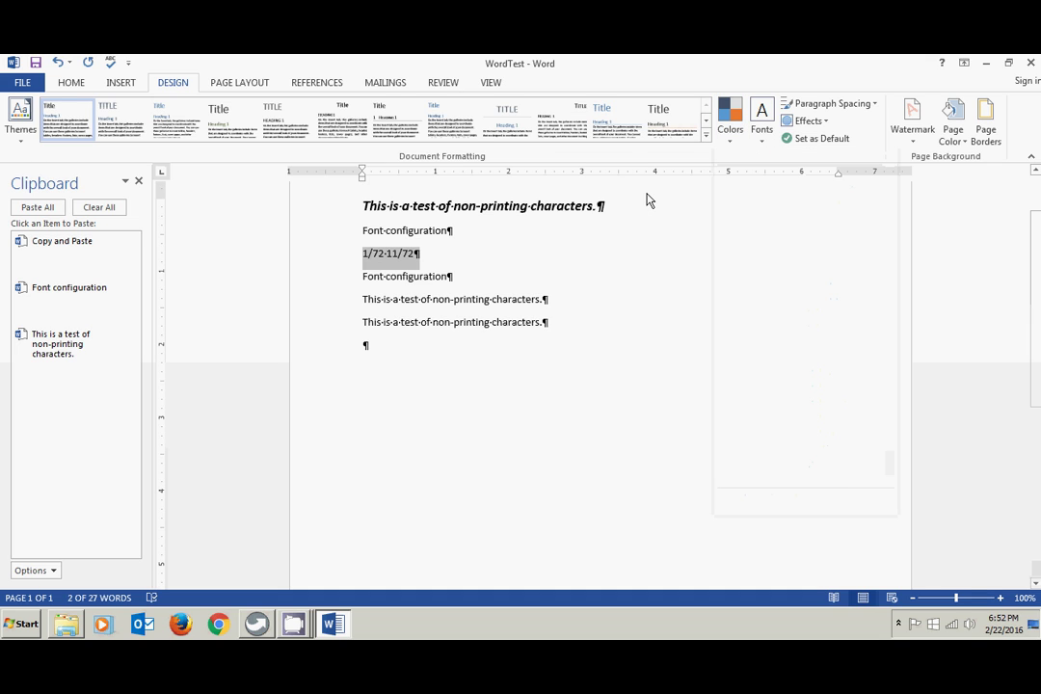
left_click(72, 84)
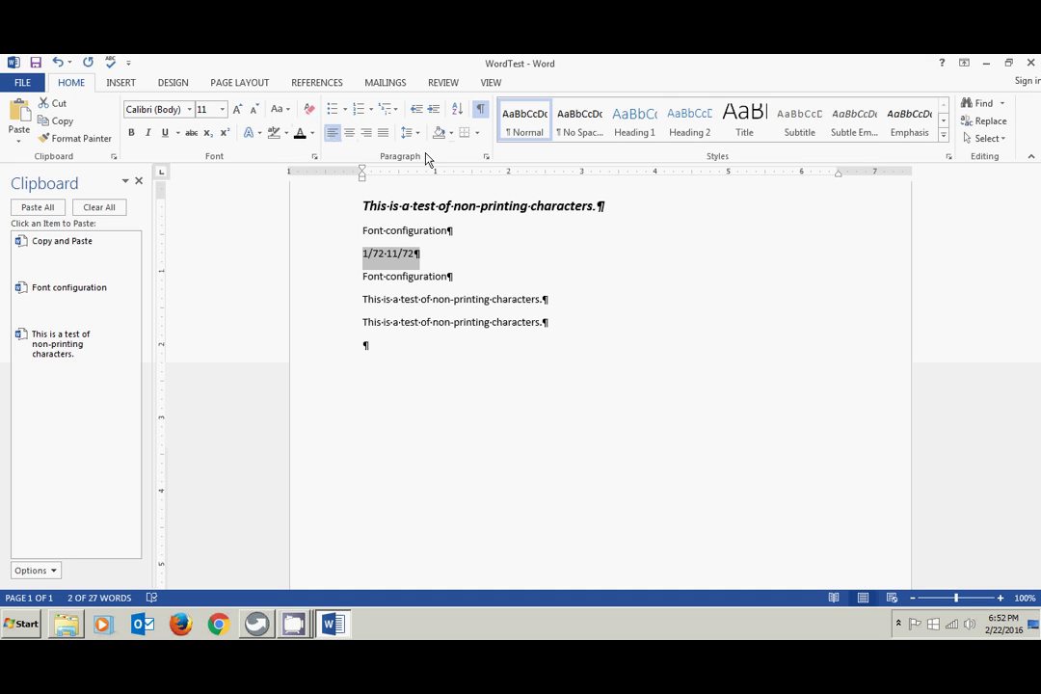
left_click(363, 230)
left_click_drag(362, 230, 458, 274)
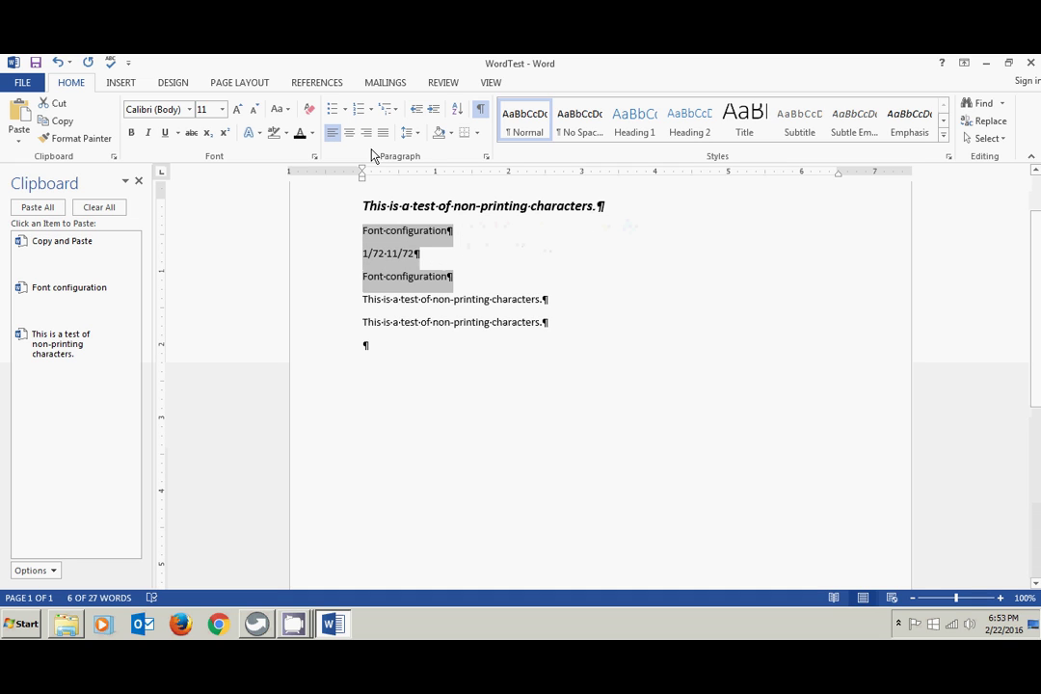
left_click(332, 111)
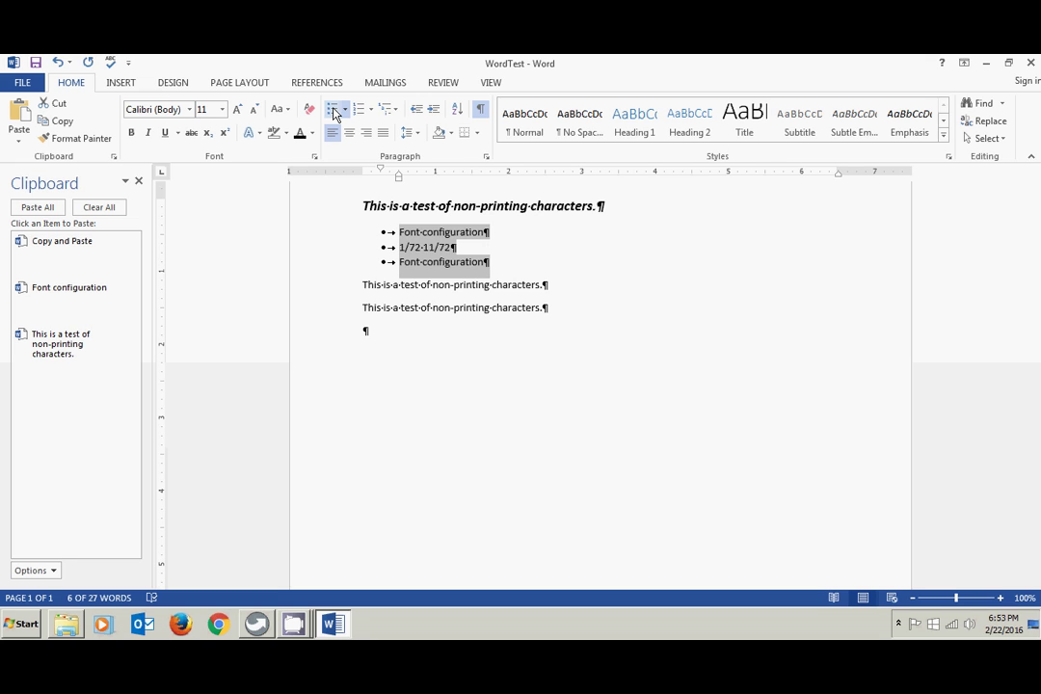
left_click(334, 112)
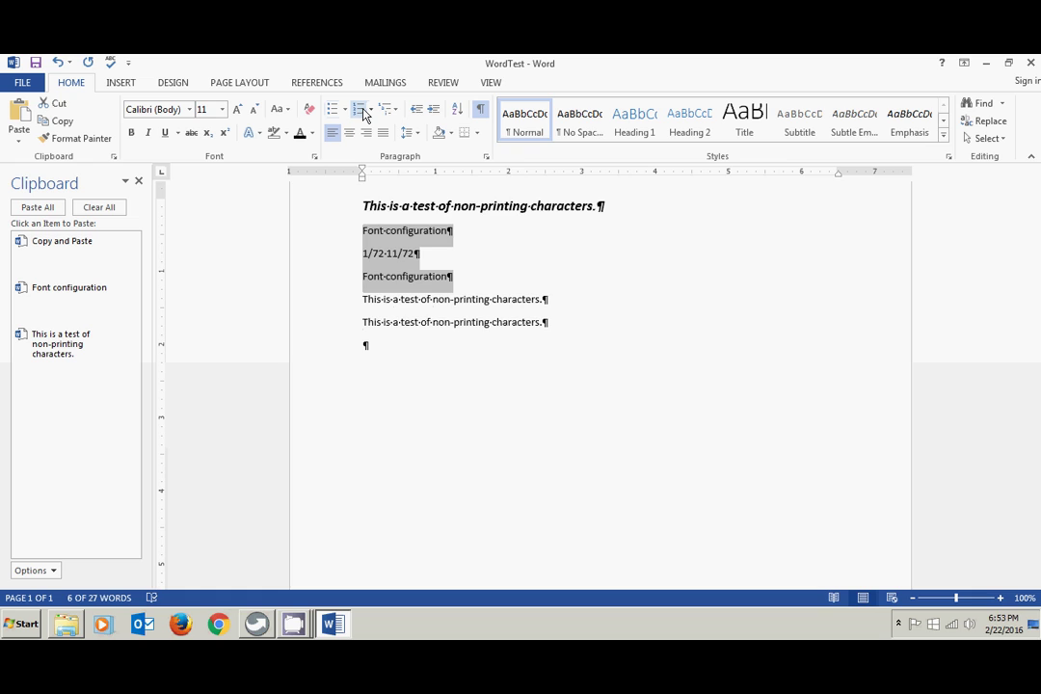
left_click(363, 111)
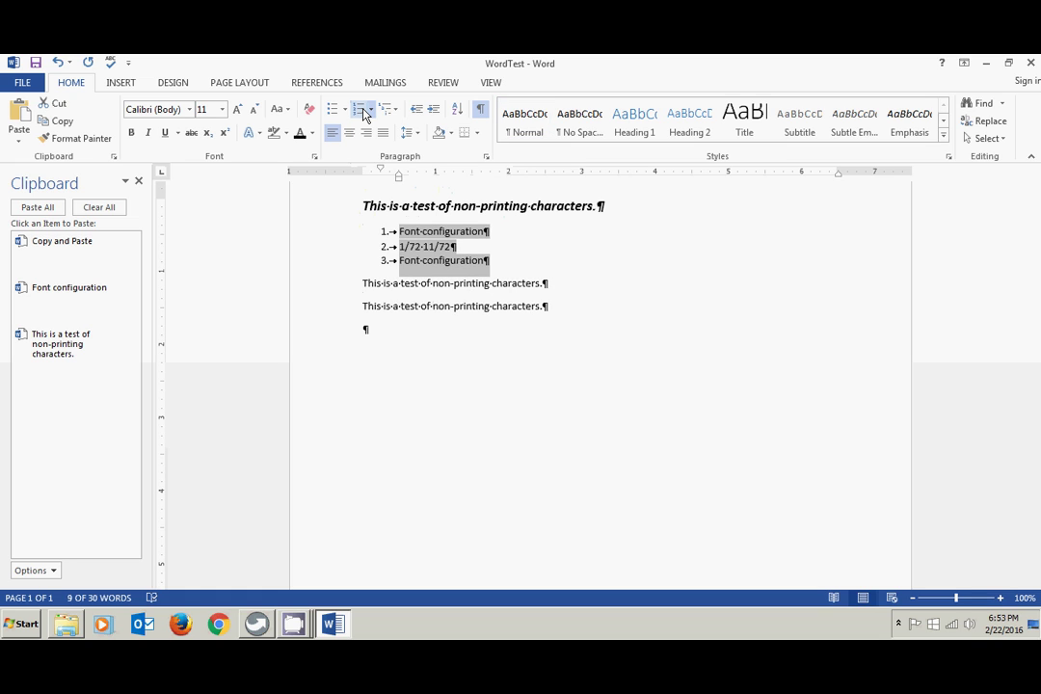
left_click(363, 112)
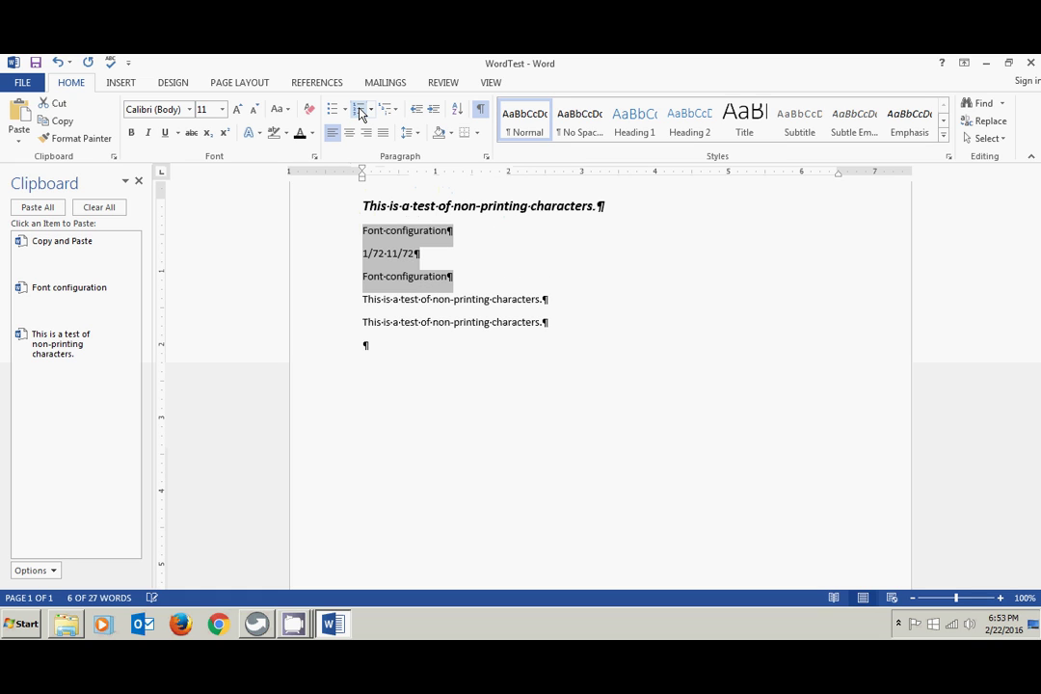
left_click(387, 112)
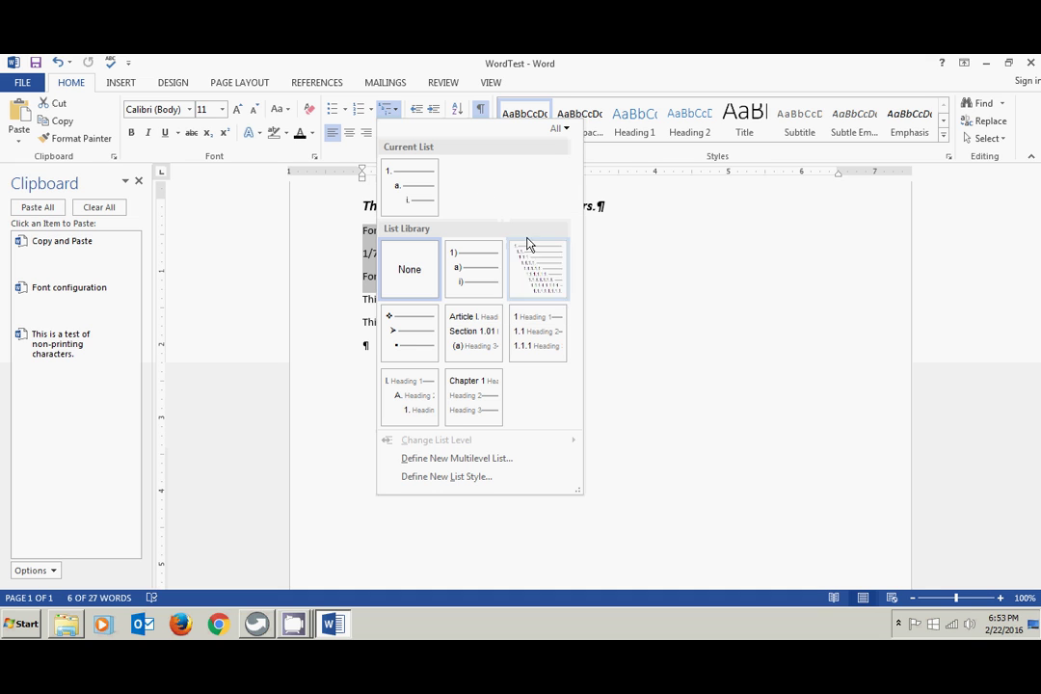
mouse_move(545, 253)
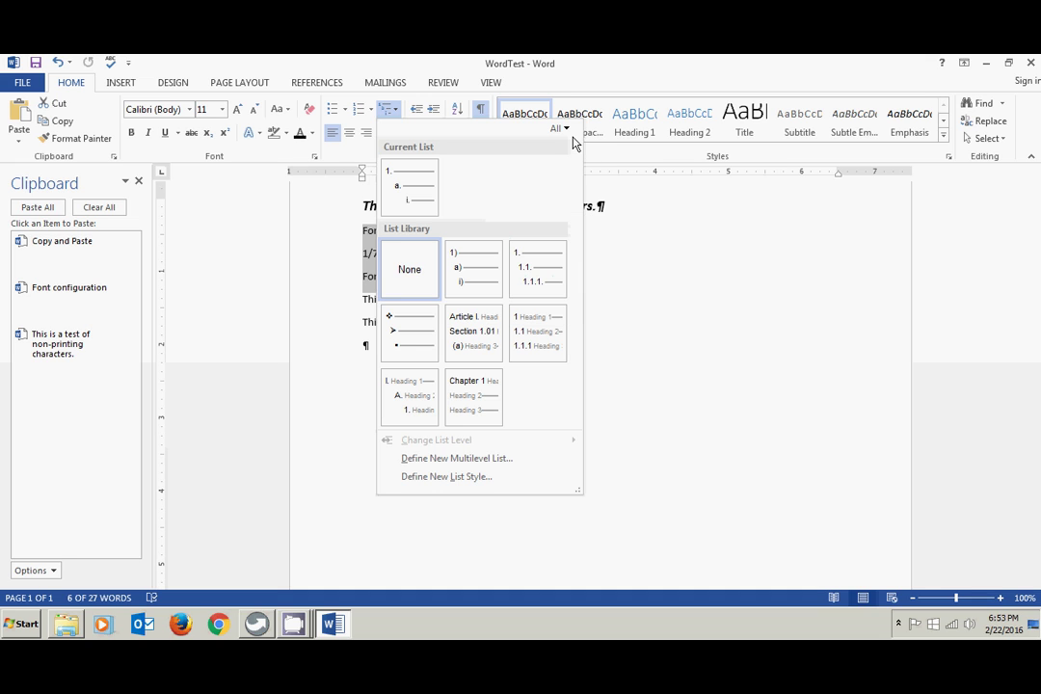
left_click(599, 304)
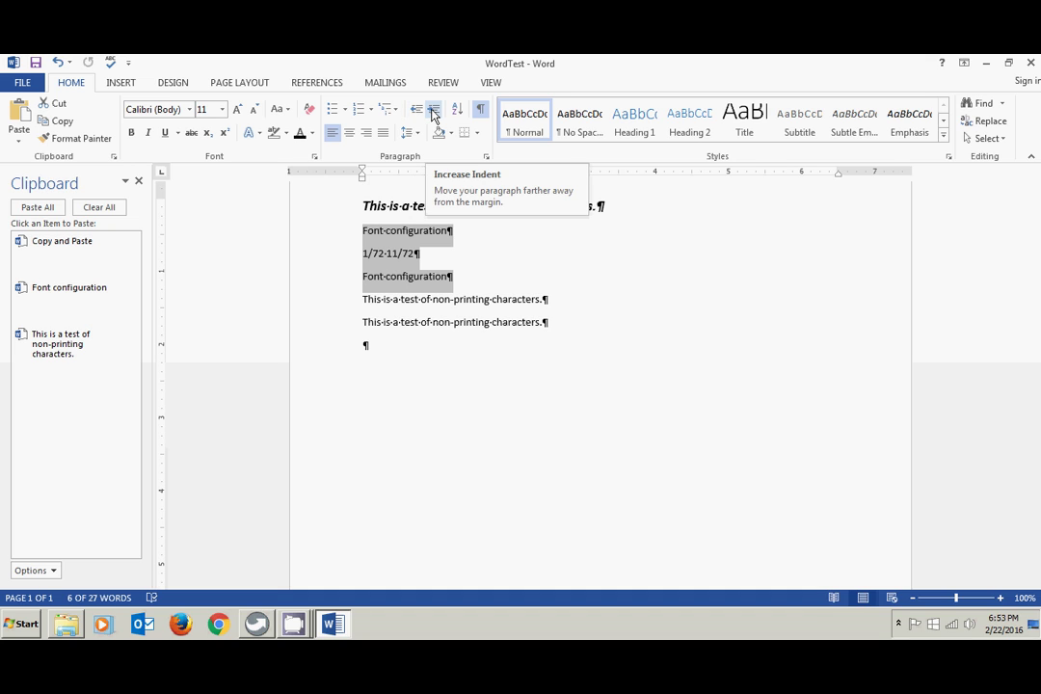
left_click(433, 114)
left_click(433, 114)
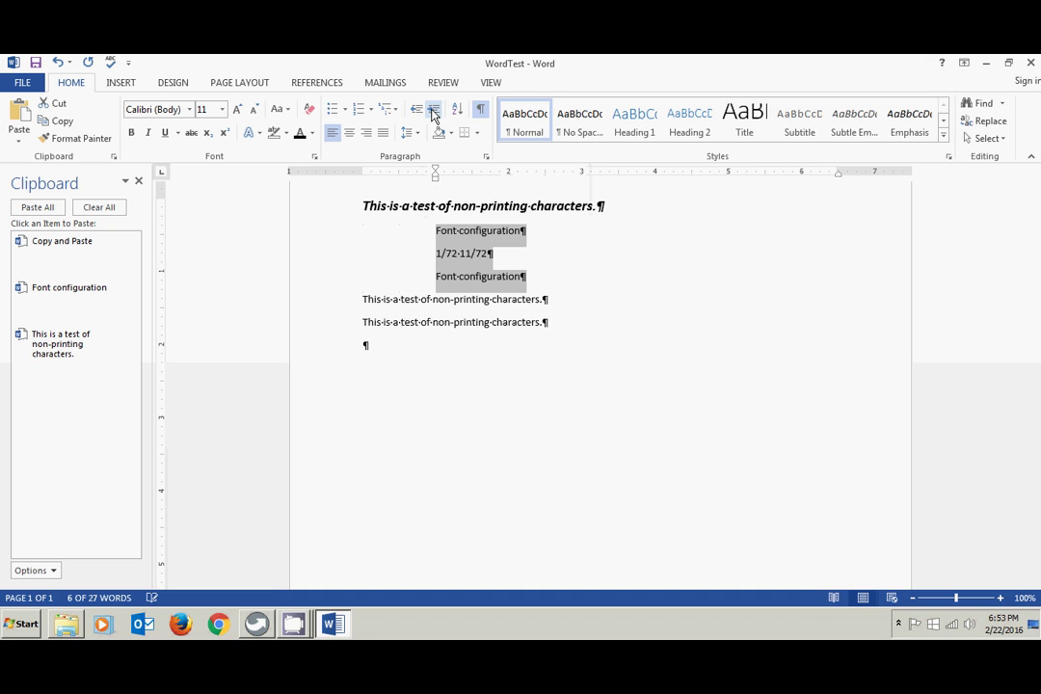
left_click(433, 113)
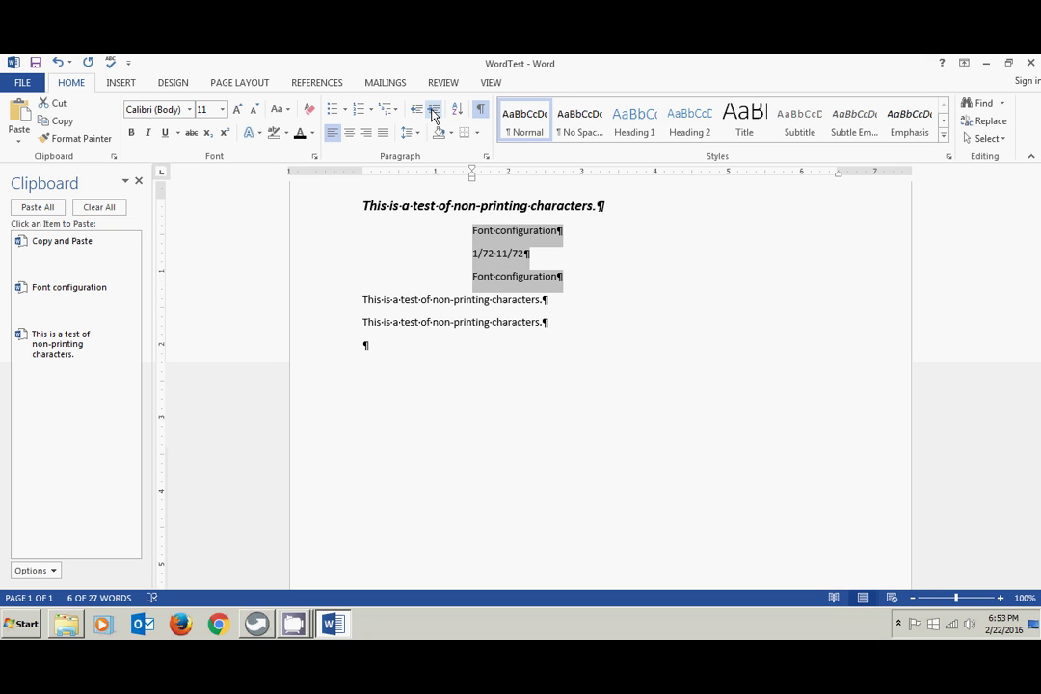
left_click(417, 114)
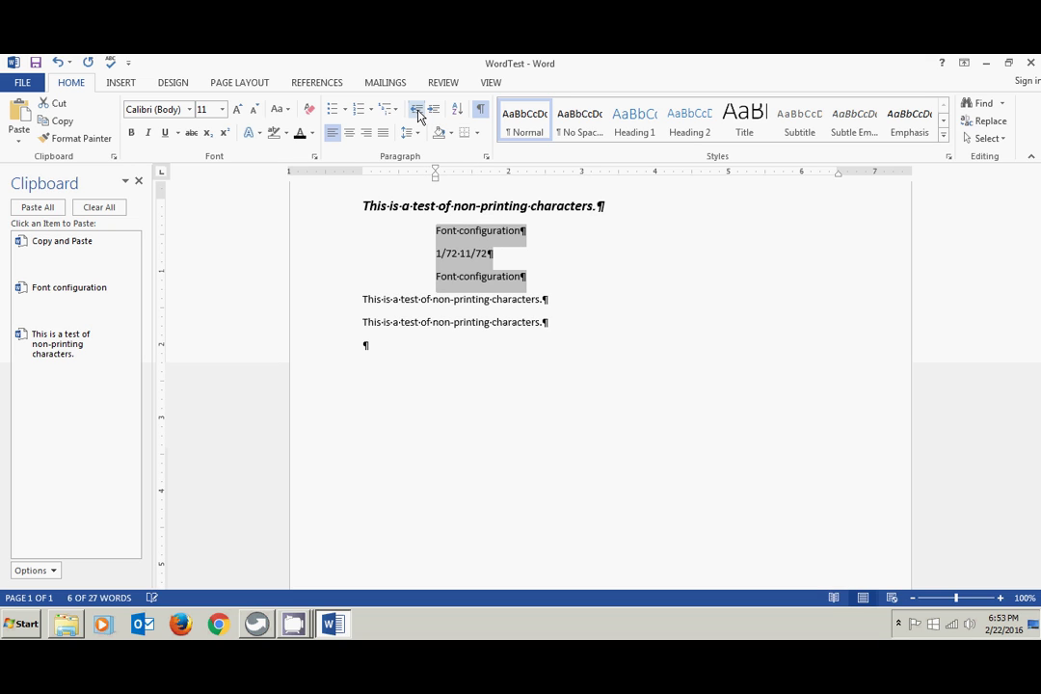
left_click(417, 114)
left_click(418, 114)
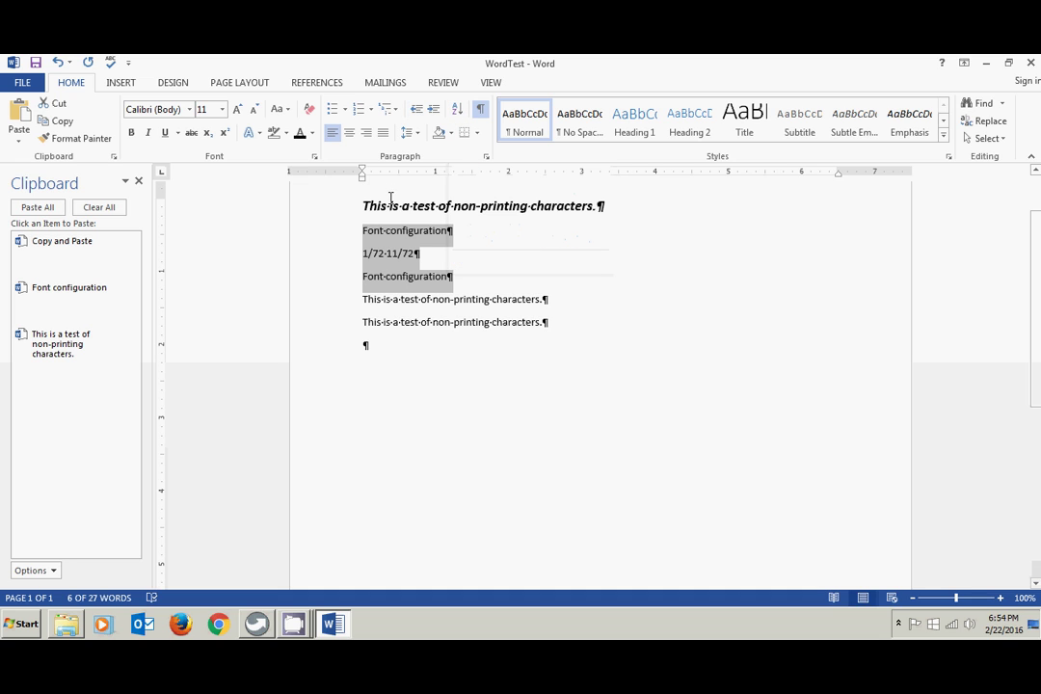
- Sort the three selected paragraphs by paragraph text in ascending order
left_click(457, 109)
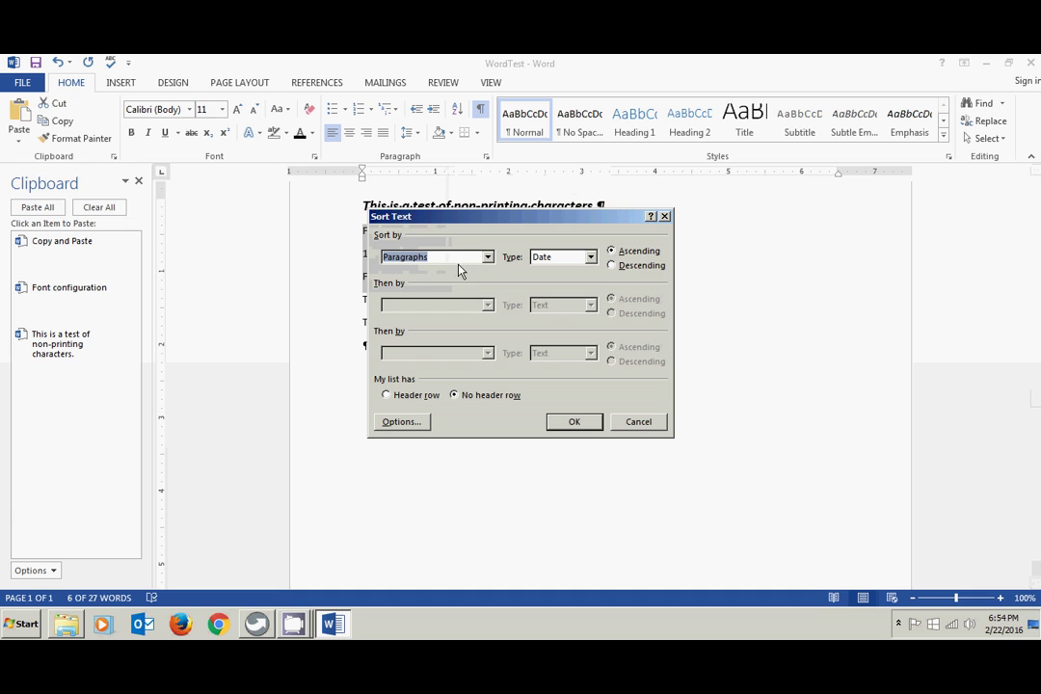
left_click(576, 421)
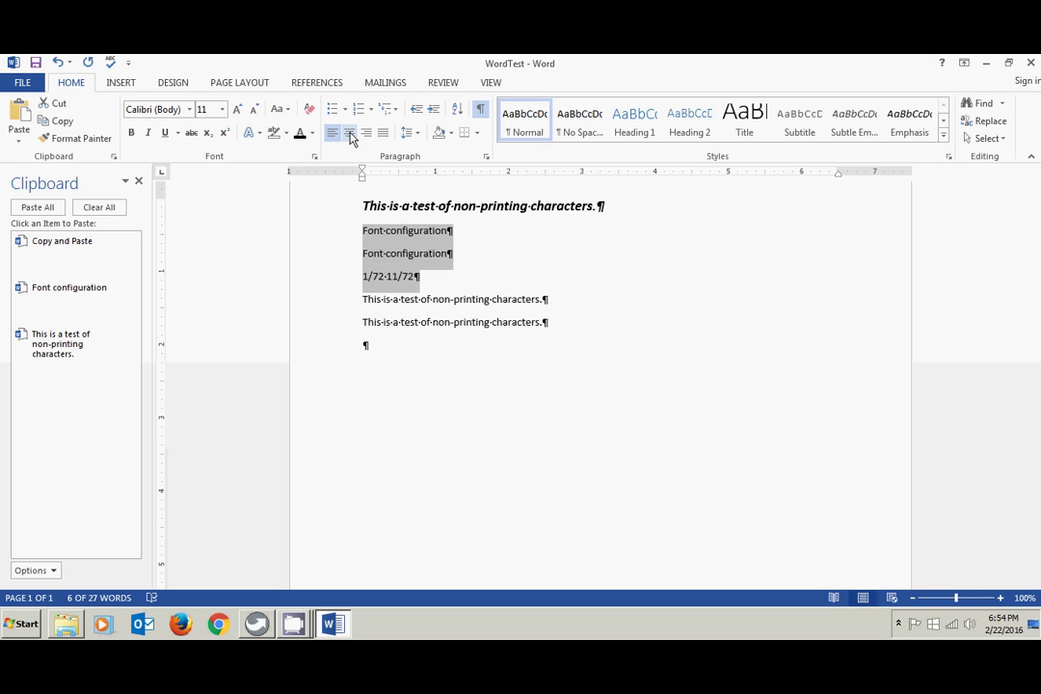
- Right-align the three lines and append ' and right alignment' to the first line
left_click(350, 135)
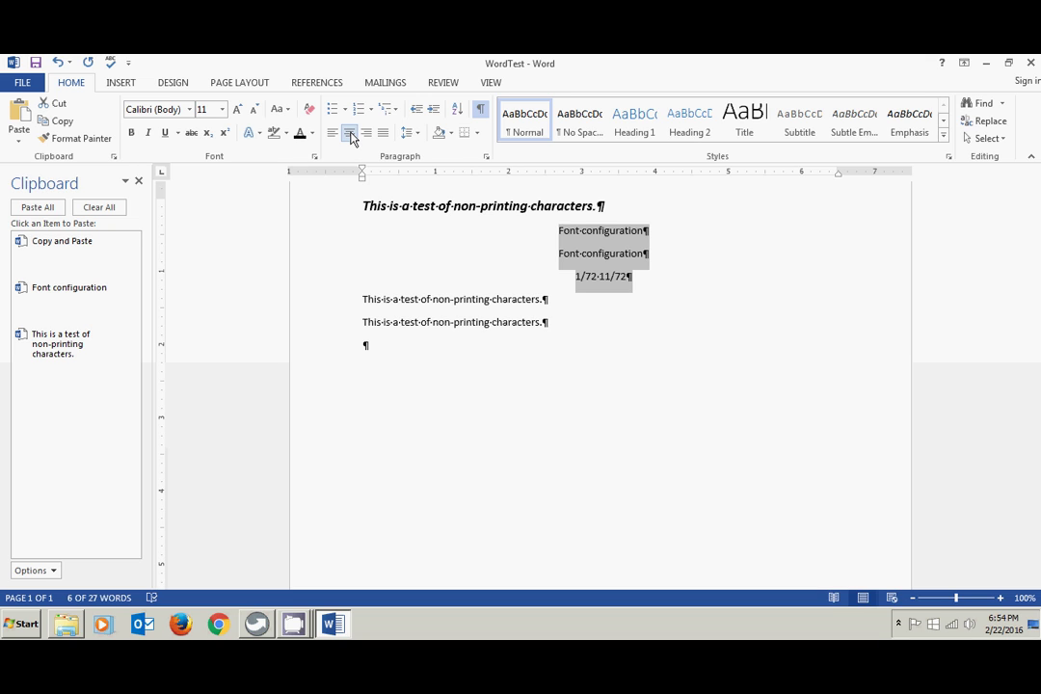
left_click(366, 135)
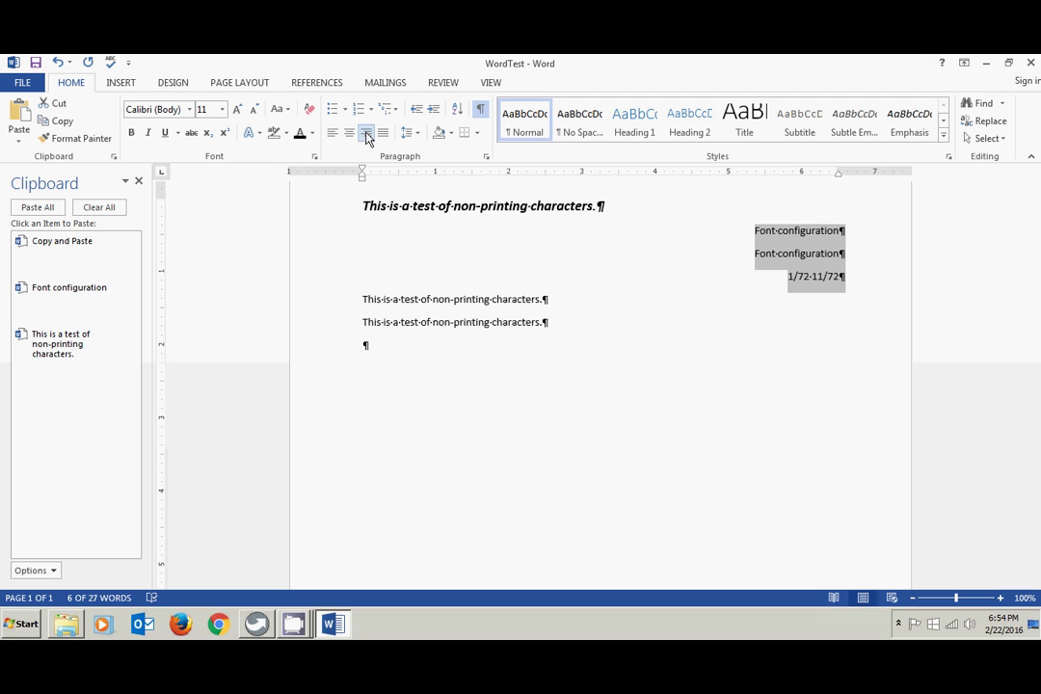
left_click(841, 230)
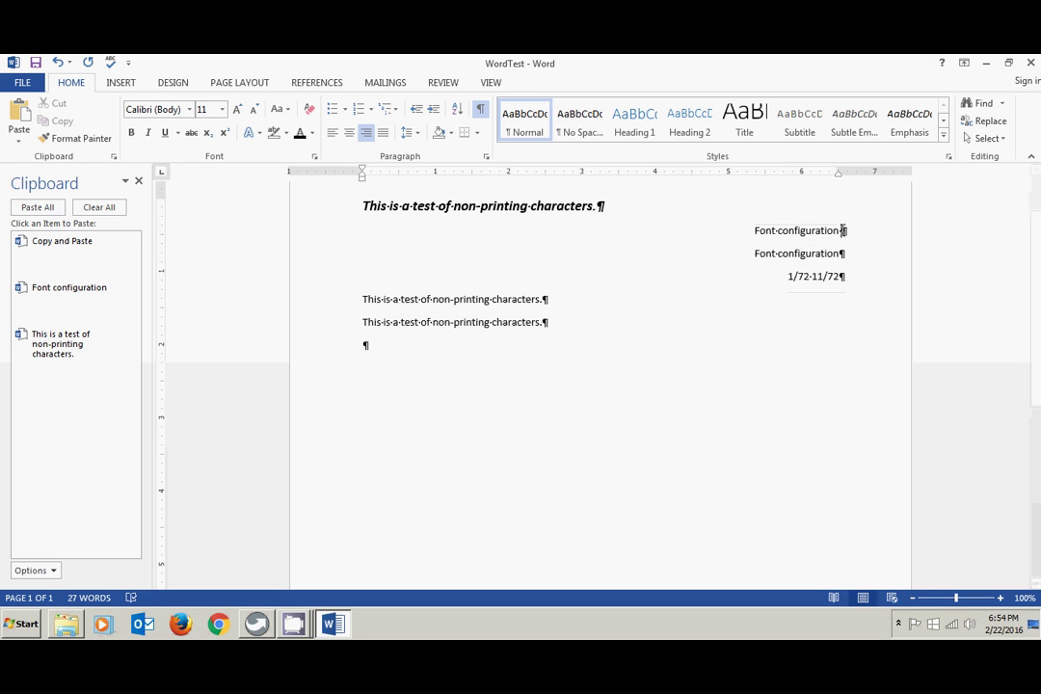
type("and ri")
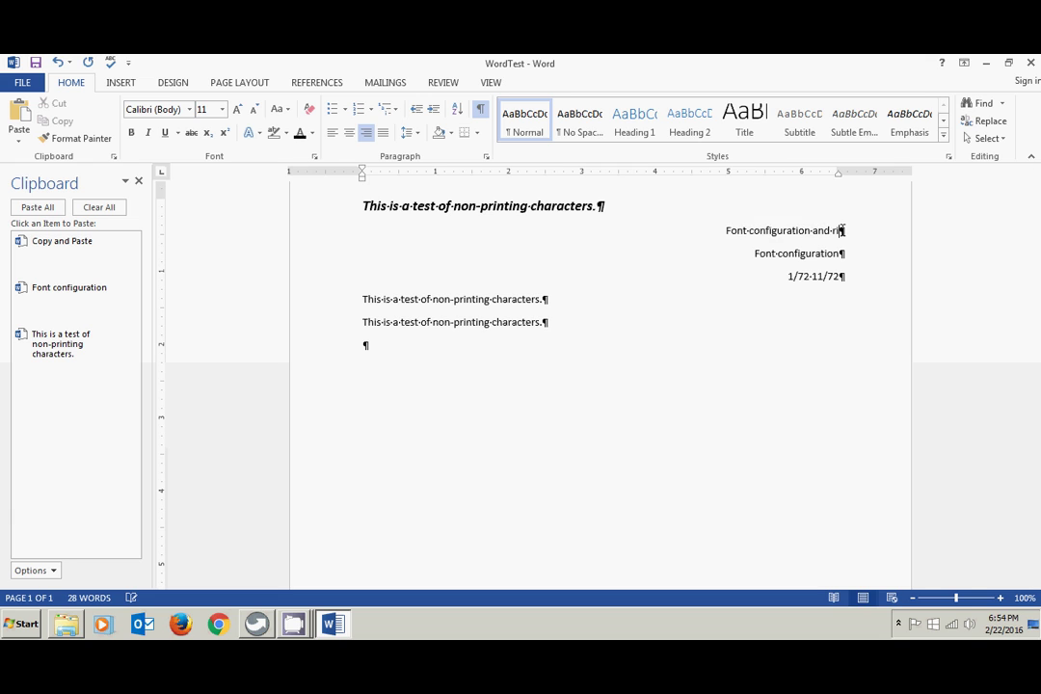
type("ght alignm")
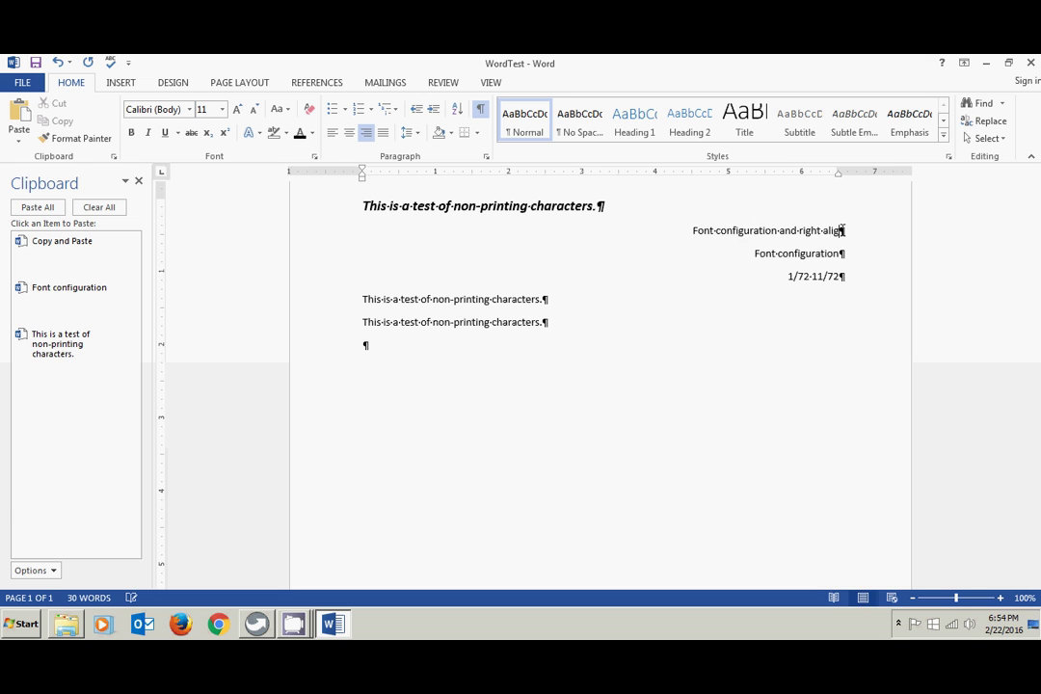
type("ent")
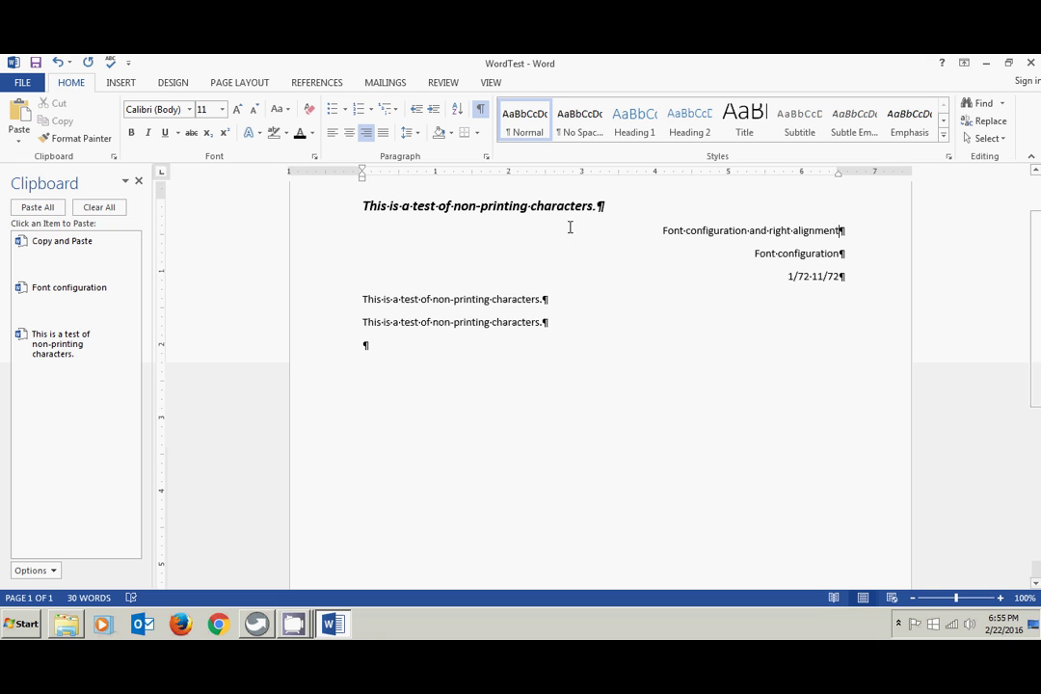
- Switch the three lines under the heading from right alignment to Justify
left_click_drag(661, 230, 847, 280)
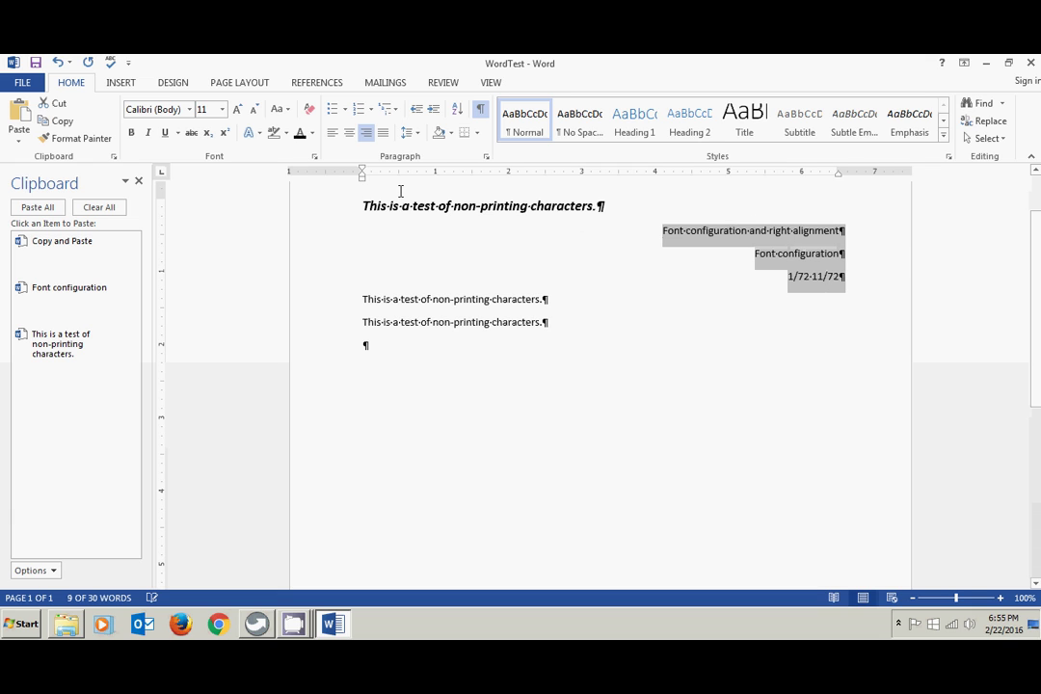
left_click(333, 133)
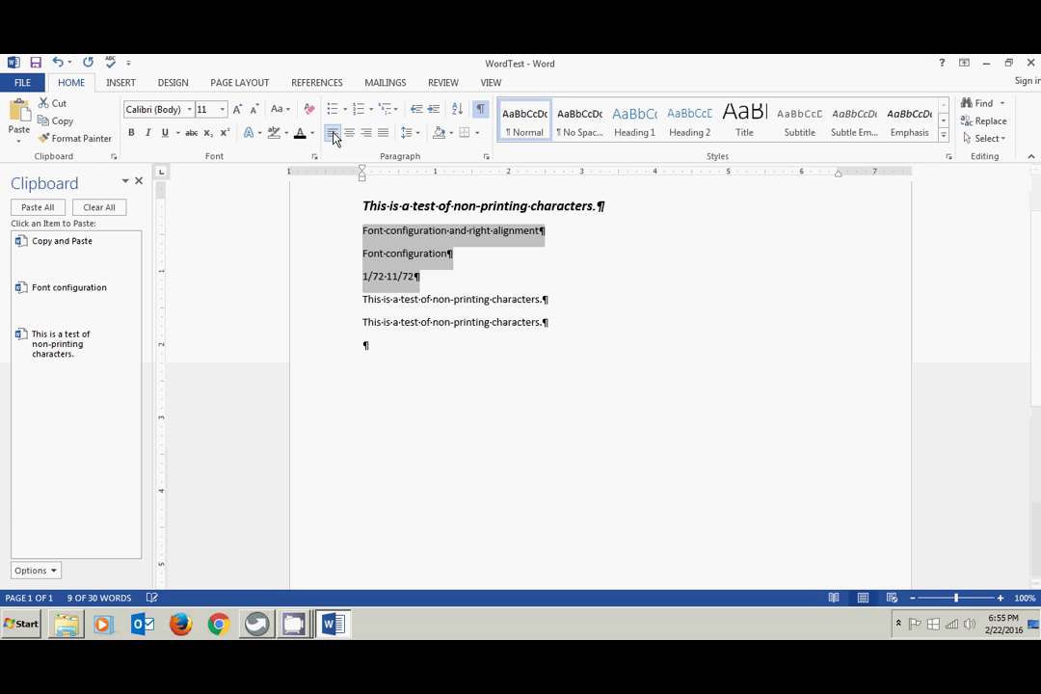
left_click(385, 138)
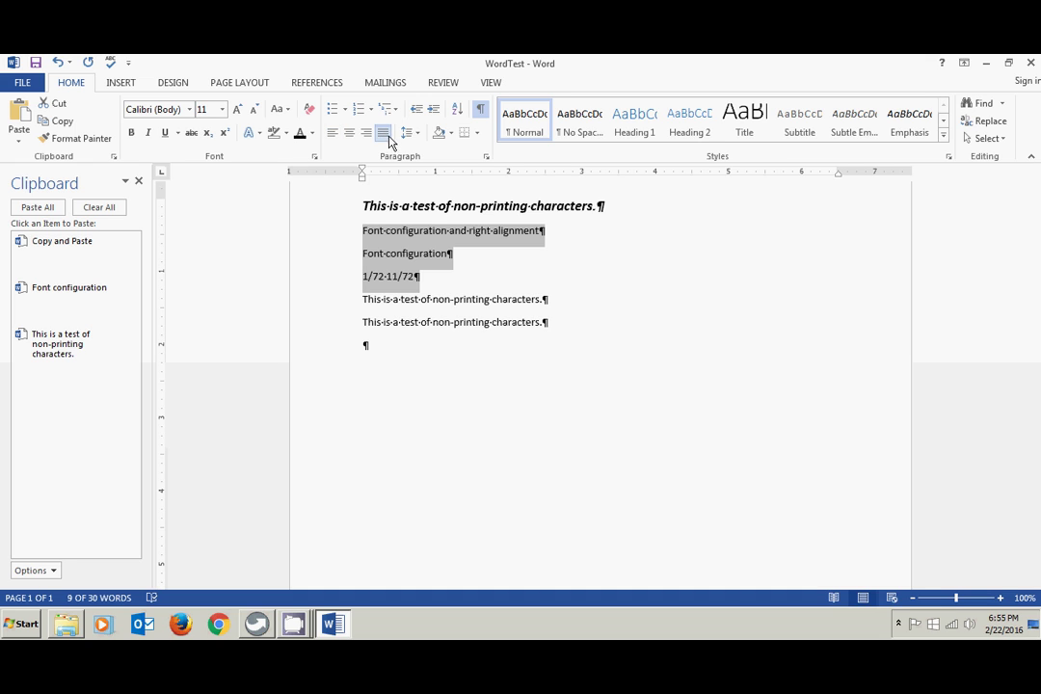
left_click(473, 250)
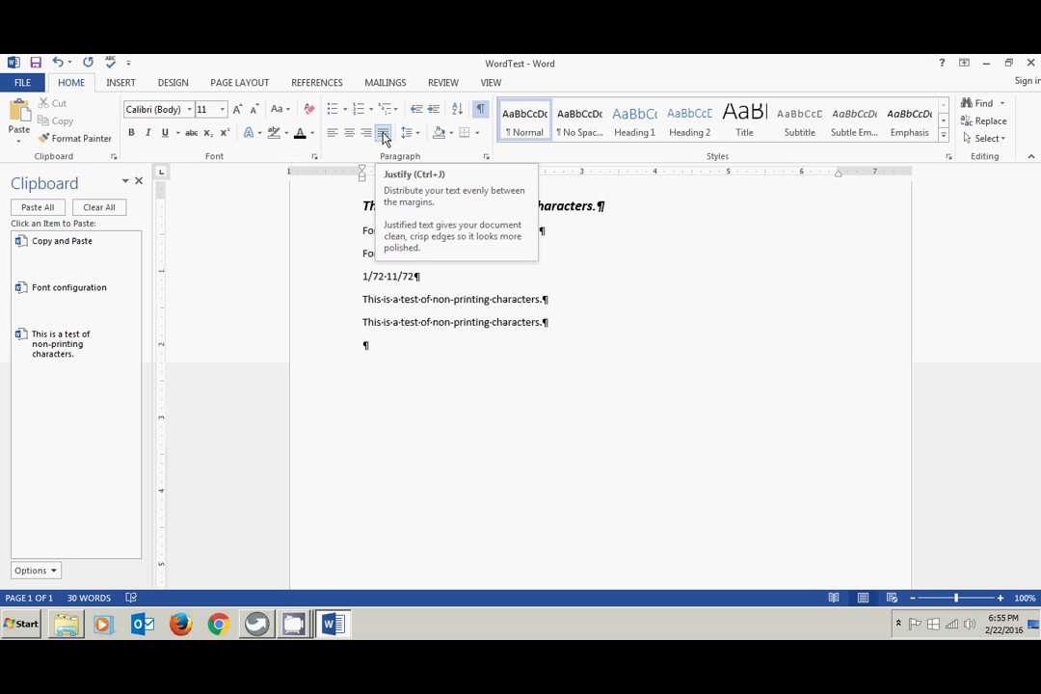
left_click(383, 136)
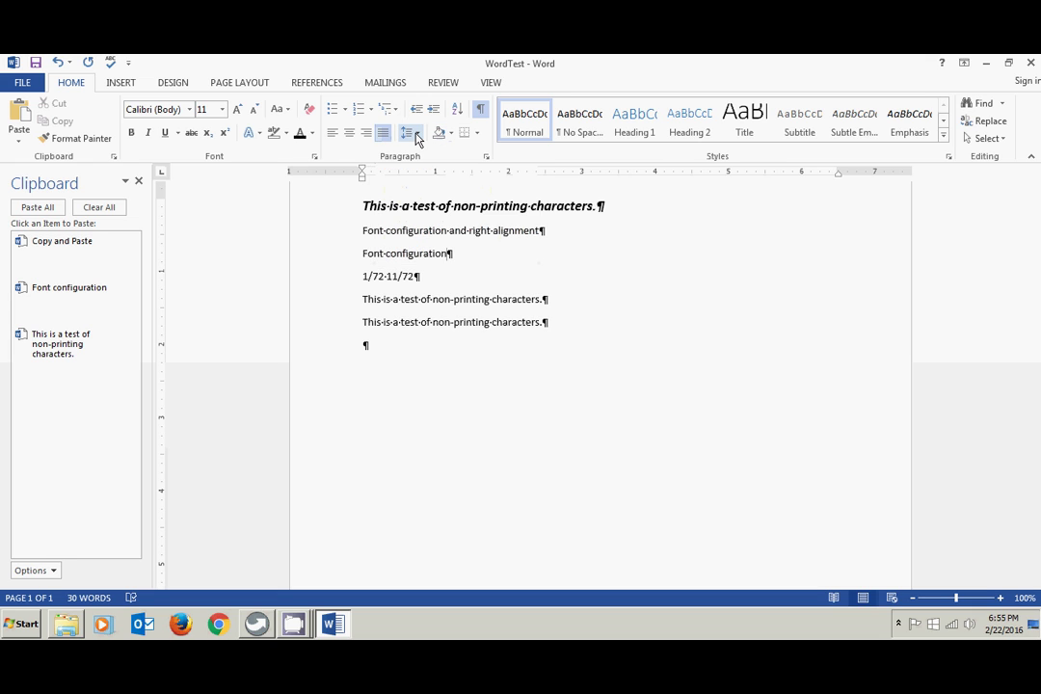
left_click(418, 135)
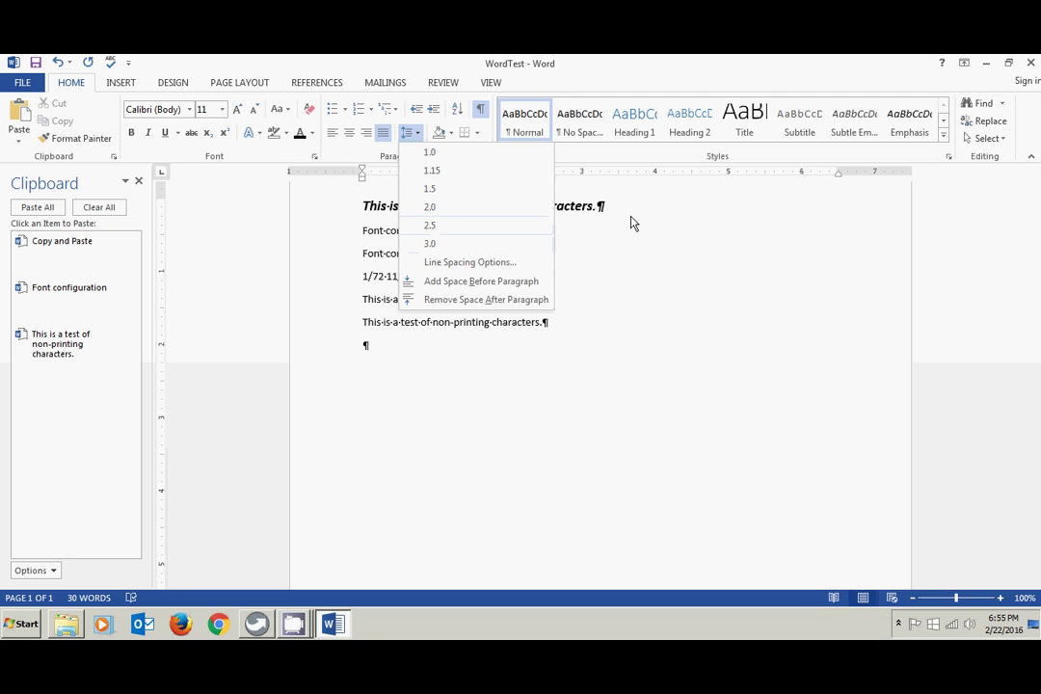
left_click(598, 269)
left_click(599, 207)
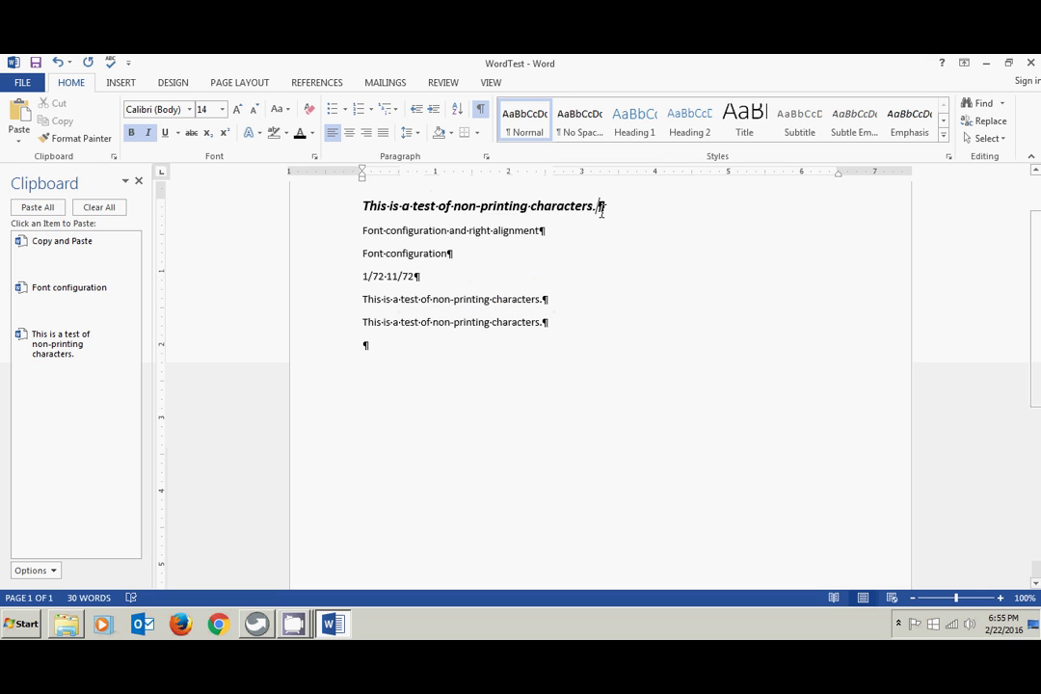
left_click(543, 231)
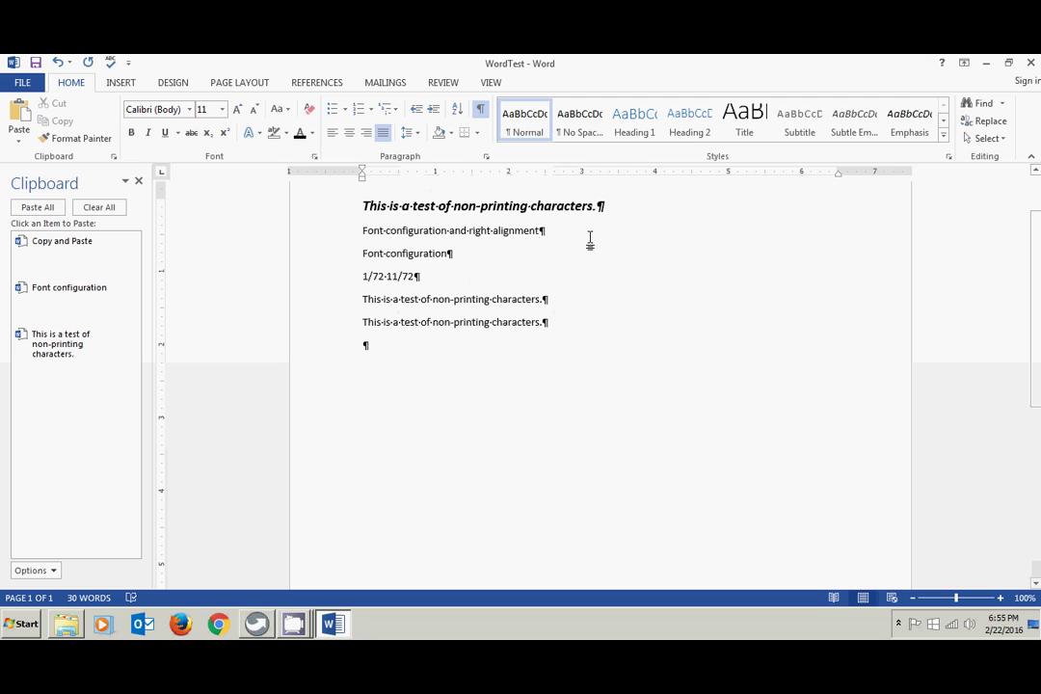
- Append the word-wrap example sentences, ending 'without having to press the enter key', to the first line
type(". ")
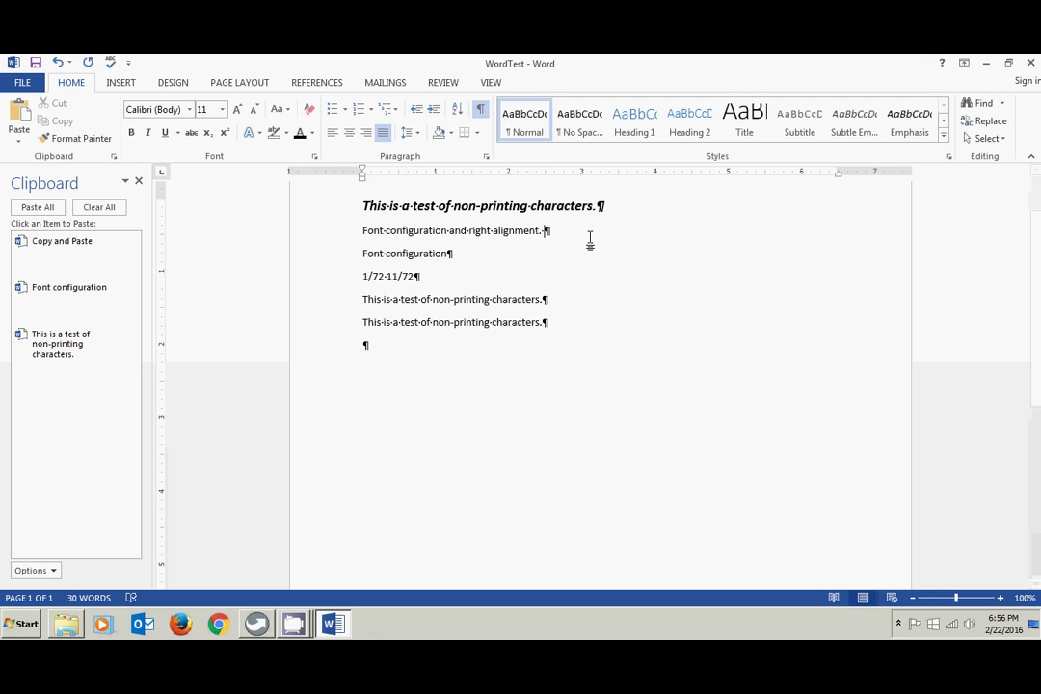
type("This is an e")
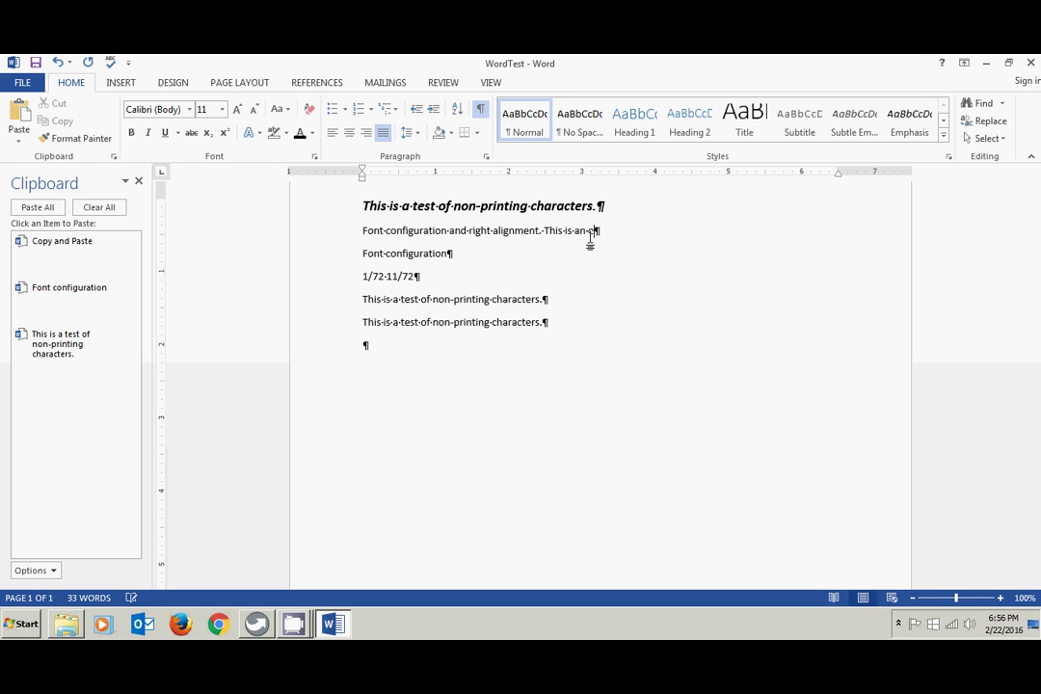
type("xample of word wra")
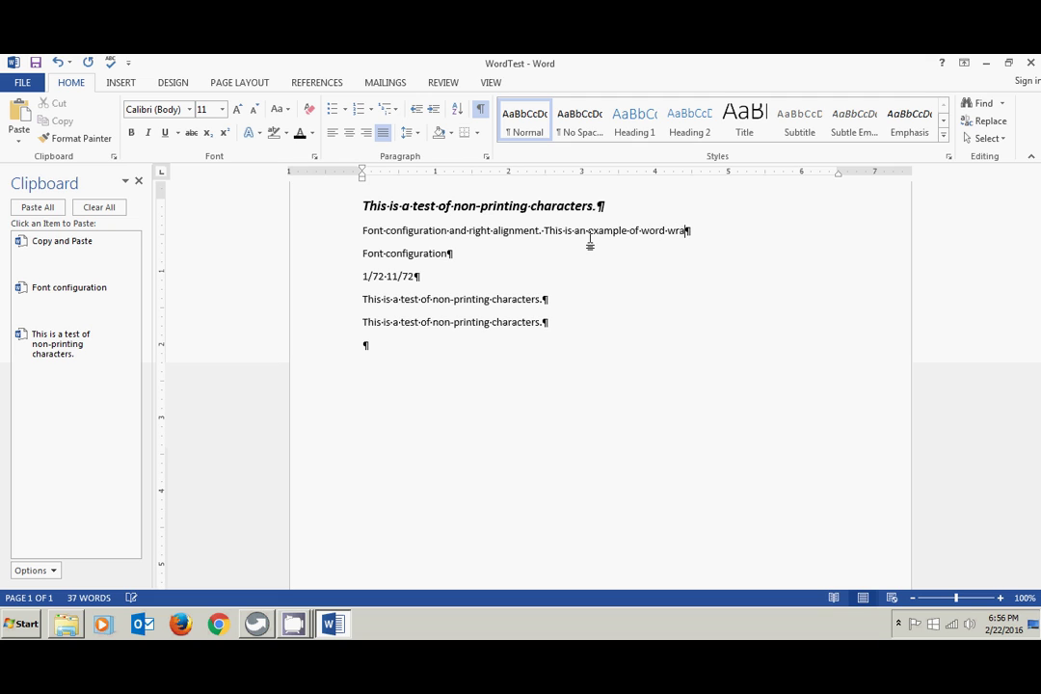
type("p. I have to keep ")
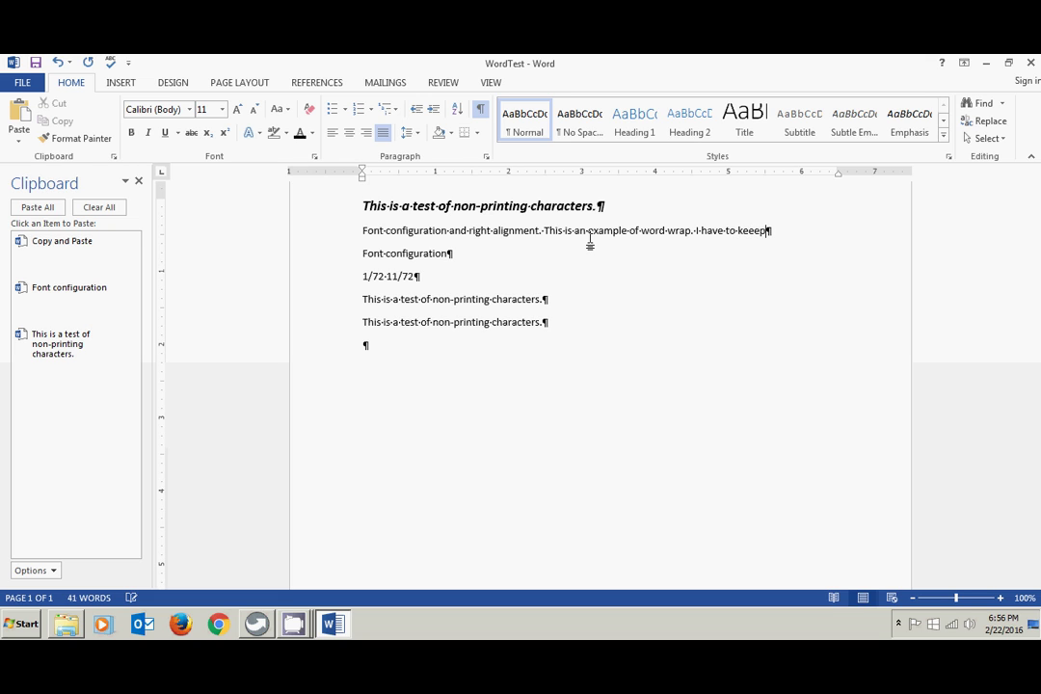
type("typing until I get to the margina")
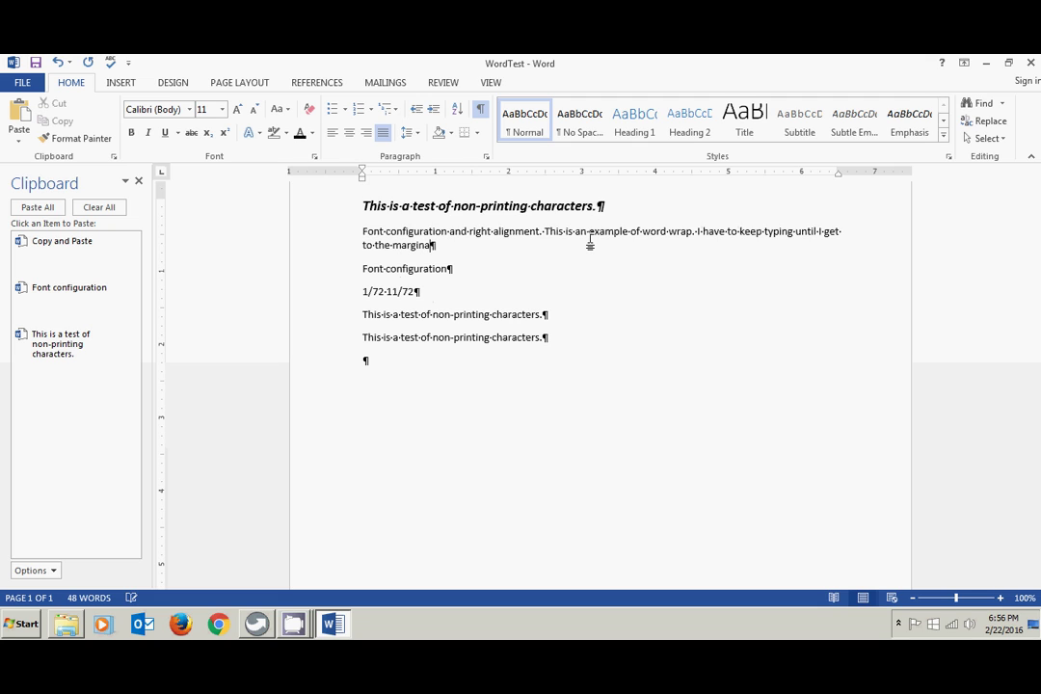
key("BackSpace")
type("then word automatic")
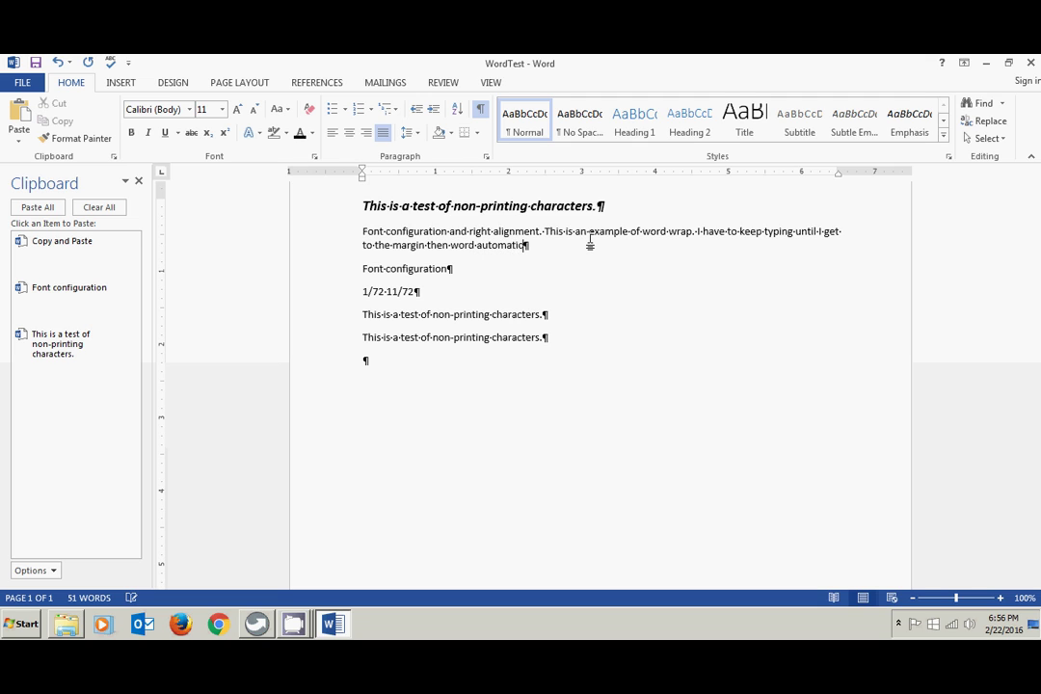
type("ally wraps the text with")
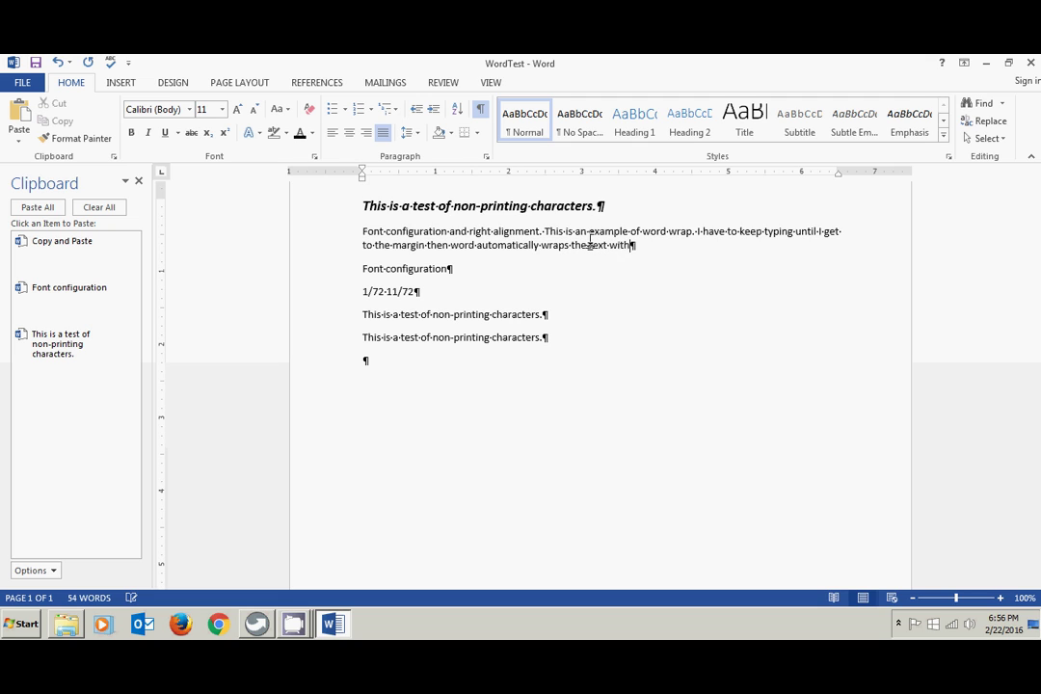
type("out having to press the enter ")
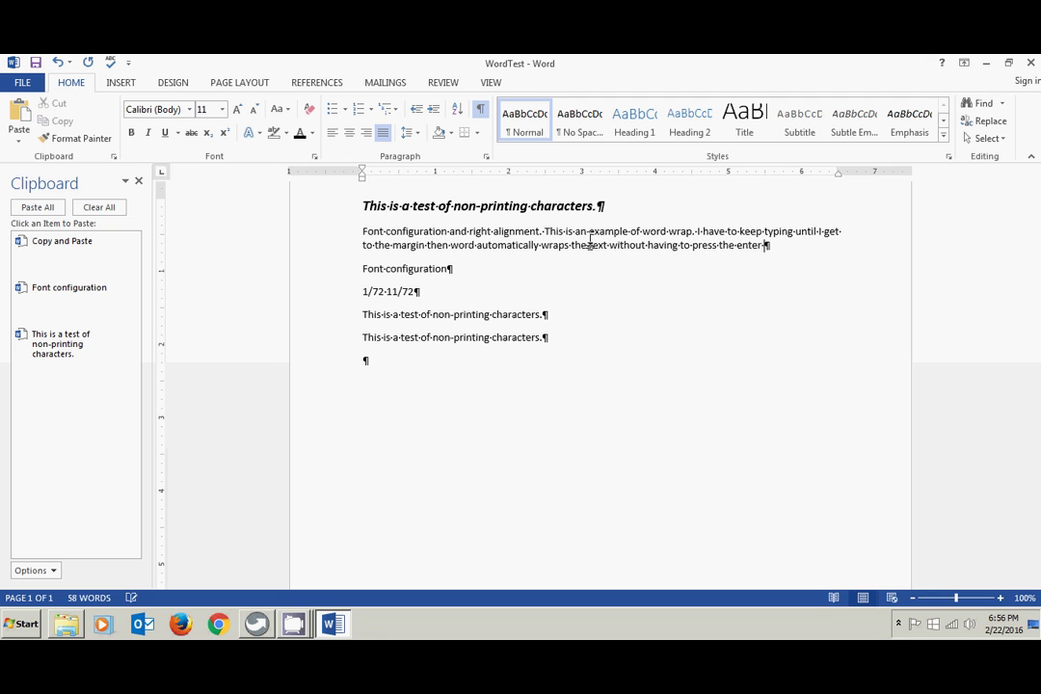
type("key")
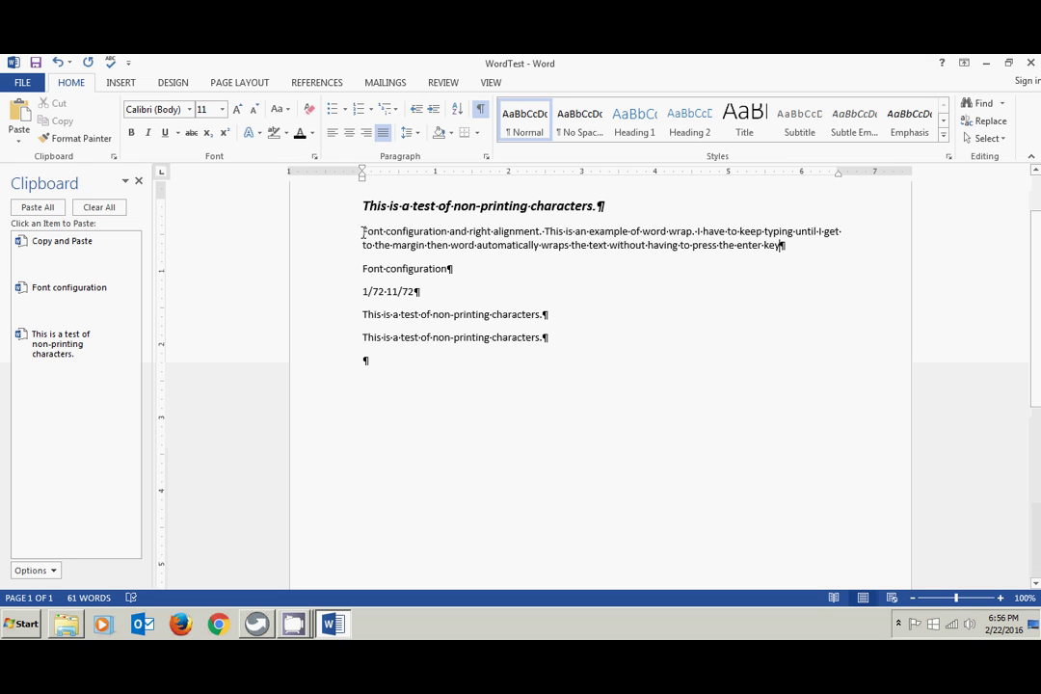
- Give the paragraphs below the title 1.15 line spacing after briefly trying double spacing
left_click_drag(363, 231, 545, 342)
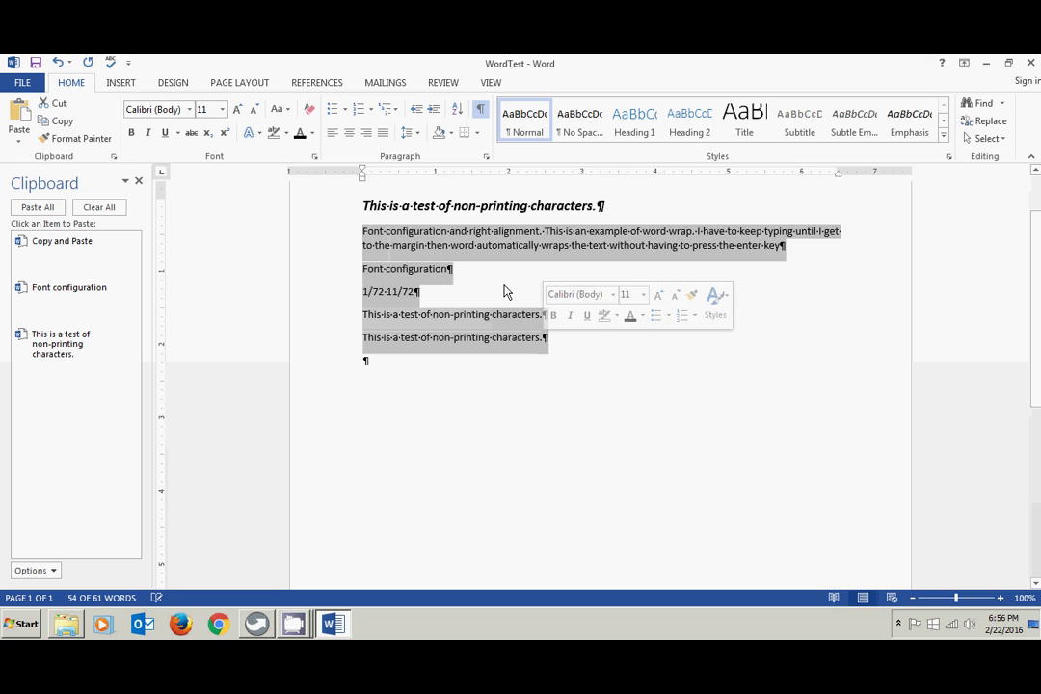
left_click(412, 133)
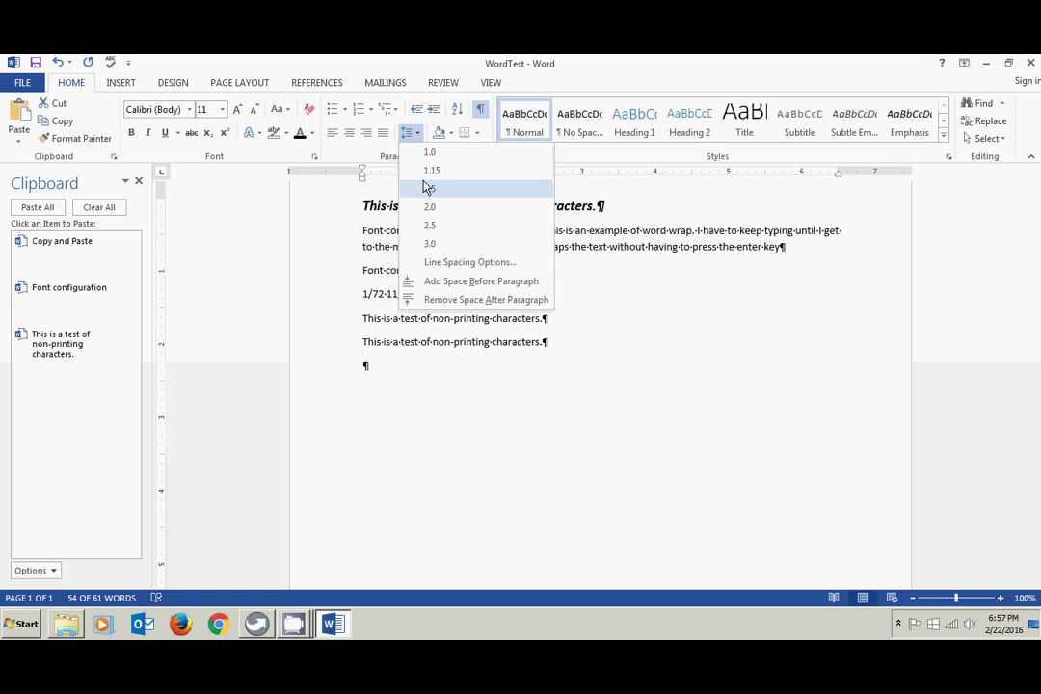
left_click(433, 213)
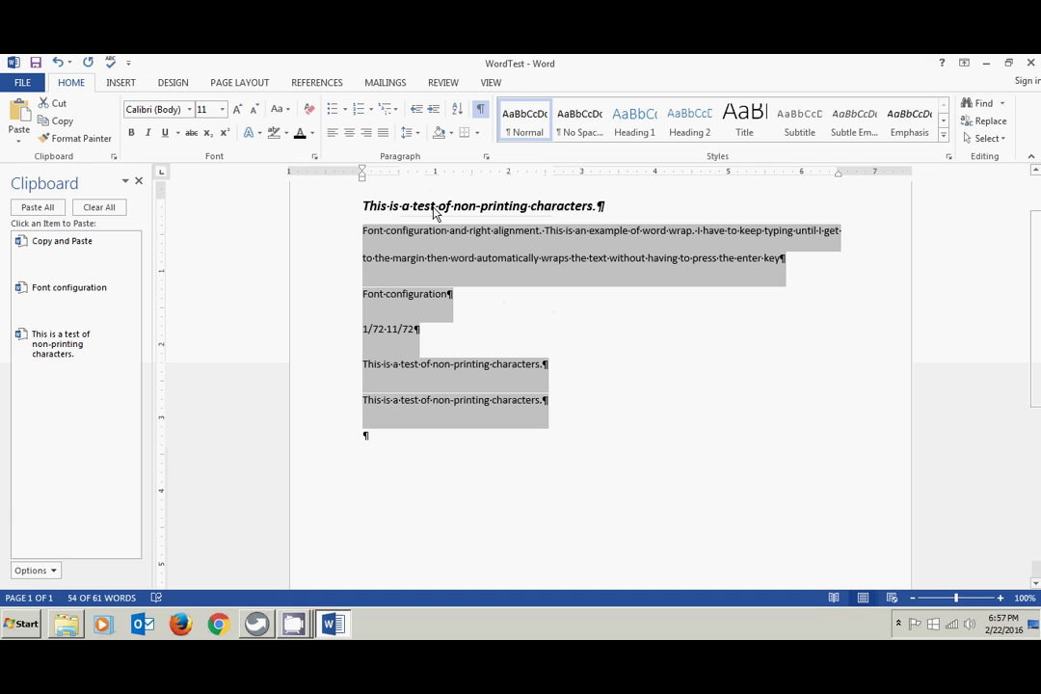
left_click(504, 301)
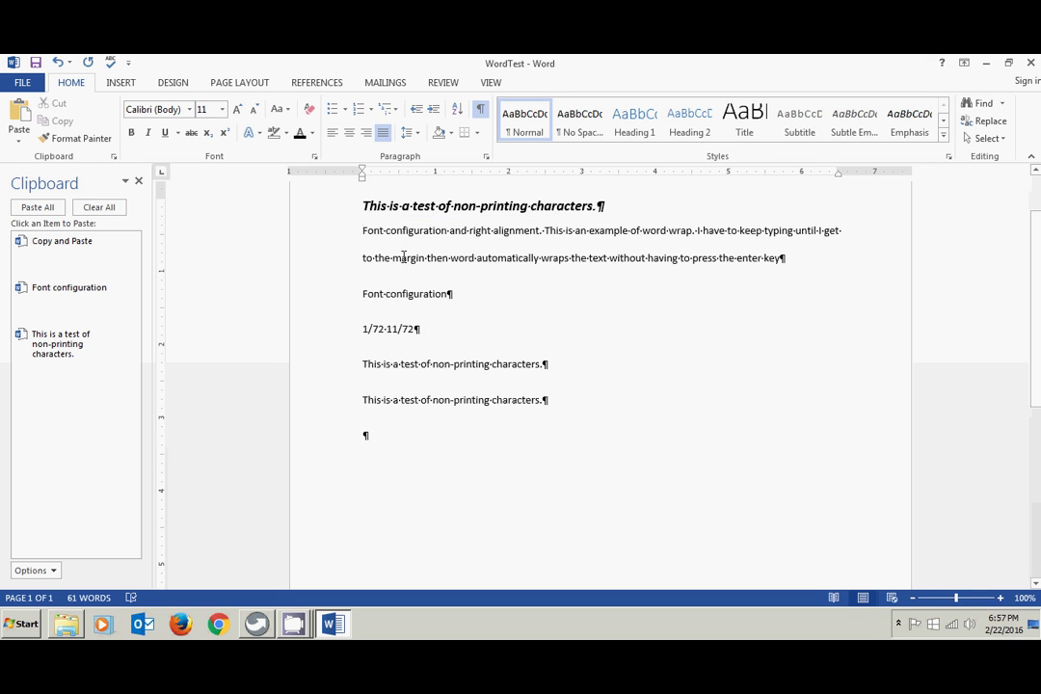
left_click_drag(360, 230, 545, 403)
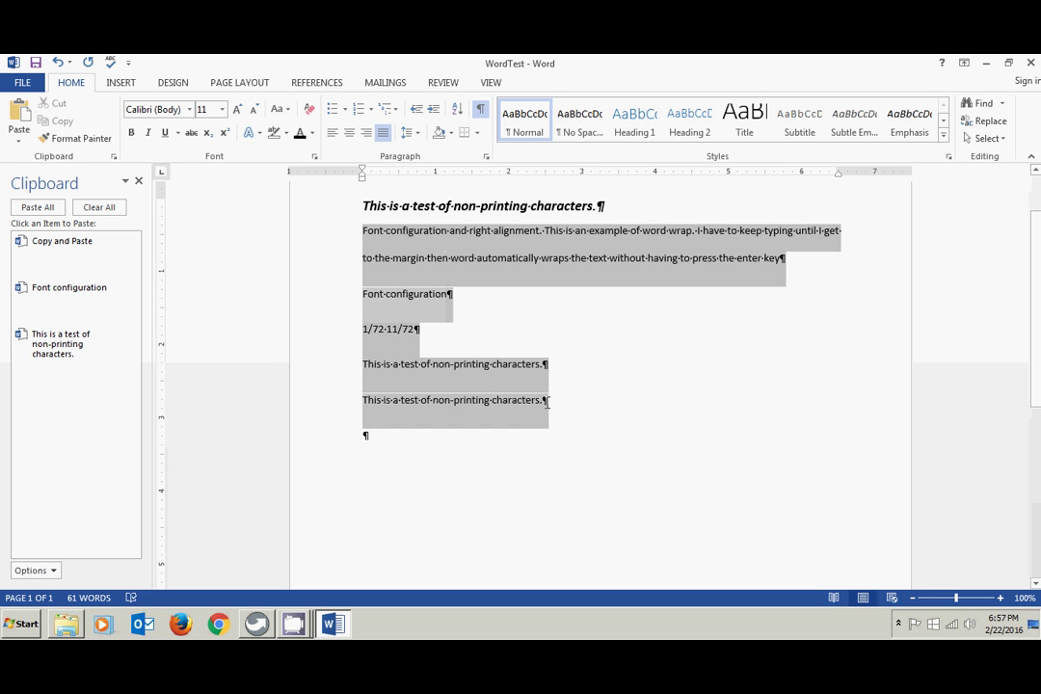
left_click(416, 134)
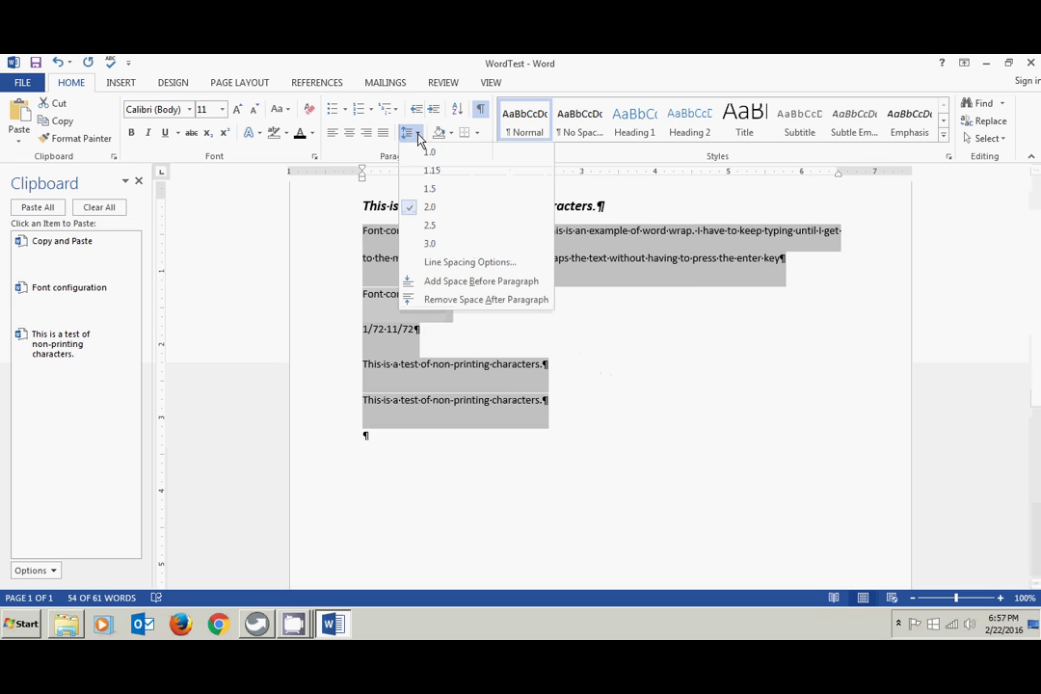
left_click(429, 171)
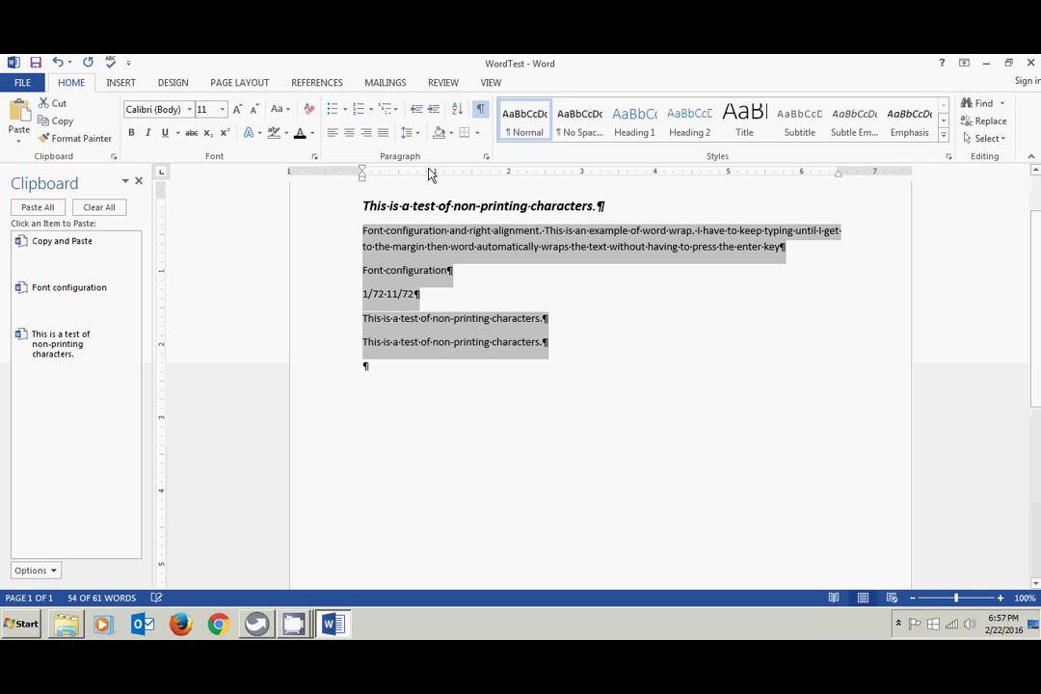
left_click(453, 231)
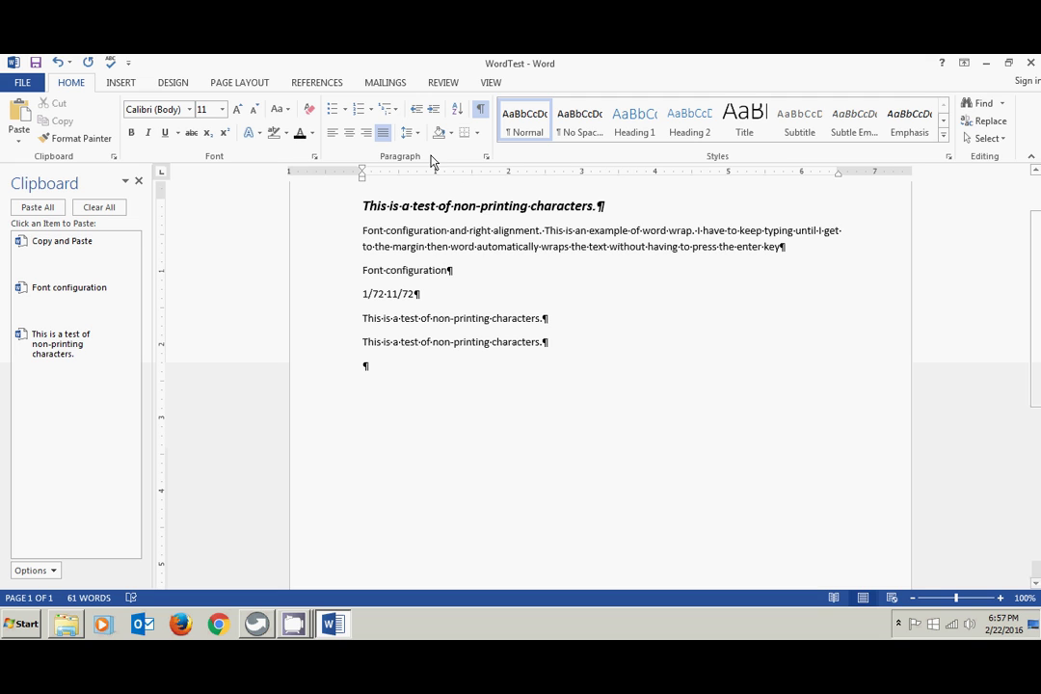
- Try Remove Space After Paragraph on the long paragraph and Font configuration line, then undo it
left_click_drag(361, 230, 458, 274)
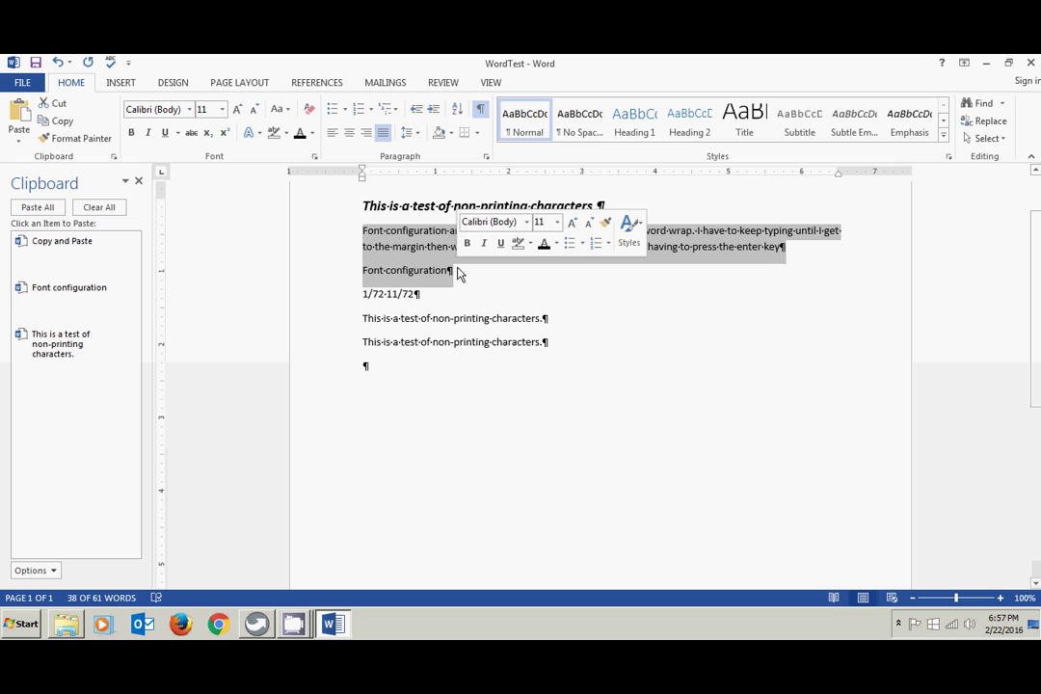
left_click(413, 134)
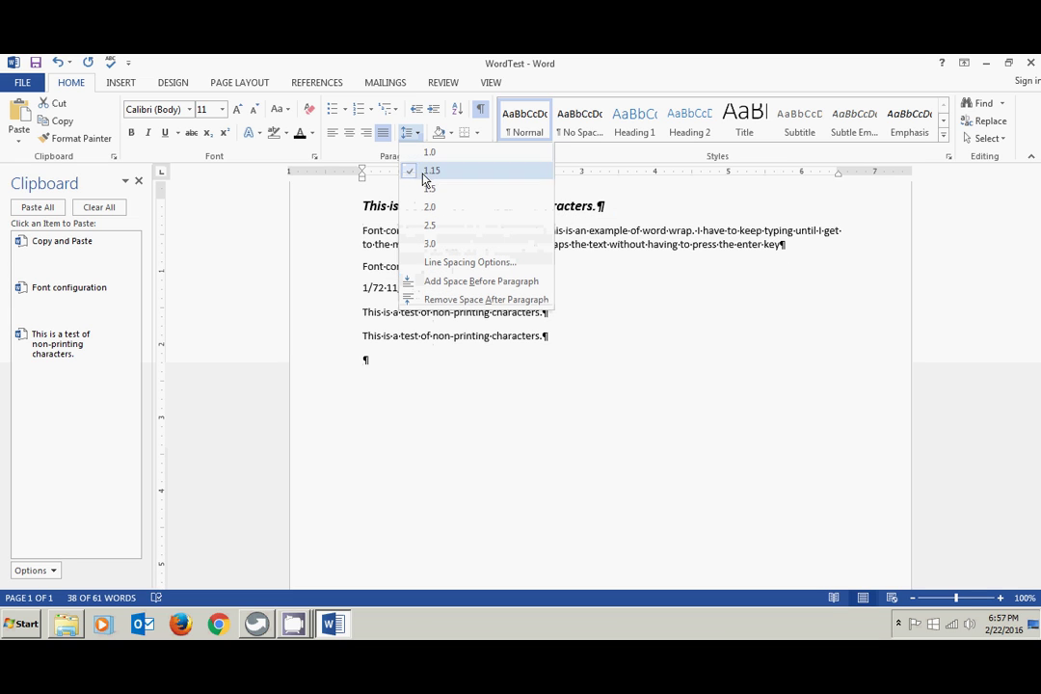
left_click(433, 304)
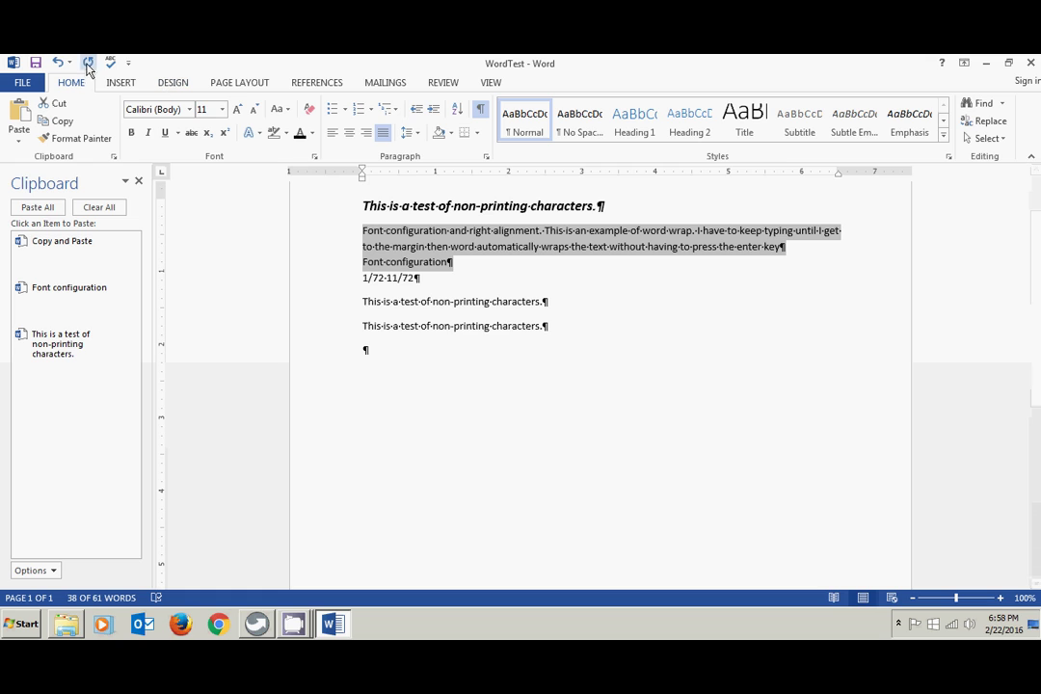
left_click(59, 64)
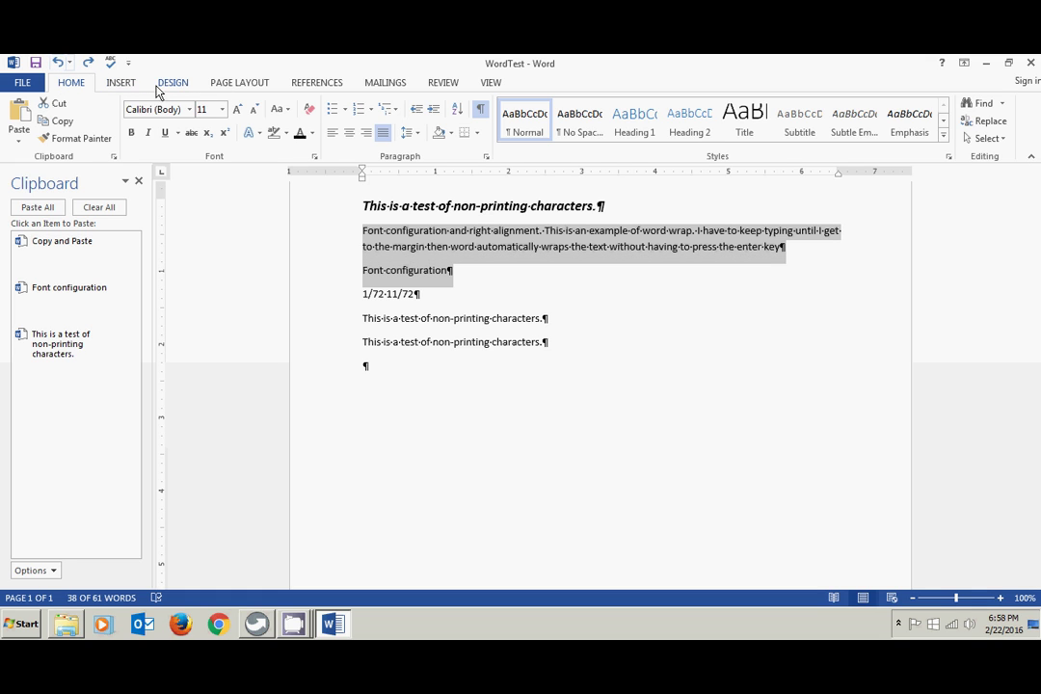
- Set Spacing After to 0 pt for the selected paragraphs on the Page Layout tab
left_click(250, 85)
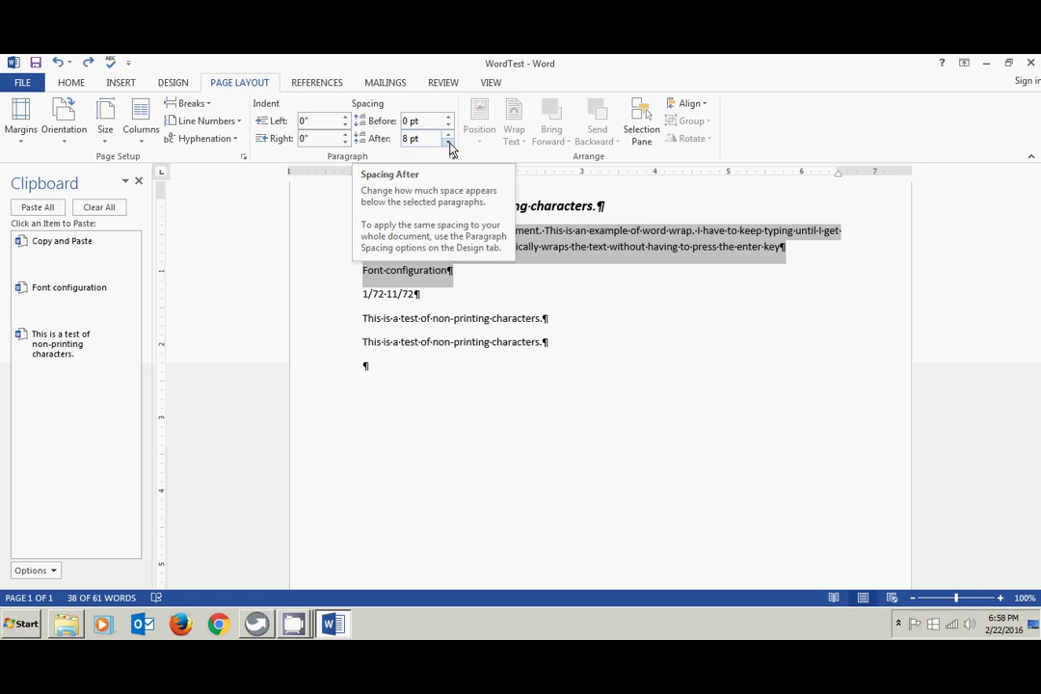
left_click(448, 144)
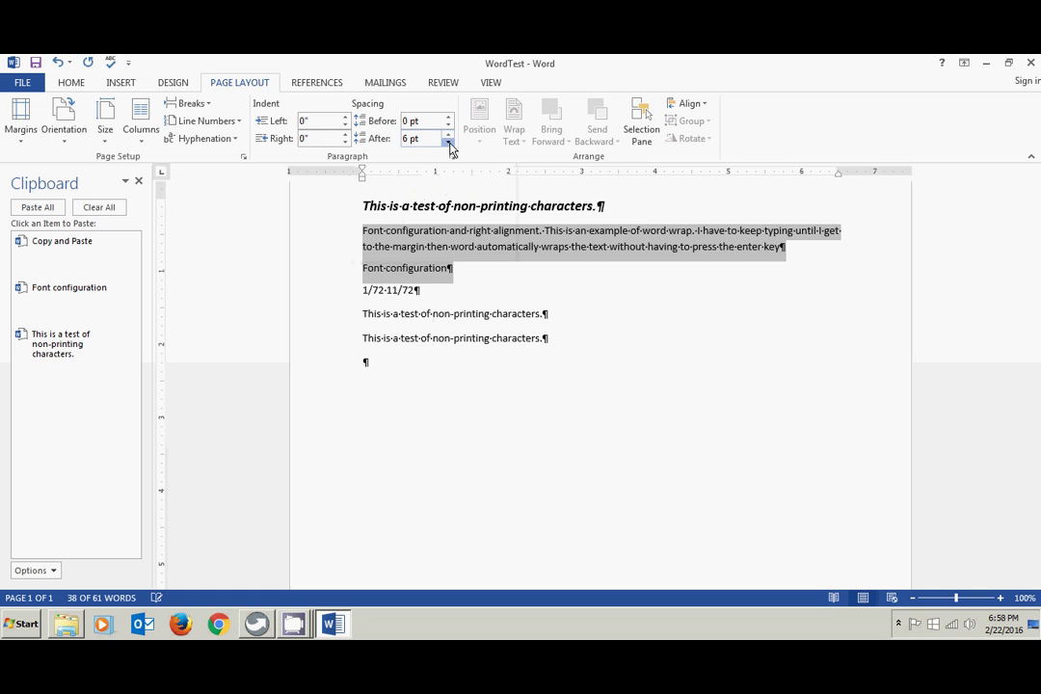
left_click(448, 144)
left_click(609, 302)
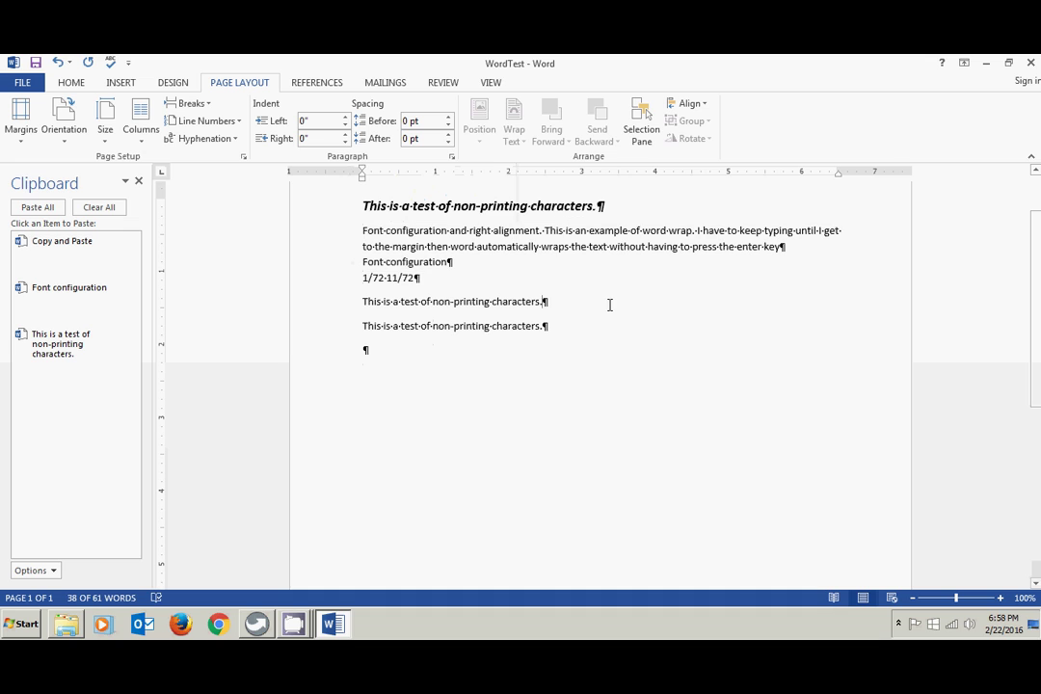
left_click(71, 83)
left_click(407, 132)
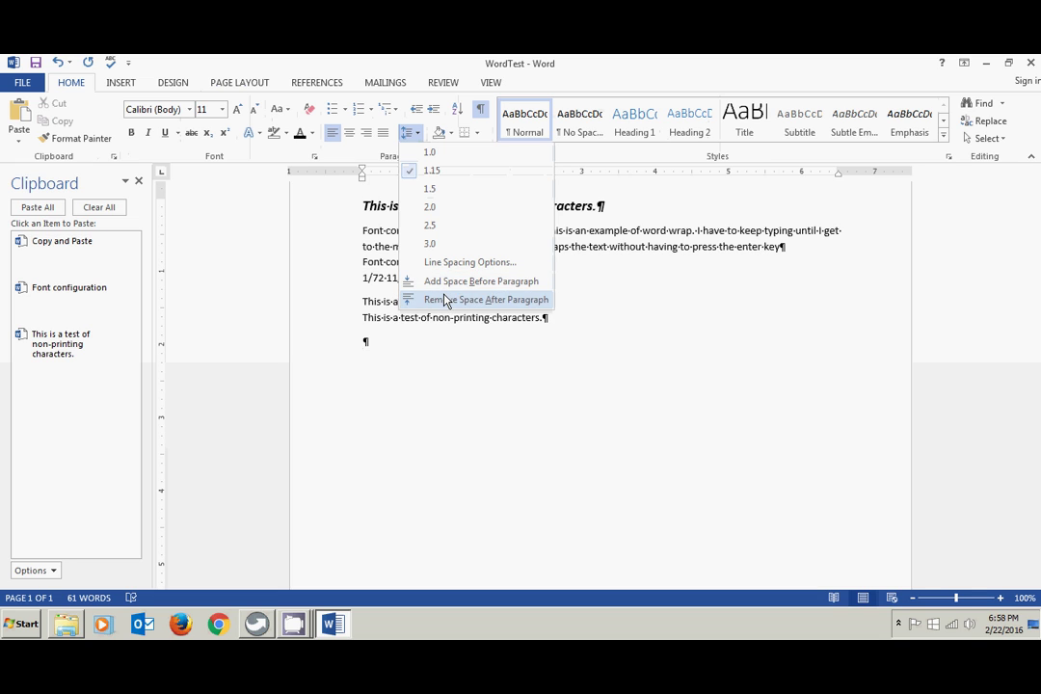
left_click(628, 328)
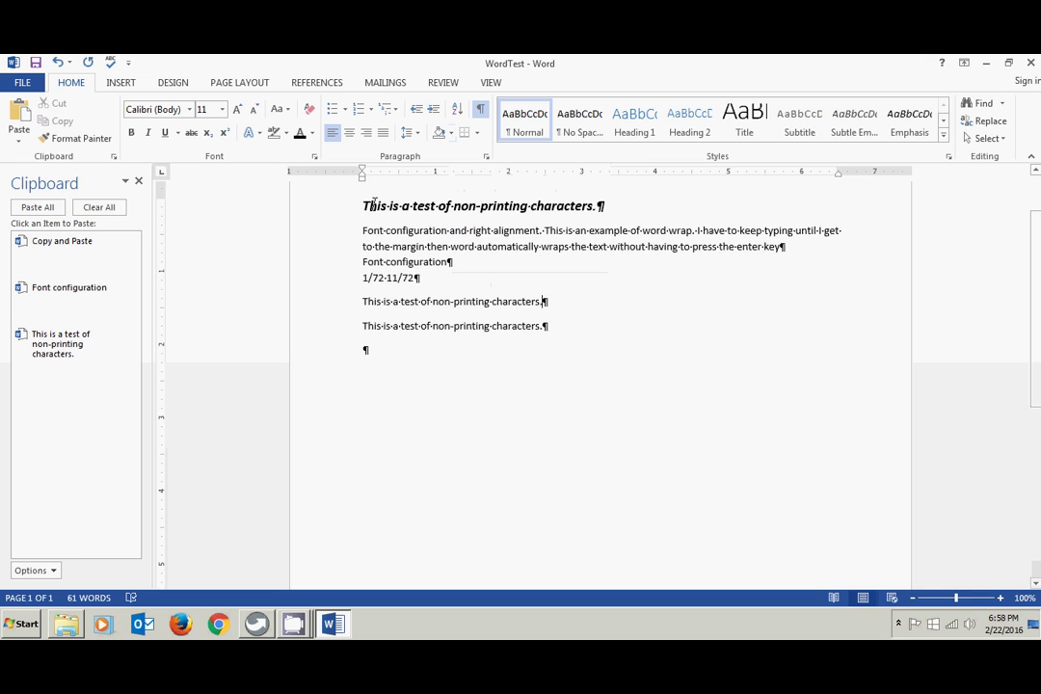
left_click(335, 209)
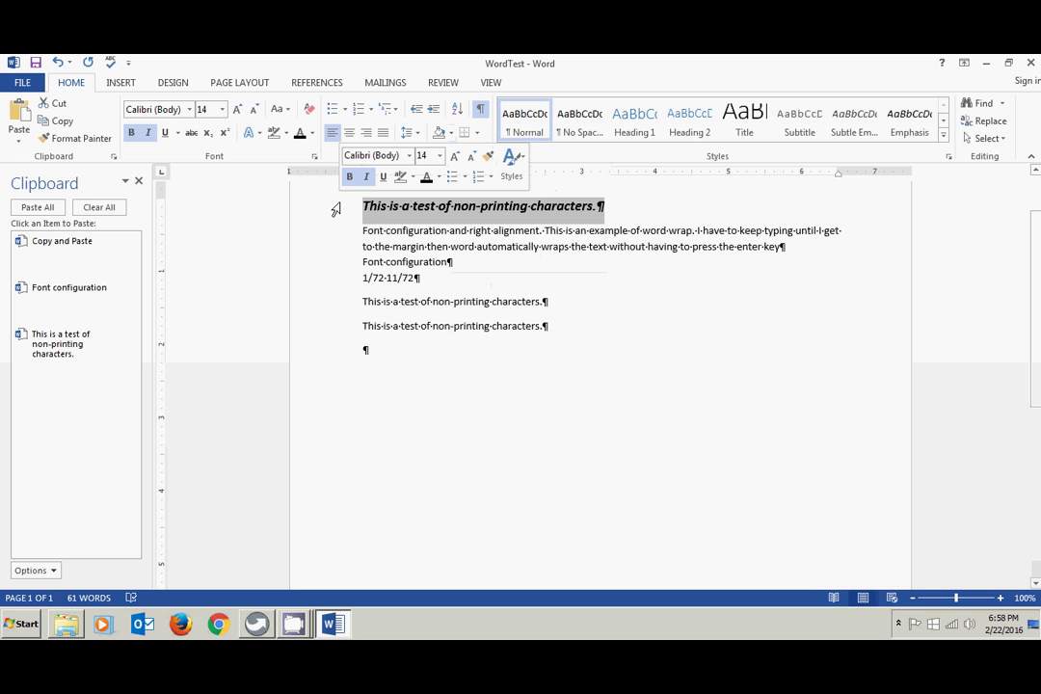
left_click(450, 134)
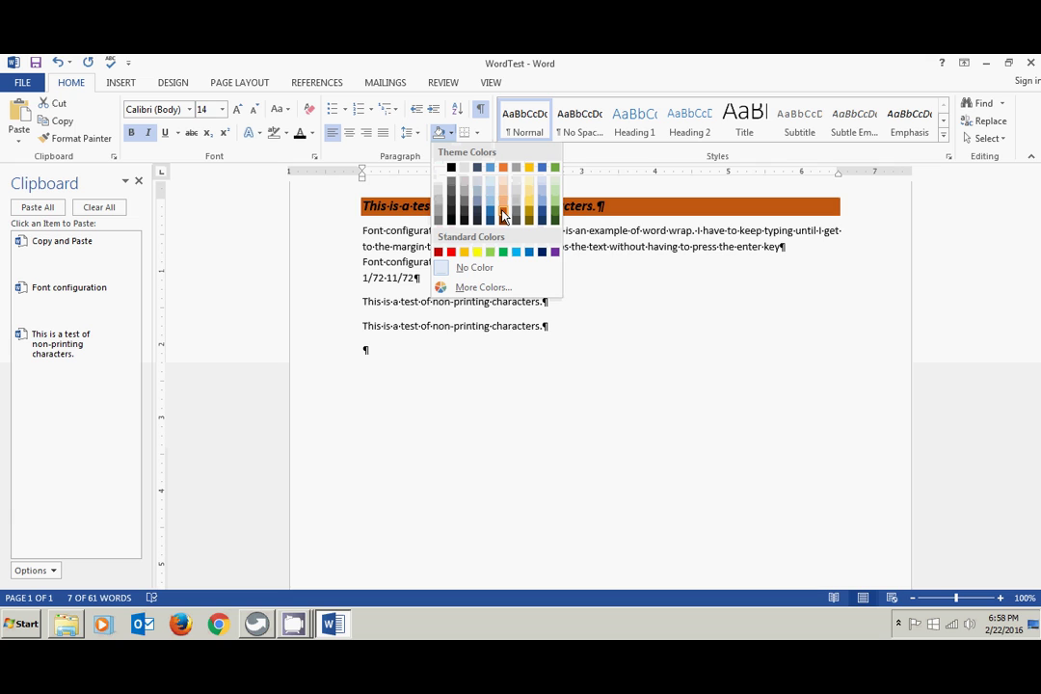
left_click(554, 209)
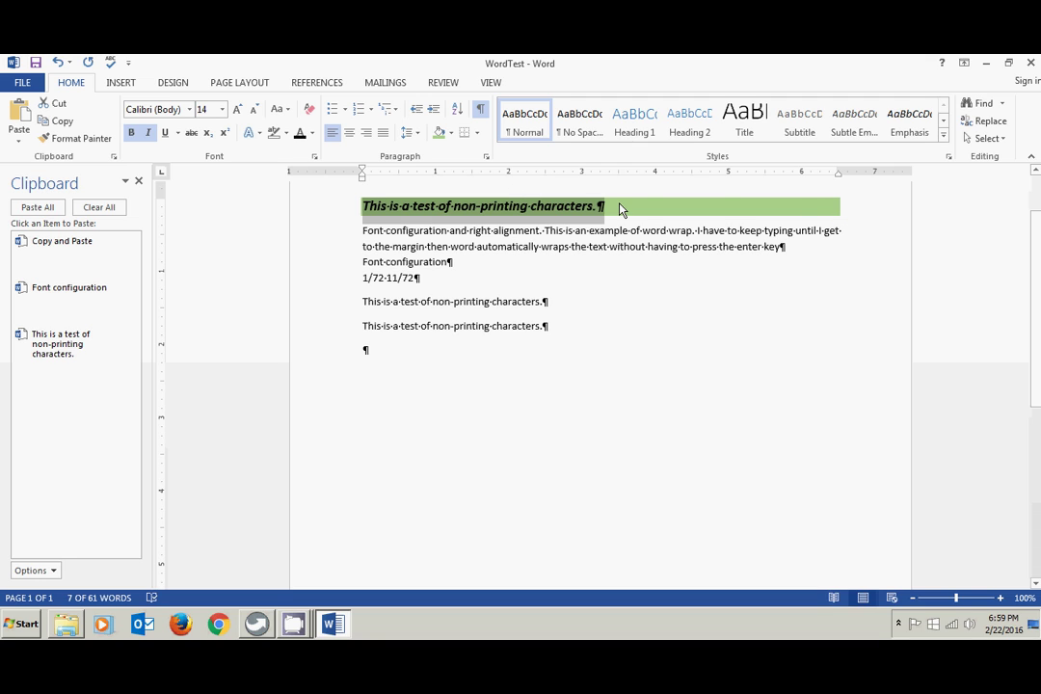
left_click(369, 232)
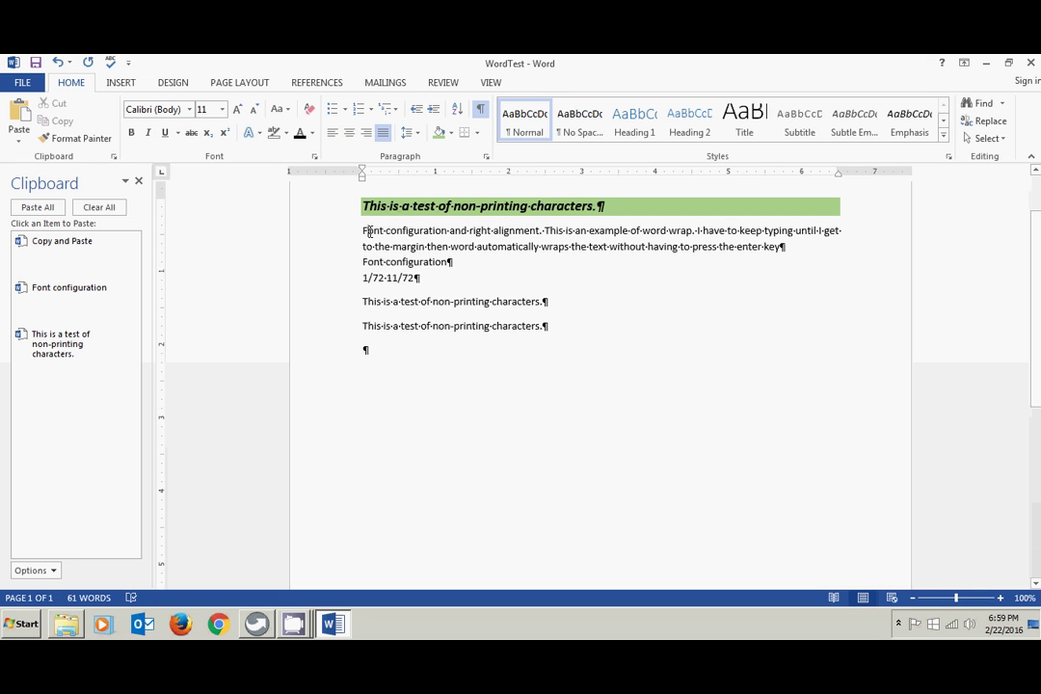
left_click(441, 134)
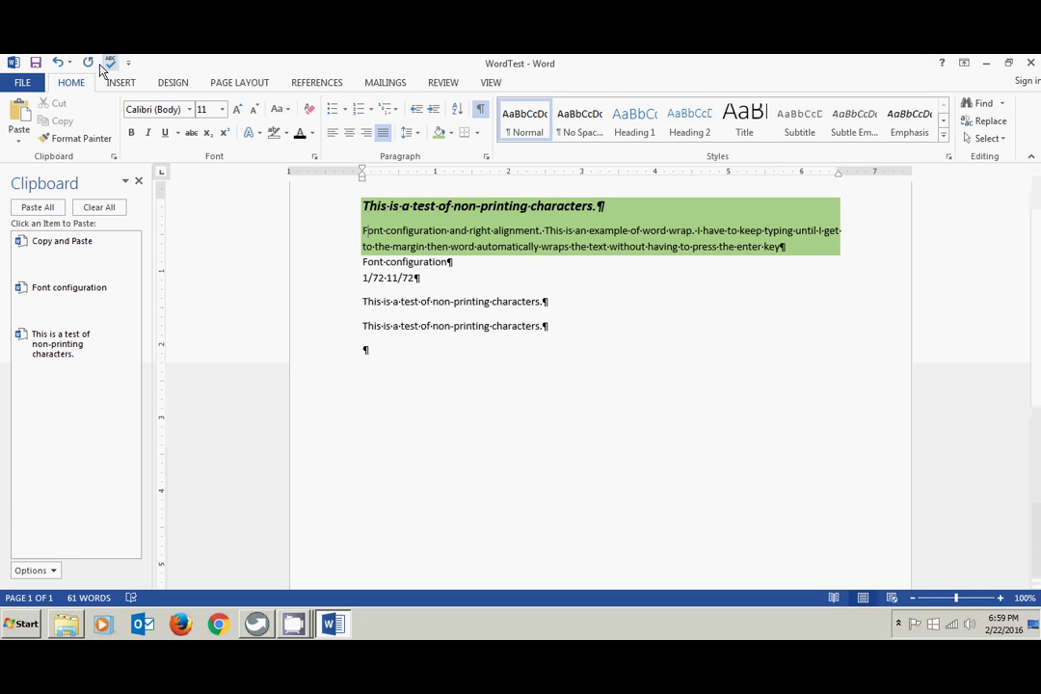
left_click(59, 63)
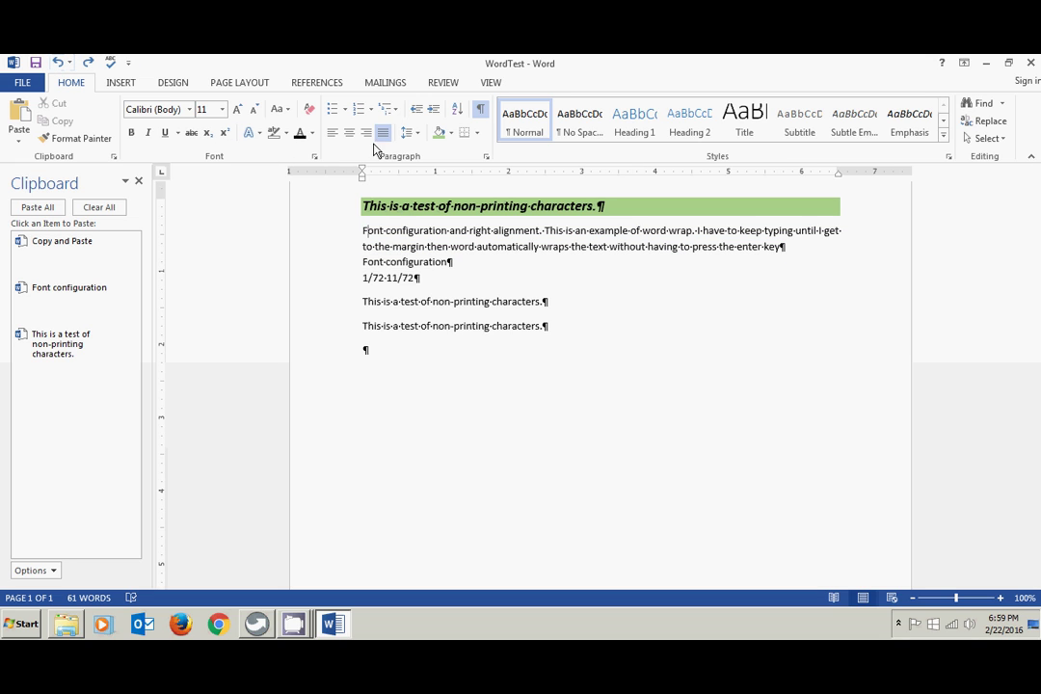
left_click(449, 134)
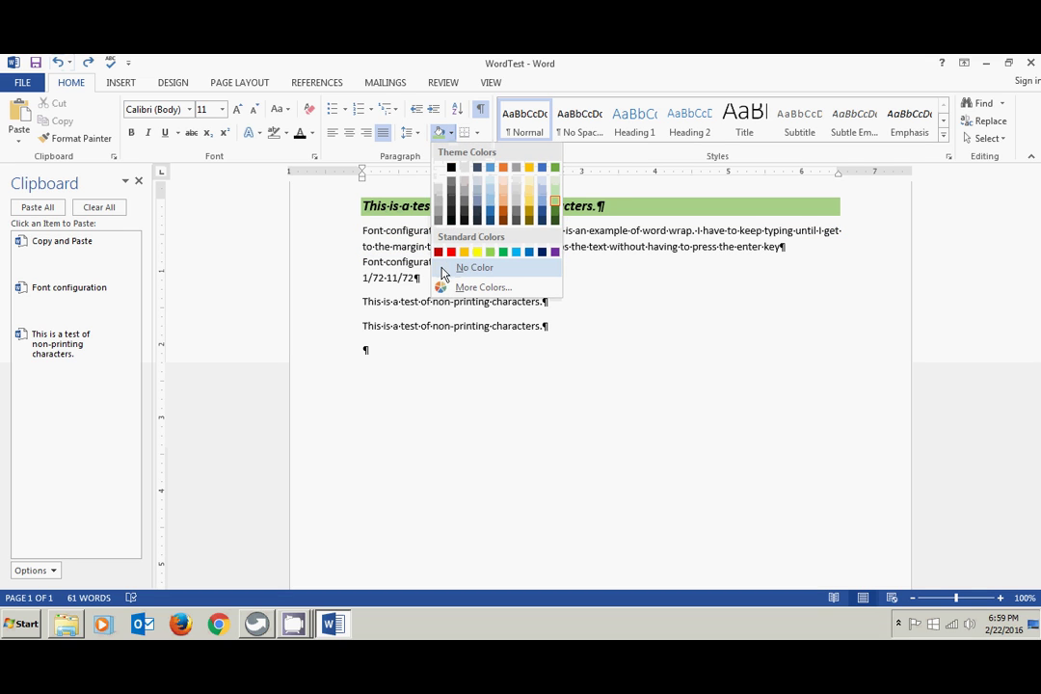
left_click(453, 267)
left_click(479, 210)
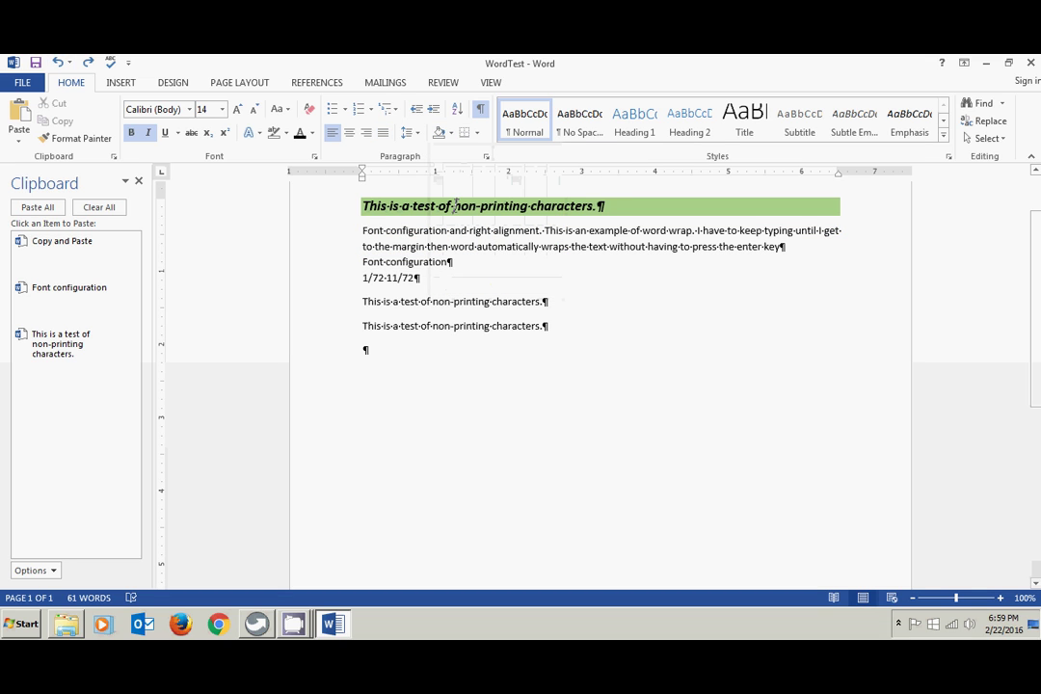
triple_click(454, 207)
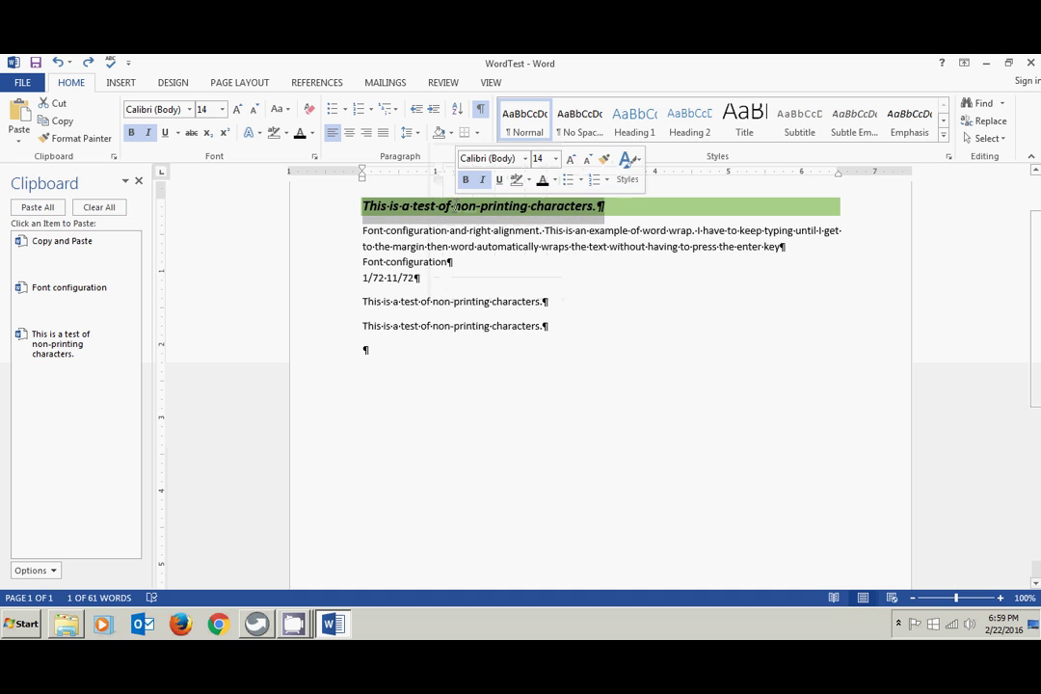
left_click(440, 133)
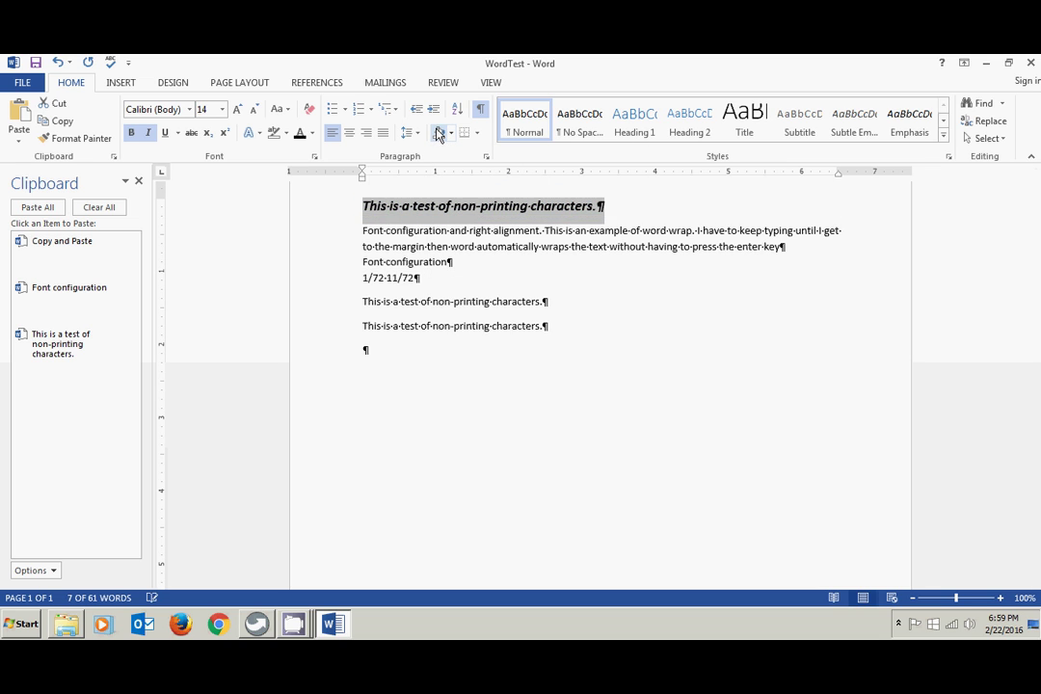
left_click(745, 359)
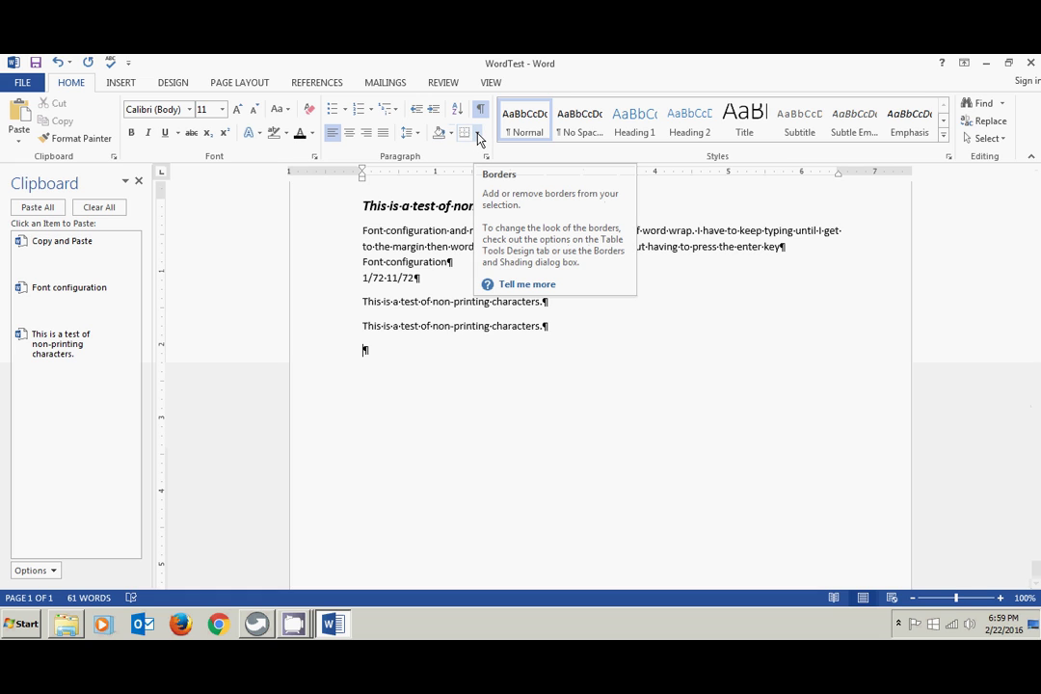
- Put an All Borders box around the heading line
left_click(374, 205)
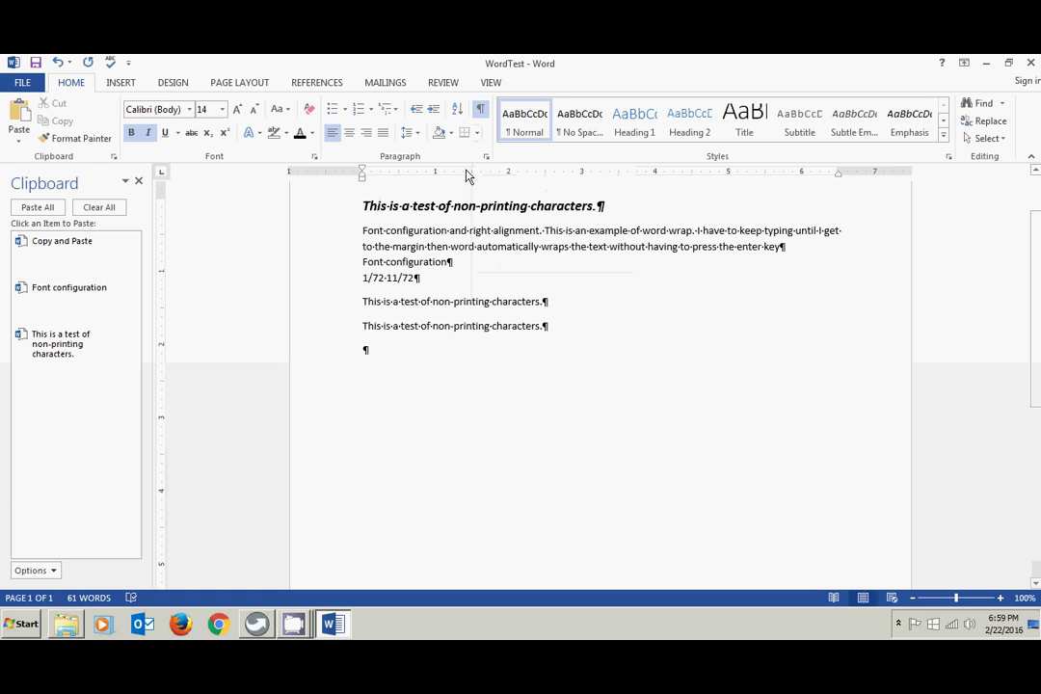
left_click(478, 134)
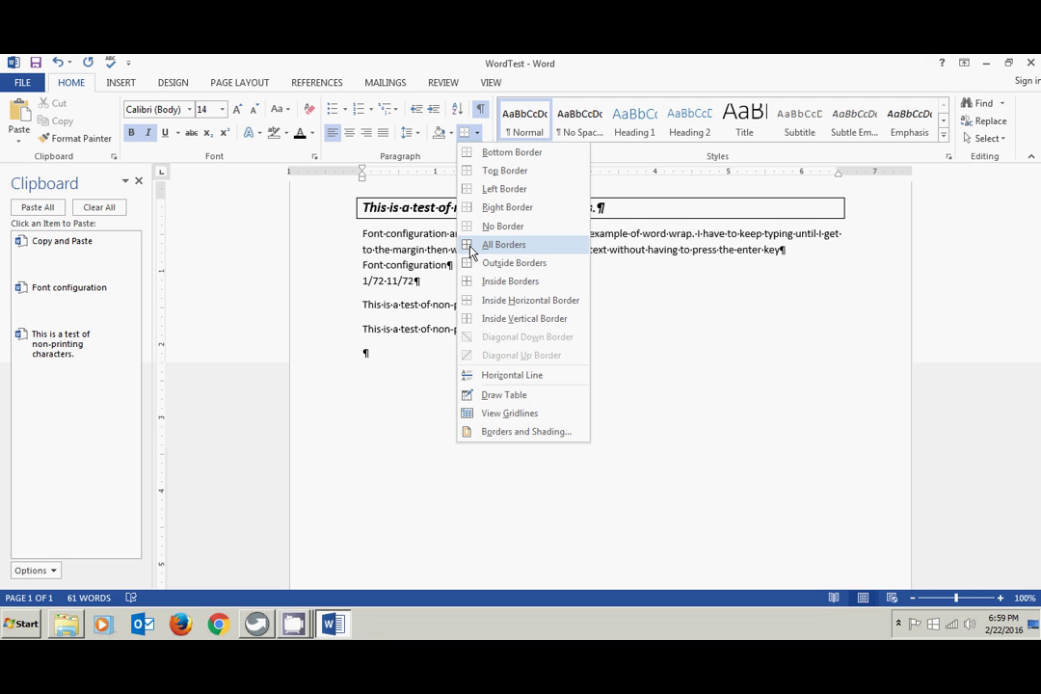
left_click(472, 247)
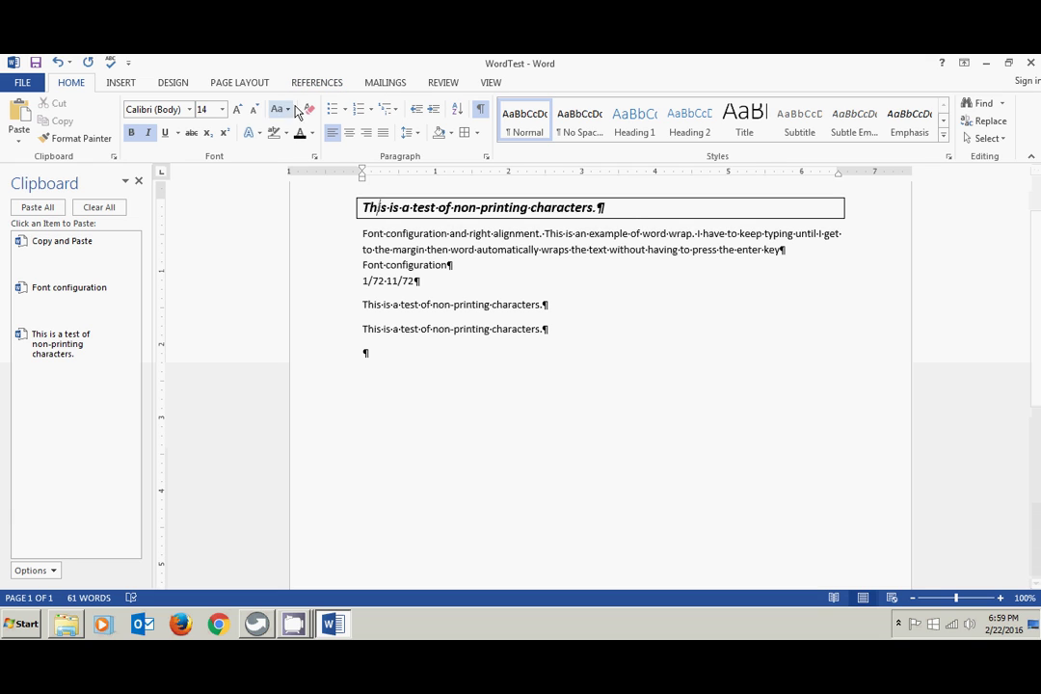
- Strip all formatting and the border from the heading, leaving plain 11 pt text
triple_click(487, 205)
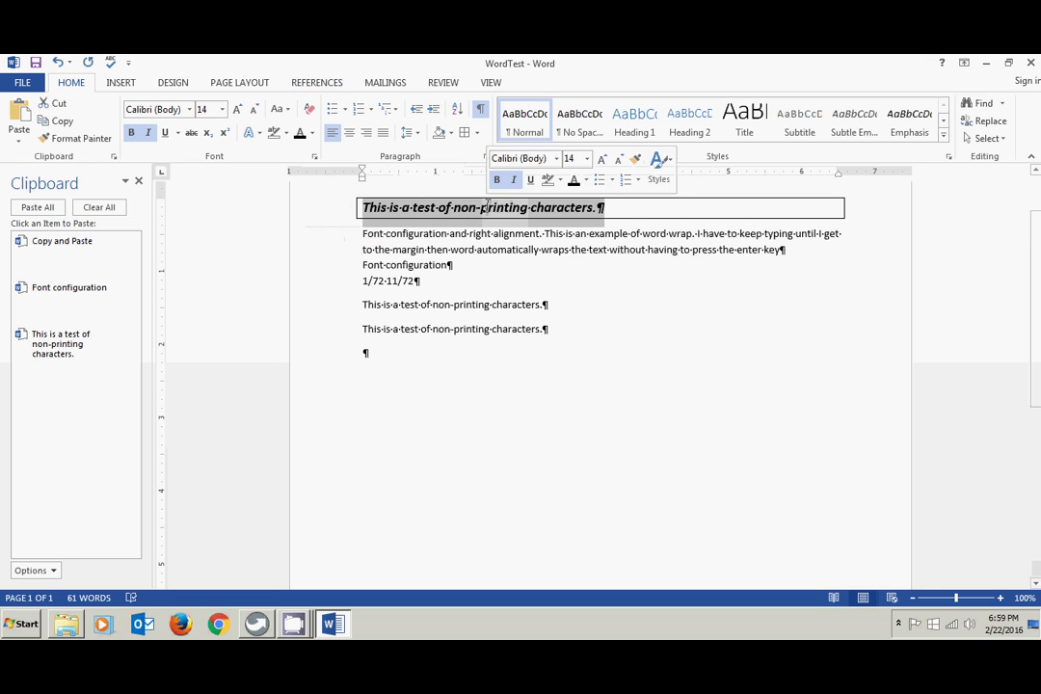
left_click(308, 108)
left_click(640, 278)
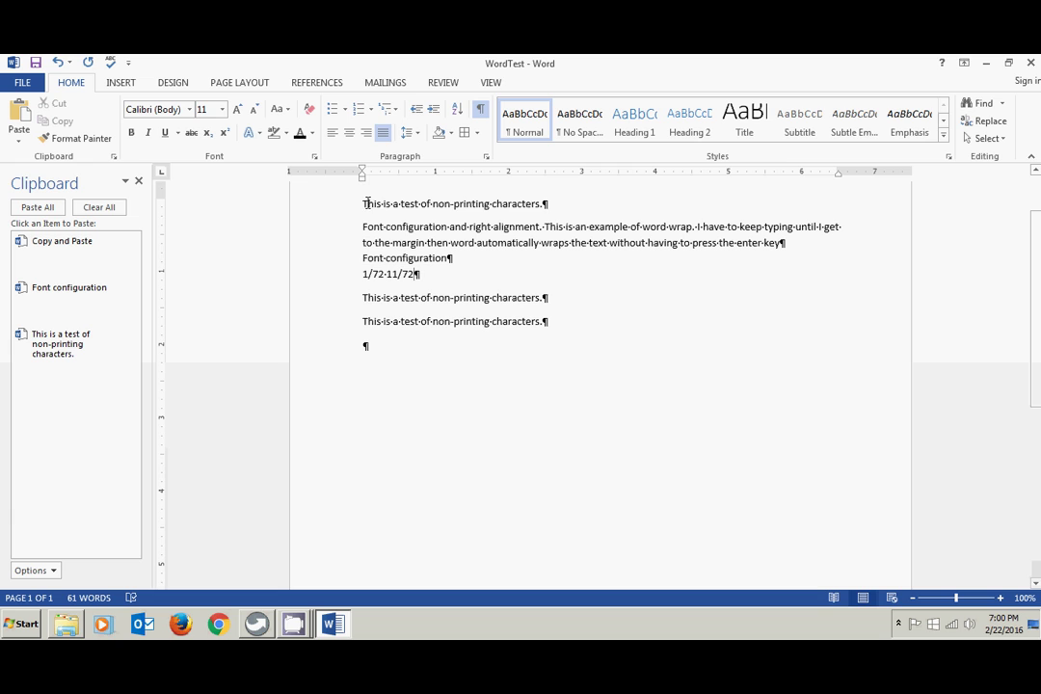
- Apply the Title style to the first line of text
left_click_drag(363, 204, 553, 200)
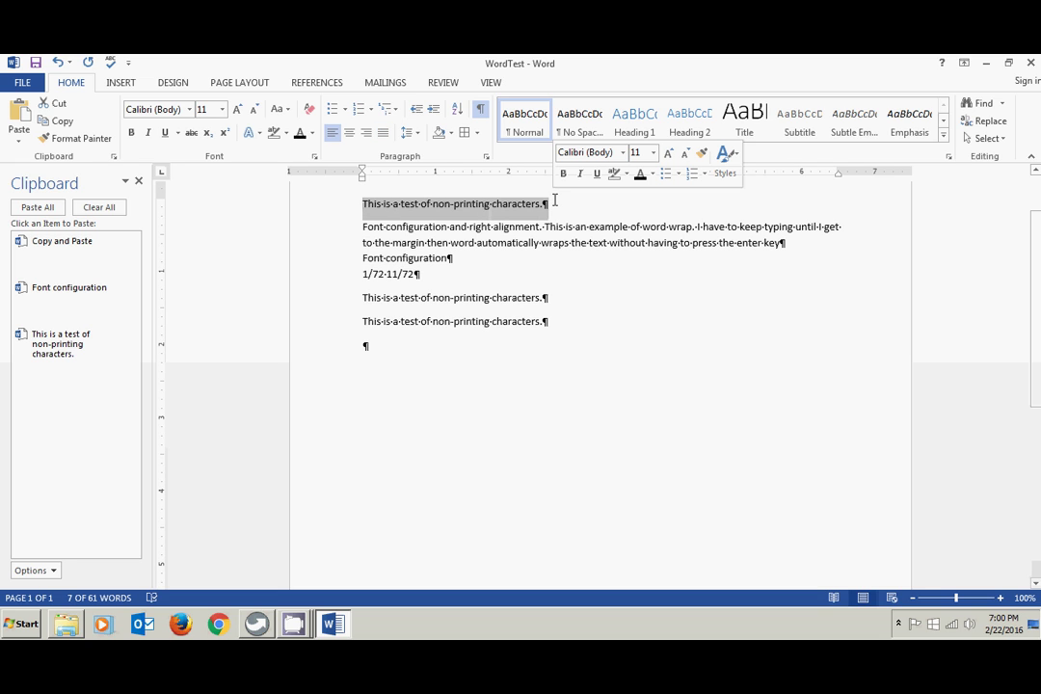
left_click(749, 117)
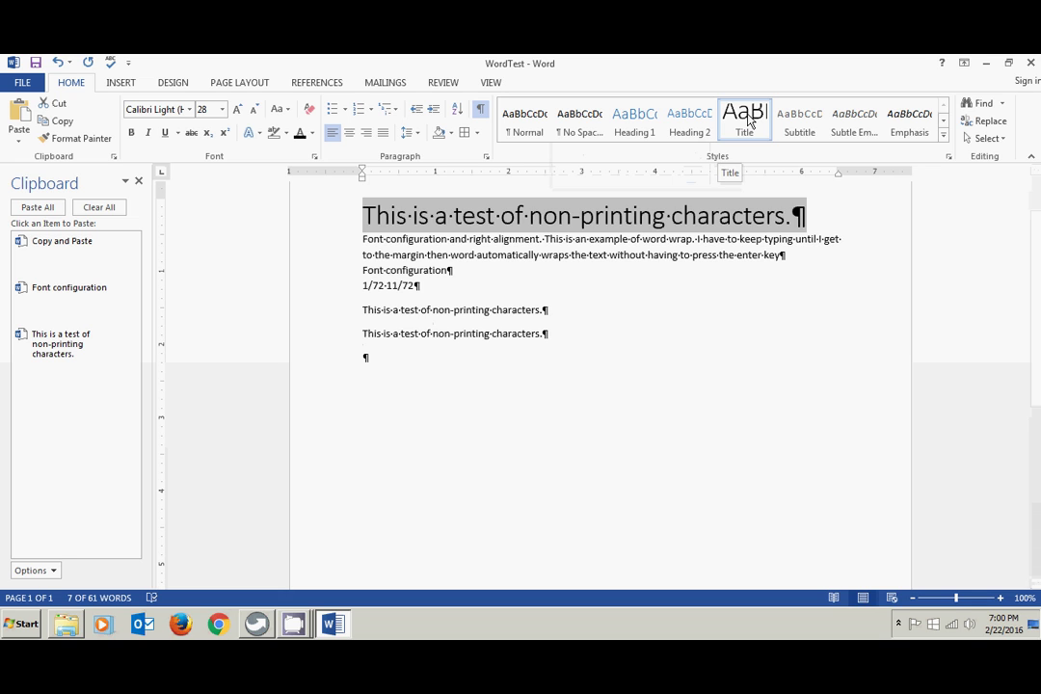
left_click_drag(362, 239, 825, 261)
- Style the '1/72 11/72' line as Heading 1, then browse the full Styles gallery
left_click(365, 286)
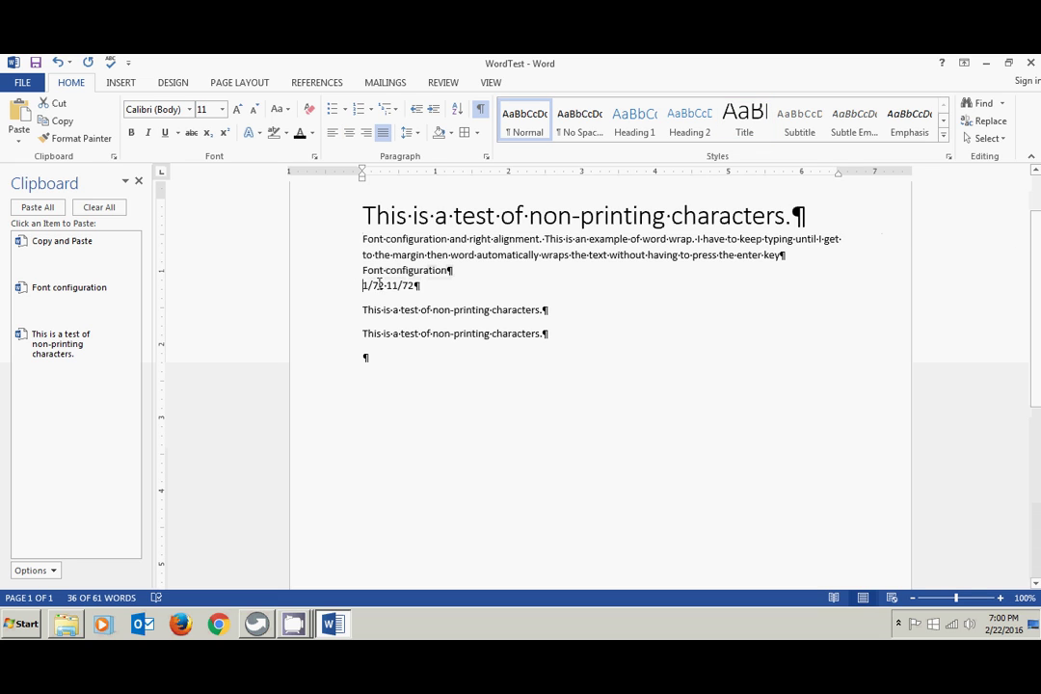
left_click_drag(379, 284, 424, 286)
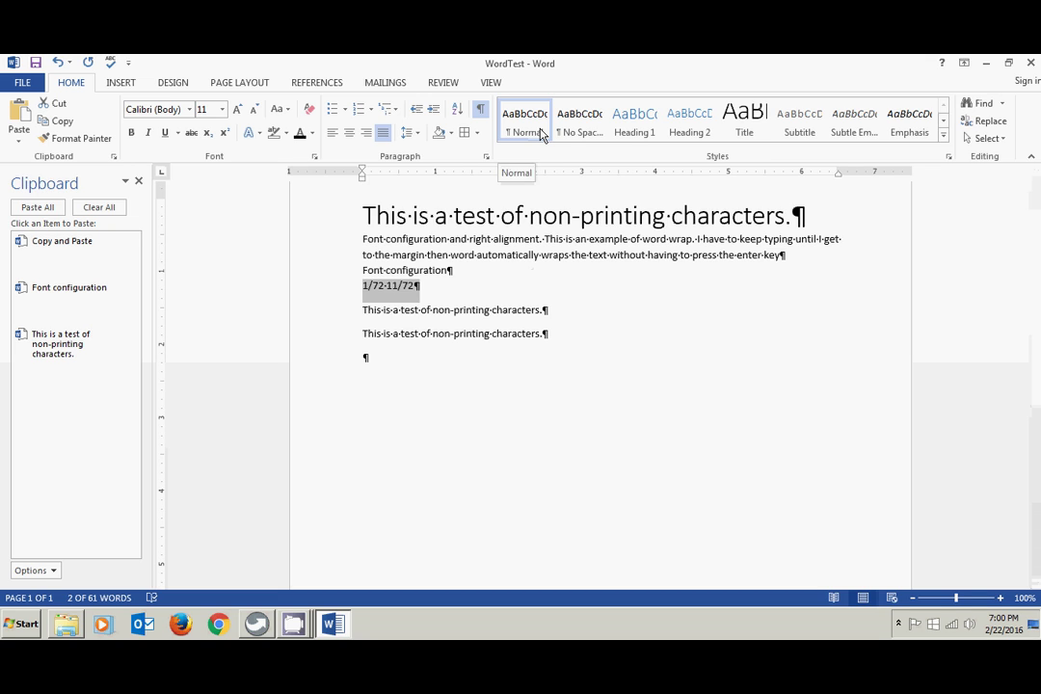
left_click(631, 132)
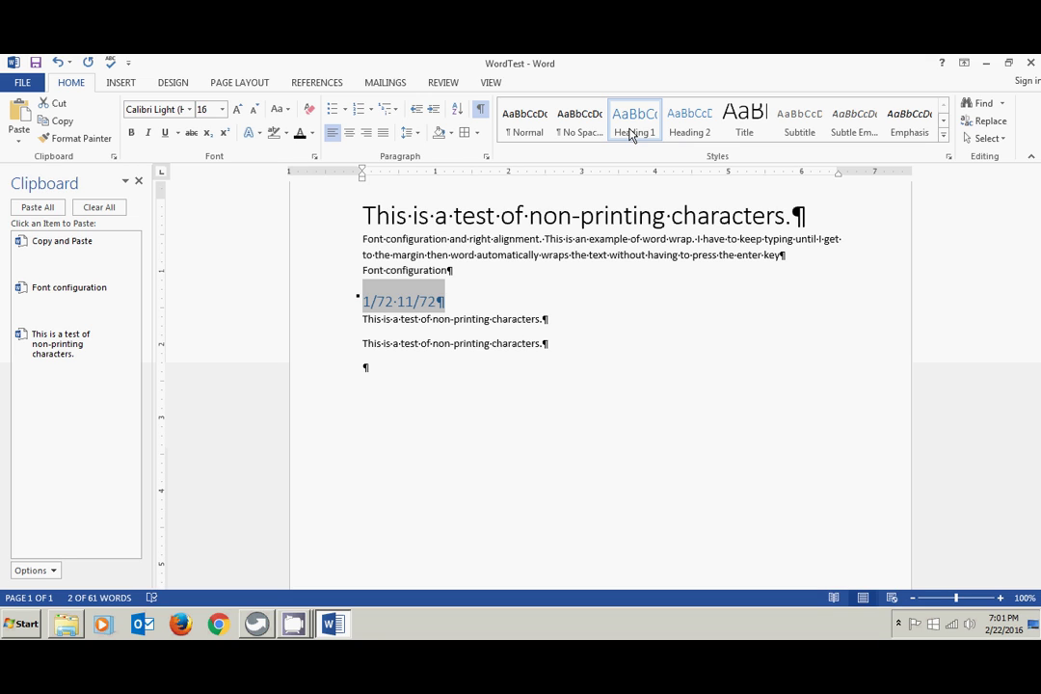
key("Right")
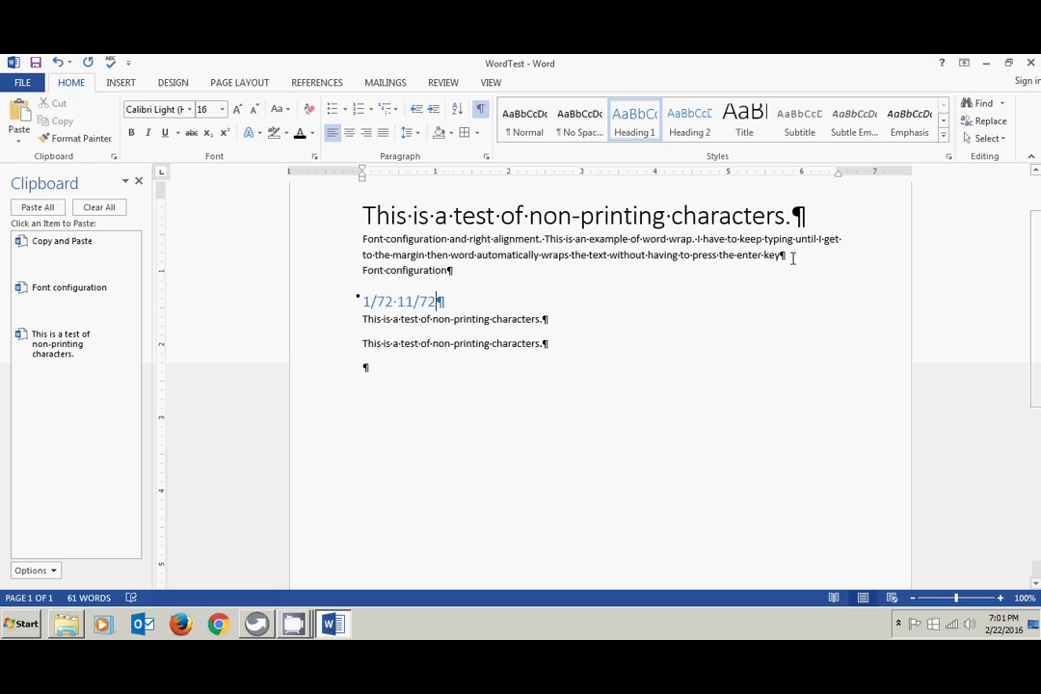
left_click(944, 137)
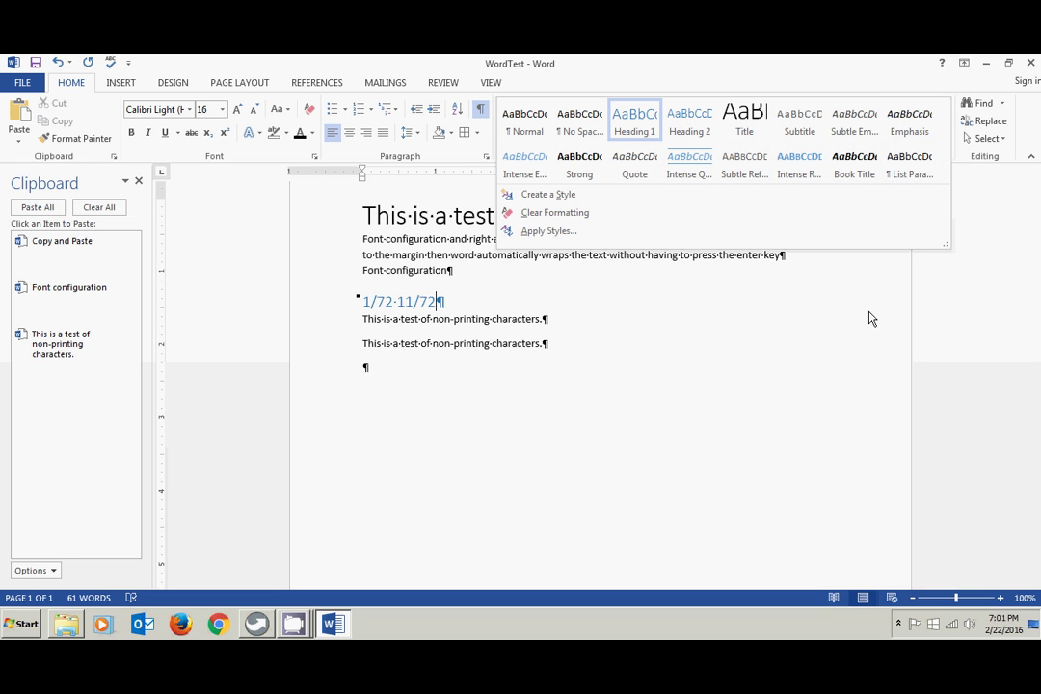
key("Escape")
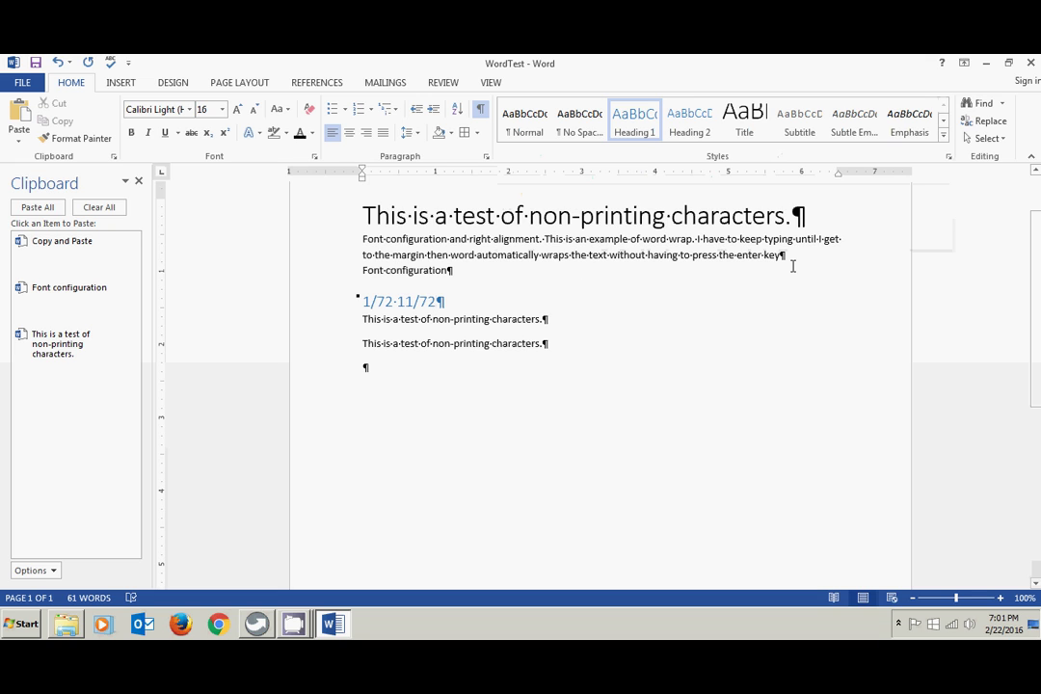
- Replace the Clipboard pane with the Navigation pane and search for 'Font'
left_click(140, 184)
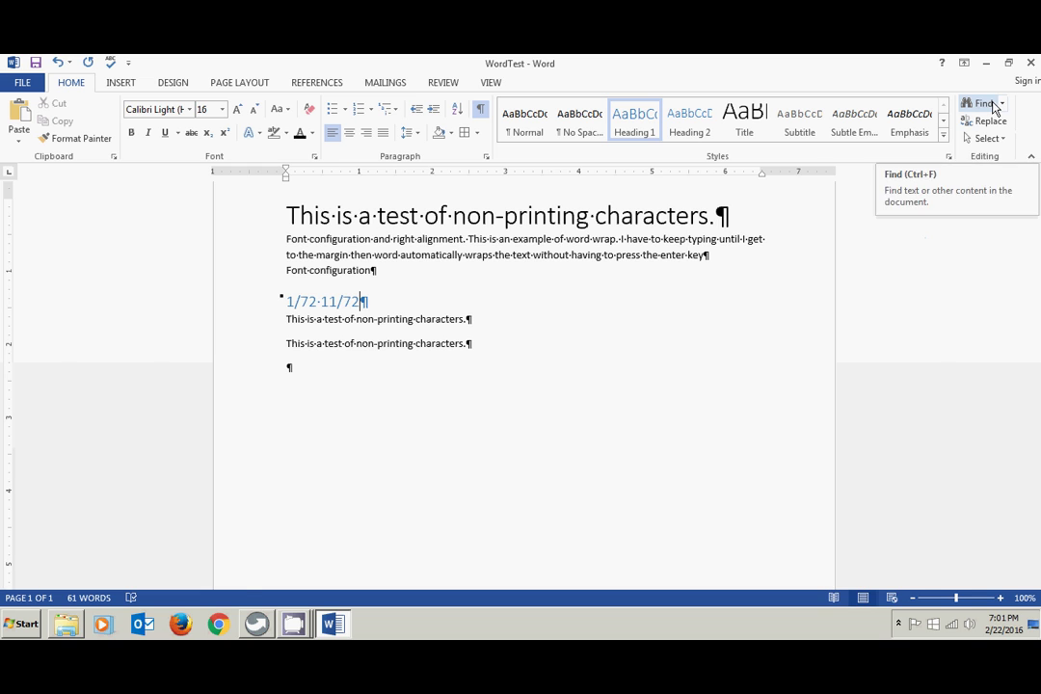
left_click(994, 109)
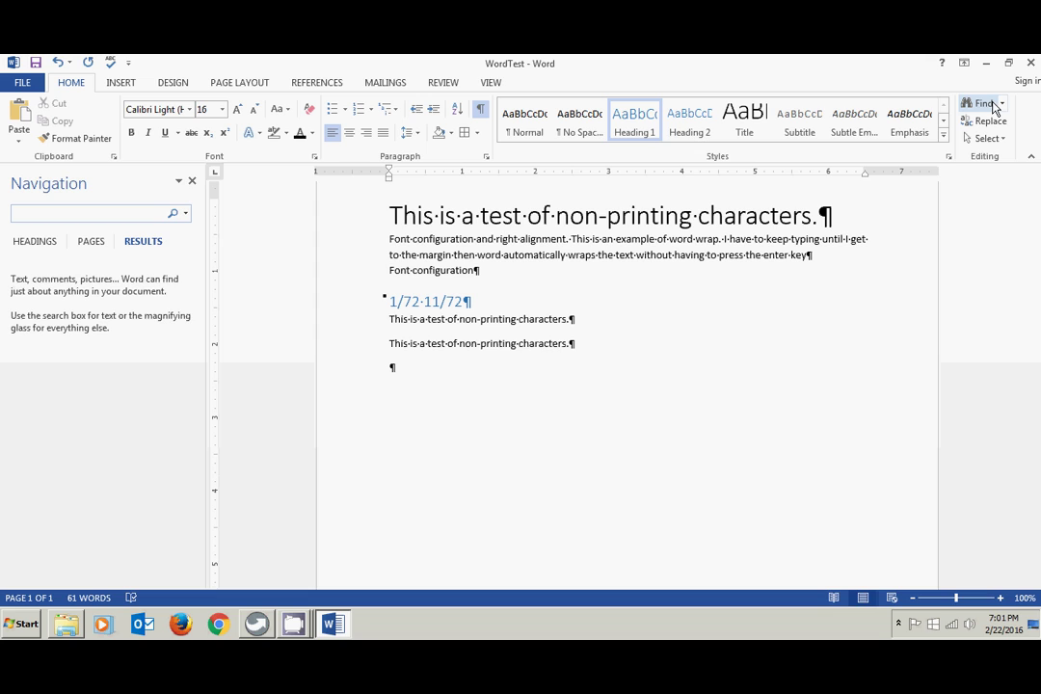
left_click(27, 215)
type("Font")
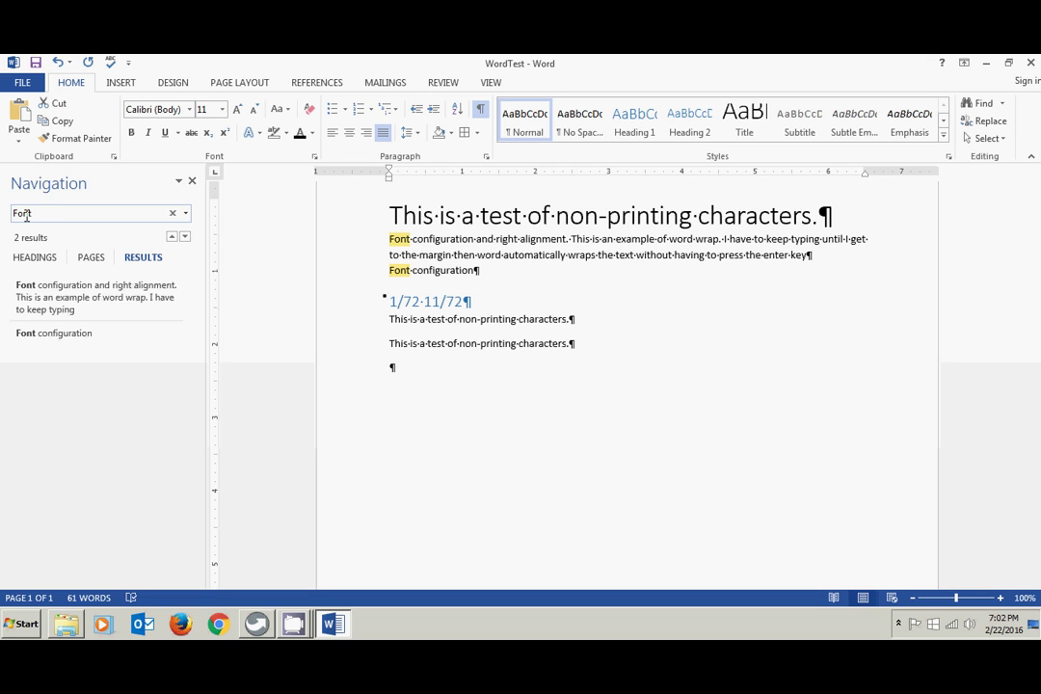
- Step back and forth through the two 'Font' matches, ending on the first
left_click(183, 237)
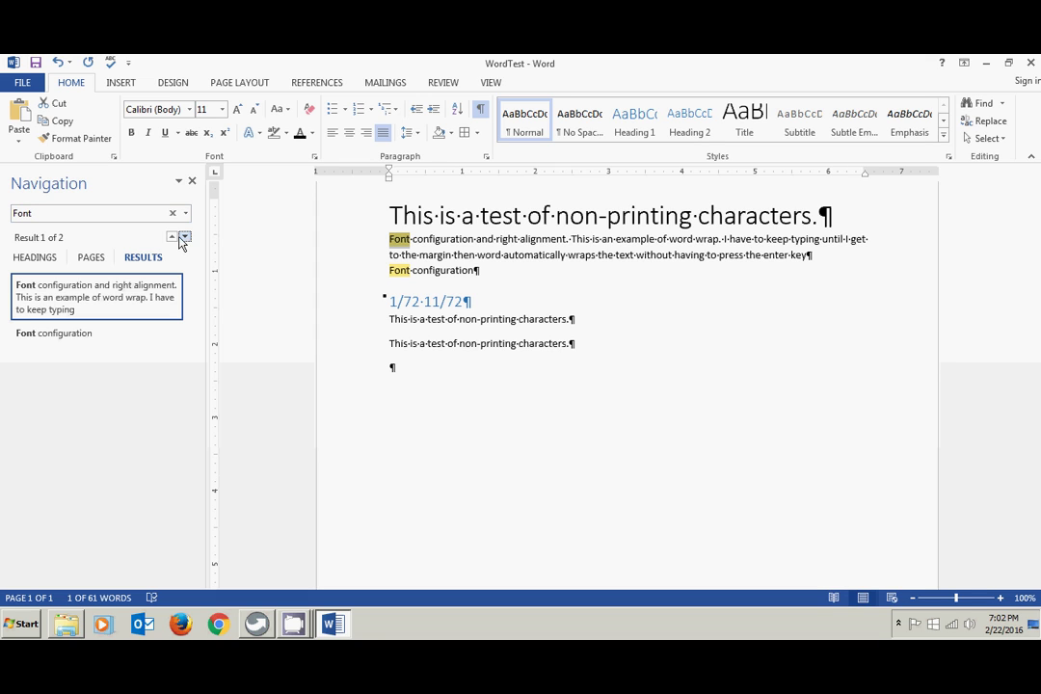
left_click(185, 238)
left_click(185, 238)
left_click(185, 238)
left_click(185, 238)
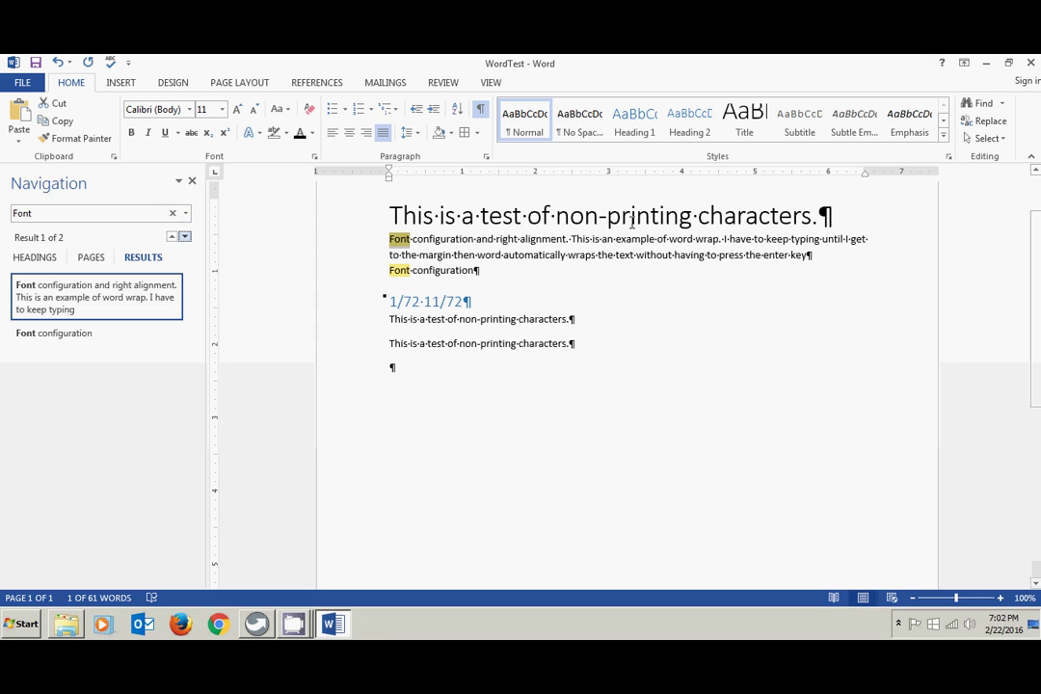
- Replace All 'Font' with 'Font Type', accepting the search-from-beginning and completion prompts
left_click(993, 124)
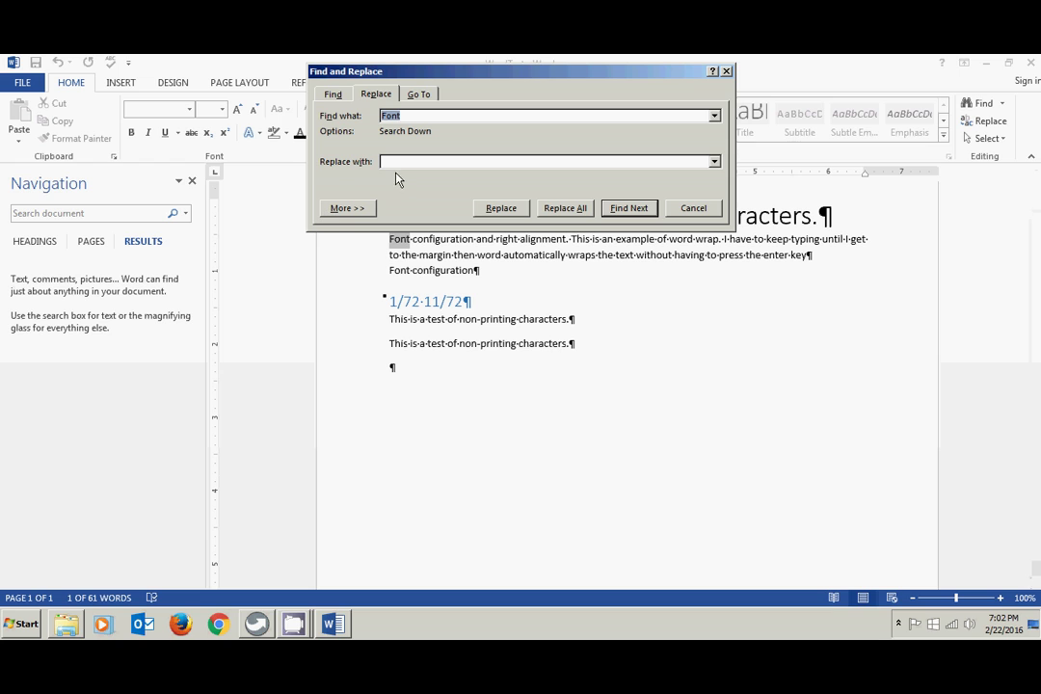
left_click(398, 161)
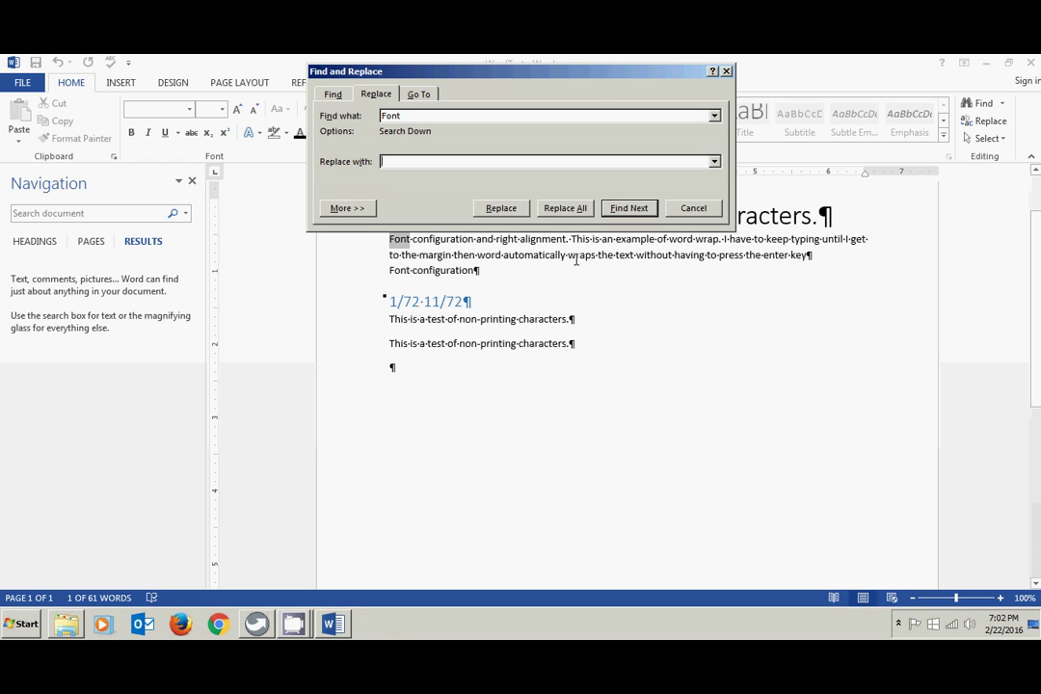
type("Font Type")
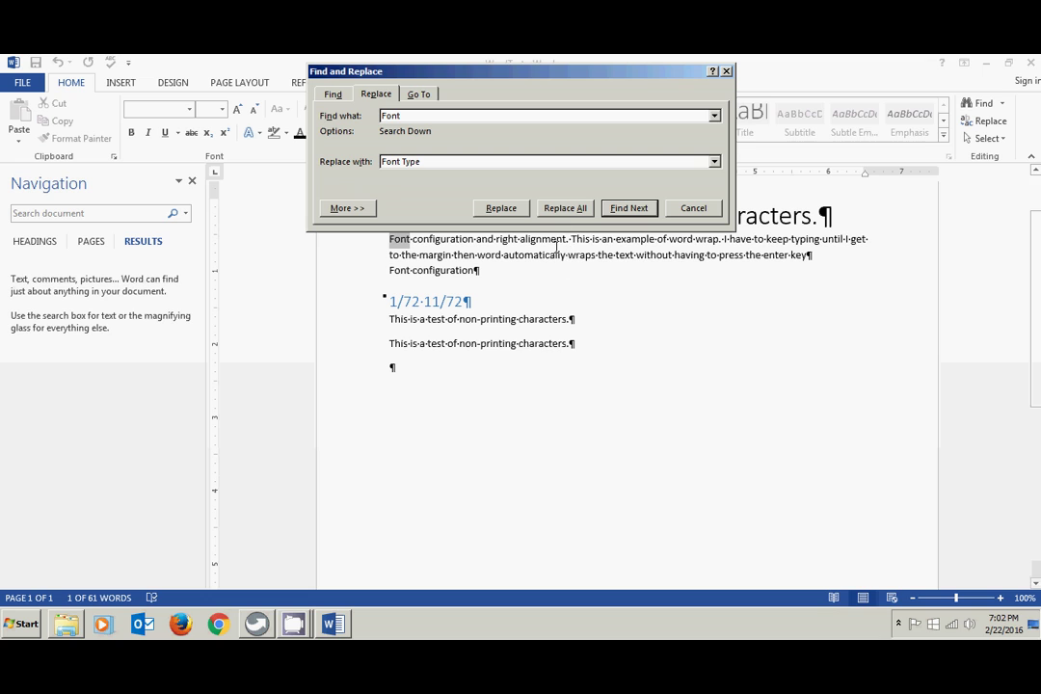
left_click(573, 211)
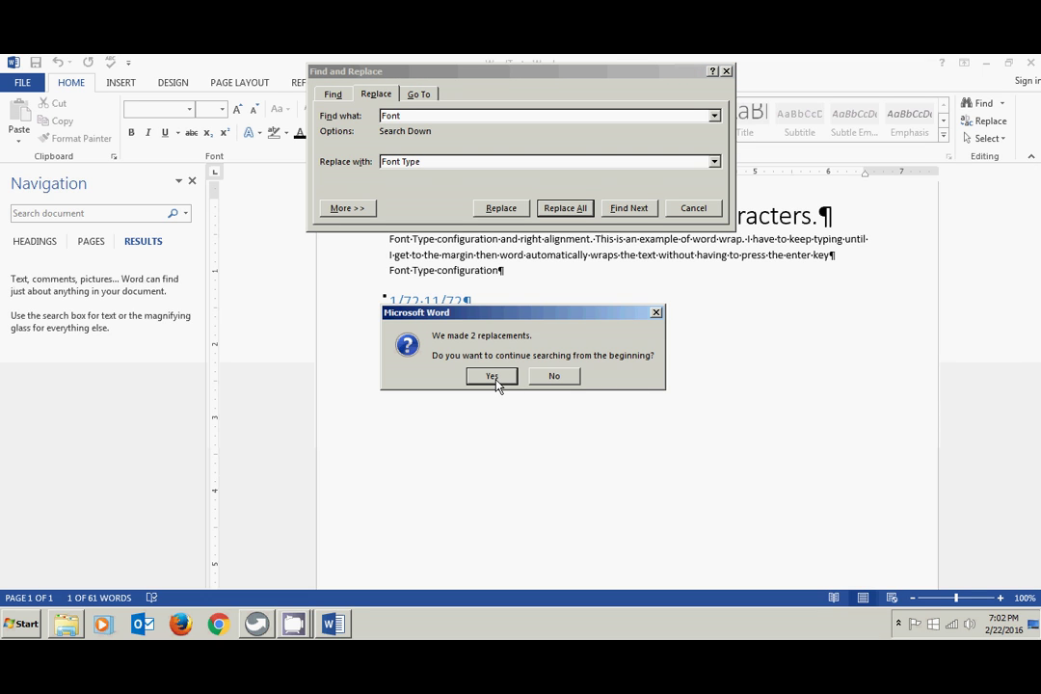
left_click(495, 378)
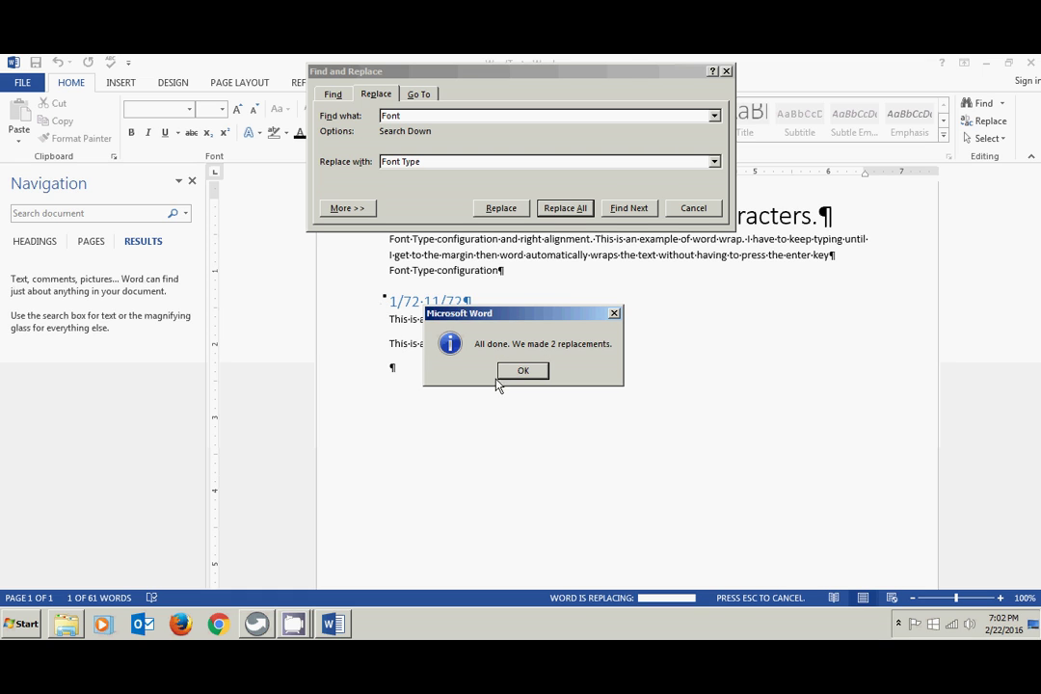
left_click(519, 373)
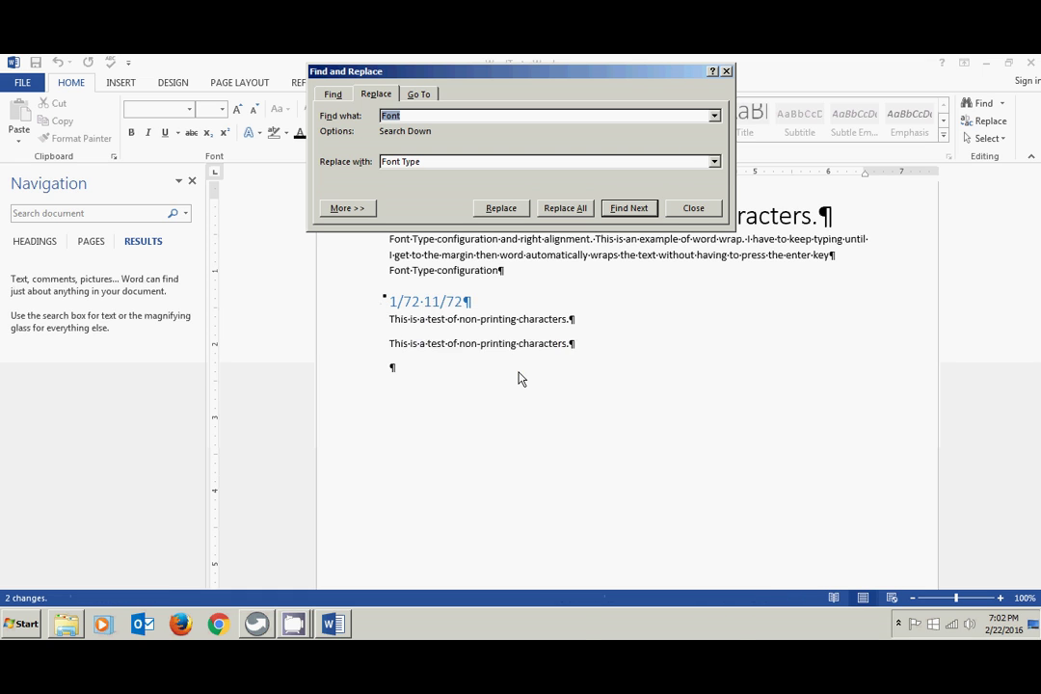
left_click(701, 209)
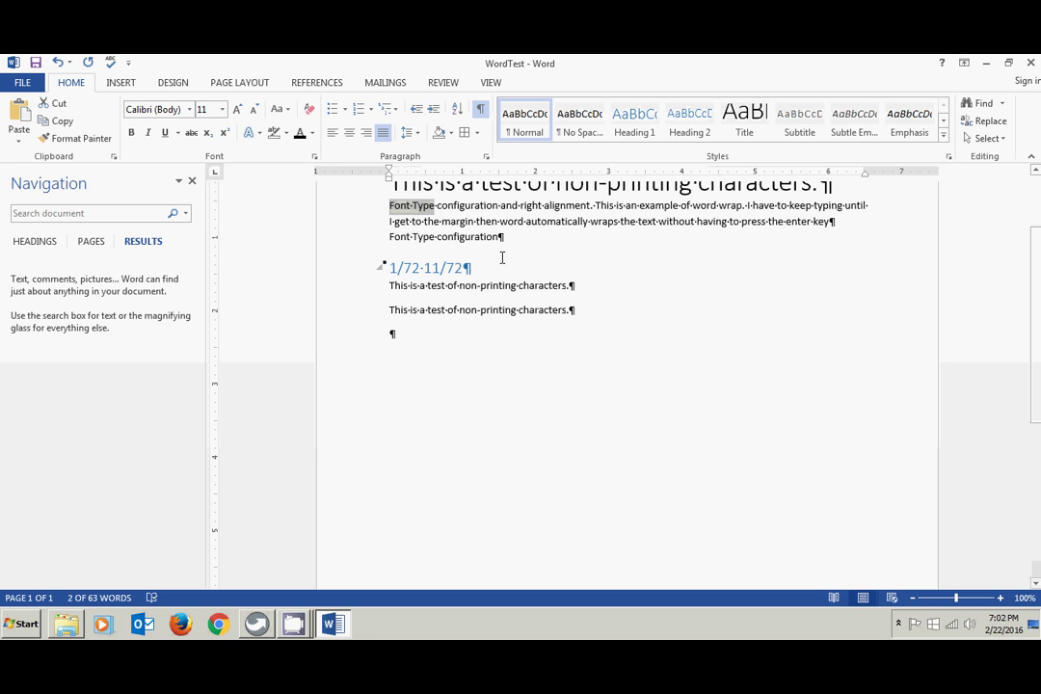
- Select All, copy, and paste the whole document at its end
left_click(1003, 141)
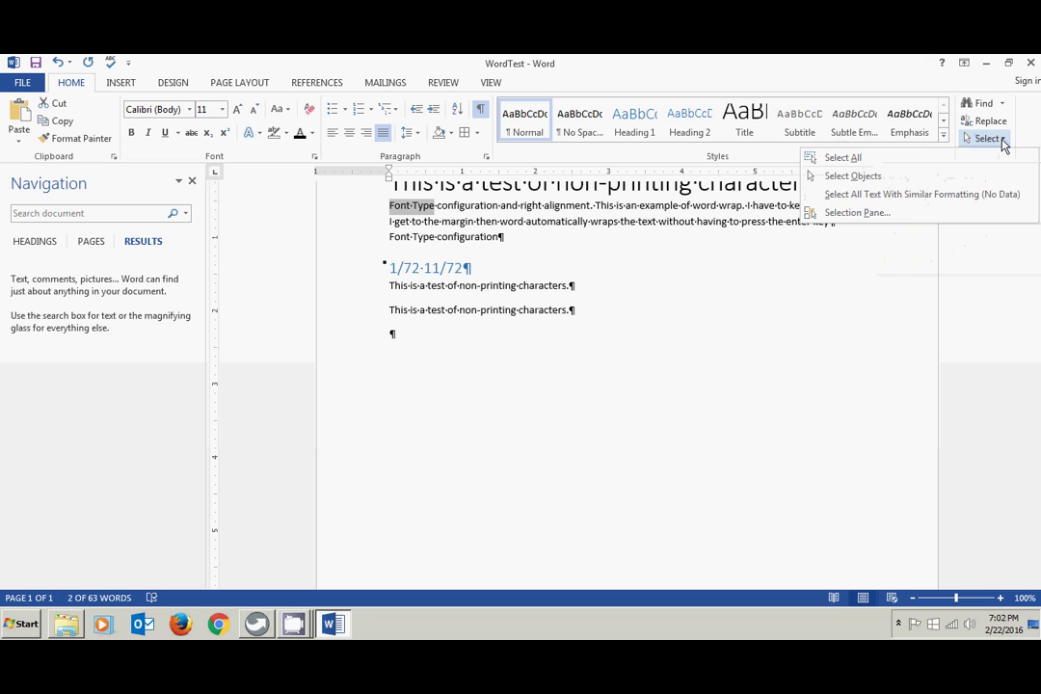
left_click(844, 159)
key("ctrl+c")
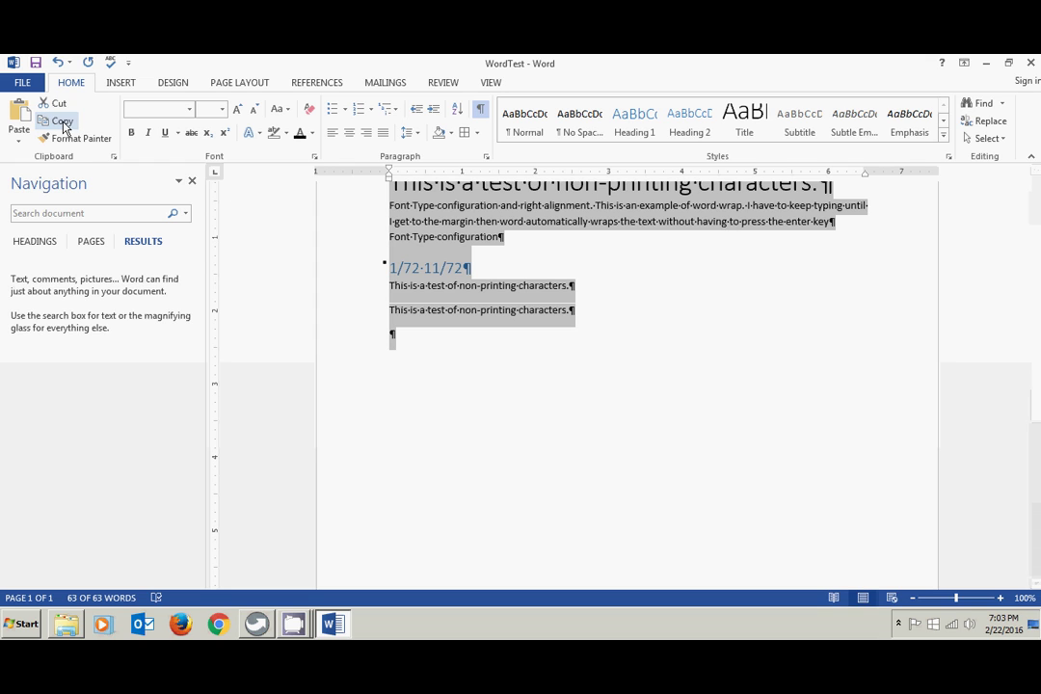
left_click(394, 377)
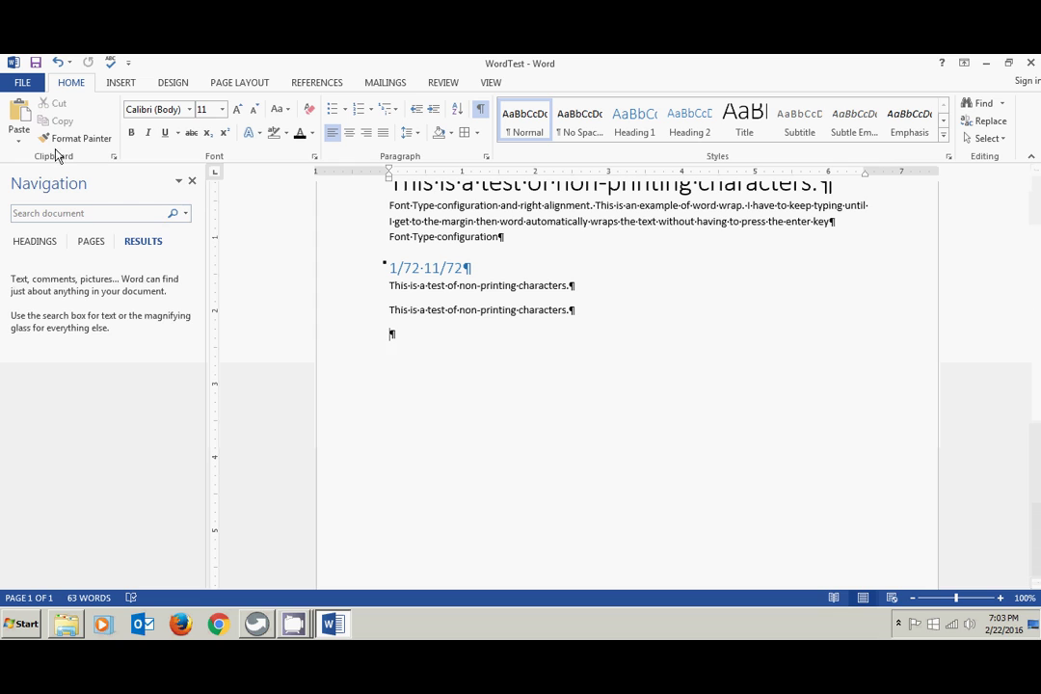
left_click(23, 113)
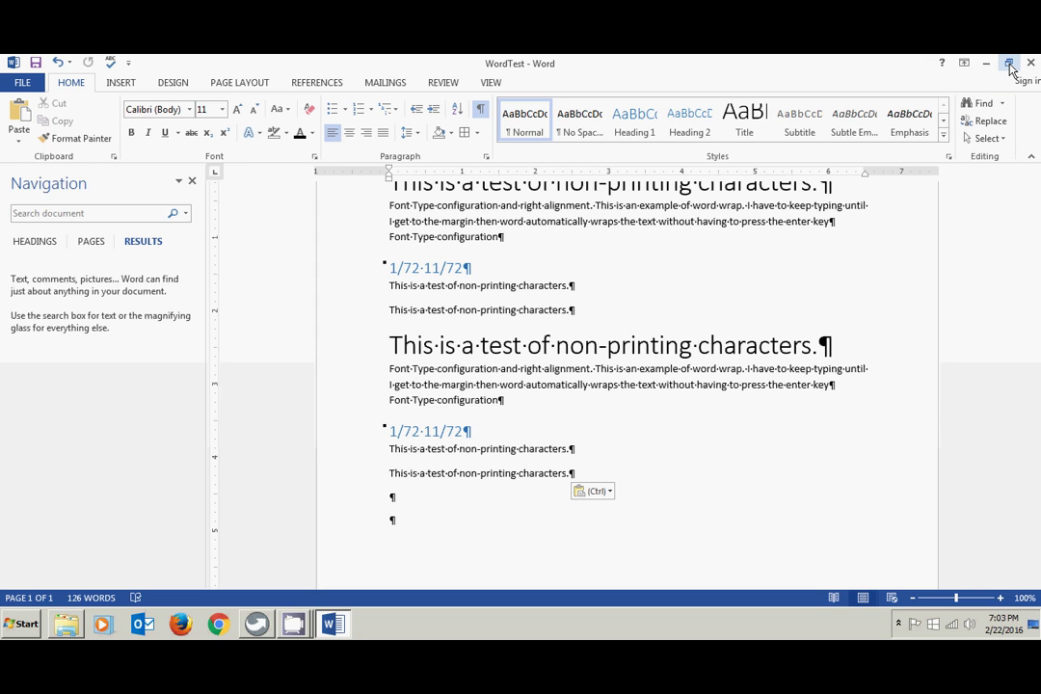
- Resize the Word window, maximize it again, and close the Navigation pane
left_click(1010, 64)
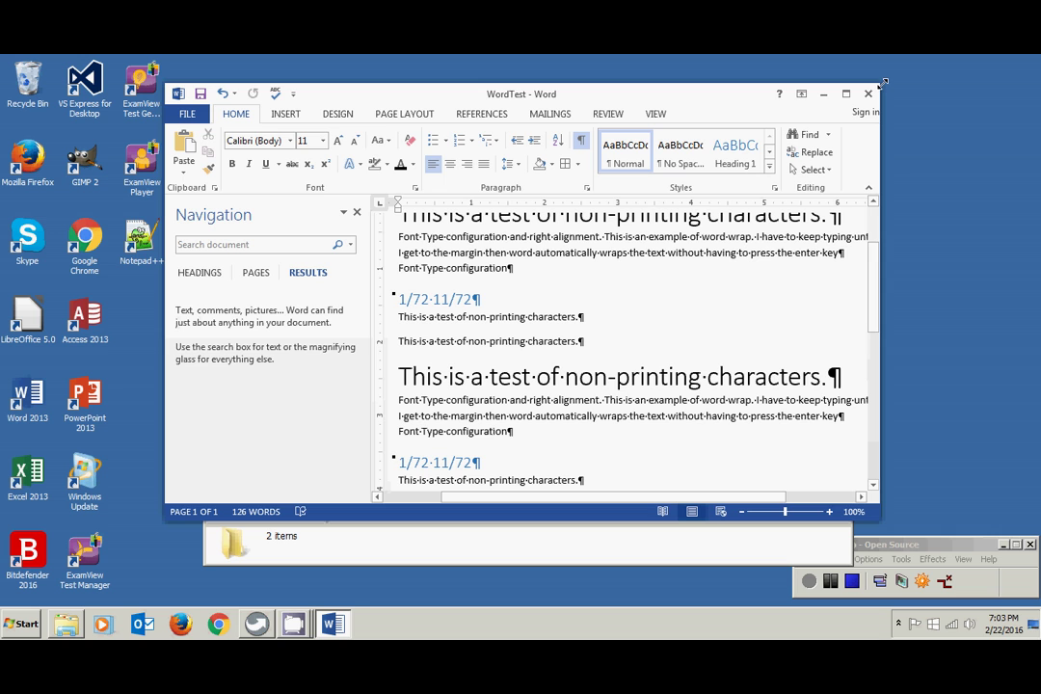
left_click_drag(879, 83, 681, 146)
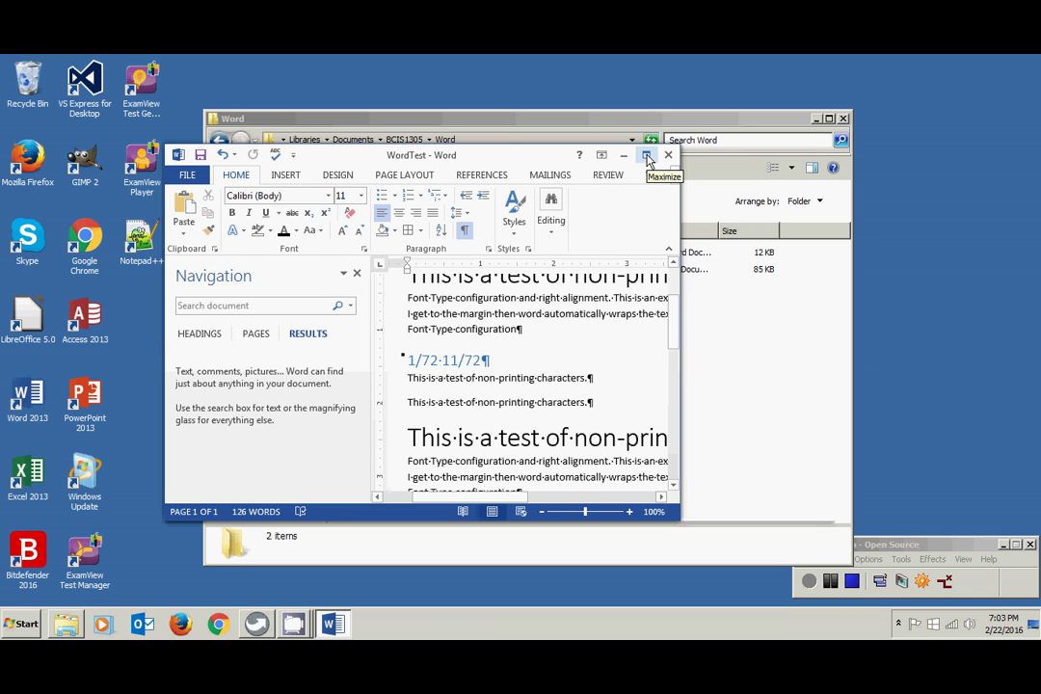
left_click(647, 157)
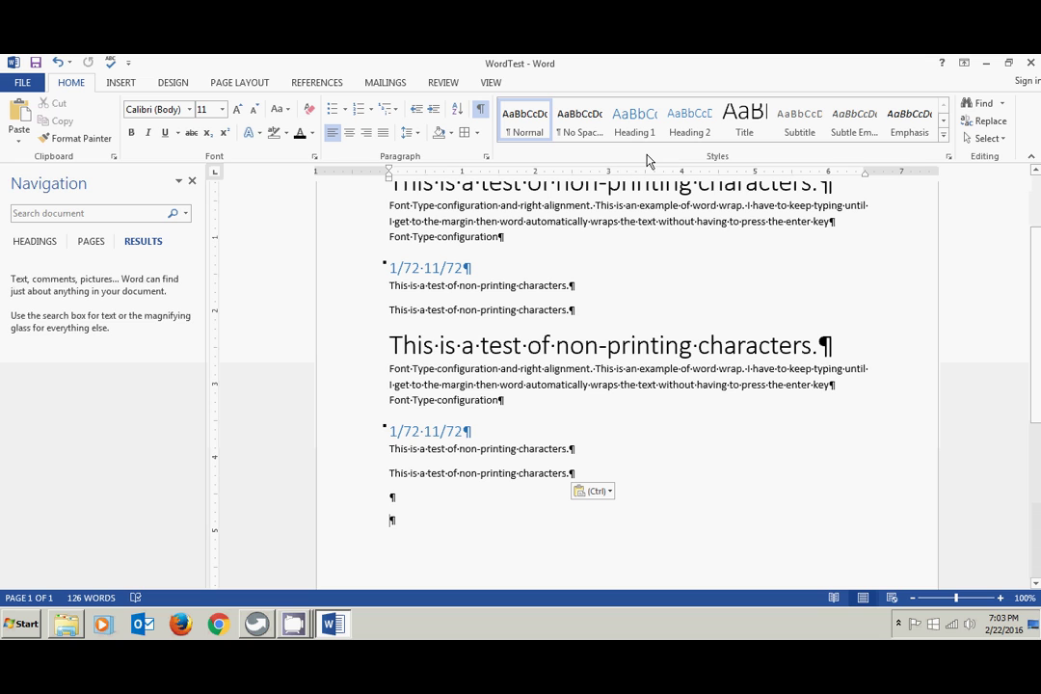
left_click(192, 181)
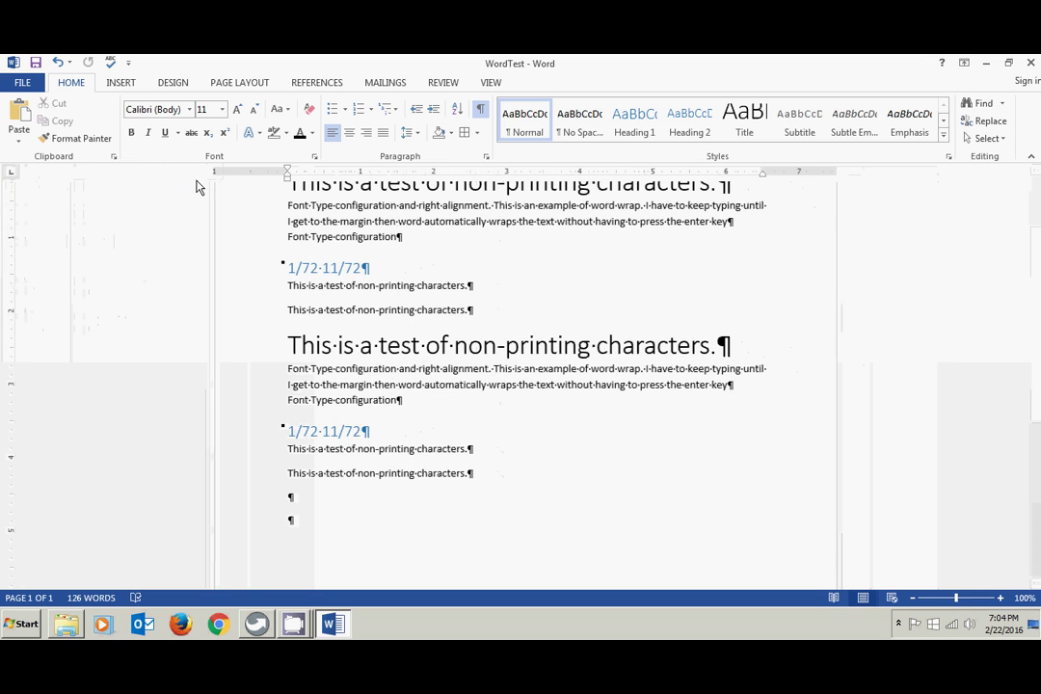
- Restore down and maximize Word, then minimize it and bring WordTest back from the taskbar
left_click(1010, 64)
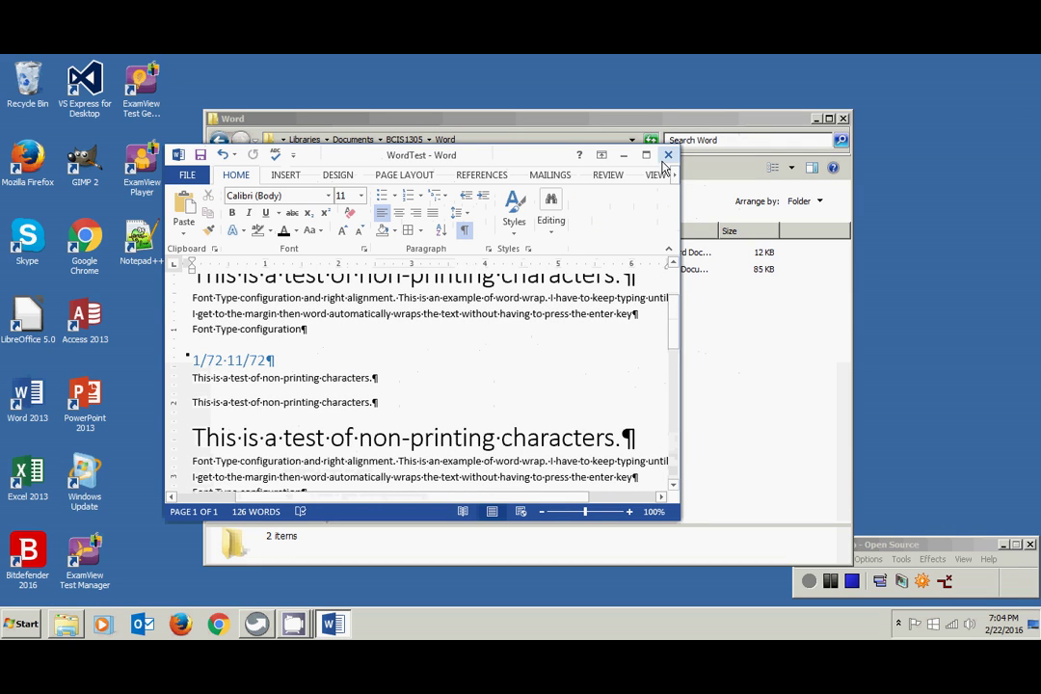
left_click(646, 156)
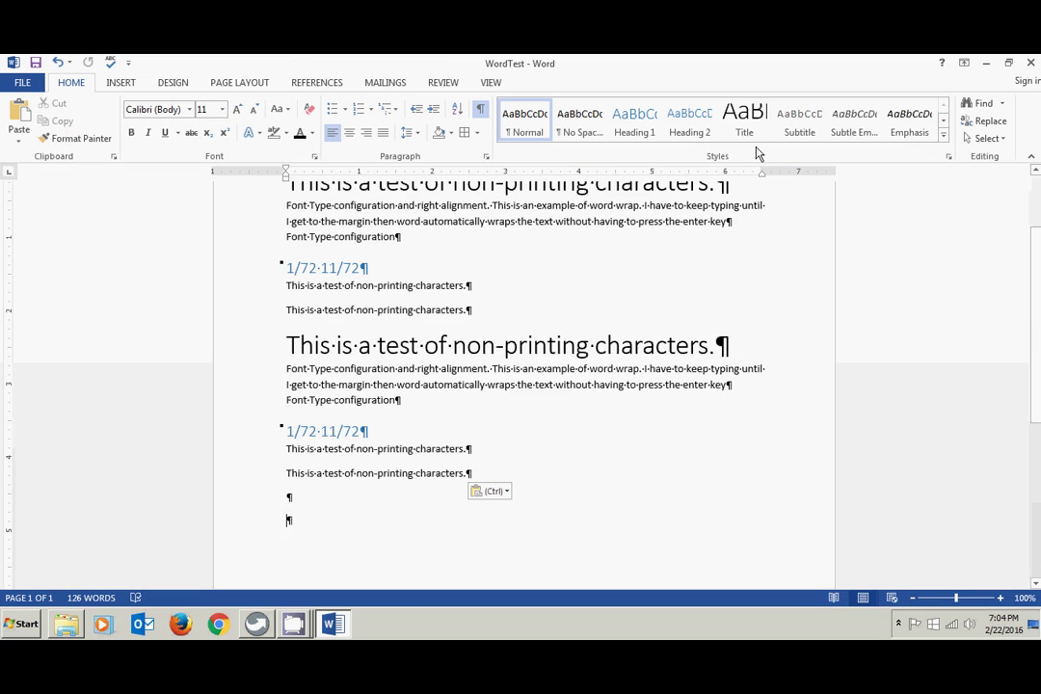
left_click(987, 65)
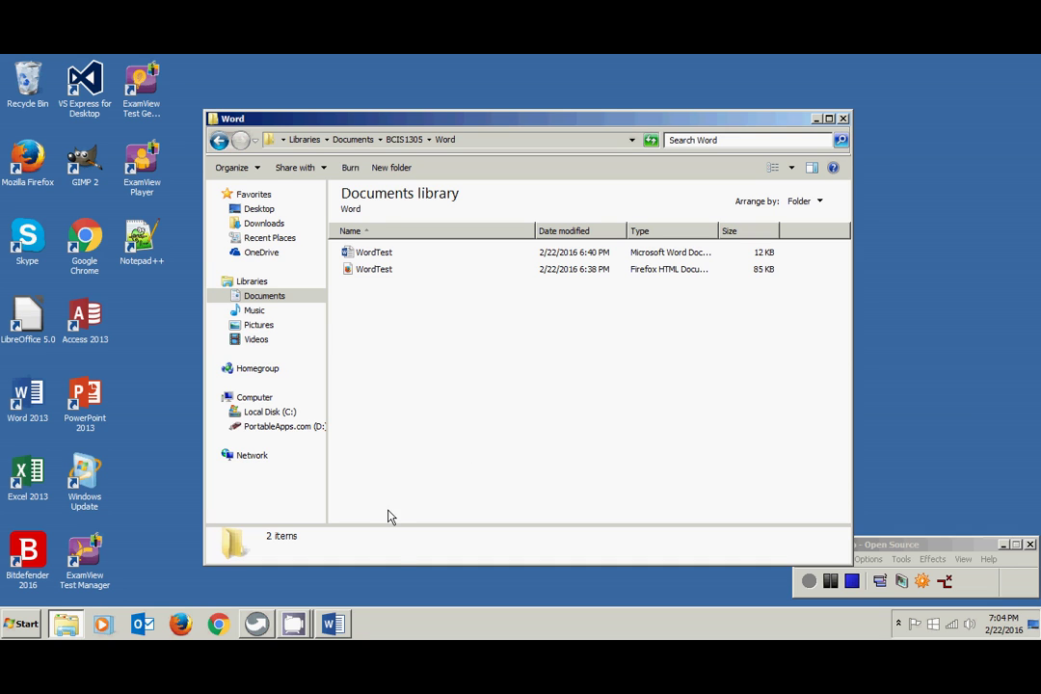
mouse_move(342, 634)
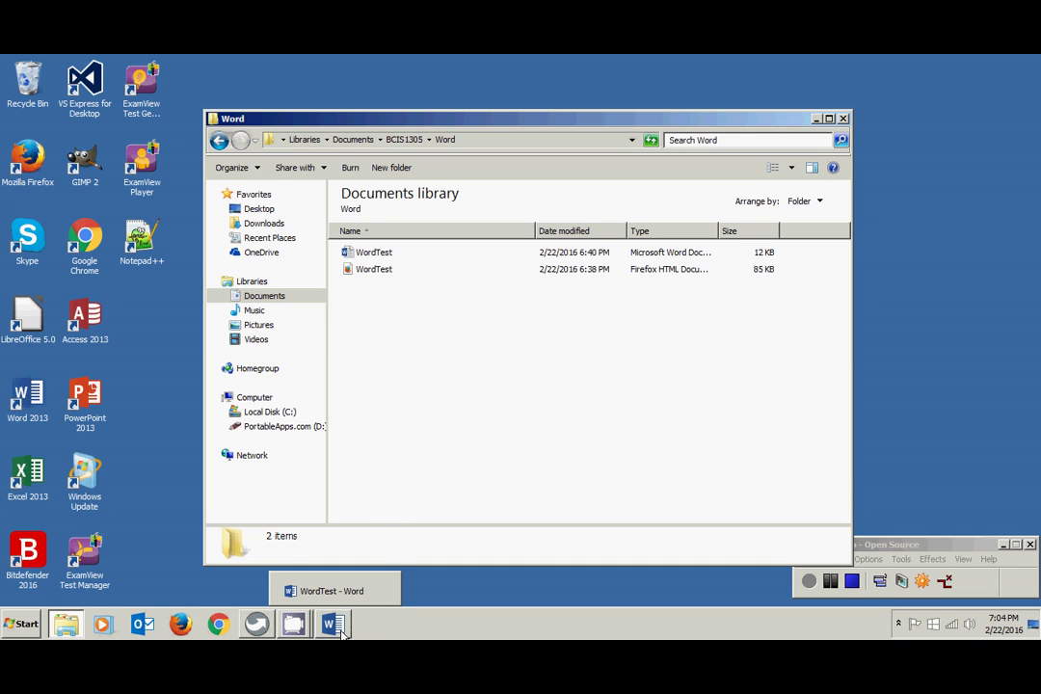
left_click(339, 628)
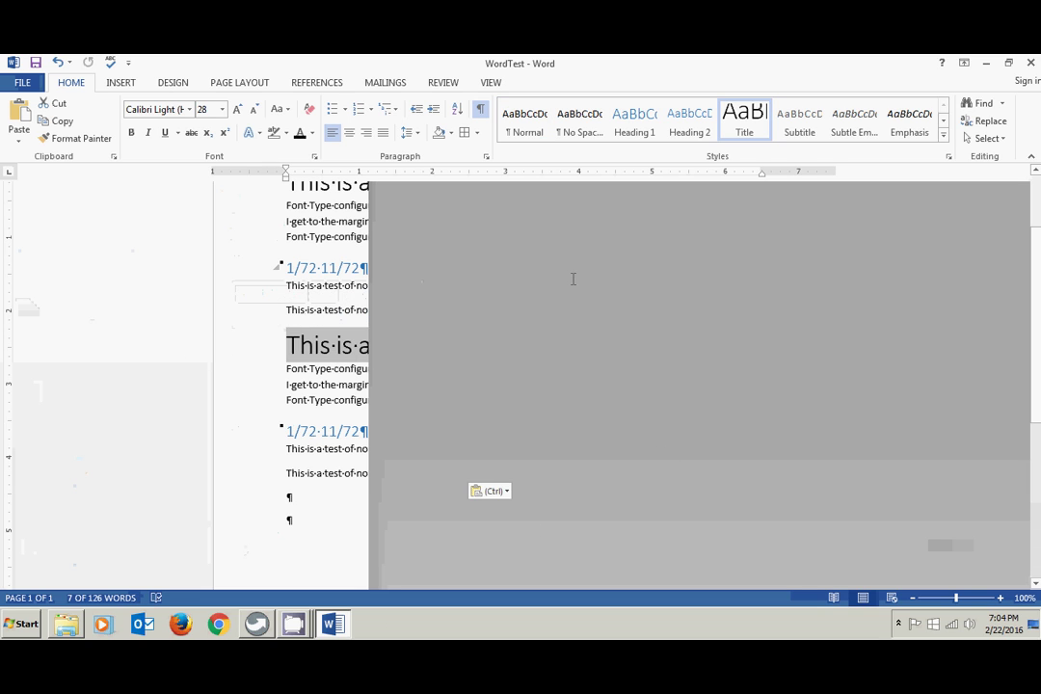
- Minimize and restore WordTest once more, then scroll and click in the text to deselect
left_click(616, 274)
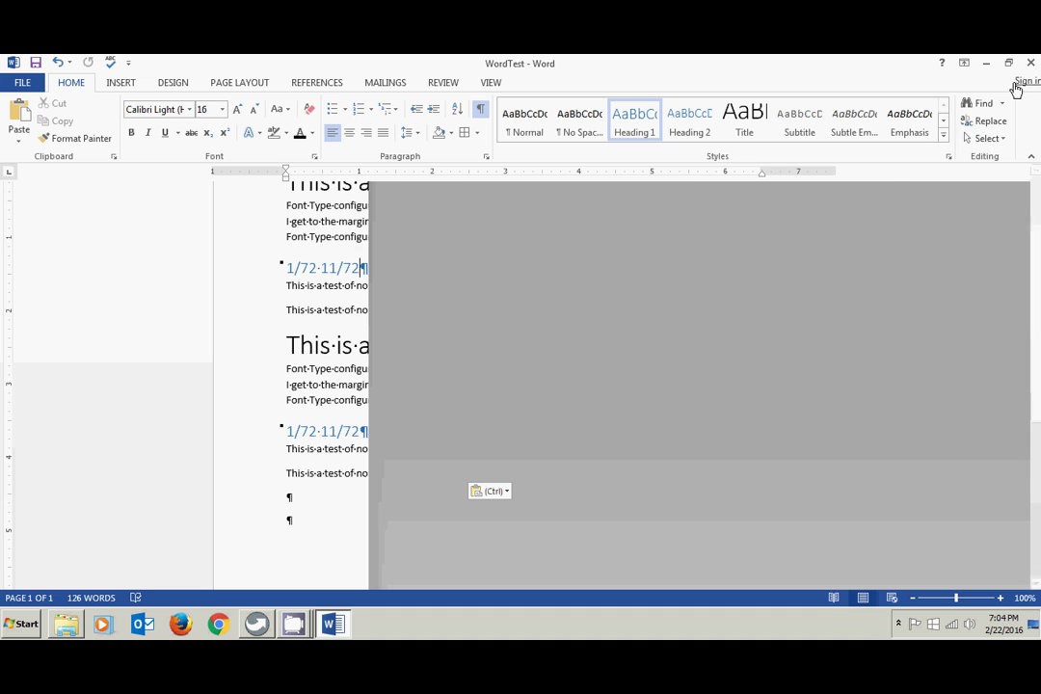
left_click(987, 63)
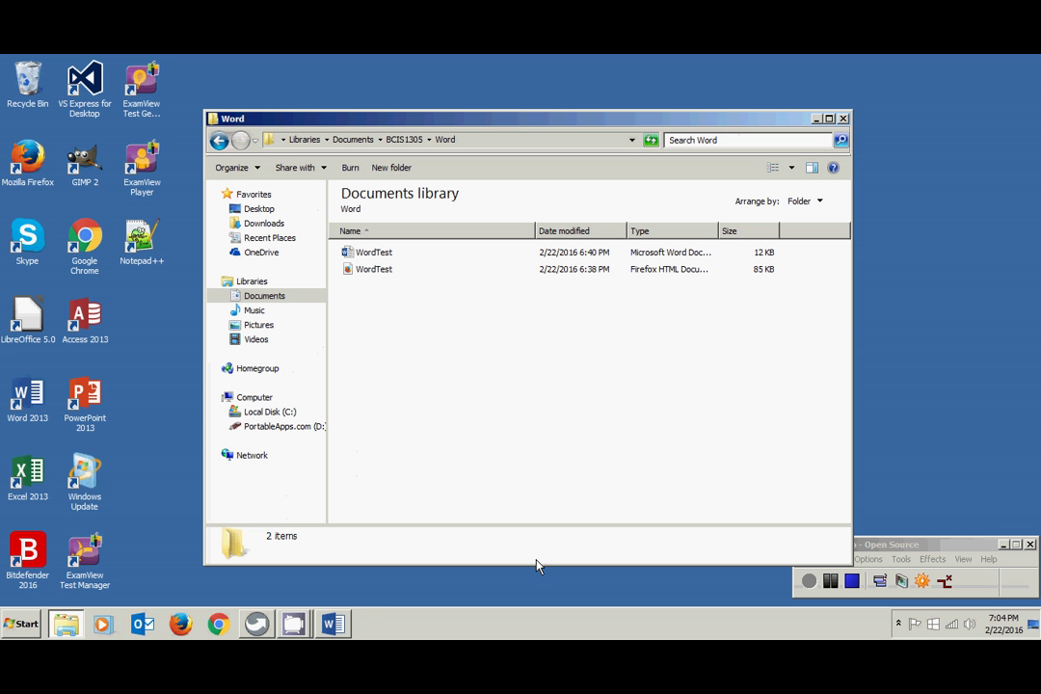
left_click(342, 626)
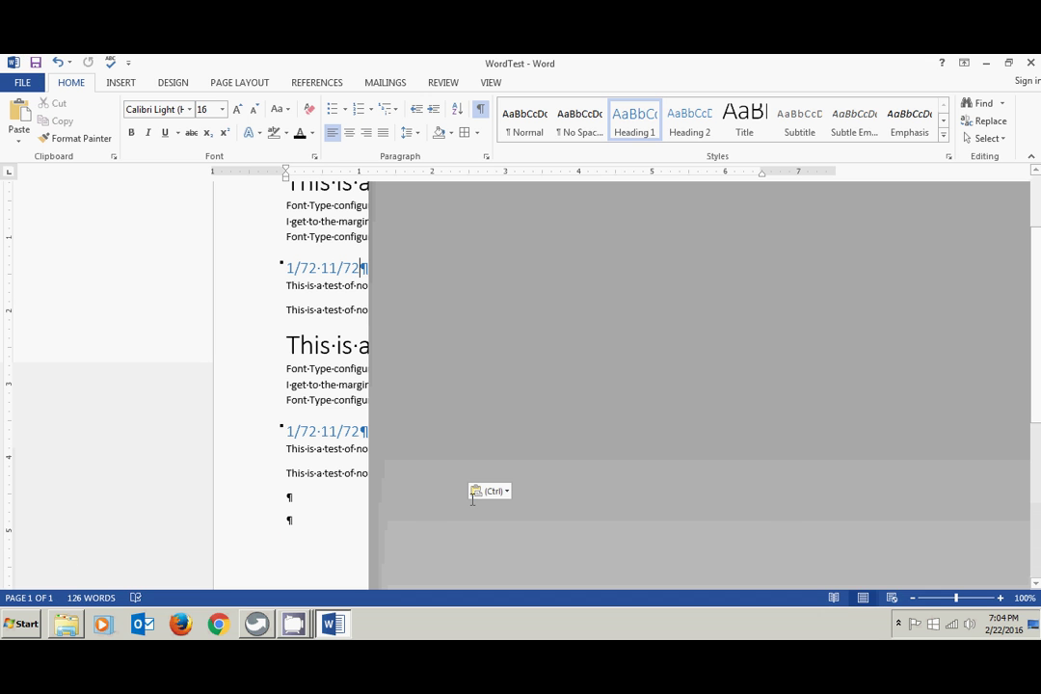
left_click(242, 407)
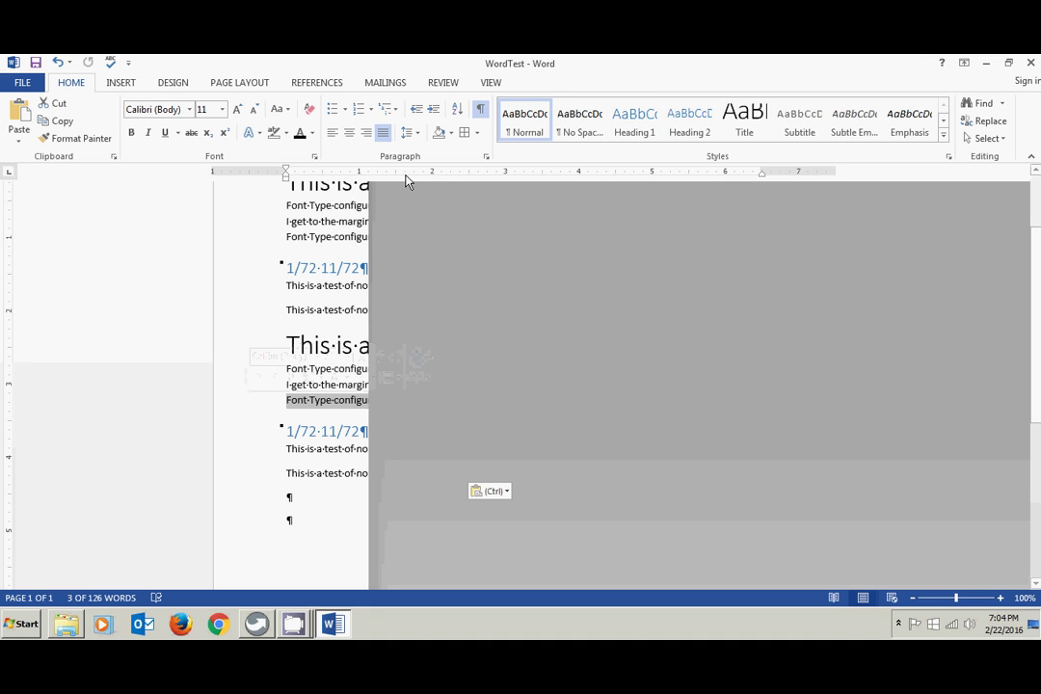
left_click_drag(1039, 395, 1033, 319)
left_click(1014, 349)
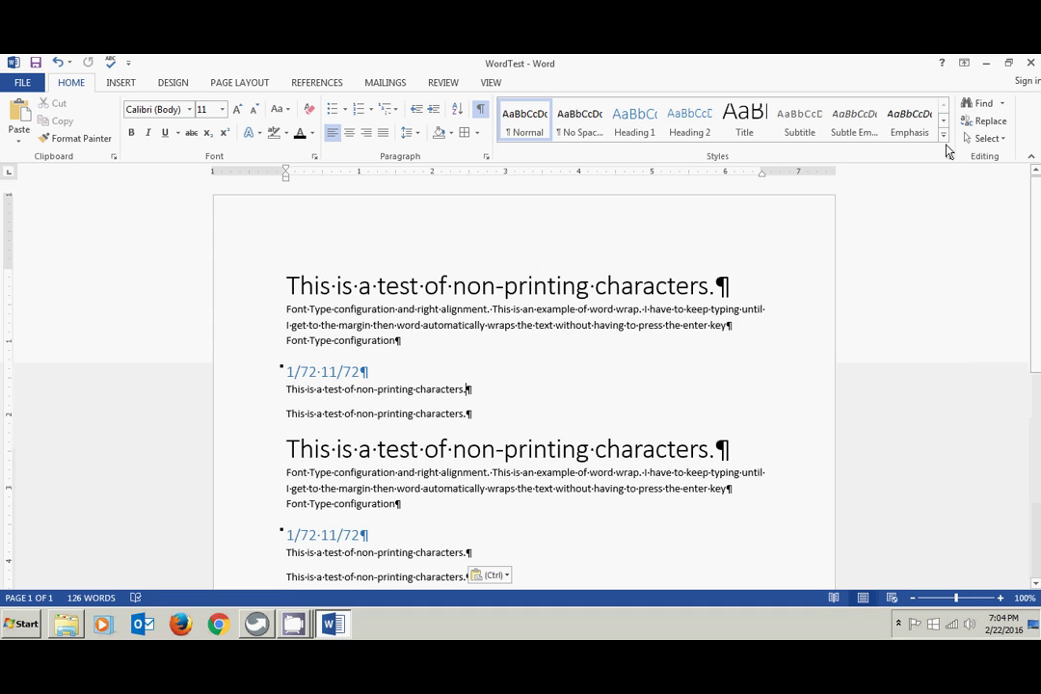
- Try Auto-hide Ribbon, then Show Tabs, and open the VIEW tab
left_click(964, 64)
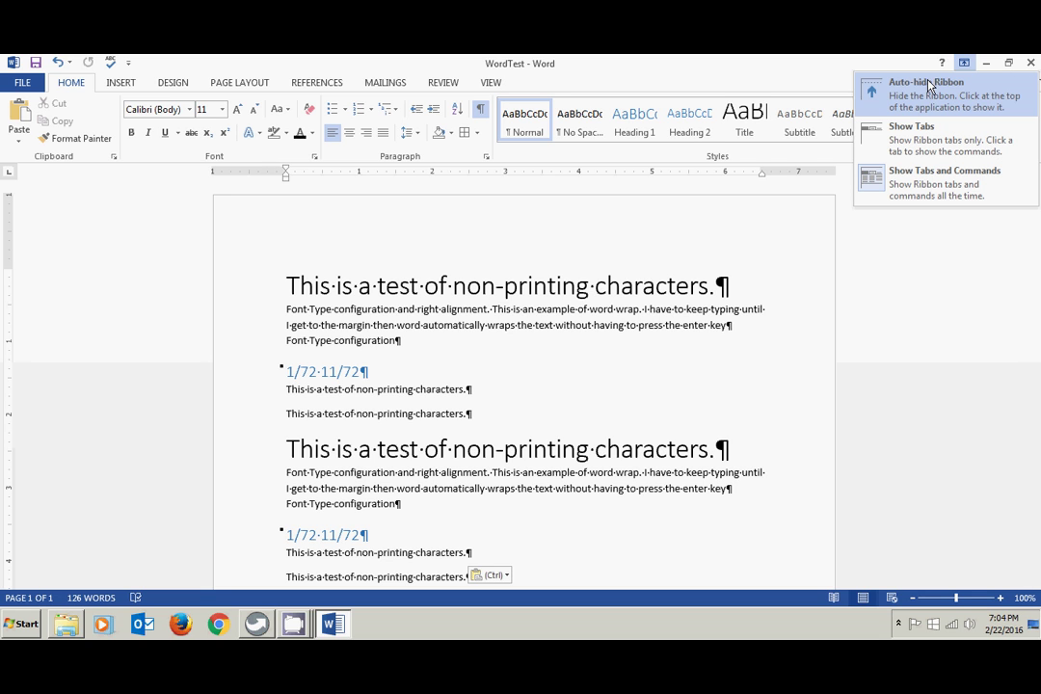
left_click(923, 92)
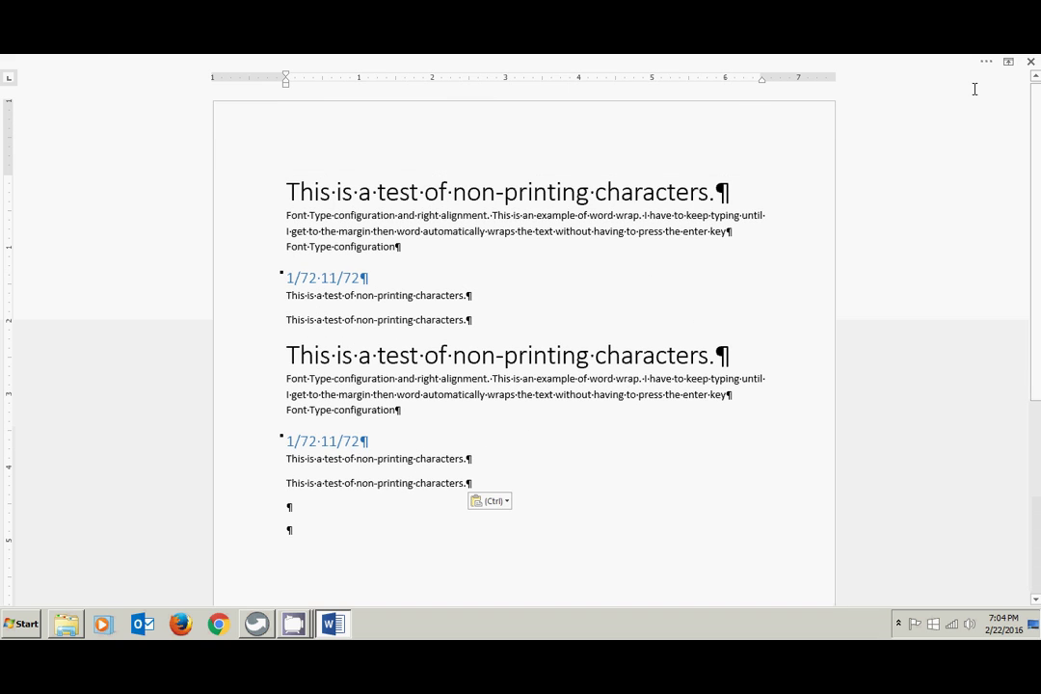
left_click(1009, 61)
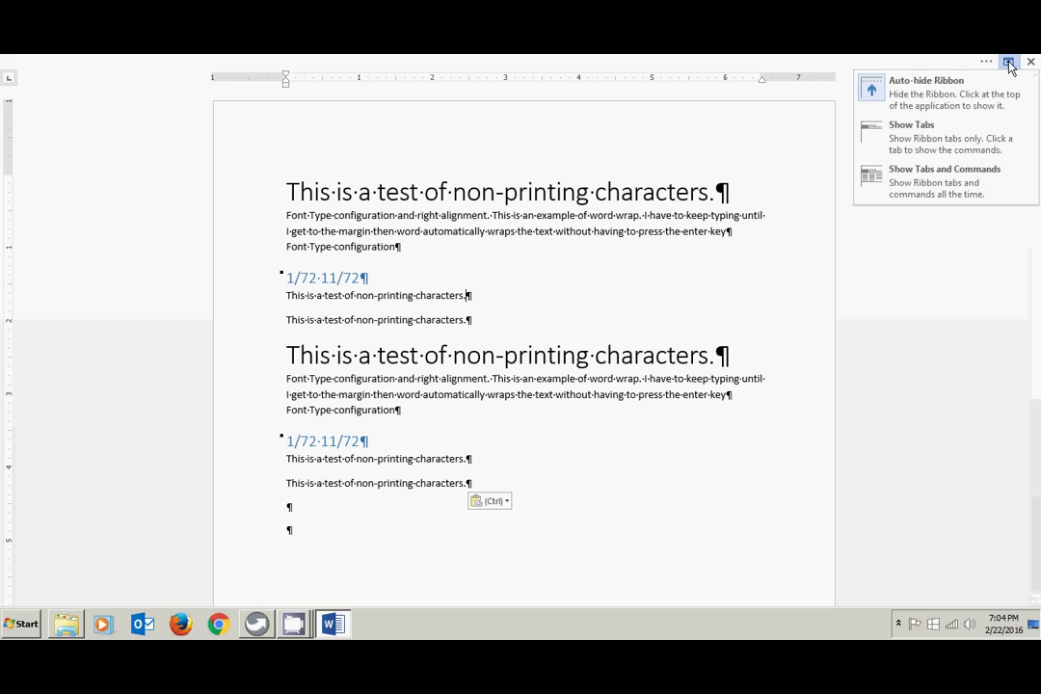
left_click(917, 140)
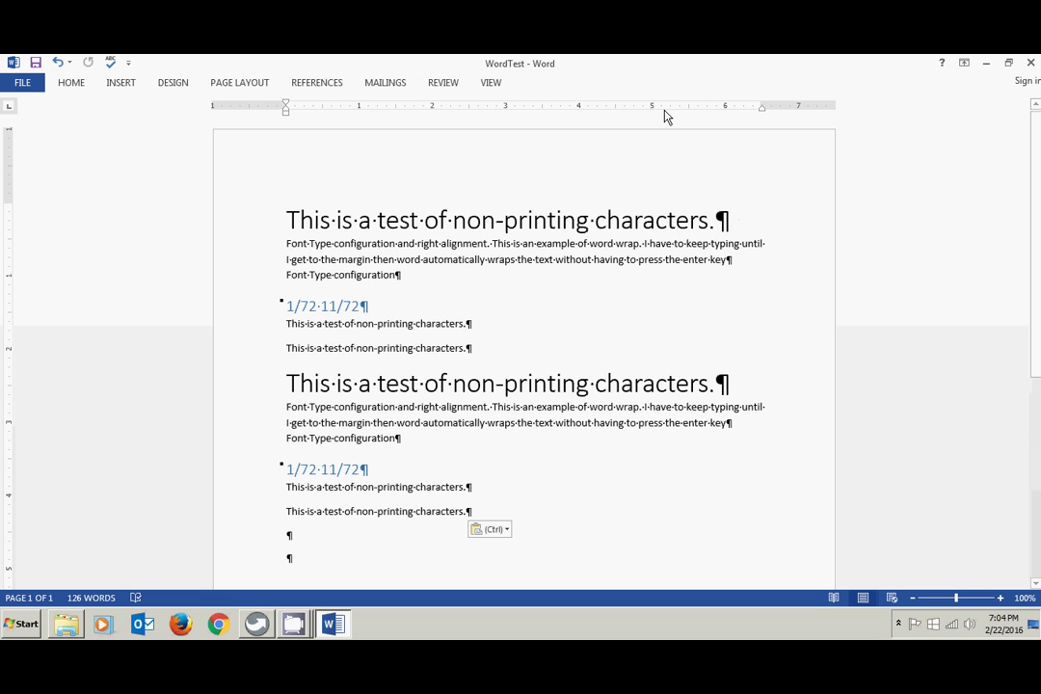
left_click(492, 87)
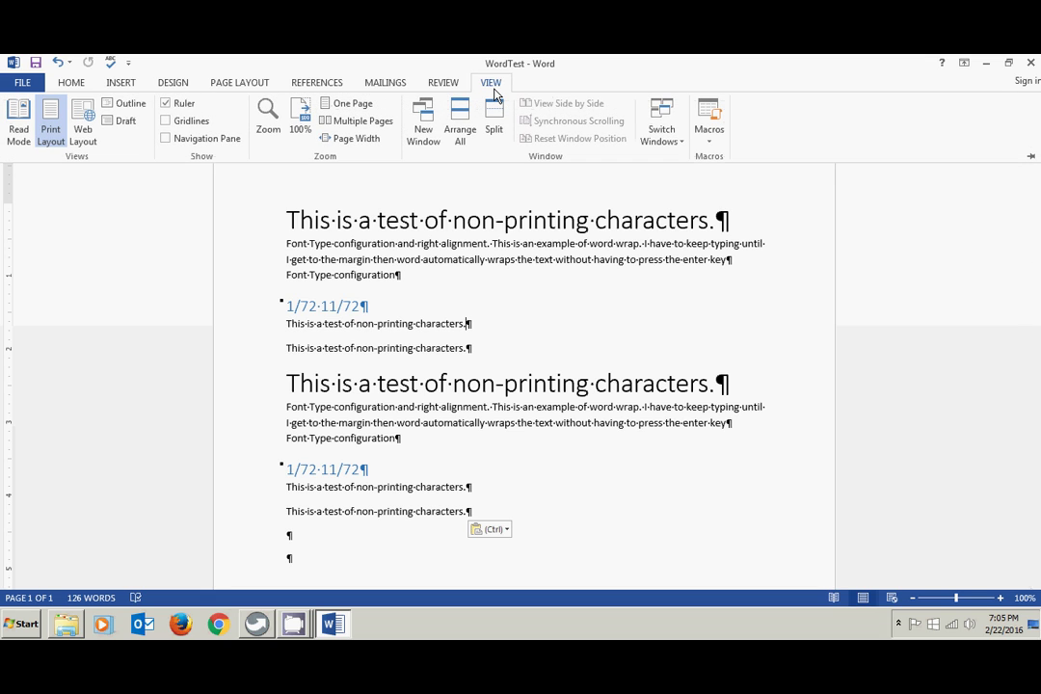
- Auto-hide the ribbon again, then switch to Show Tabs and Commands
left_click(964, 63)
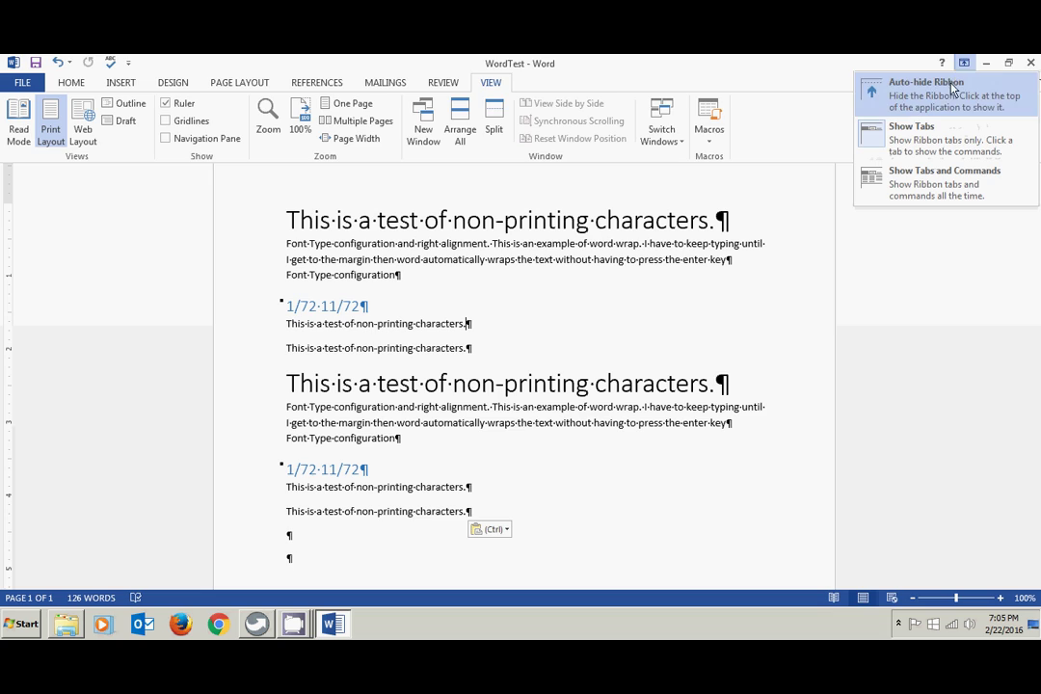
left_click(950, 89)
left_click(652, 65)
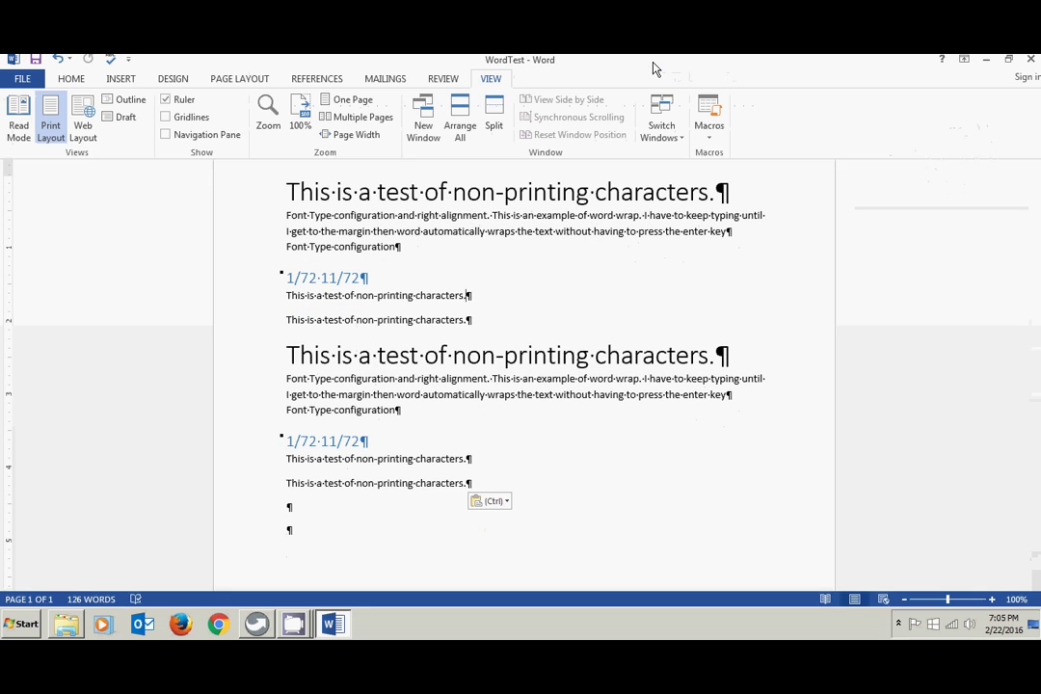
left_click(964, 66)
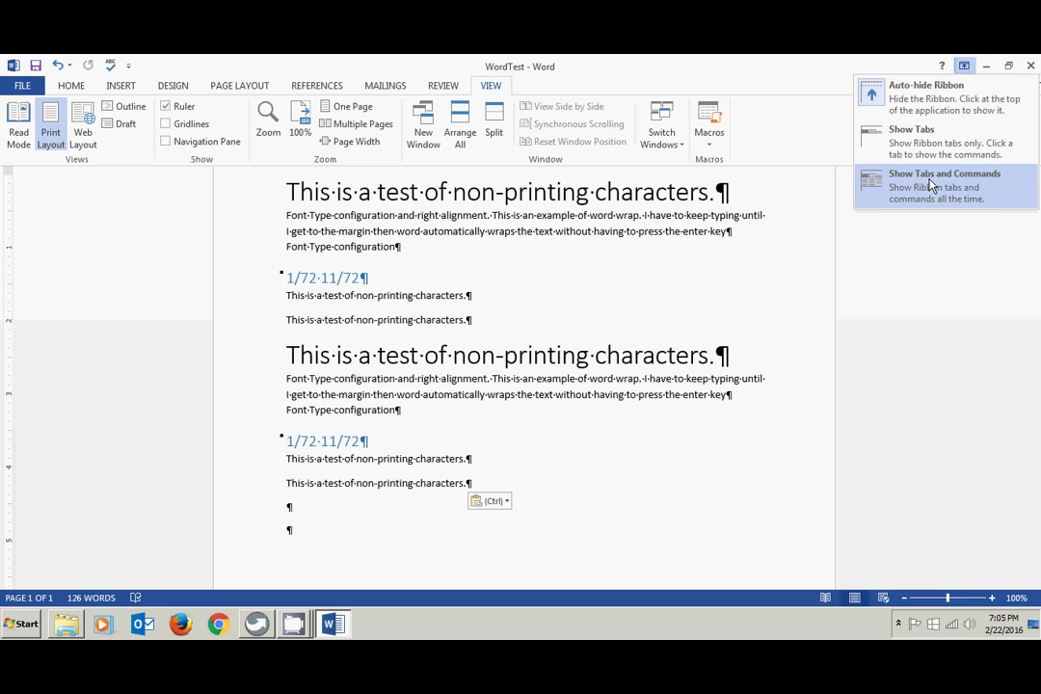
left_click(929, 185)
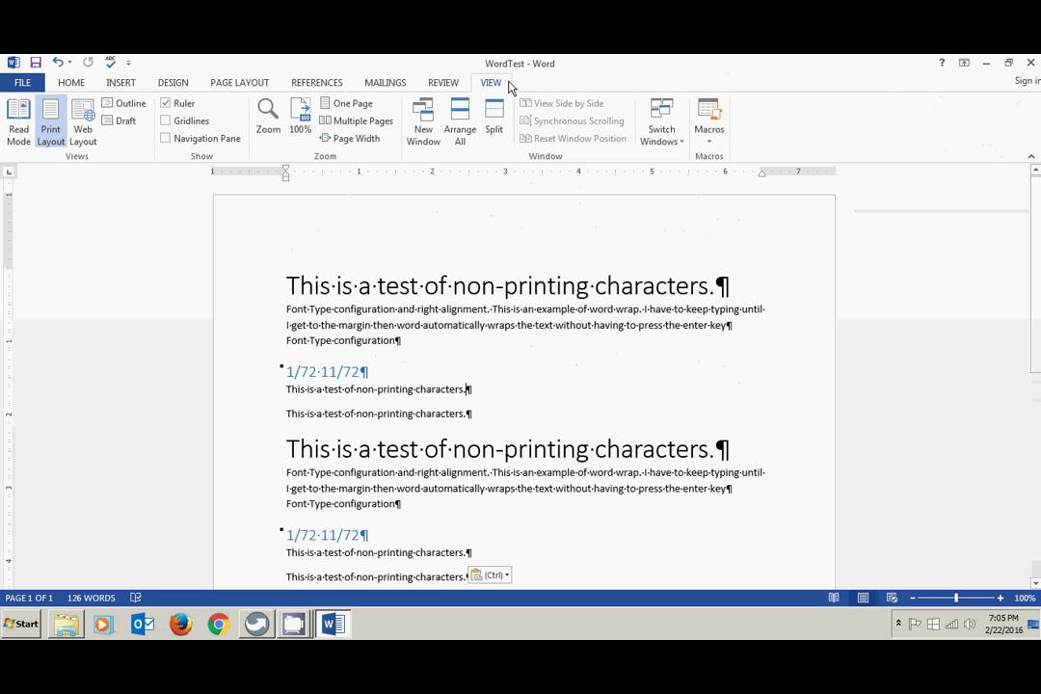
left_click(965, 65)
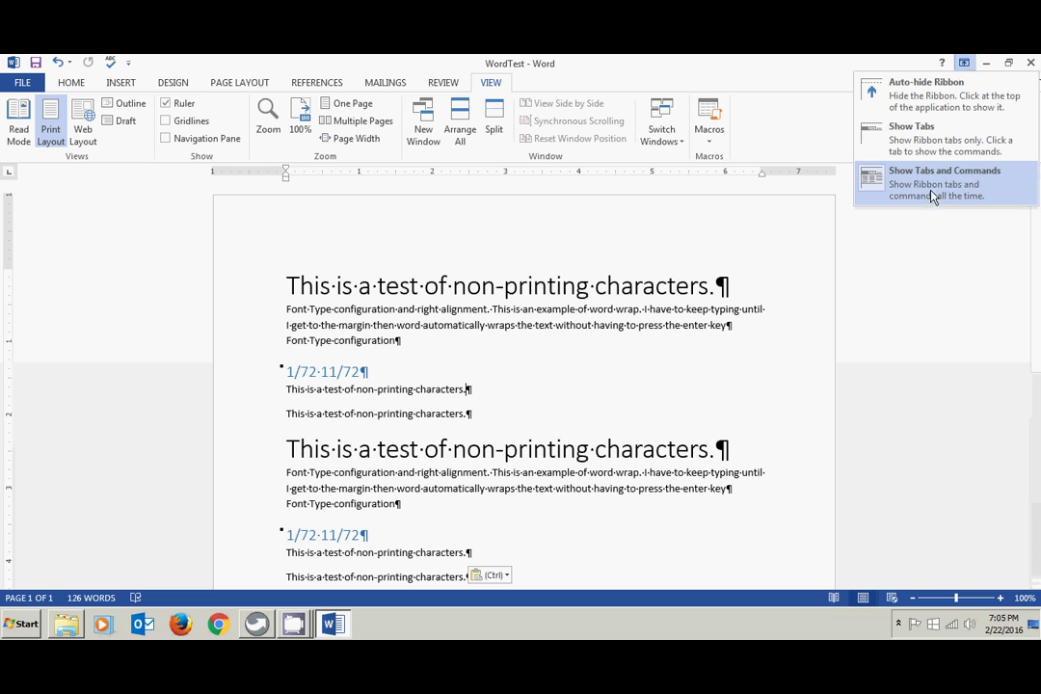
left_click(950, 275)
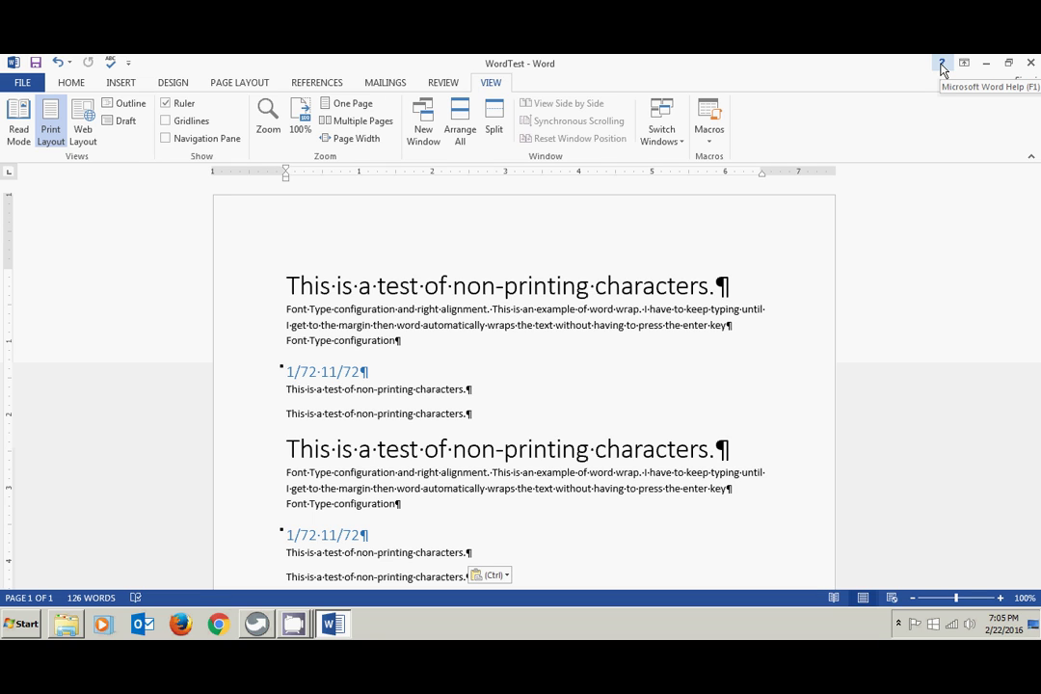
- Search Word Help for 'create two columns'
left_click(942, 64)
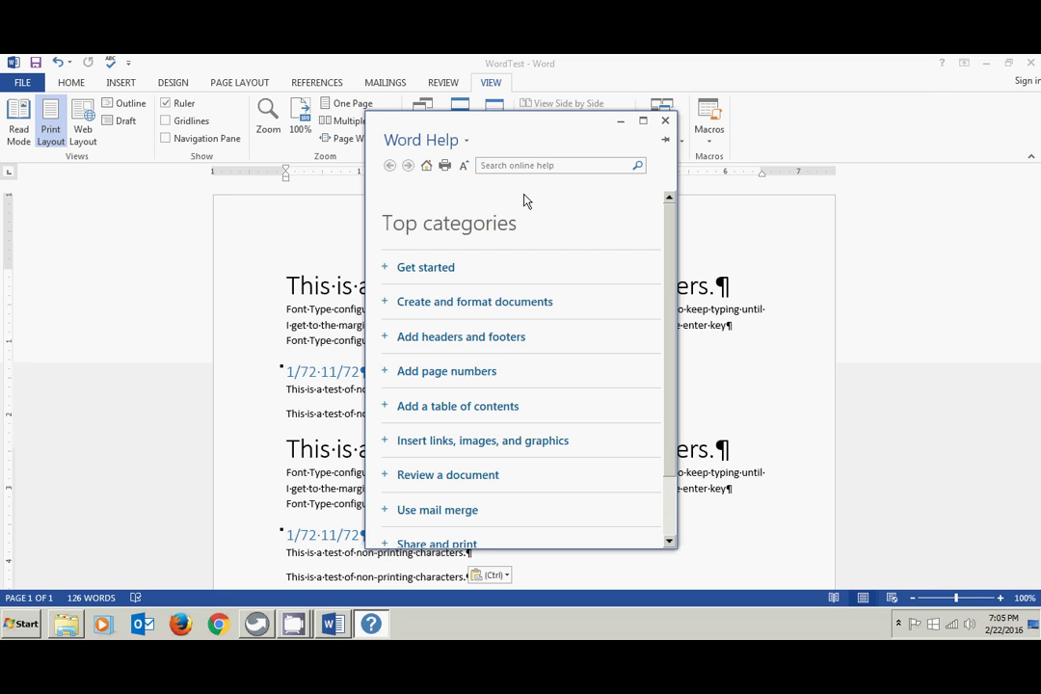
left_click(507, 165)
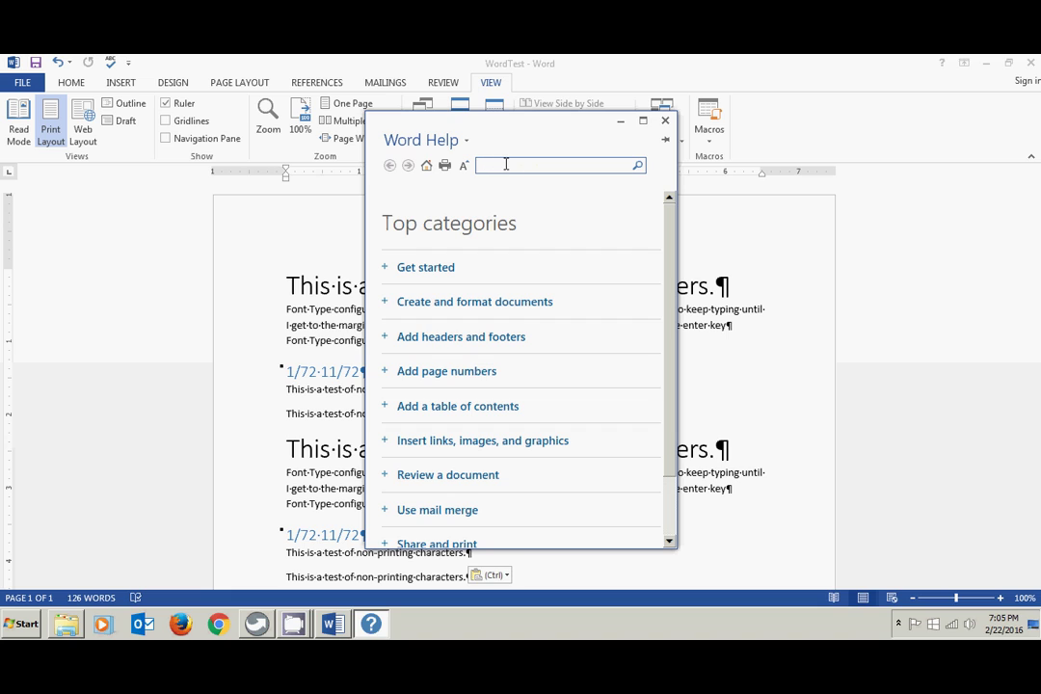
type("create two columns")
key("Return")
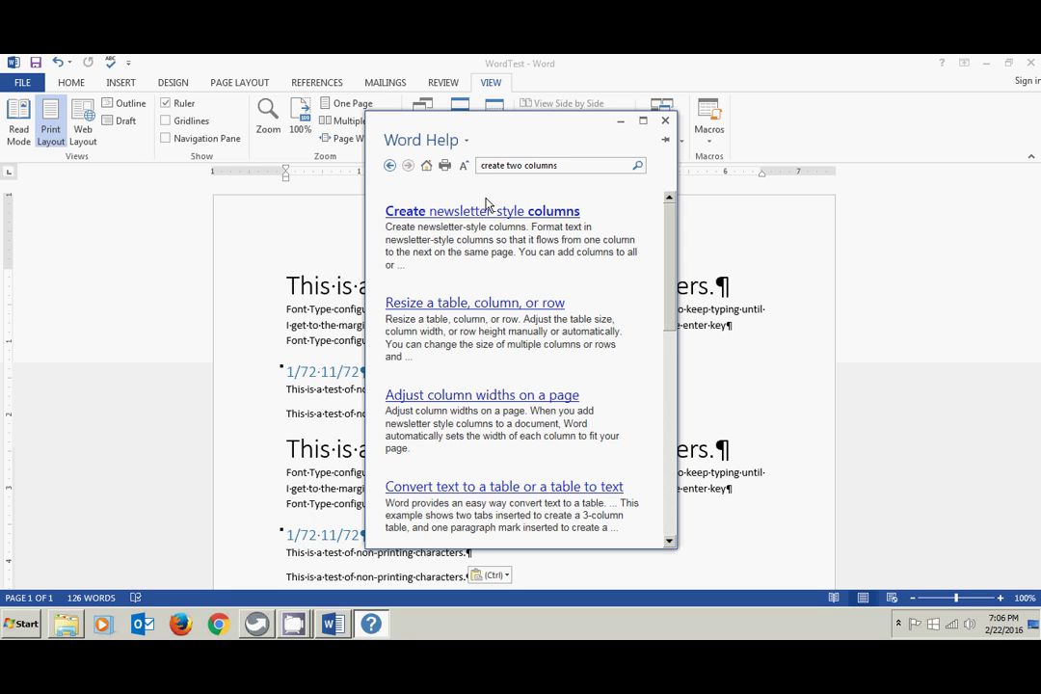
- Close Help, then close WordTest choosing Don't Save
left_click(665, 121)
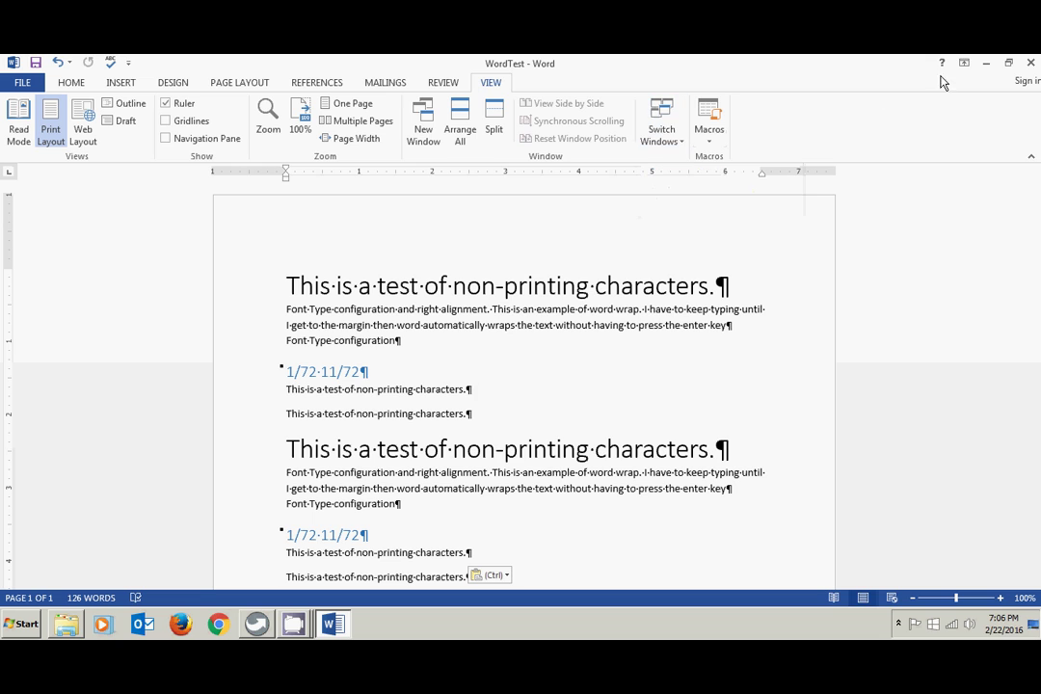
left_click(1031, 64)
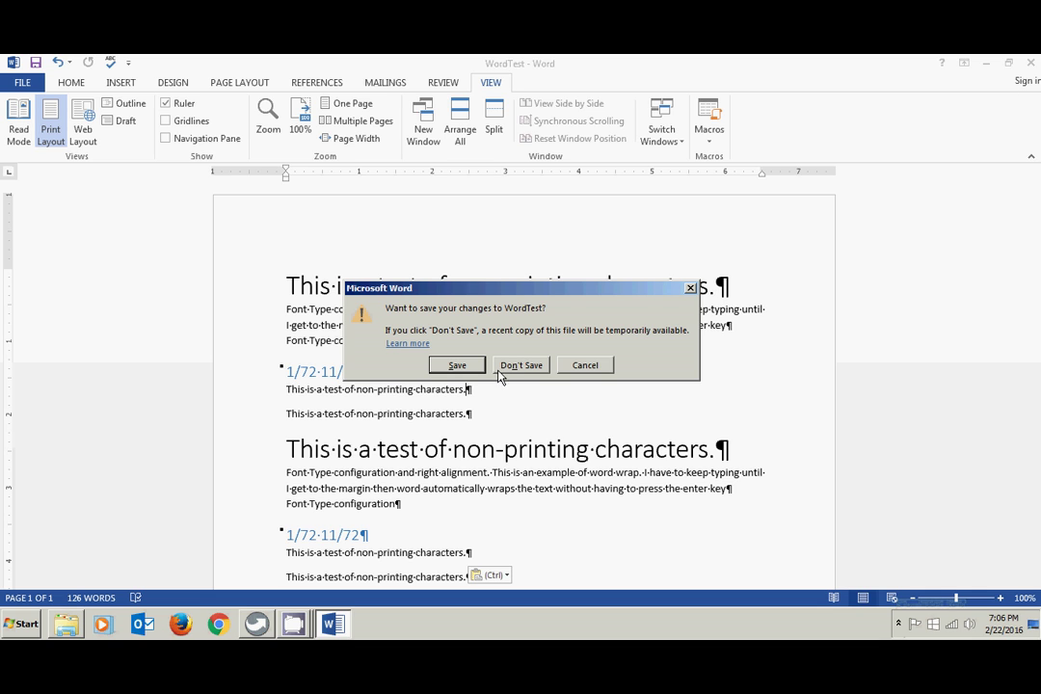
left_click(529, 365)
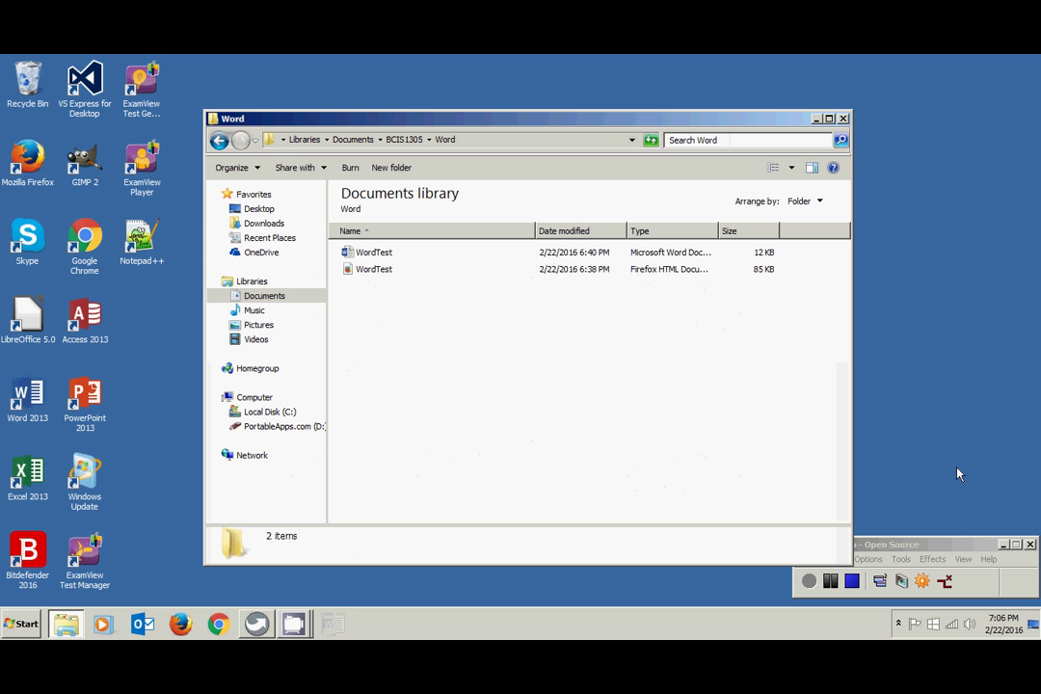